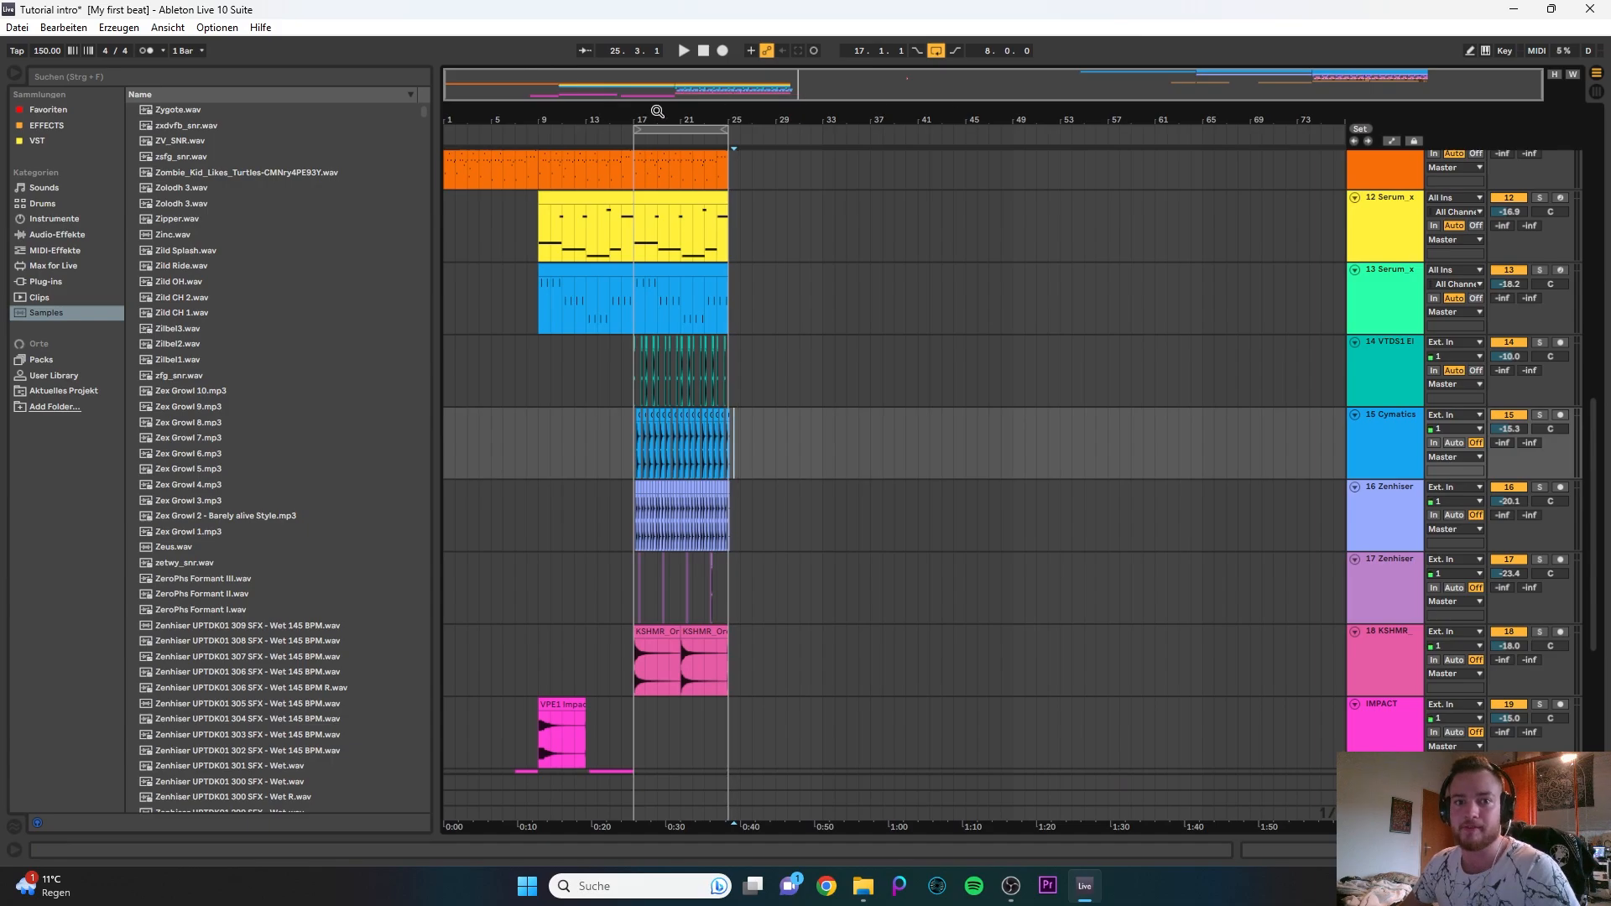
- Examine the clips and tracks across the arrangement, from the Serum tracks down to the IMPACT tracks
{"action": "left_click_drag", "start_coordinate": [485, 78], "coordinate": [490, 193]}
{"action": "scroll", "coordinate": [804, 351], "scroll_direction": "up", "scroll_amount": 2}
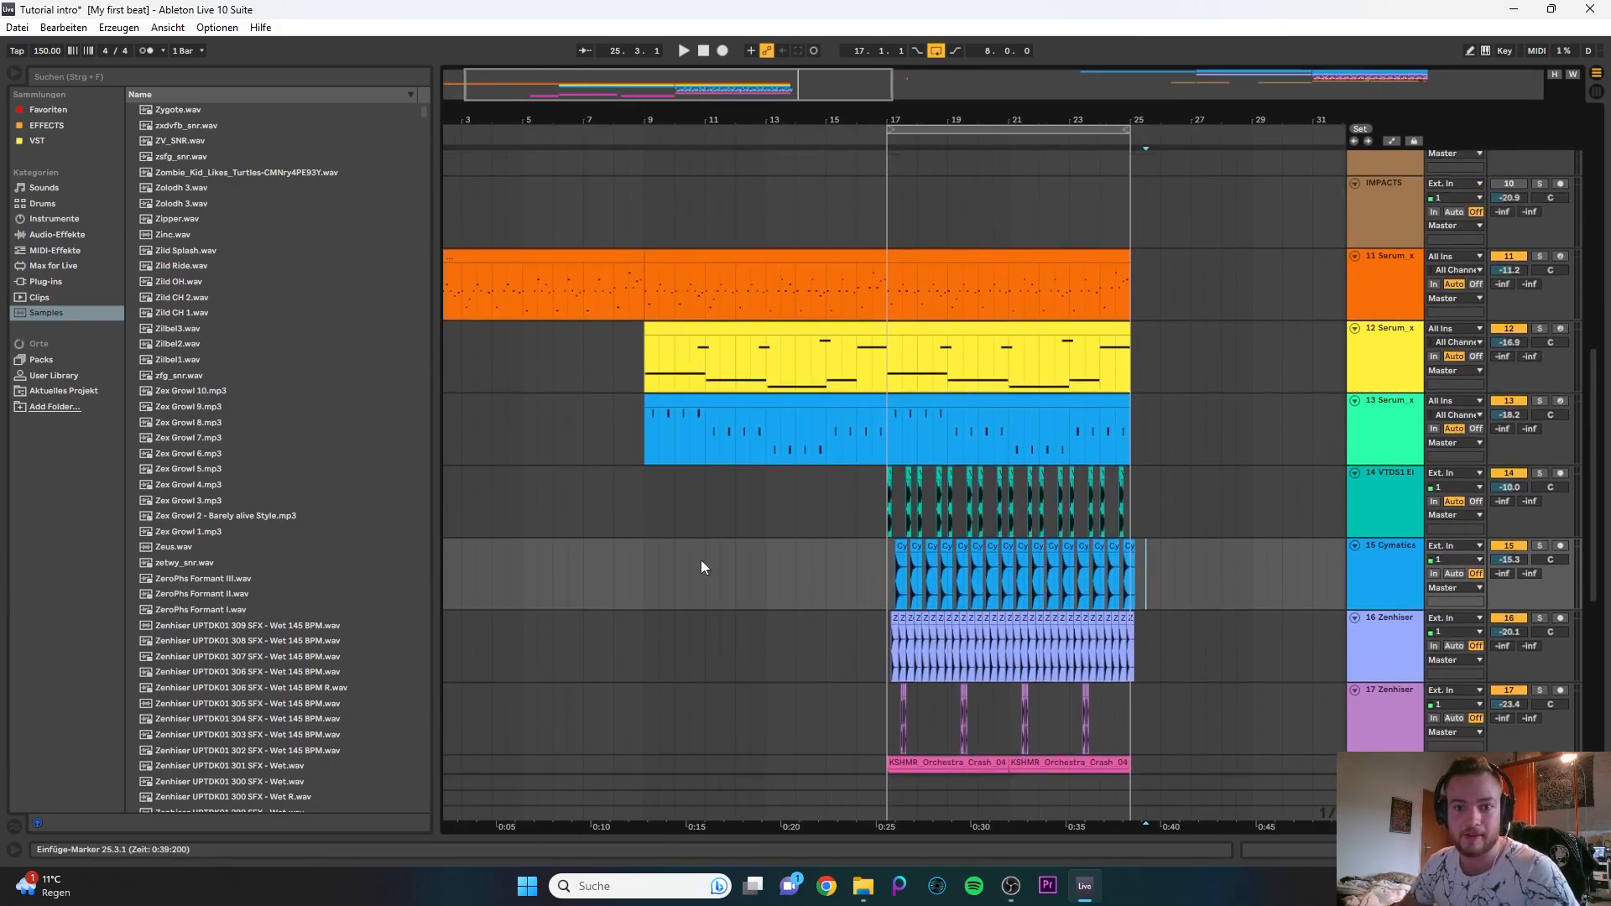
{"action": "scroll", "coordinate": [1092, 398], "scroll_direction": "down", "scroll_amount": 1}
{"action": "scroll", "coordinate": [1093, 398], "scroll_direction": "down", "scroll_amount": 3}
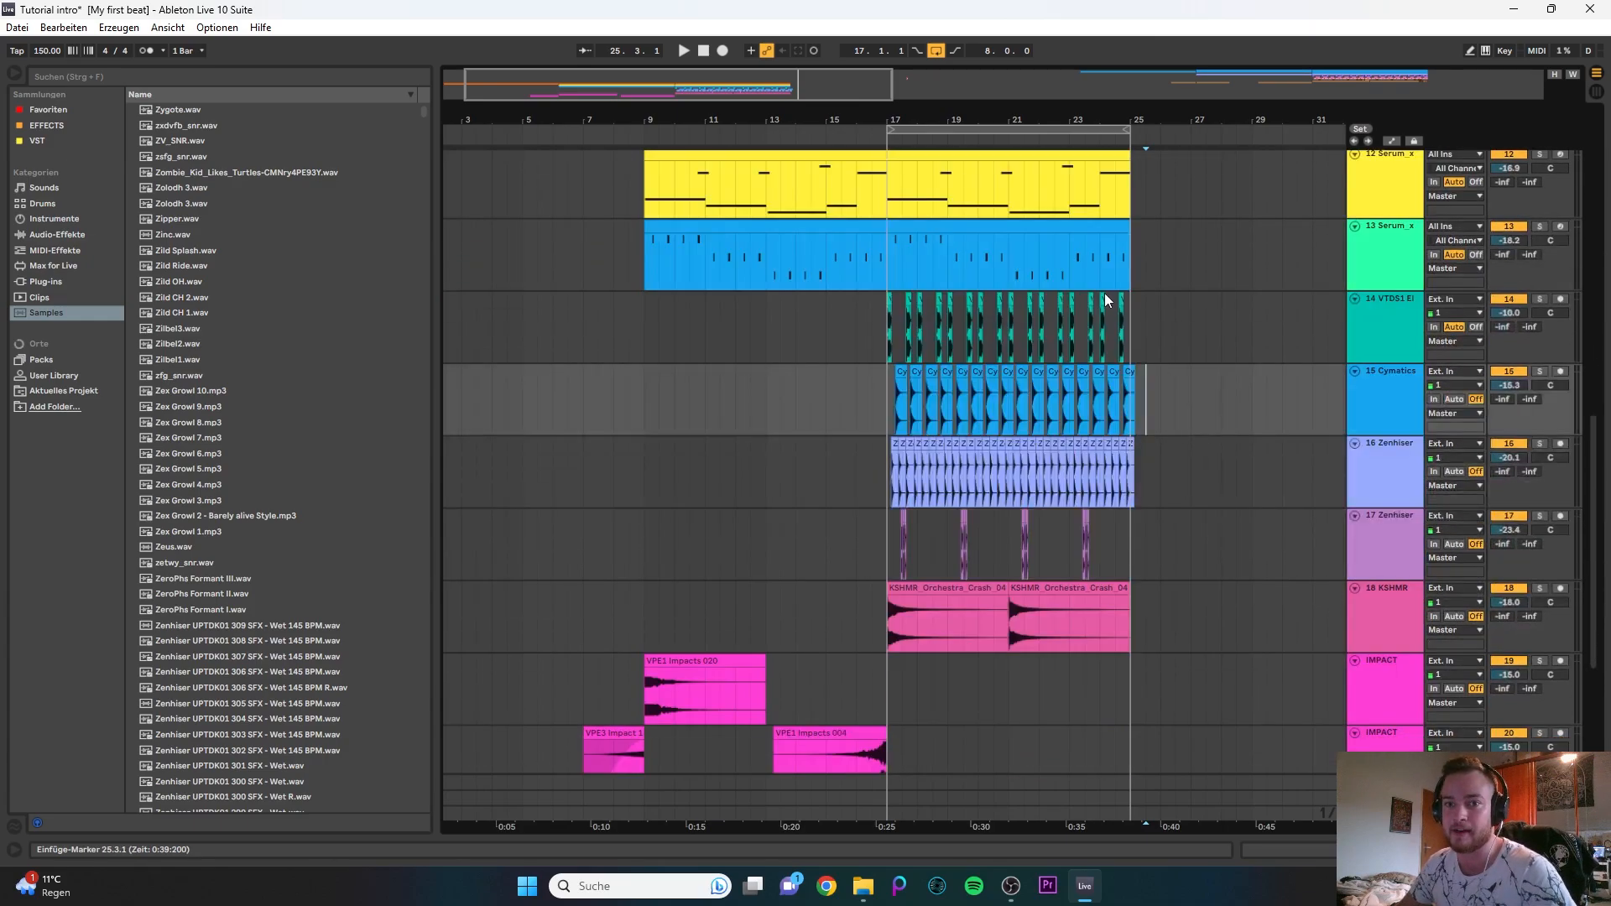
{"action": "left_click_drag", "start_coordinate": [768, 83], "coordinate": [768, 42]}
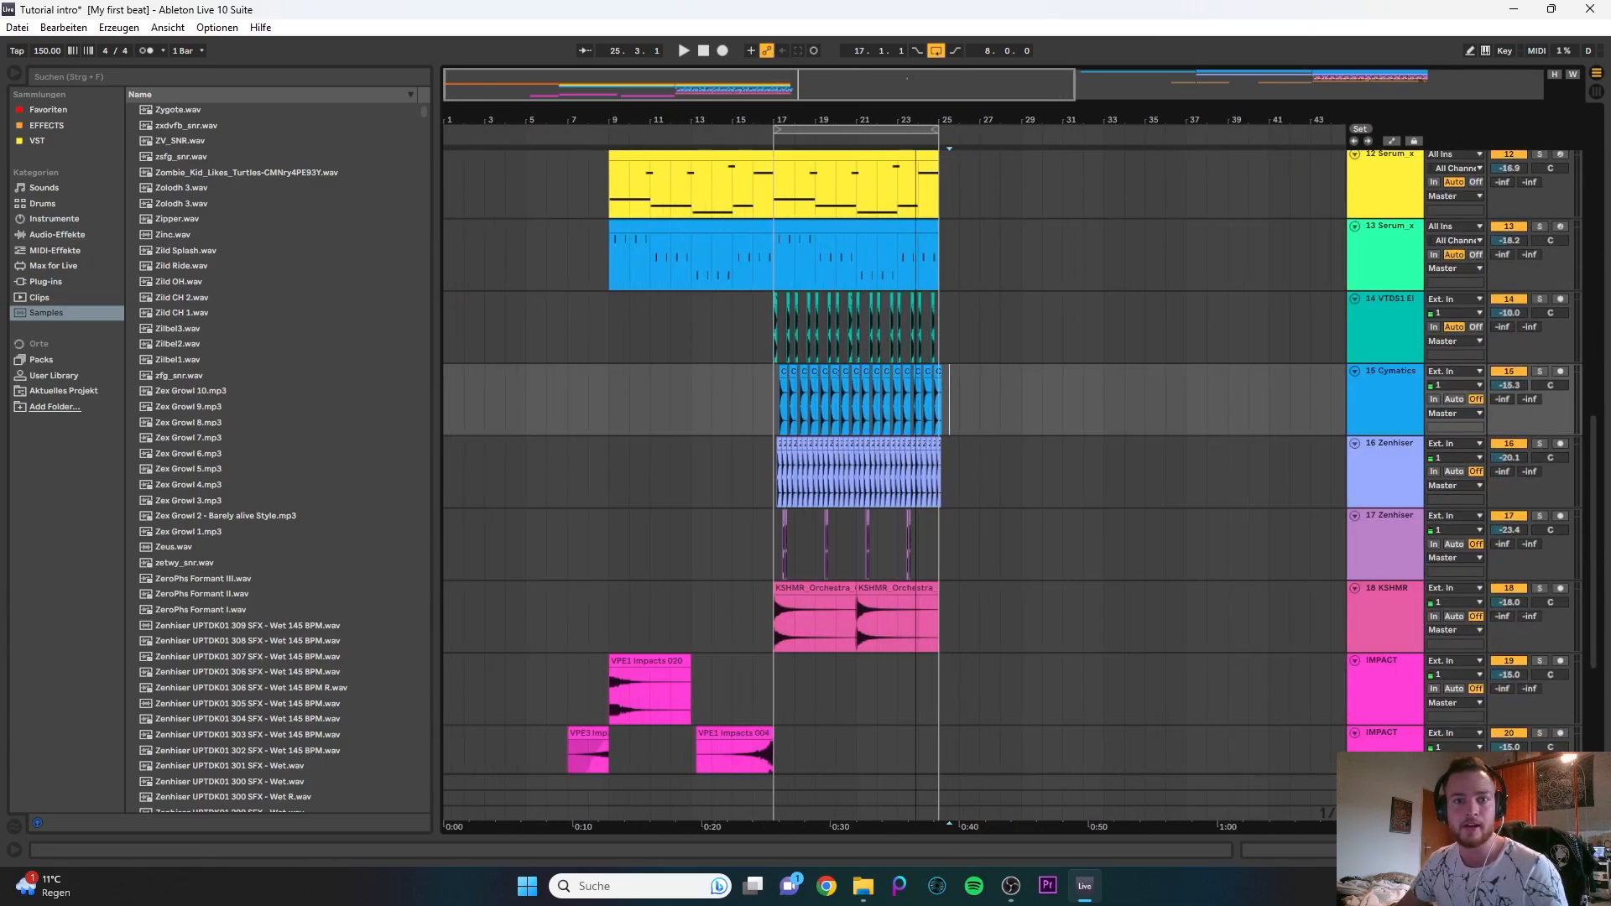
{"action": "left_click", "coordinate": [762, 329]}
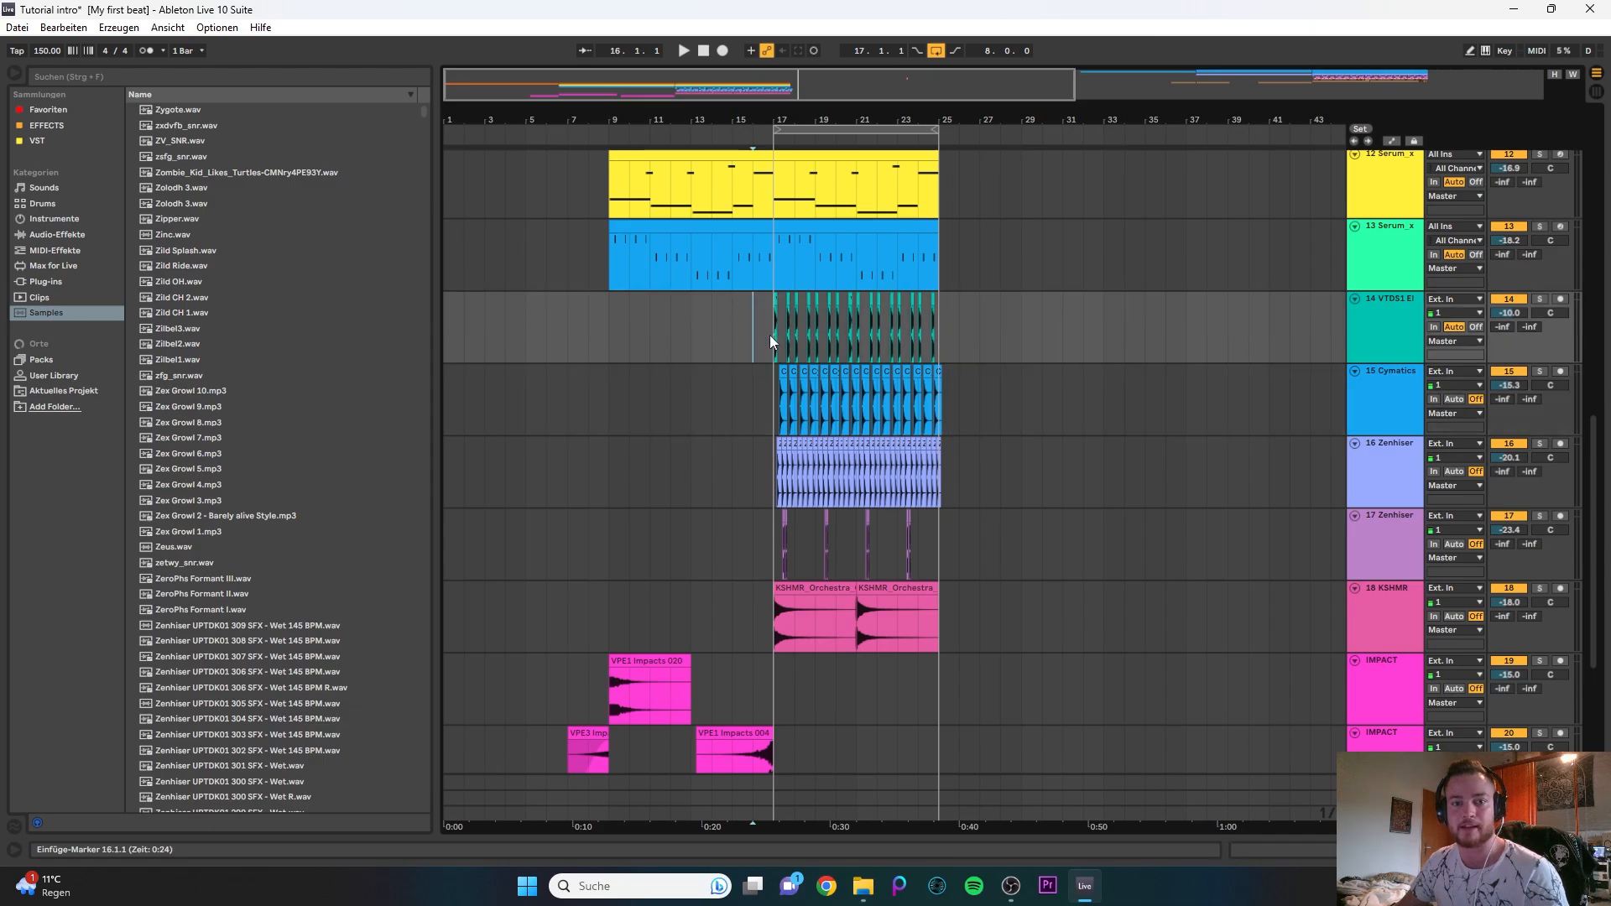
{"action": "scroll", "coordinate": [756, 322], "scroll_direction": "up", "scroll_amount": 2}
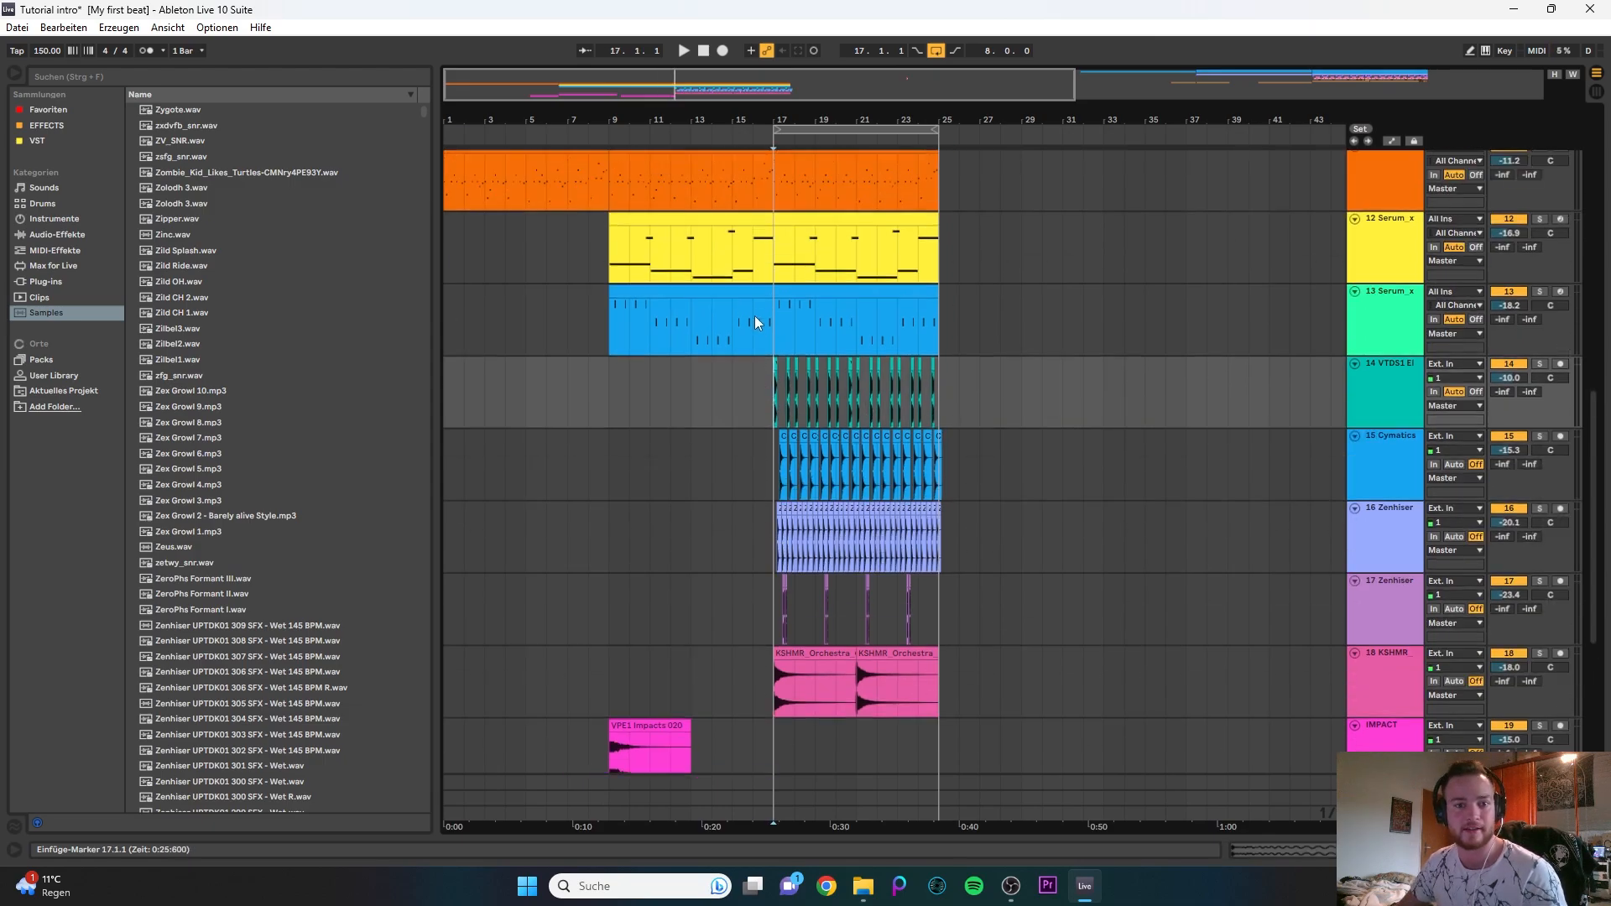
- Play the arrangement from bar 17 to its end with loop playback turned off
{"action": "left_click_drag", "start_coordinate": [945, 394], "coordinate": [1143, 388]}
{"action": "left_click", "coordinate": [773, 399]}
{"action": "key", "text": "space"}
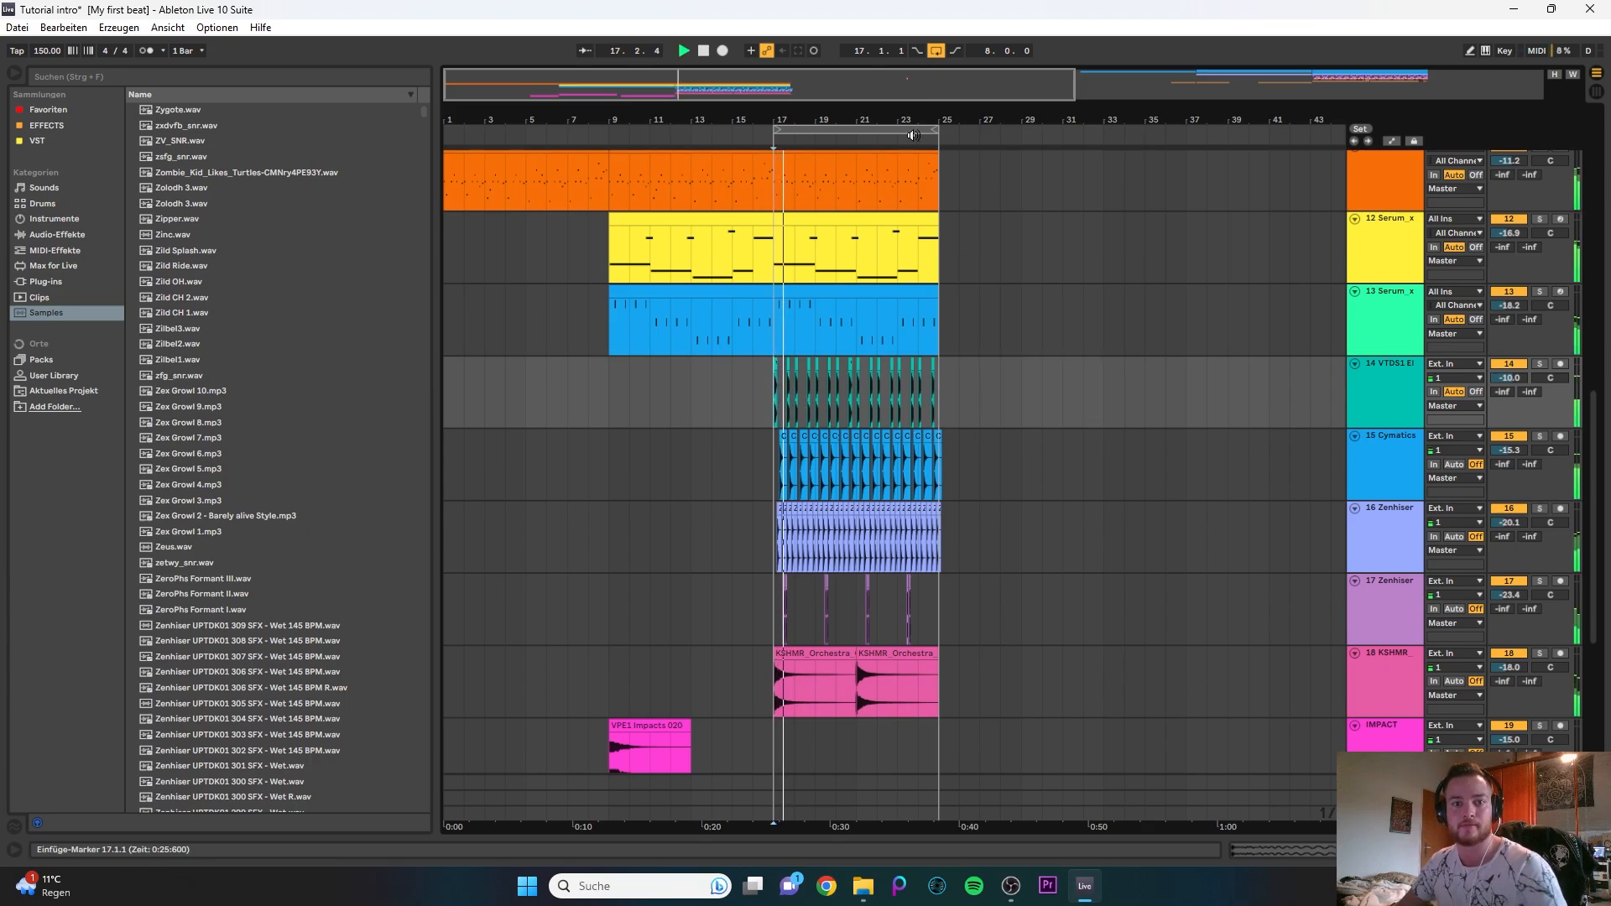
{"action": "key", "text": "ctrl+l"}
{"action": "scroll", "coordinate": [1106, 377], "scroll_direction": "down", "scroll_amount": 3}
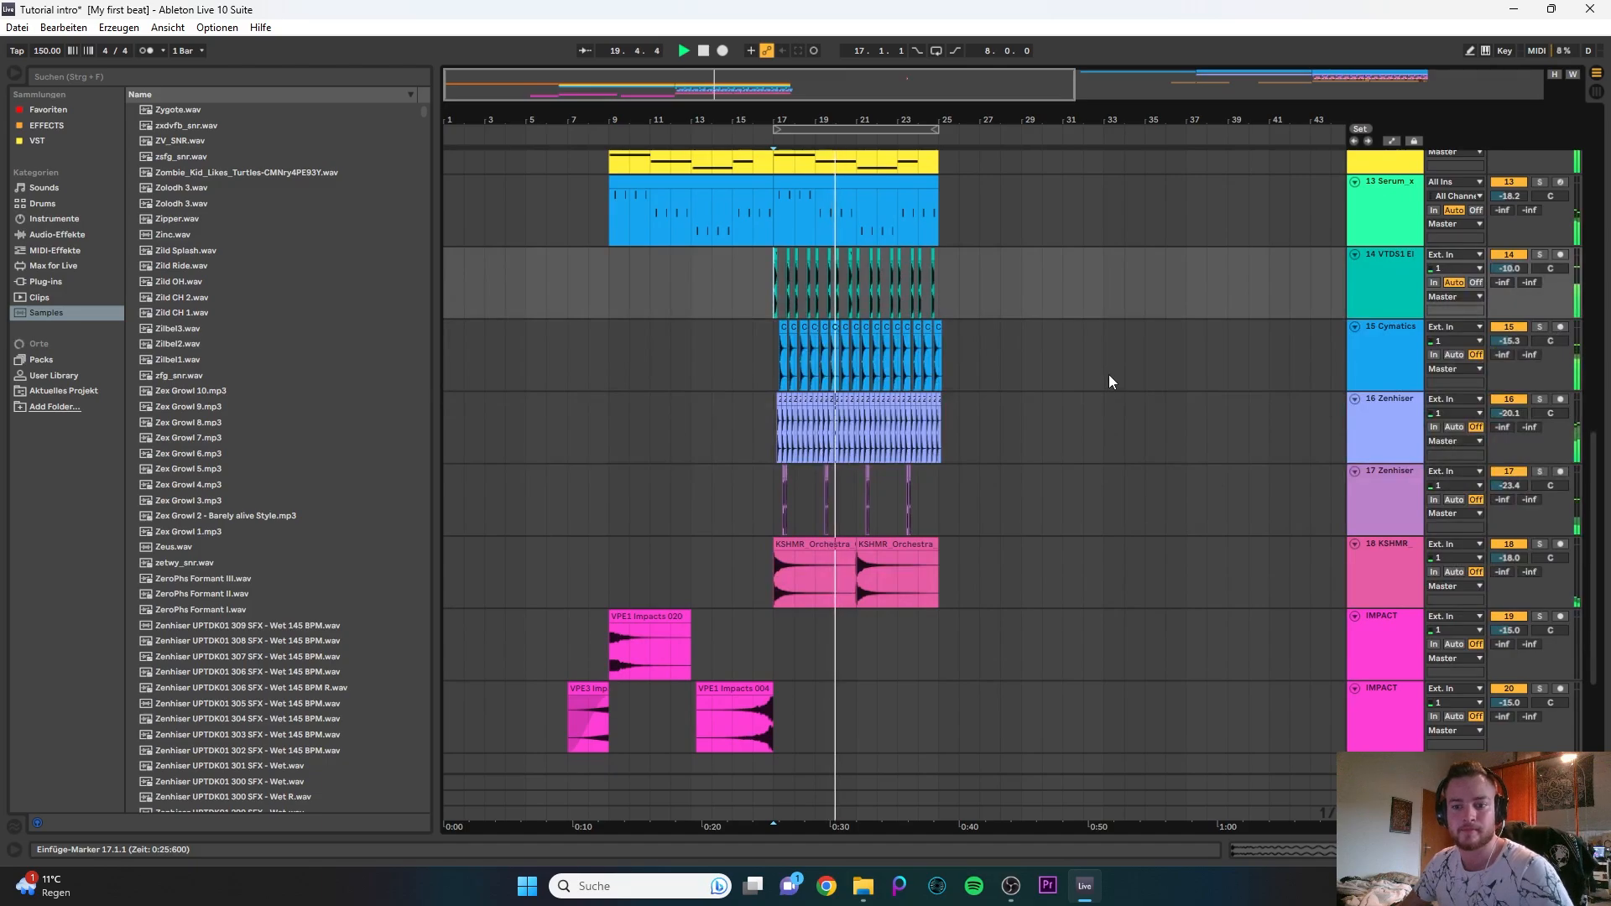
{"action": "scroll", "coordinate": [1109, 380], "scroll_direction": "down", "scroll_amount": 1}
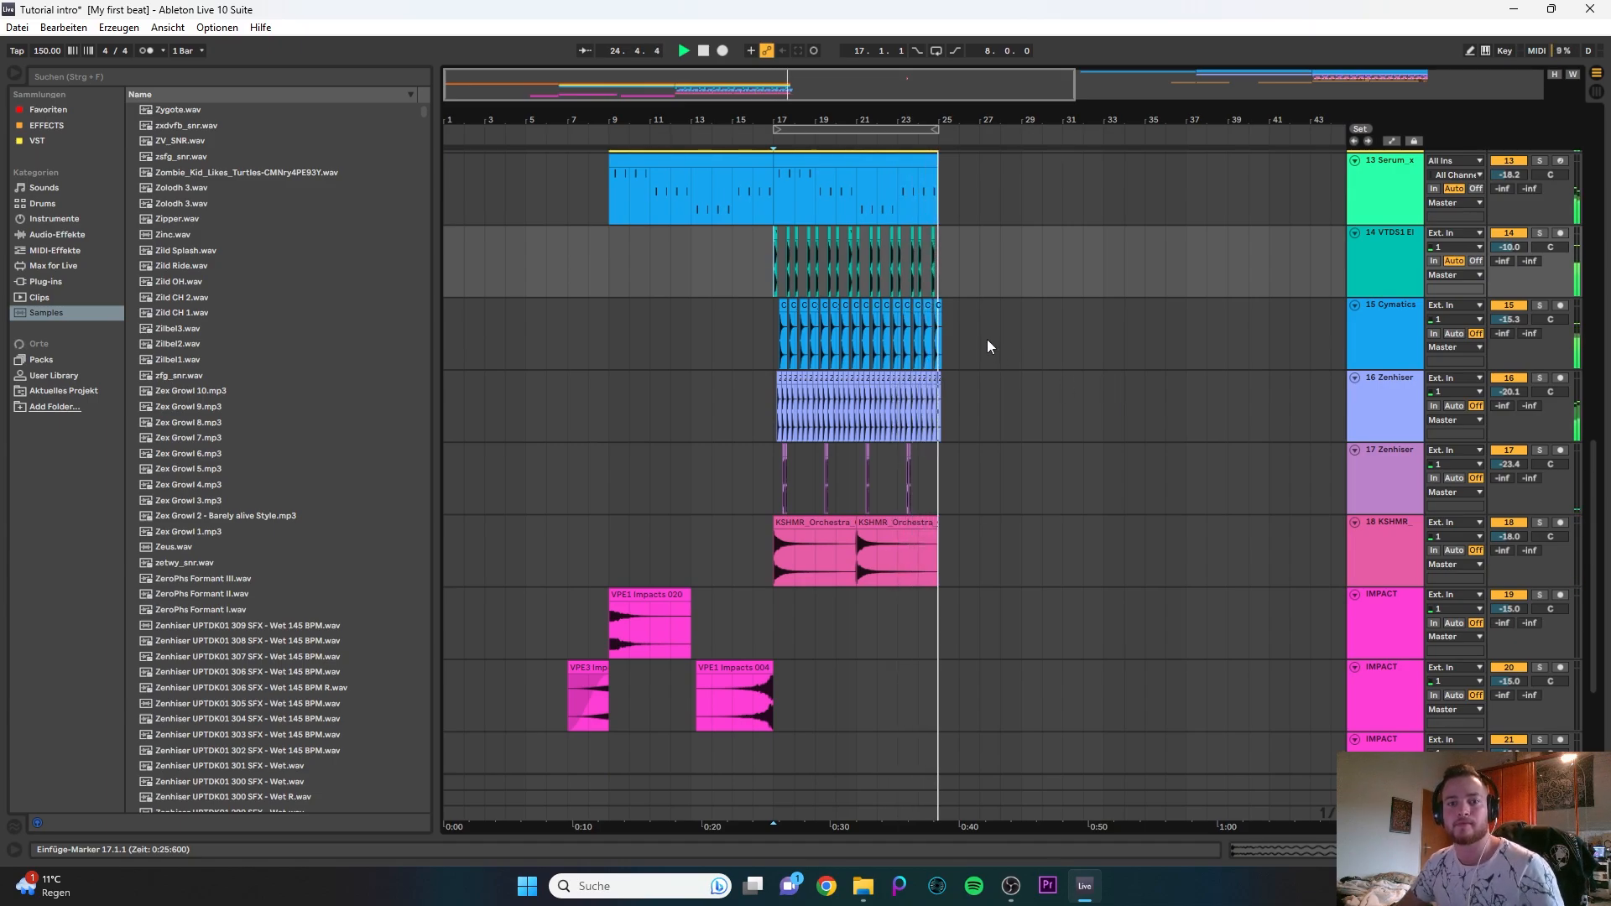
{"action": "scroll", "coordinate": [985, 340], "scroll_direction": "up", "scroll_amount": 3}
{"action": "key", "text": "space"}
- Duplicate the bar 17–25 clips of Serum tracks 11, 12 and 13 so that the copies start at bar 25
{"action": "scroll", "coordinate": [1005, 372], "scroll_direction": "up", "scroll_amount": 1}
{"action": "scroll", "coordinate": [1006, 380], "scroll_direction": "up", "scroll_amount": 1}
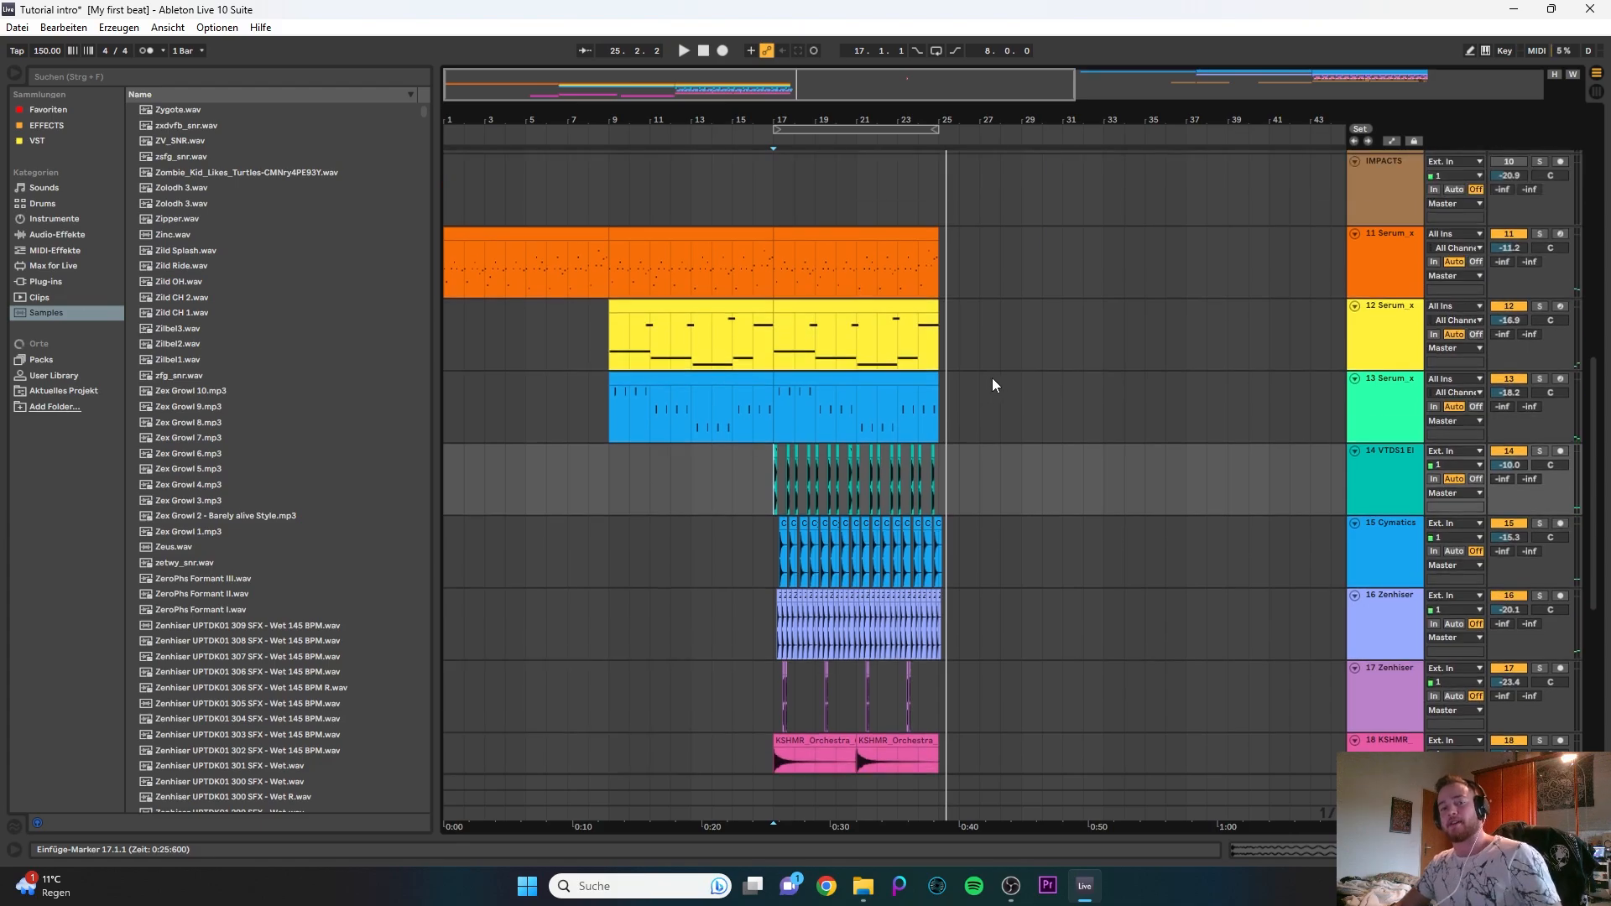
{"action": "scroll", "coordinate": [992, 377], "scroll_direction": "down", "scroll_amount": 1}
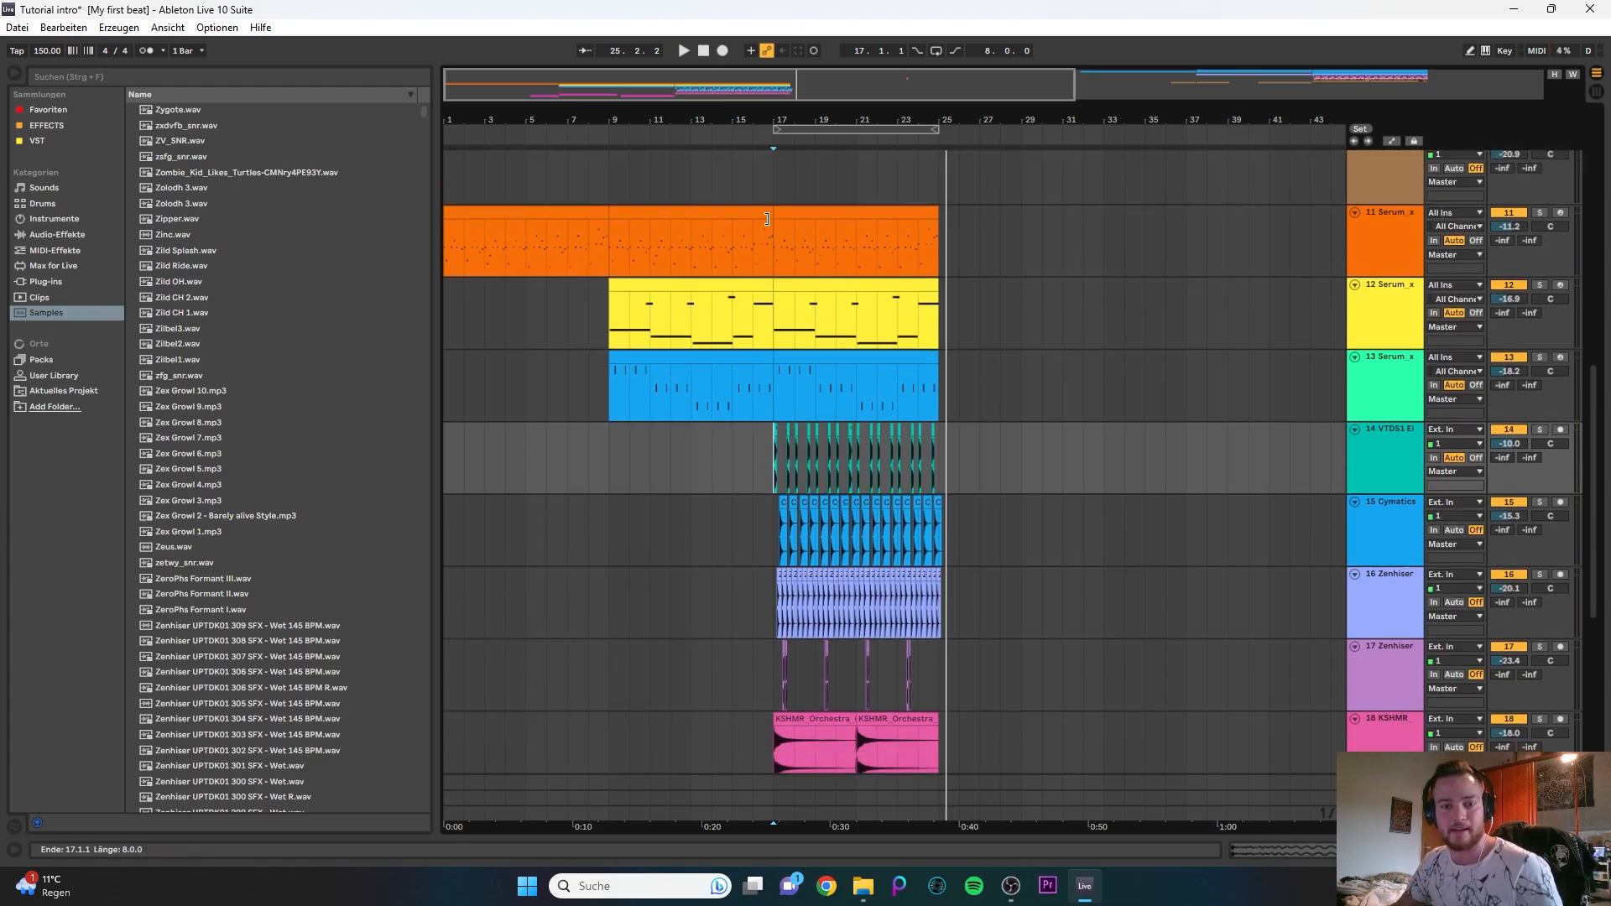
{"action": "left_click", "coordinate": [833, 204]}
{"action": "left_click", "coordinate": [834, 211]}
{"action": "left_click", "coordinate": [829, 358], "text": "shift"}
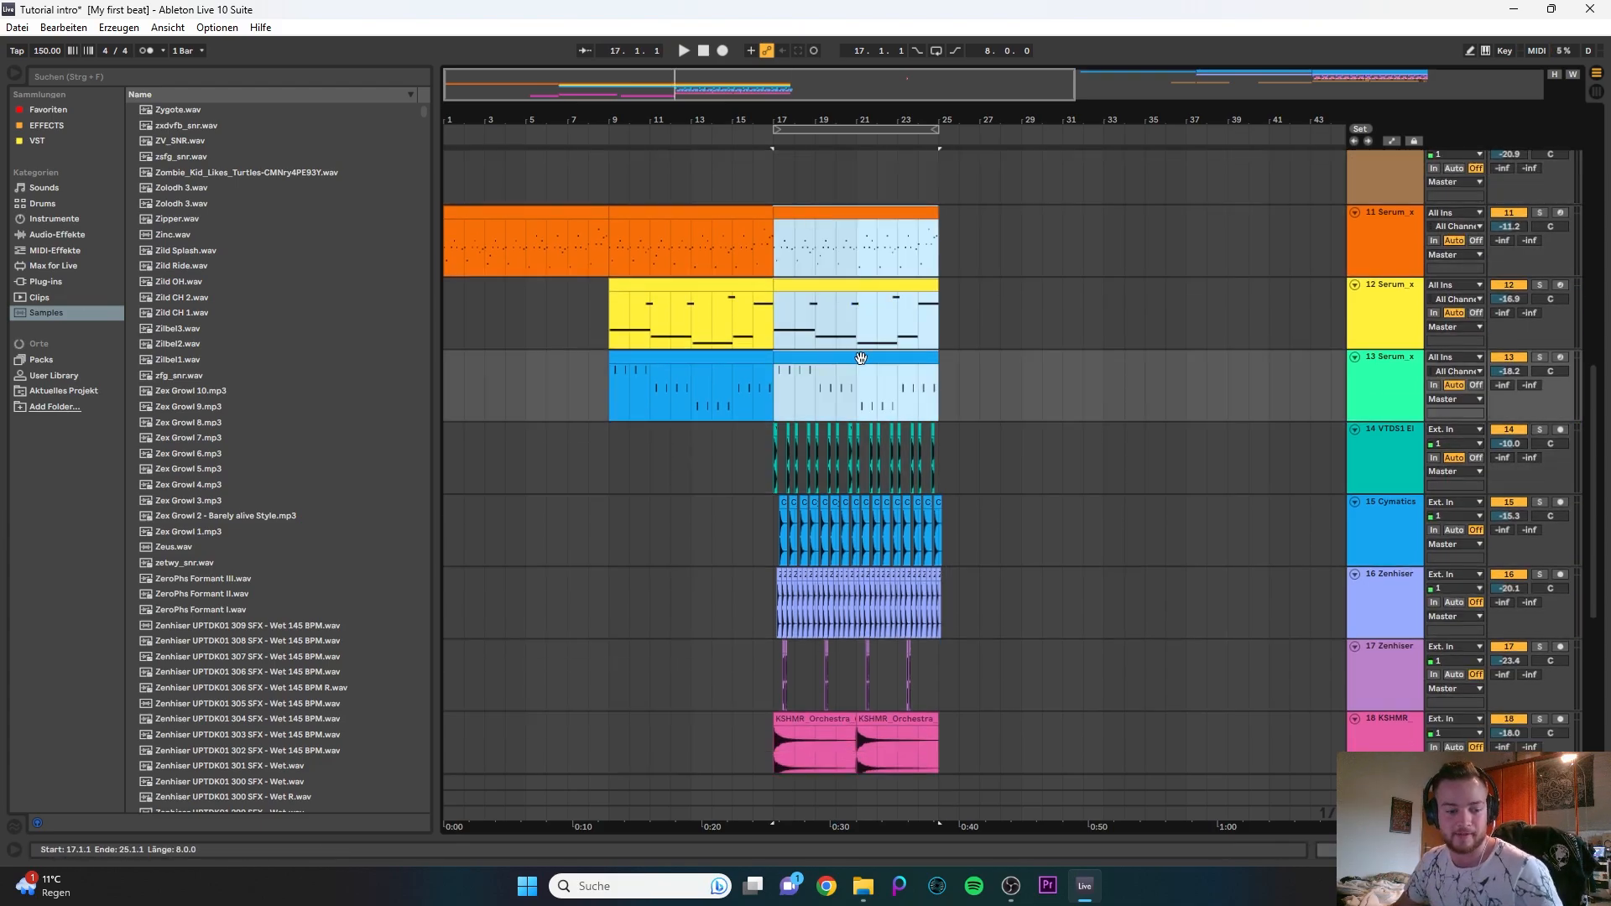
{"action": "key", "text": "ctrl+d"}
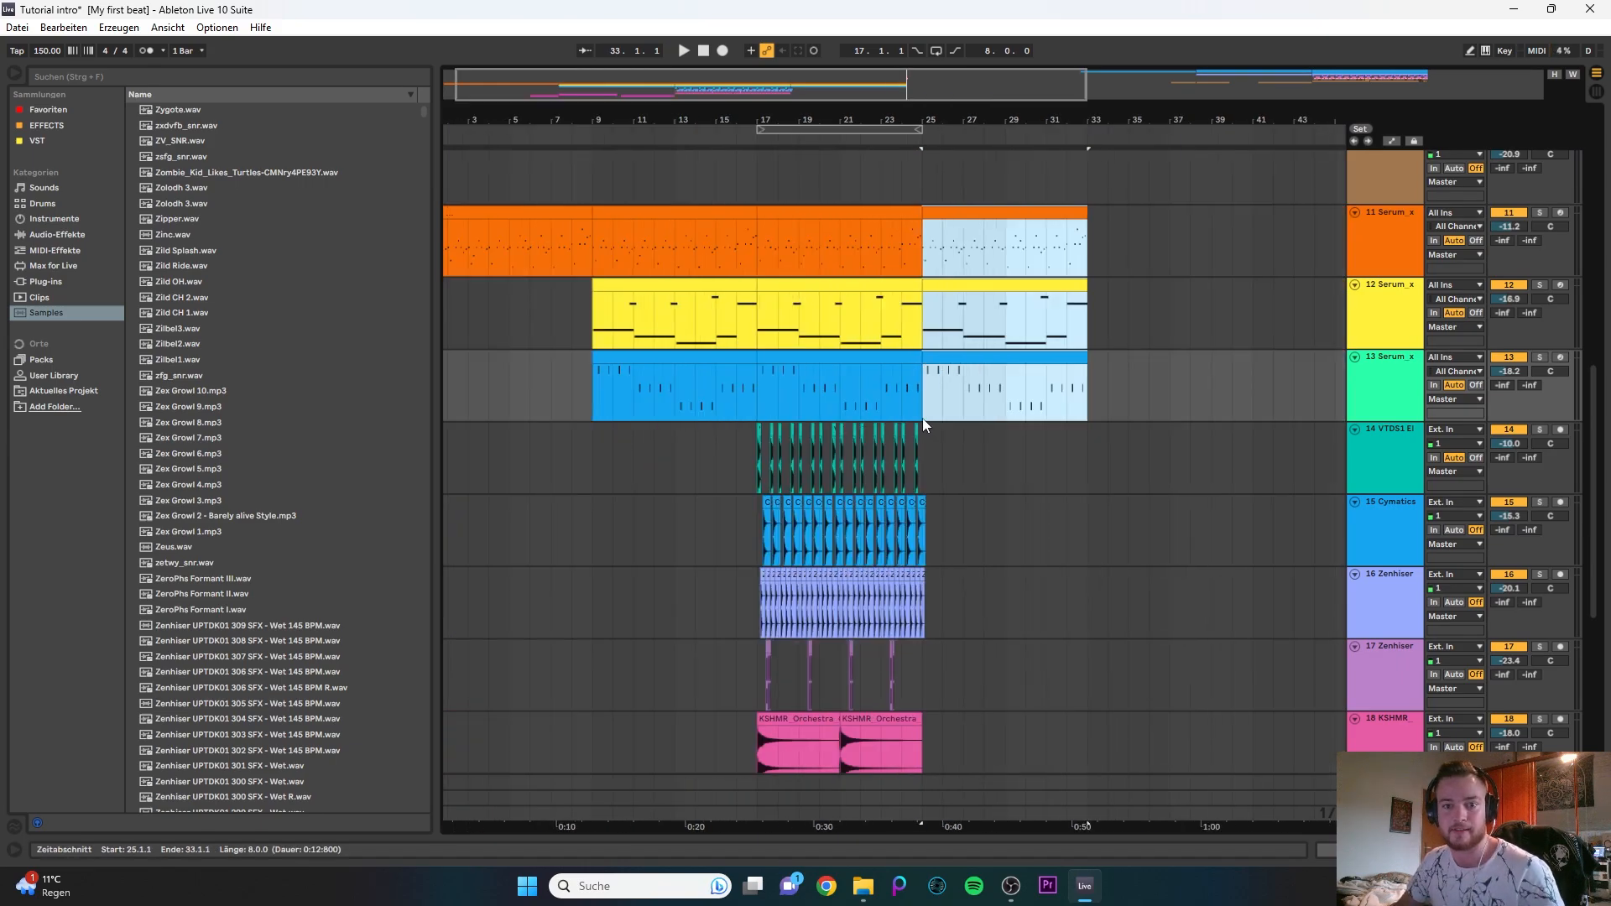
- Split the duplicated clips on tracks 11, 12 and 13 at bar 26 and delete everything after the split
{"action": "left_click_drag", "start_coordinate": [949, 388], "coordinate": [947, 233]}
{"action": "key", "text": "ctrl+e"}
{"action": "left_click", "coordinate": [962, 214]}
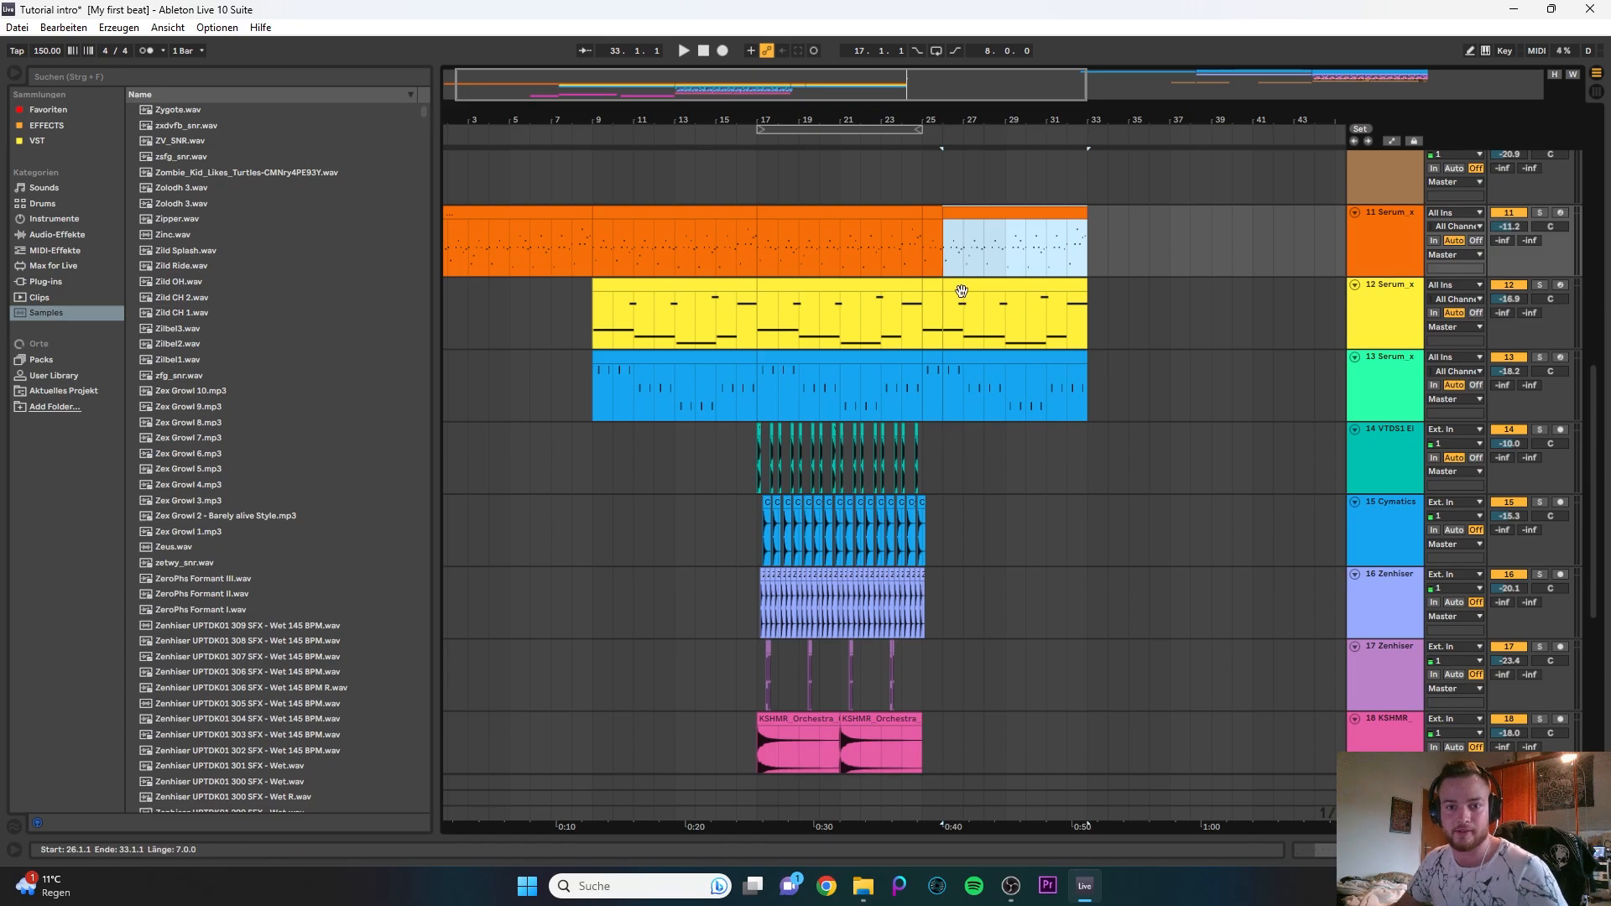
{"action": "key", "text": "Delete"}
{"action": "left_click", "coordinate": [960, 289]}
{"action": "key", "text": "Delete"}
{"action": "left_click", "coordinate": [961, 377]}
{"action": "key", "text": "Delete"}
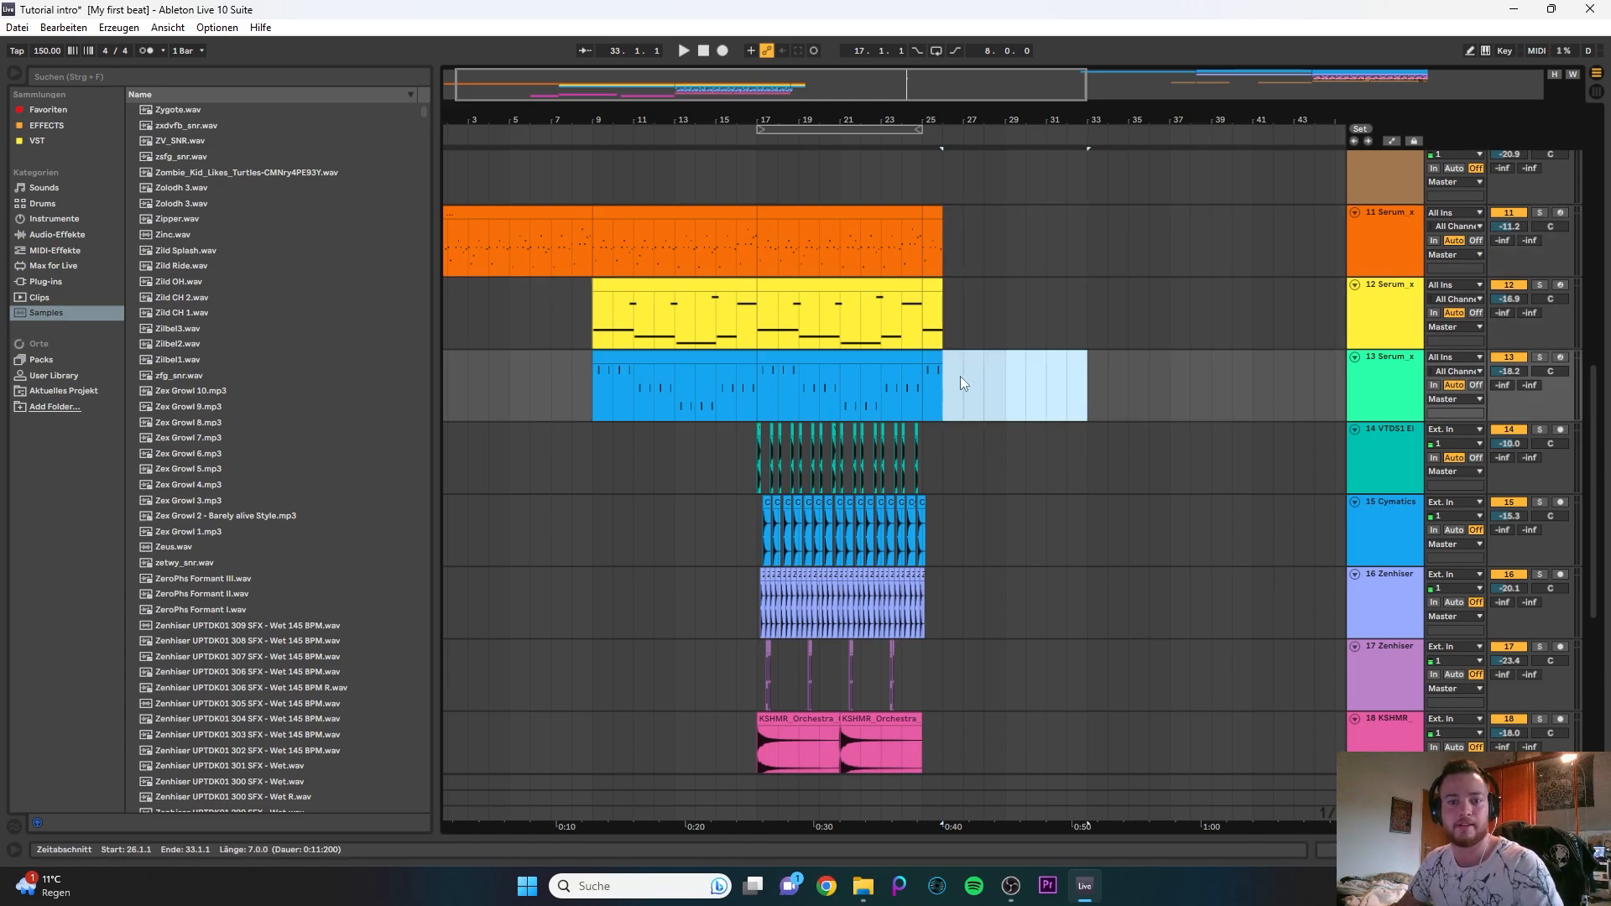
- Duplicate the last kick clip on track 14 so that a kick lands on bar 25
{"action": "scroll", "coordinate": [938, 460], "scroll_direction": "up", "scroll_amount": 5}
{"action": "left_click_drag", "start_coordinate": [889, 458], "coordinate": [865, 463]}
{"action": "key", "text": "ctrl+d"}
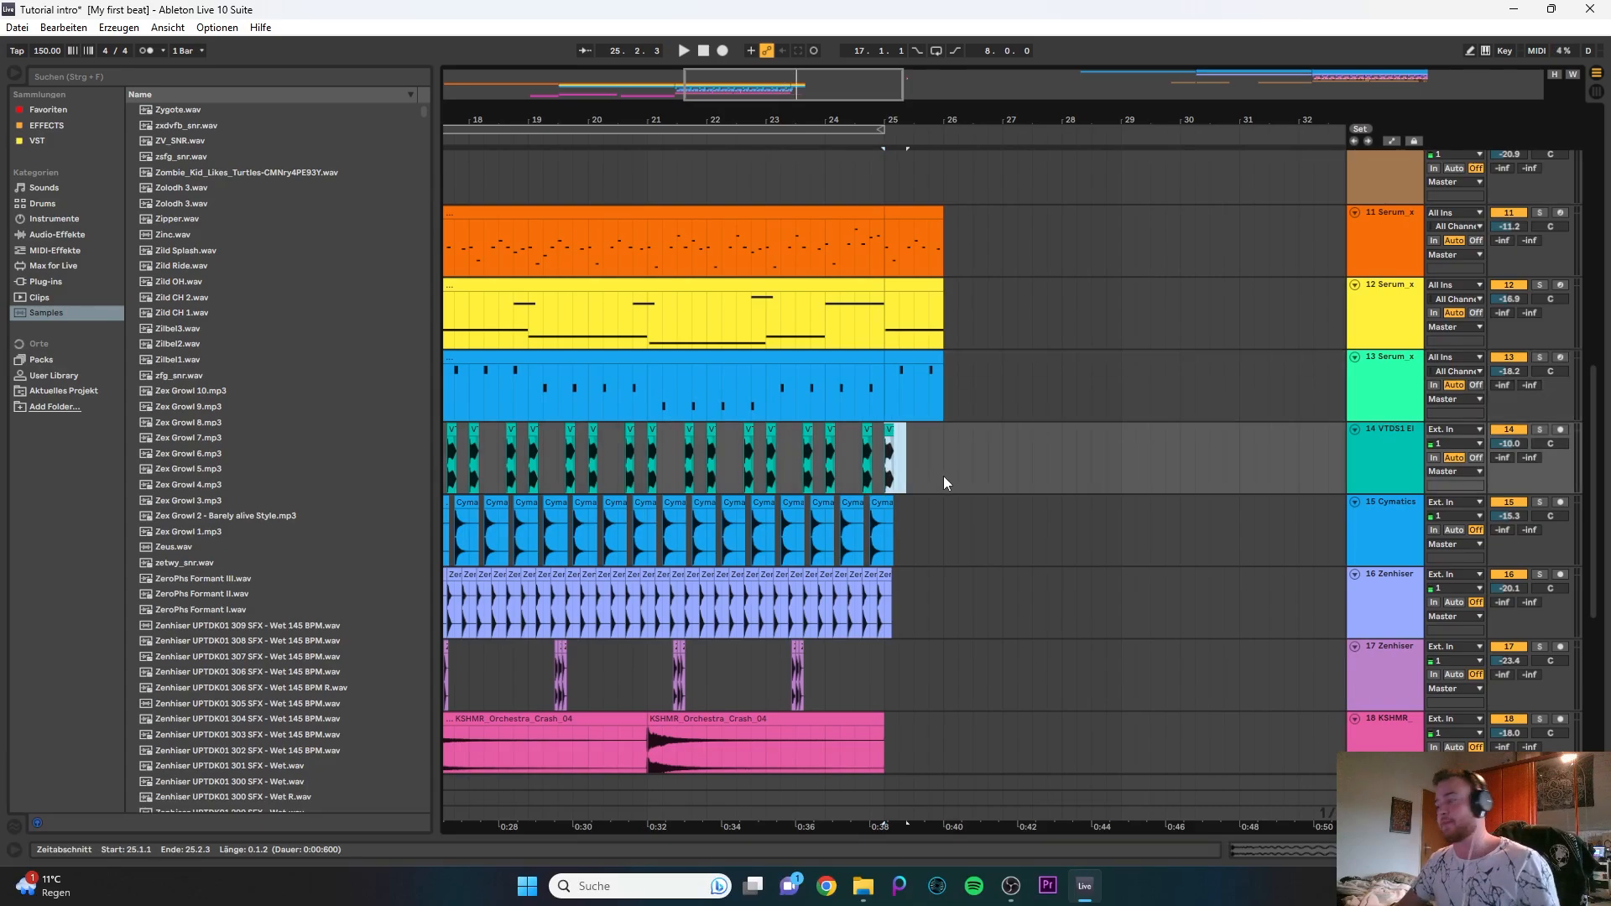
- Select bar 25 on kick track 14 and play the arrangement from there to hear the extension
{"action": "left_click", "coordinate": [888, 470]}
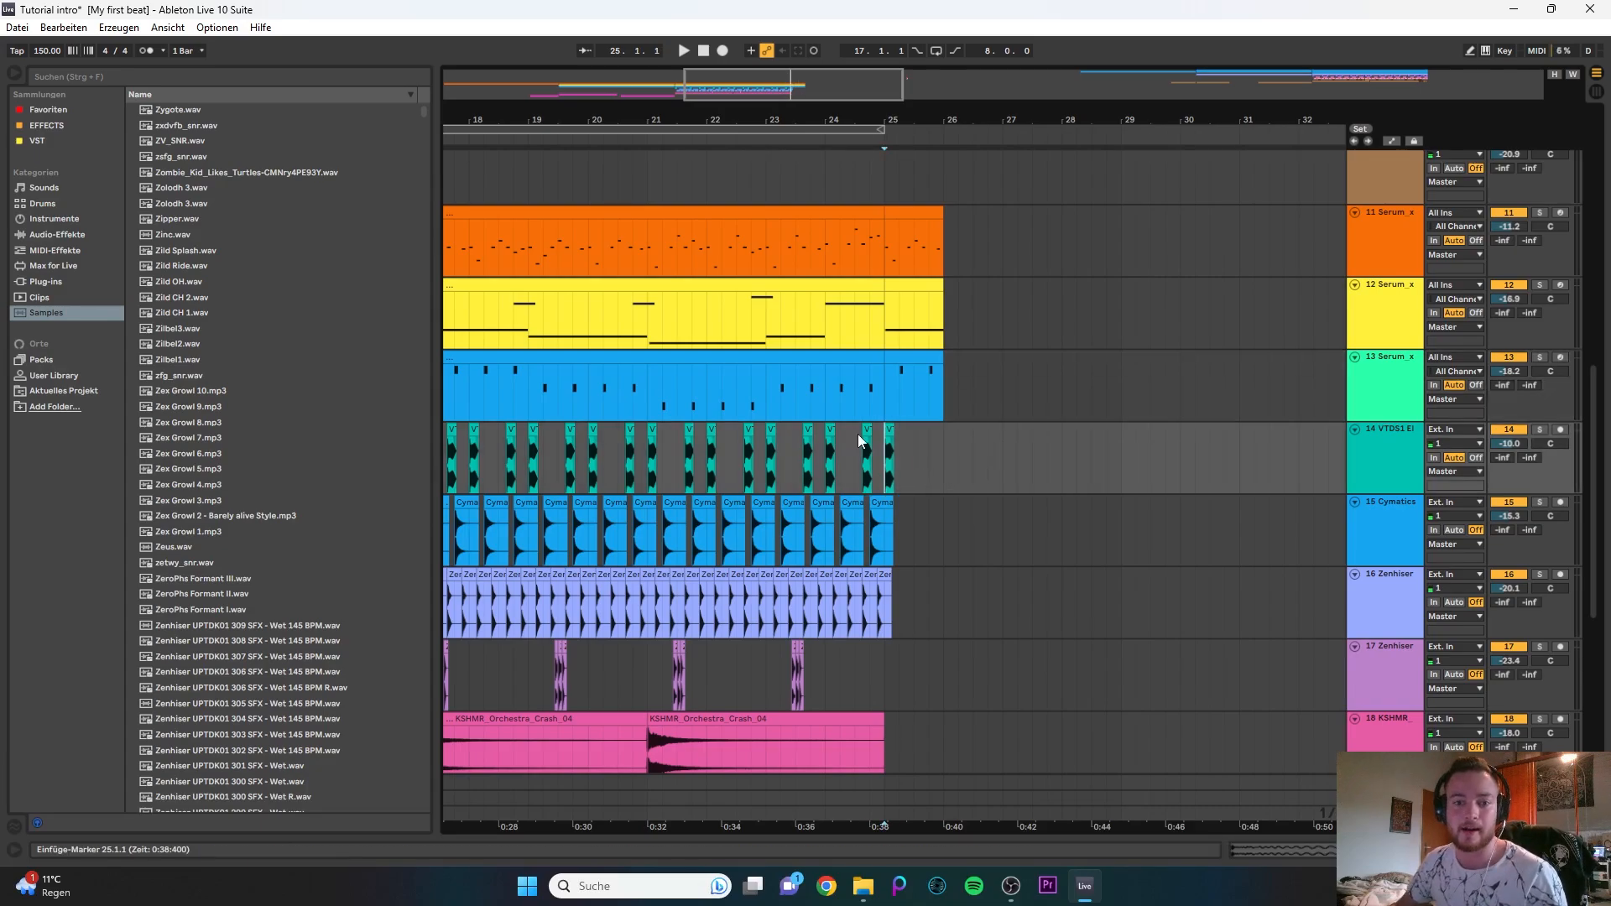
{"action": "scroll", "coordinate": [859, 435], "scroll_direction": "up", "scroll_amount": 3}
{"action": "left_click_drag", "start_coordinate": [940, 466], "coordinate": [1110, 446]}
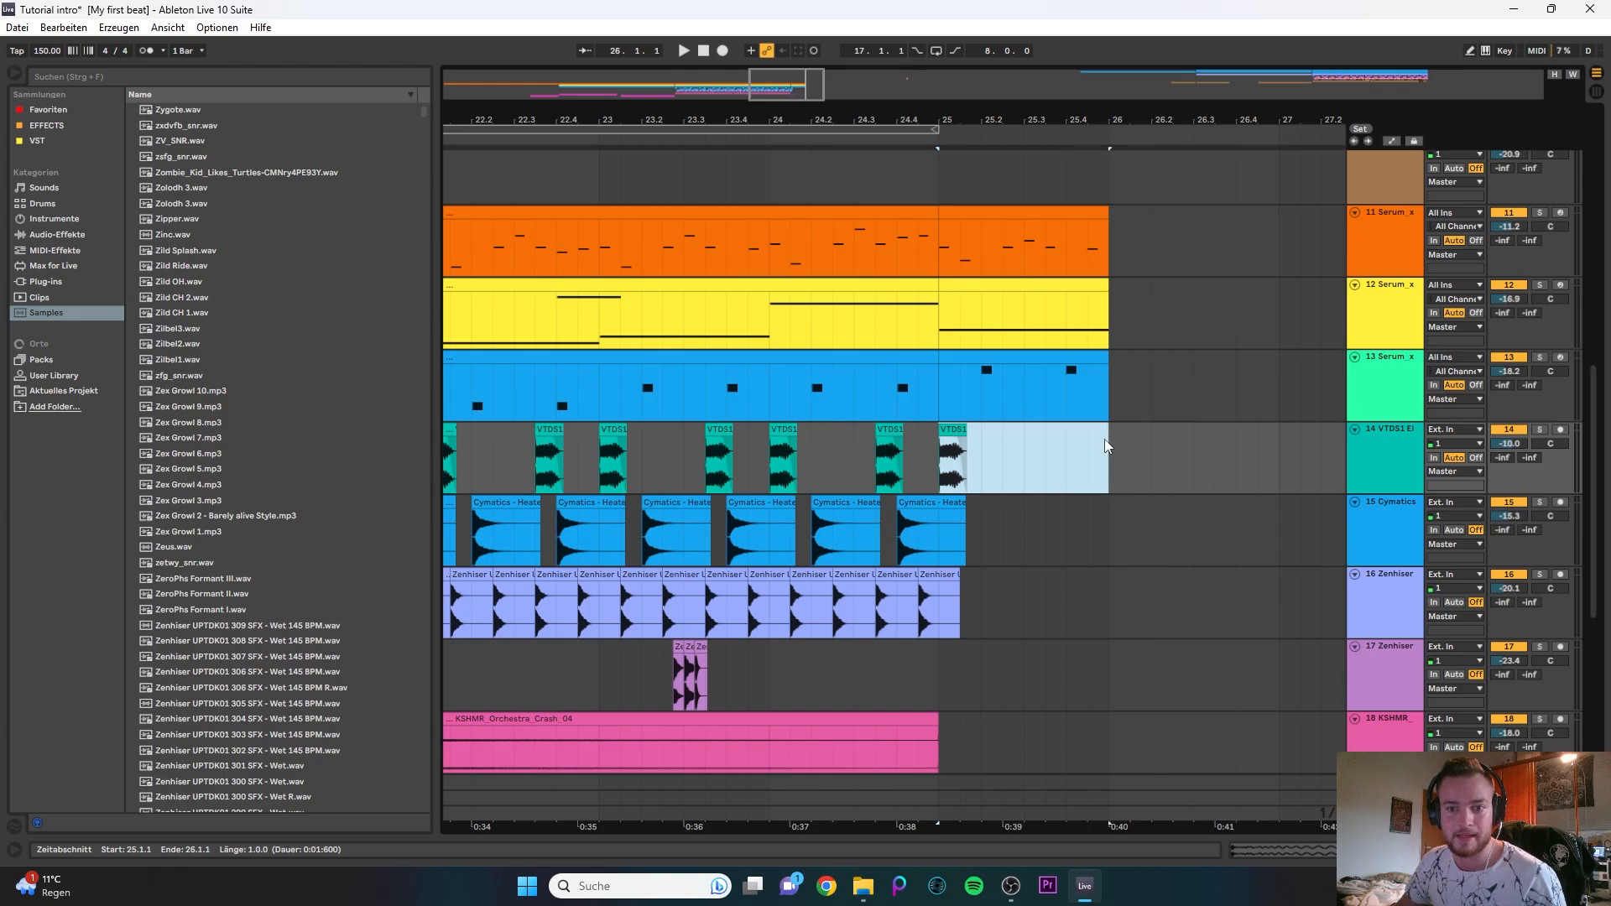
{"action": "scroll", "coordinate": [896, 417], "scroll_direction": "down", "scroll_amount": 3}
{"action": "scroll", "coordinate": [1103, 396], "scroll_direction": "down", "scroll_amount": 3}
{"action": "scroll", "coordinate": [1104, 392], "scroll_direction": "up", "scroll_amount": 3}
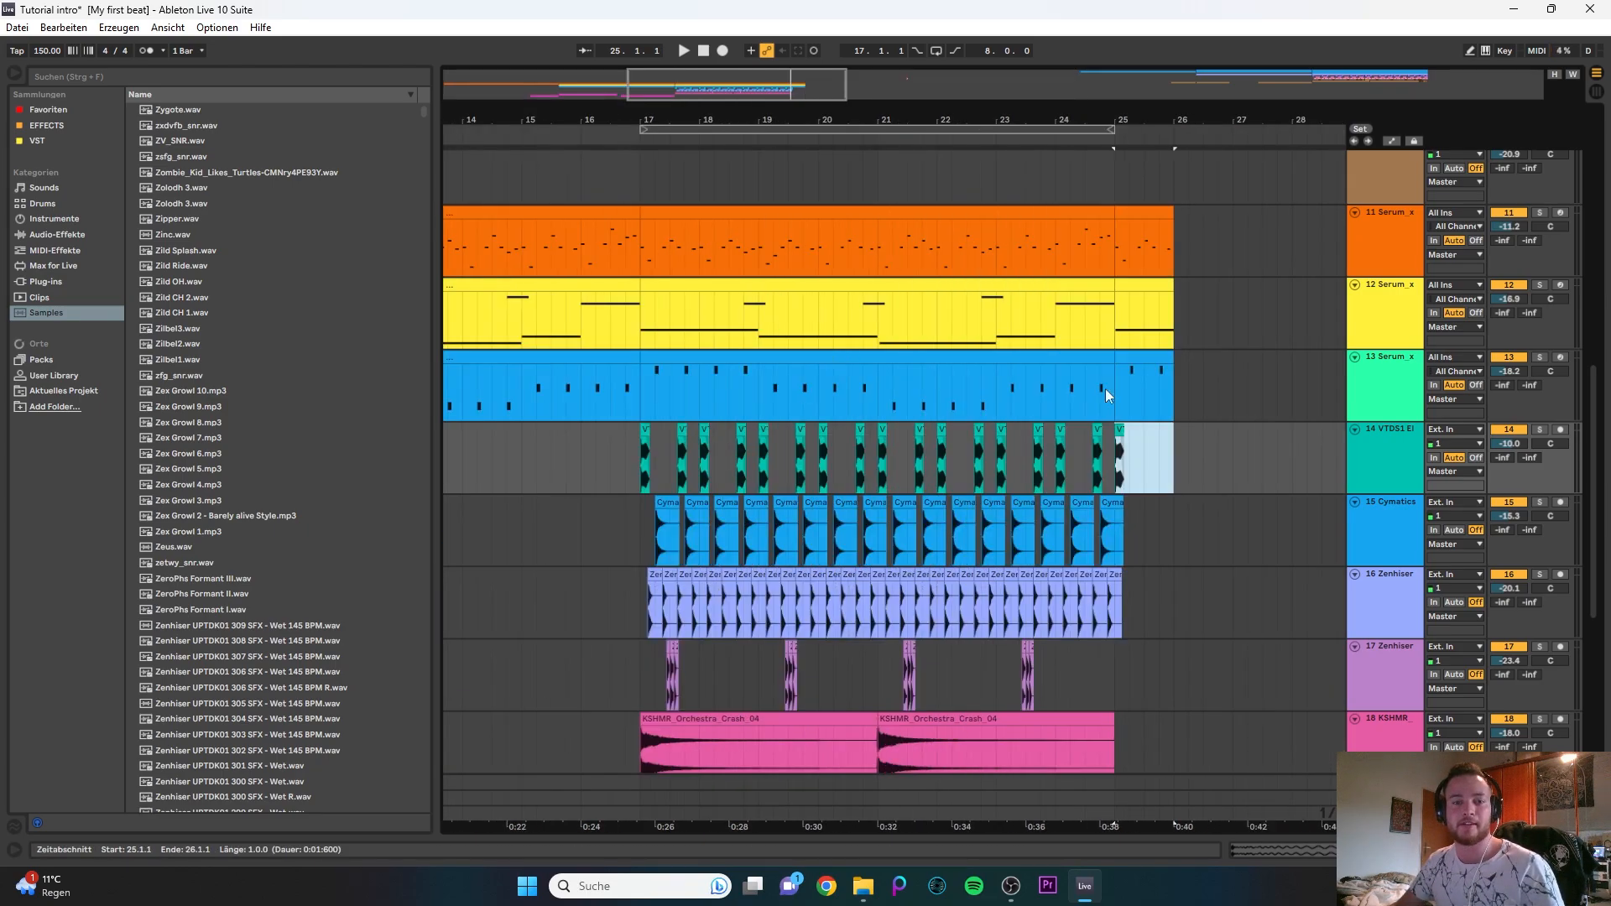
{"action": "key", "text": "space"}
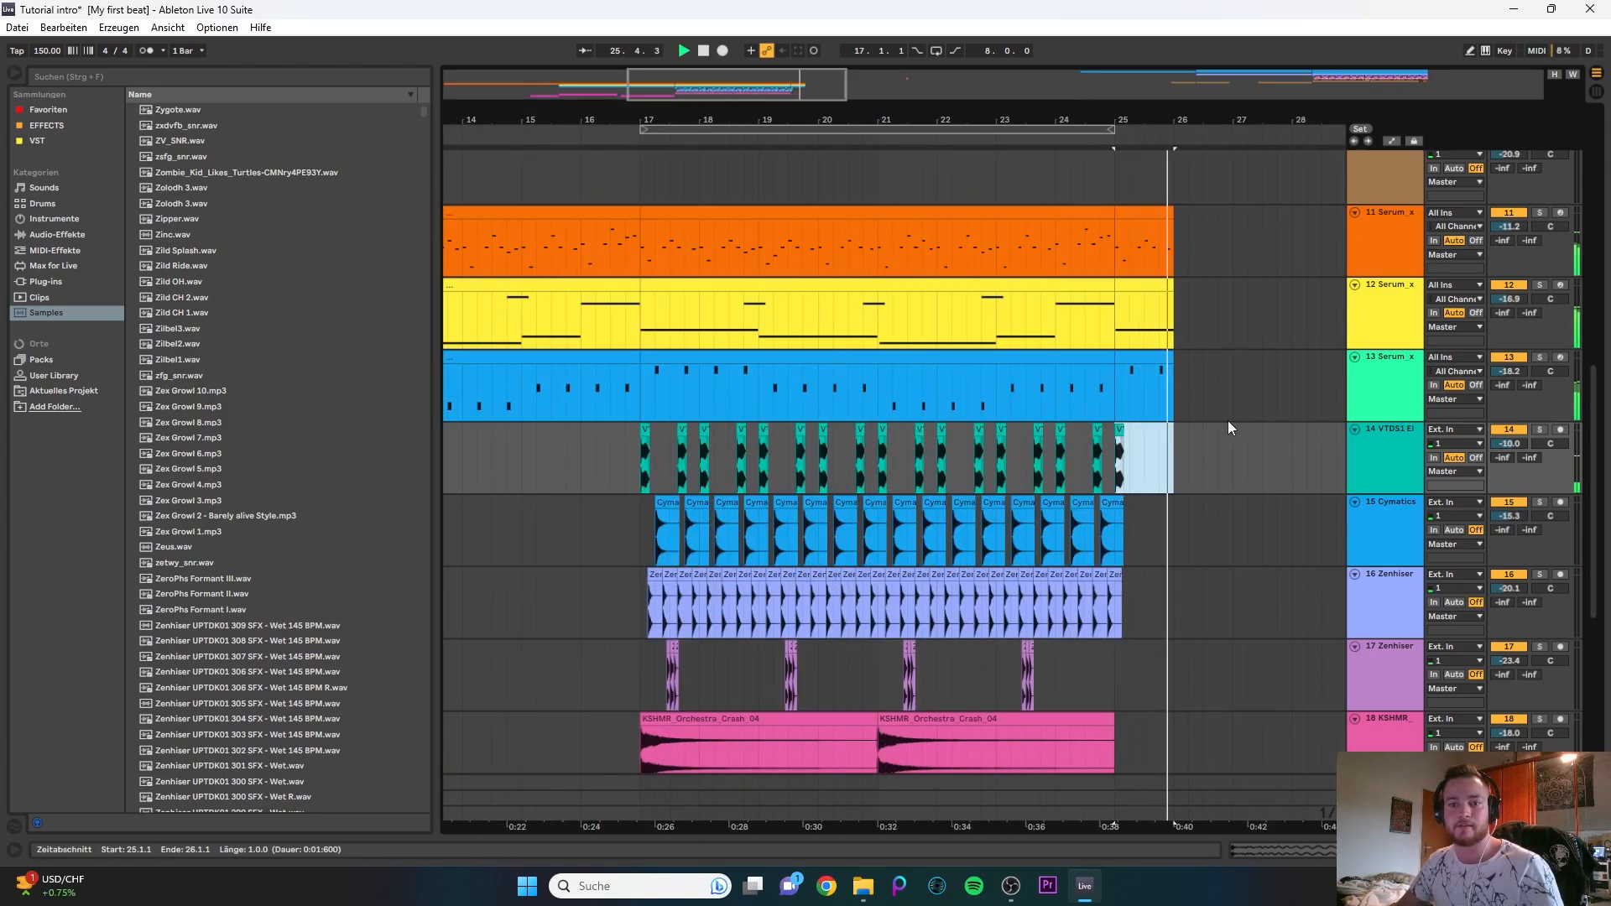
{"action": "key", "text": "space"}
- Select bar 25 across tracks 11 to 14 and duplicate it three times
{"action": "left_click_drag", "start_coordinate": [1116, 476], "coordinate": [1170, 242]}
{"action": "key", "text": "ctrl+d"}
{"action": "key", "text": "ctrl+d"}
{"action": "key", "text": "ctrl+d"}
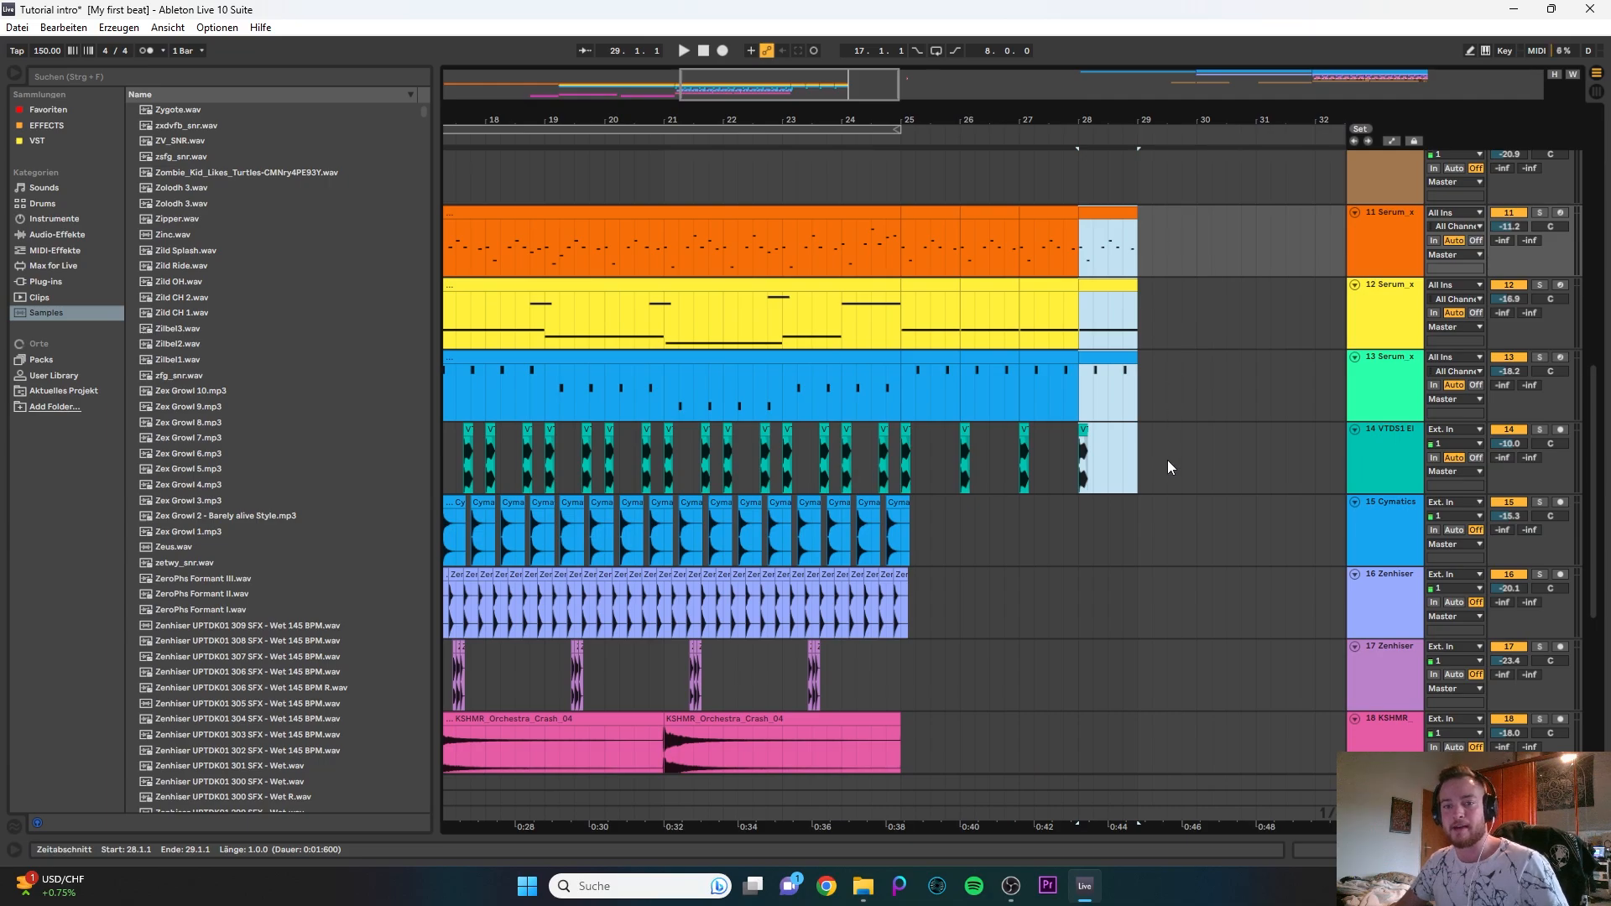
- Play the repeated bars from bar 25 and delete the copies on tracks 11 to 14 from bar 26 onward
{"action": "left_click", "coordinate": [901, 394]}
{"action": "key", "text": "space"}
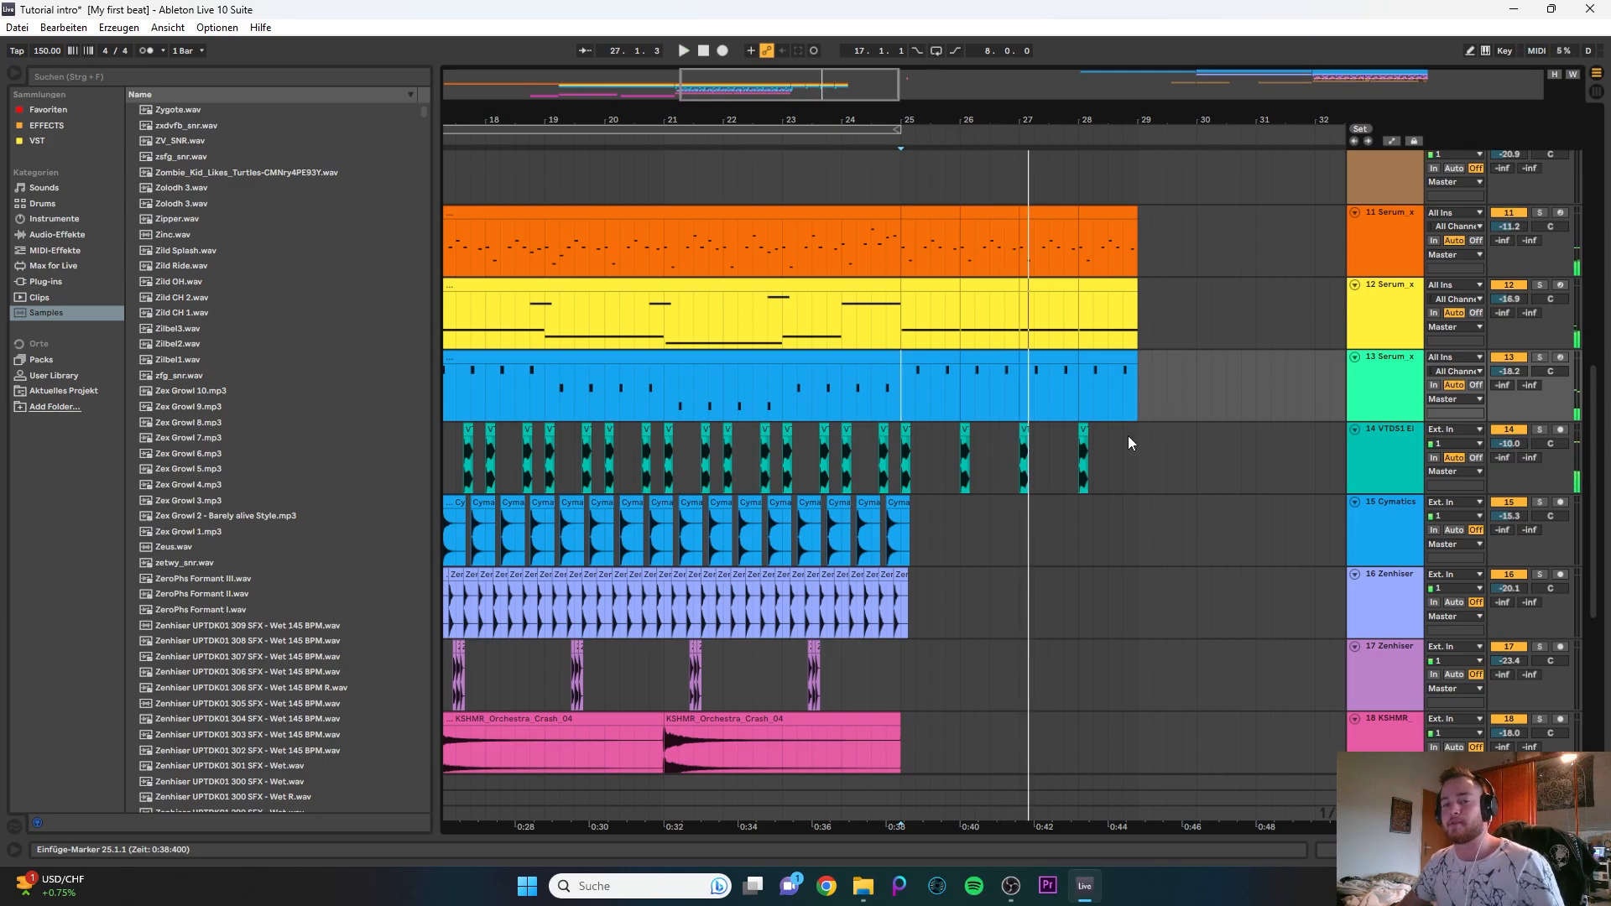
{"action": "key", "text": "space"}
{"action": "left_click_drag", "start_coordinate": [1148, 443], "coordinate": [964, 211]}
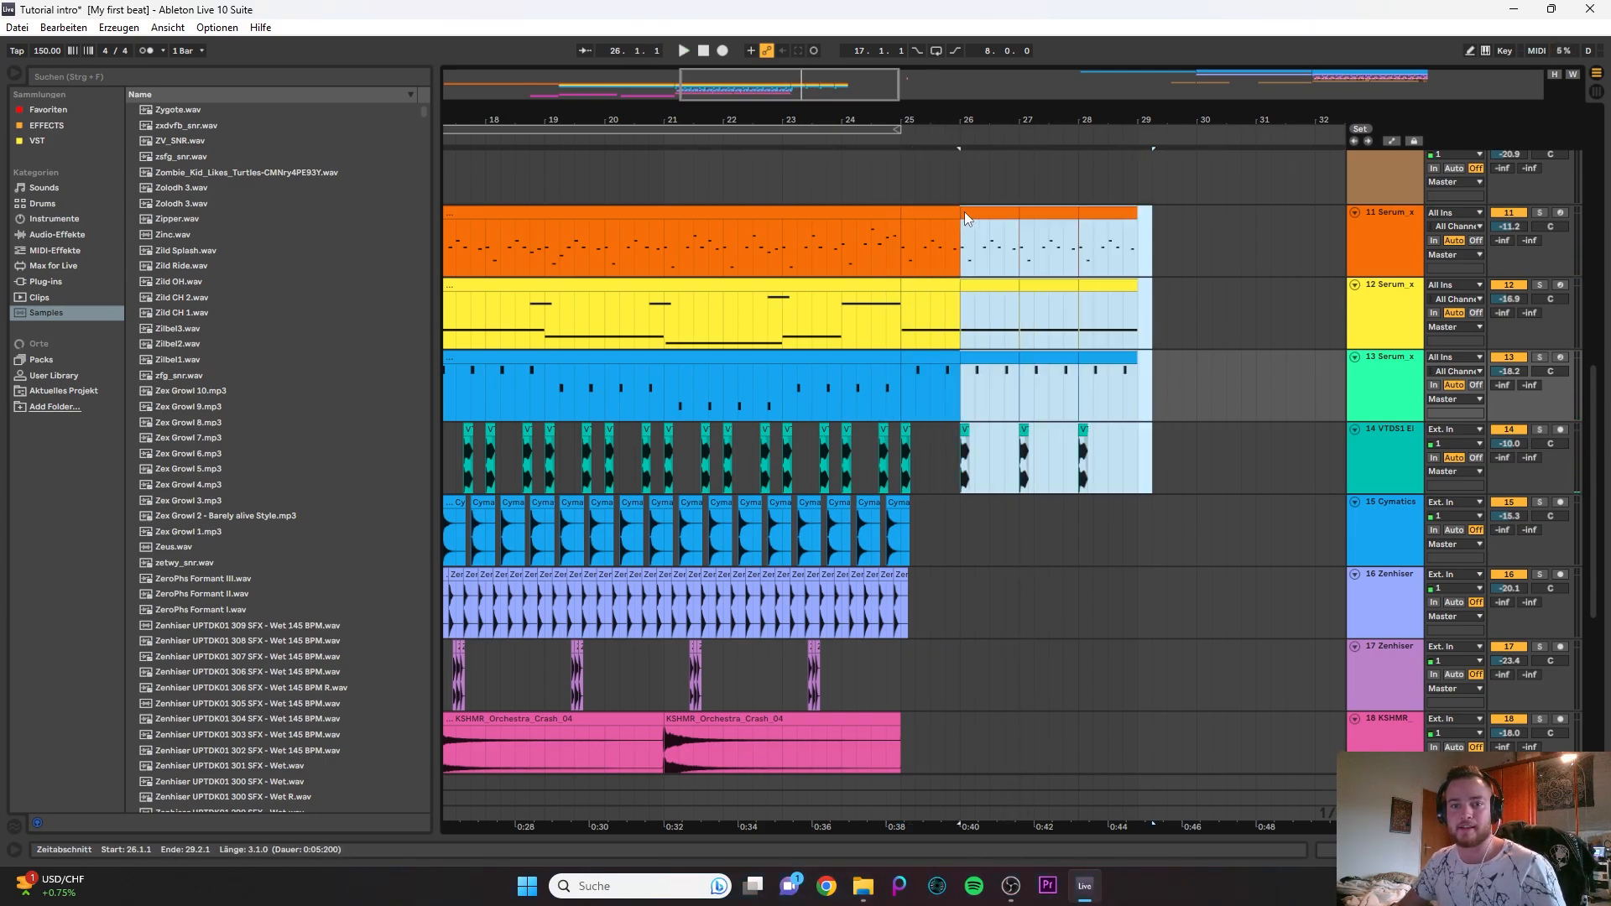
{"action": "key", "text": "Delete"}
- Insert a new audio track below the last IMPACT track
{"action": "scroll", "coordinate": [1183, 468], "scroll_direction": "down", "scroll_amount": 5}
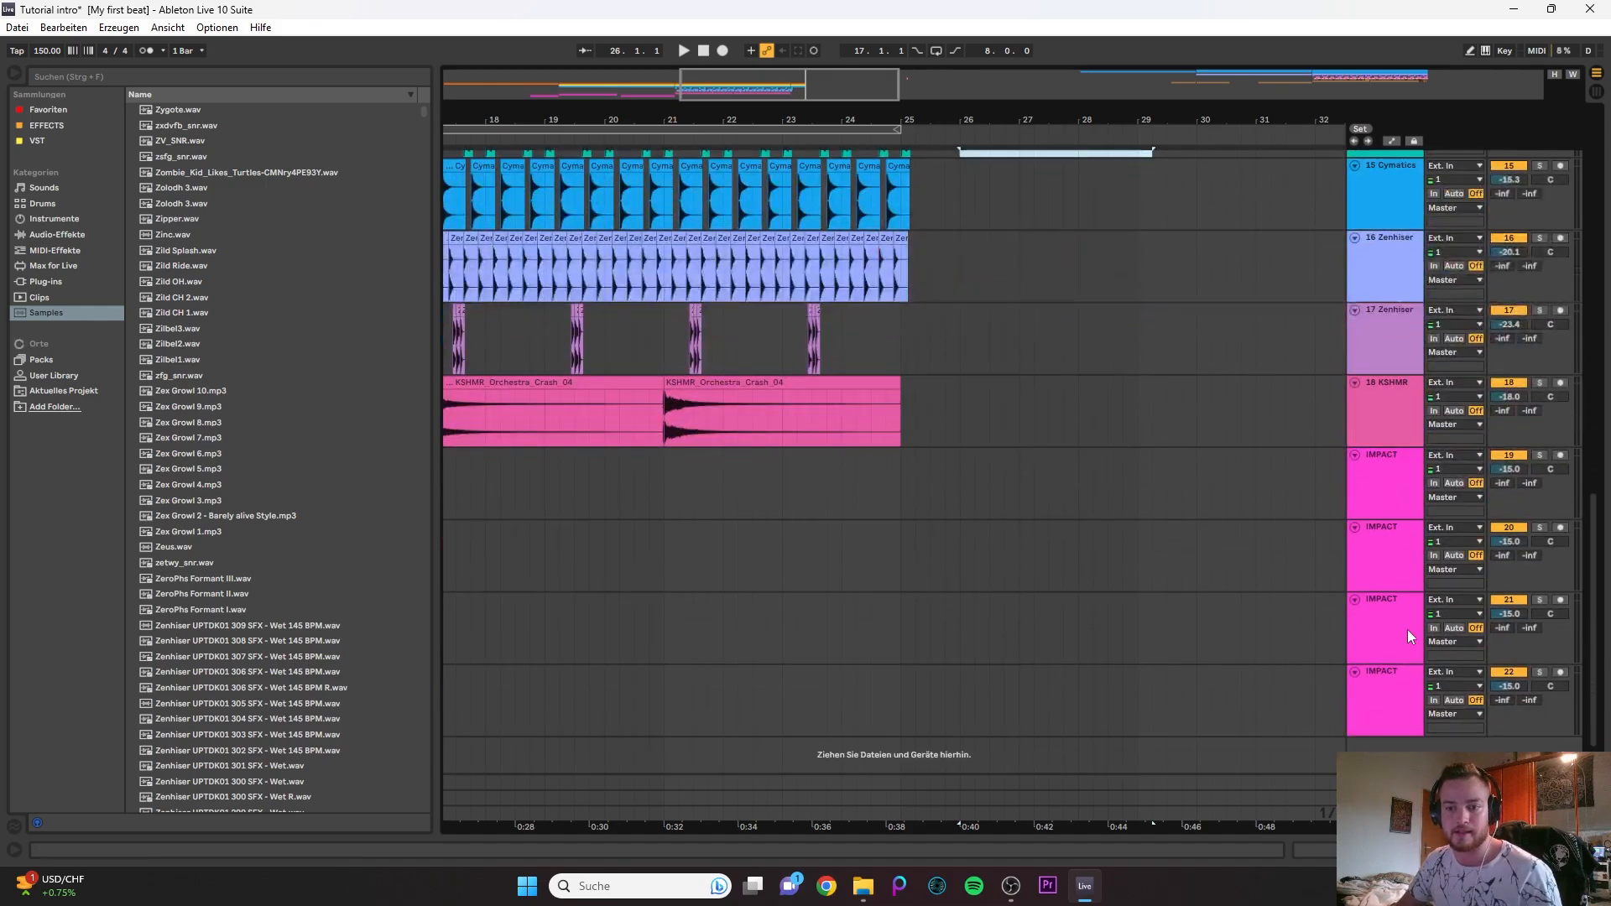
{"action": "left_click", "coordinate": [1371, 700]}
{"action": "key", "text": "ctrl+t"}
- Fold all tracks in the arrangement and unfold only the new 23 Audio track
{"action": "left_click", "coordinate": [1363, 573]}
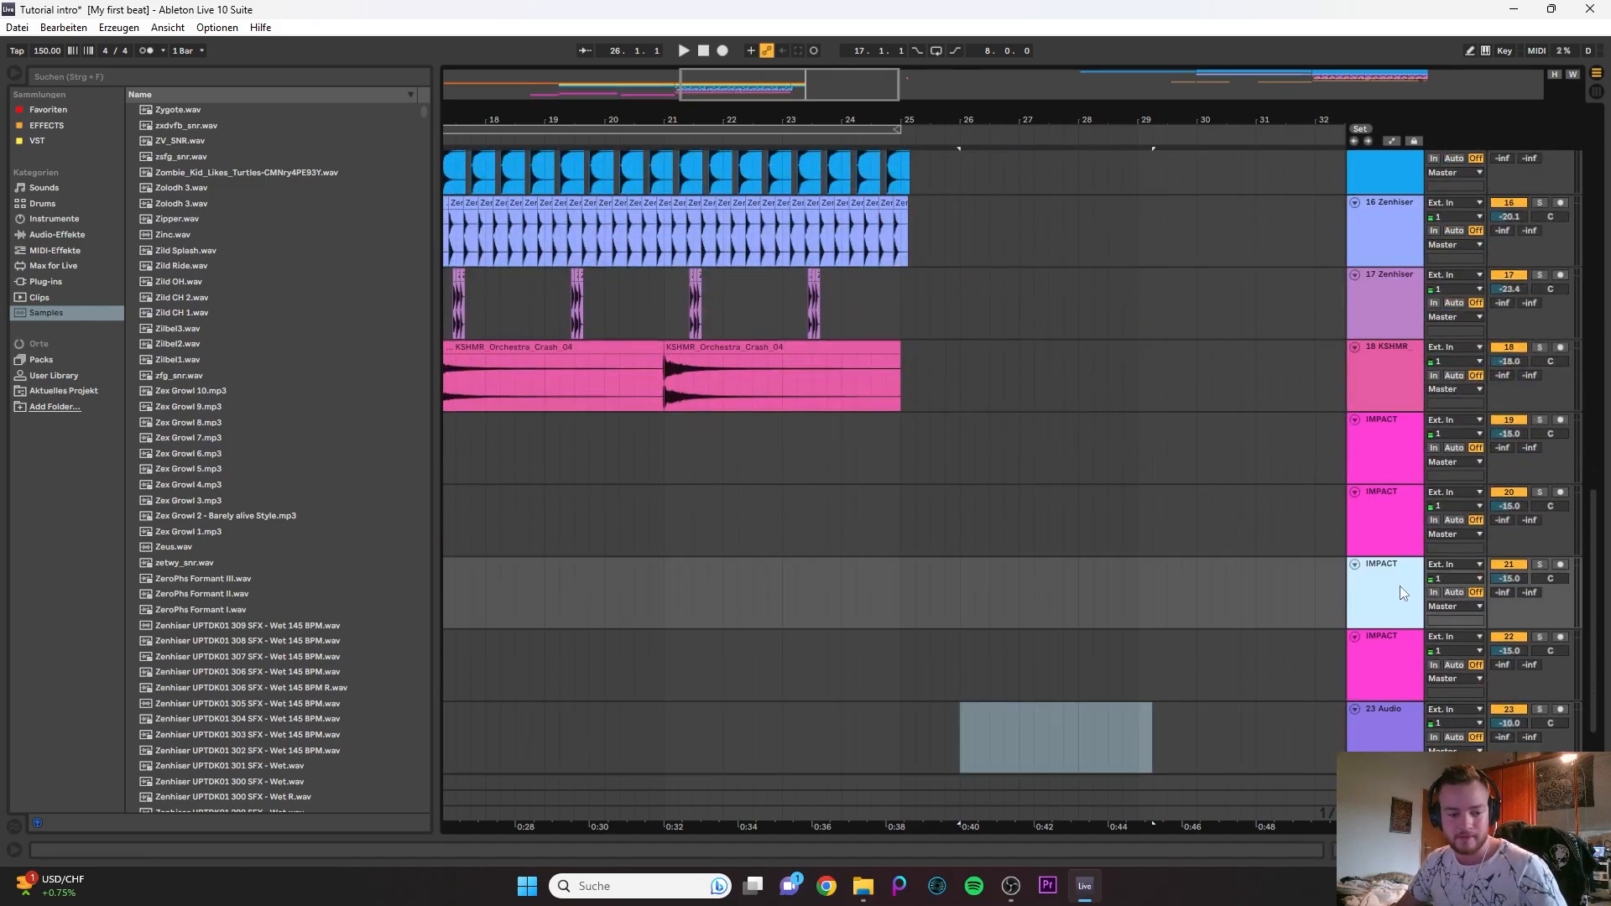
{"action": "key", "text": "ctrl+a"}
{"action": "key", "text": "u"}
{"action": "left_click", "coordinate": [841, 486]}
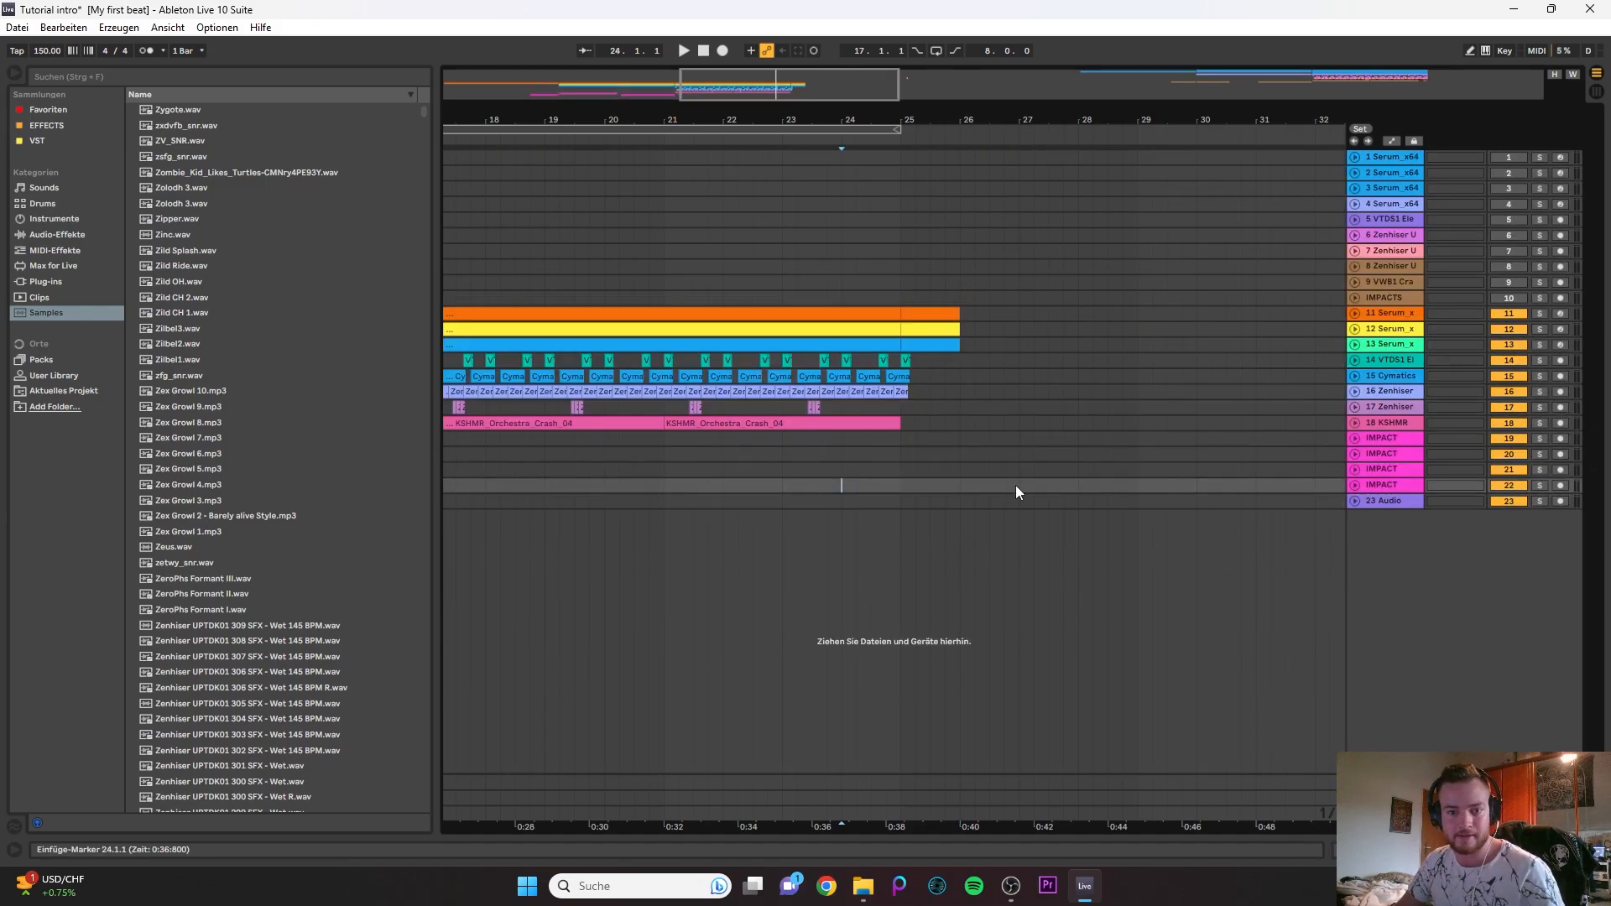
{"action": "left_click", "coordinate": [1355, 500]}
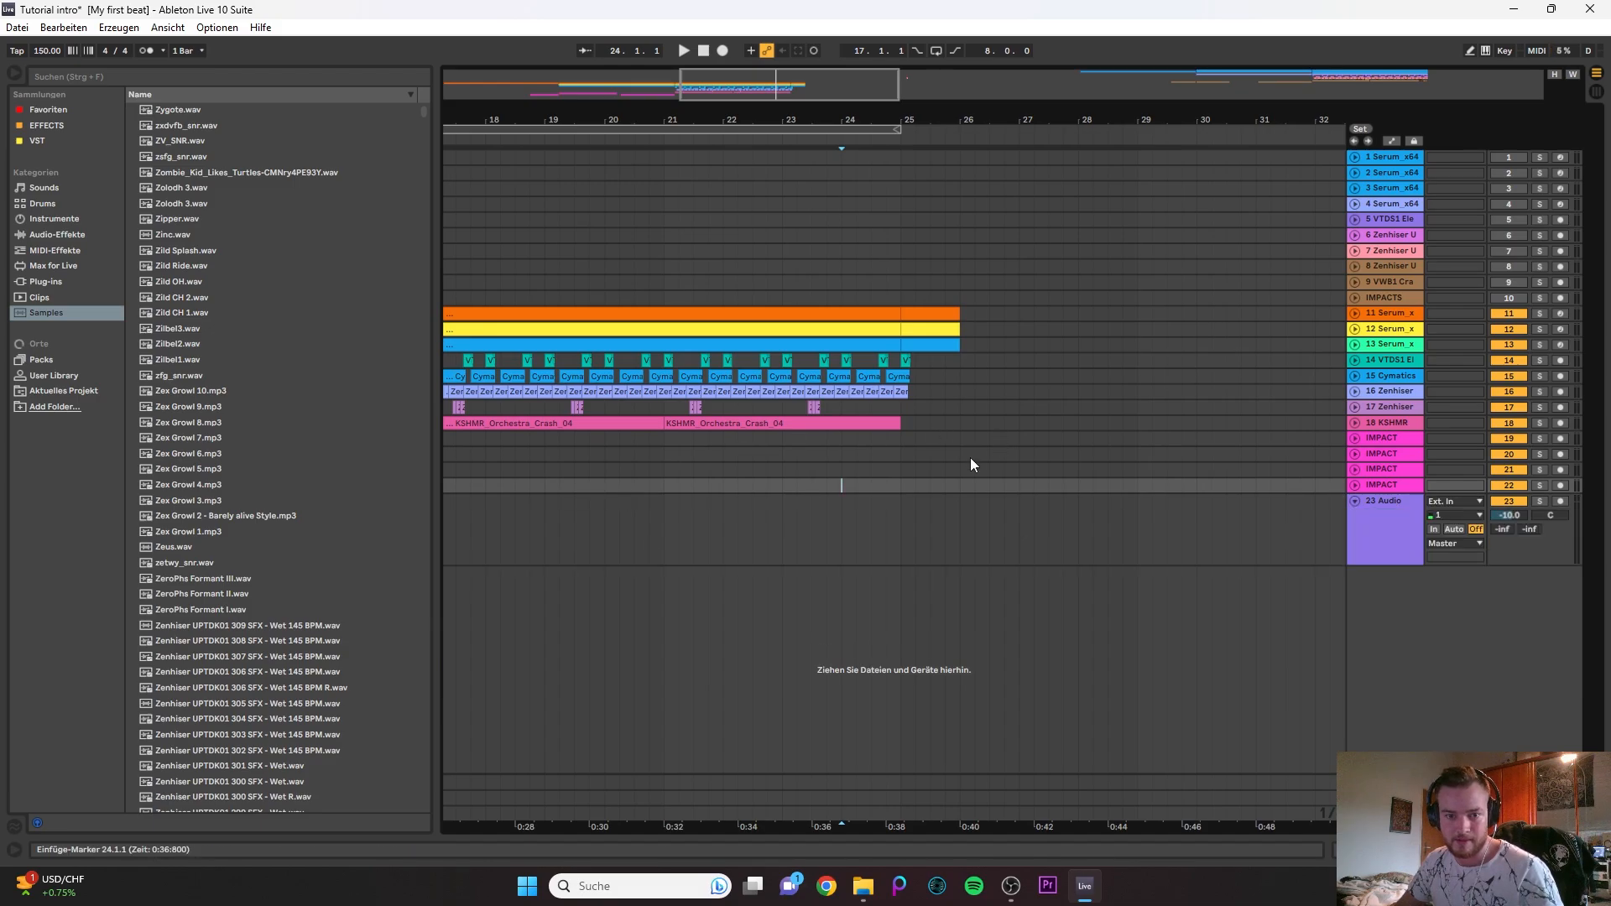
- Set the 23 Audio track's input to Resampling, arm it for recording at bar 25 and reset its volume to 0 dB
{"action": "left_click", "coordinate": [900, 517]}
{"action": "left_click", "coordinate": [1456, 501]}
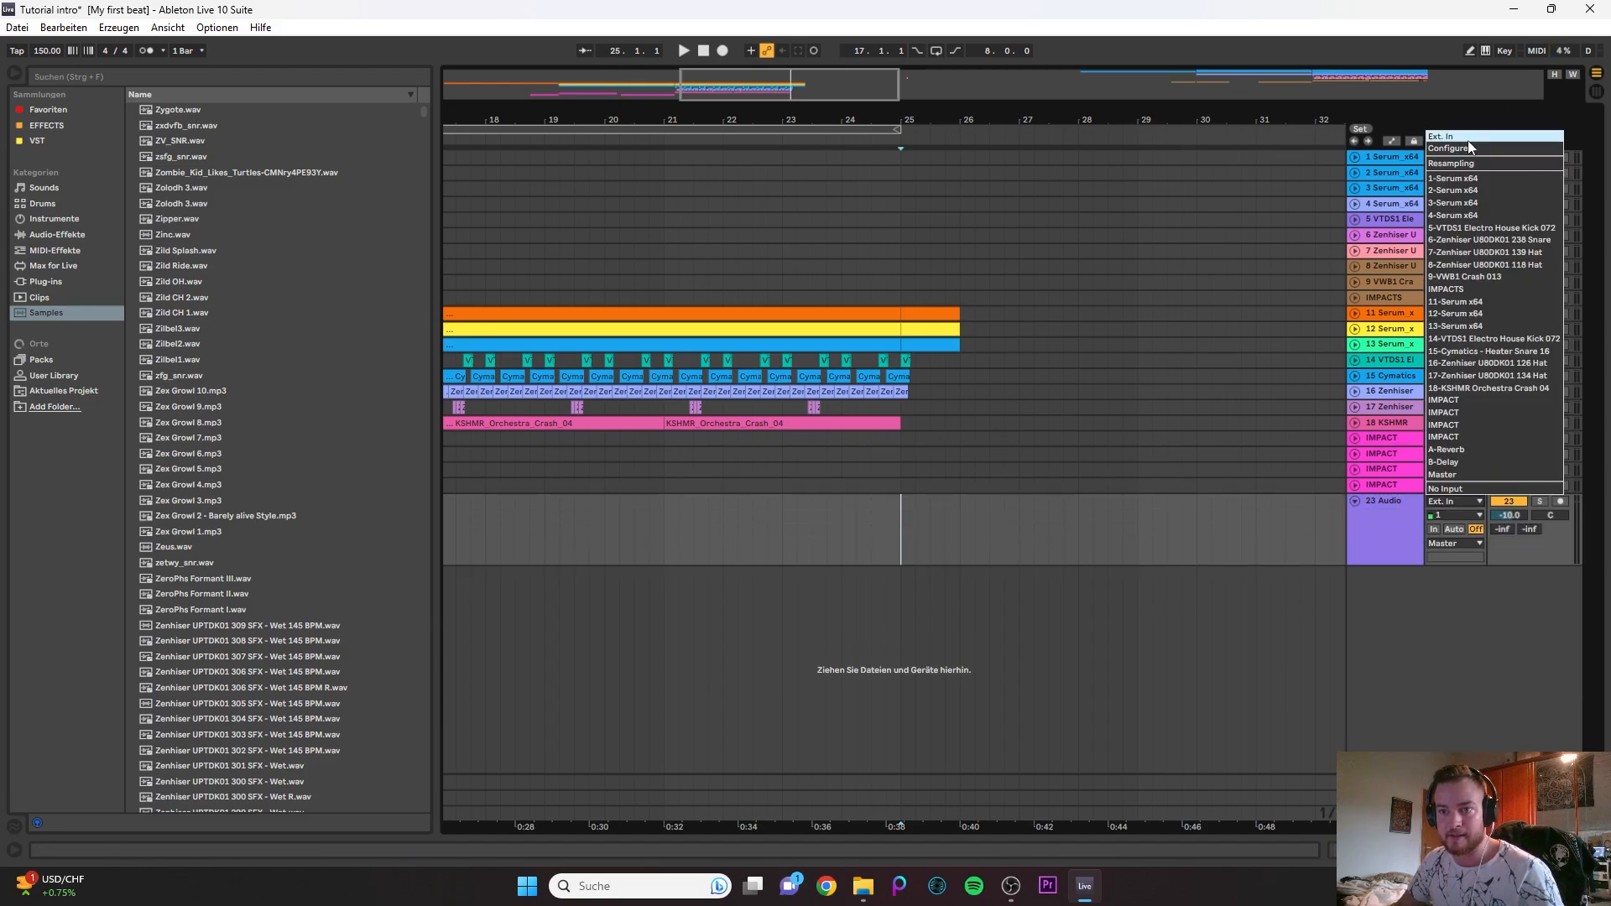
{"action": "left_click", "coordinate": [1456, 163]}
{"action": "left_click", "coordinate": [1559, 501]}
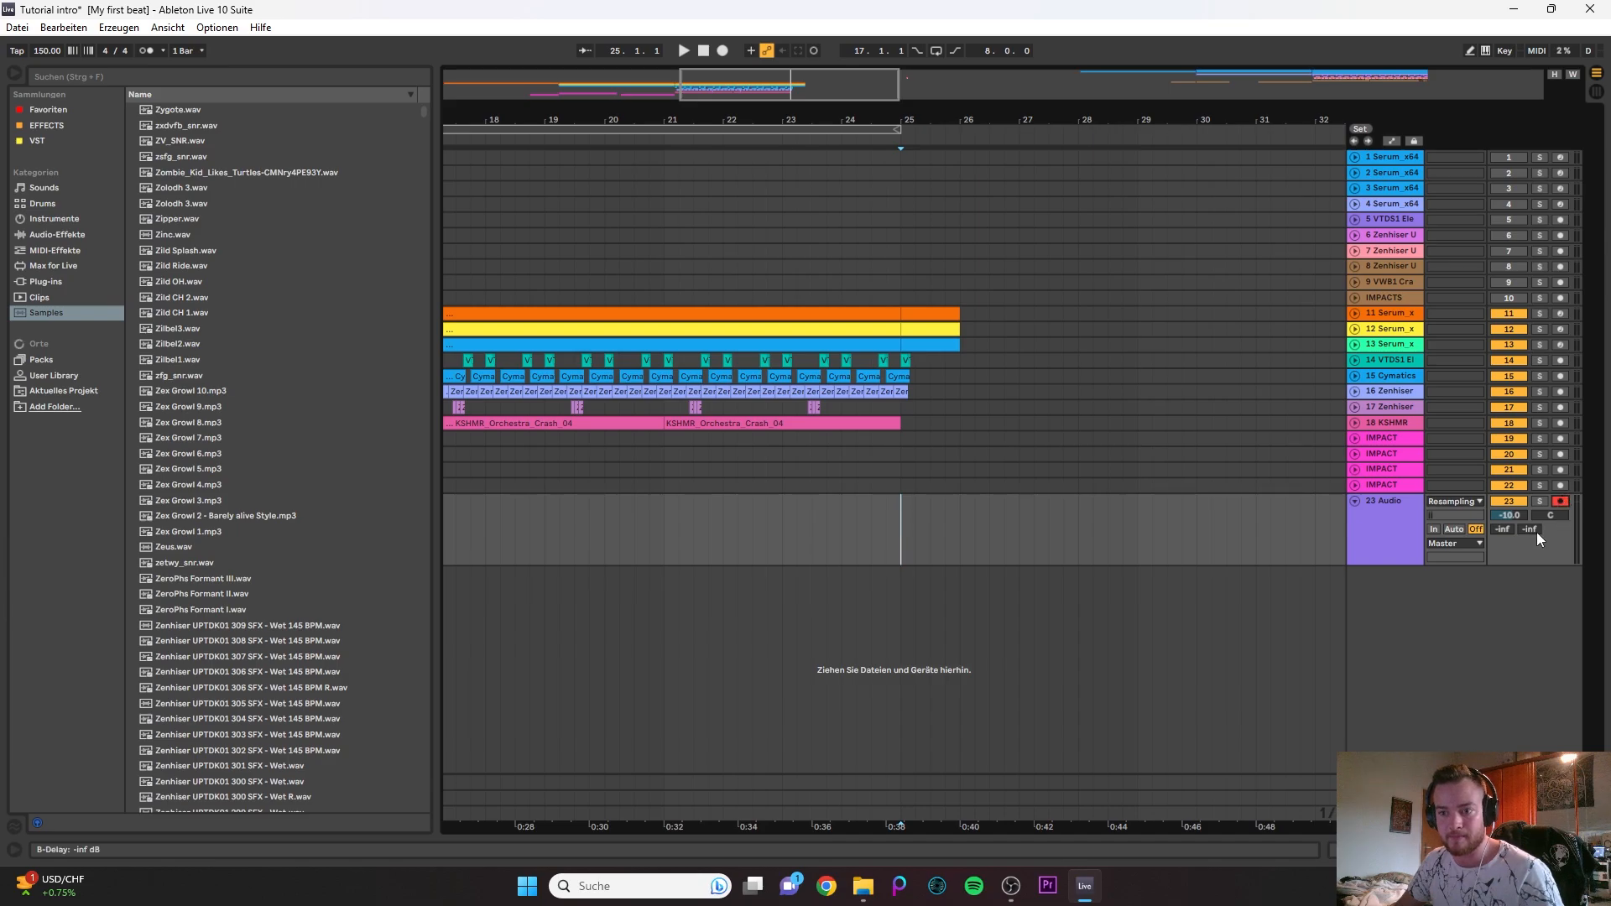
{"action": "left_click", "coordinate": [1520, 516]}
{"action": "key", "text": "Delete"}
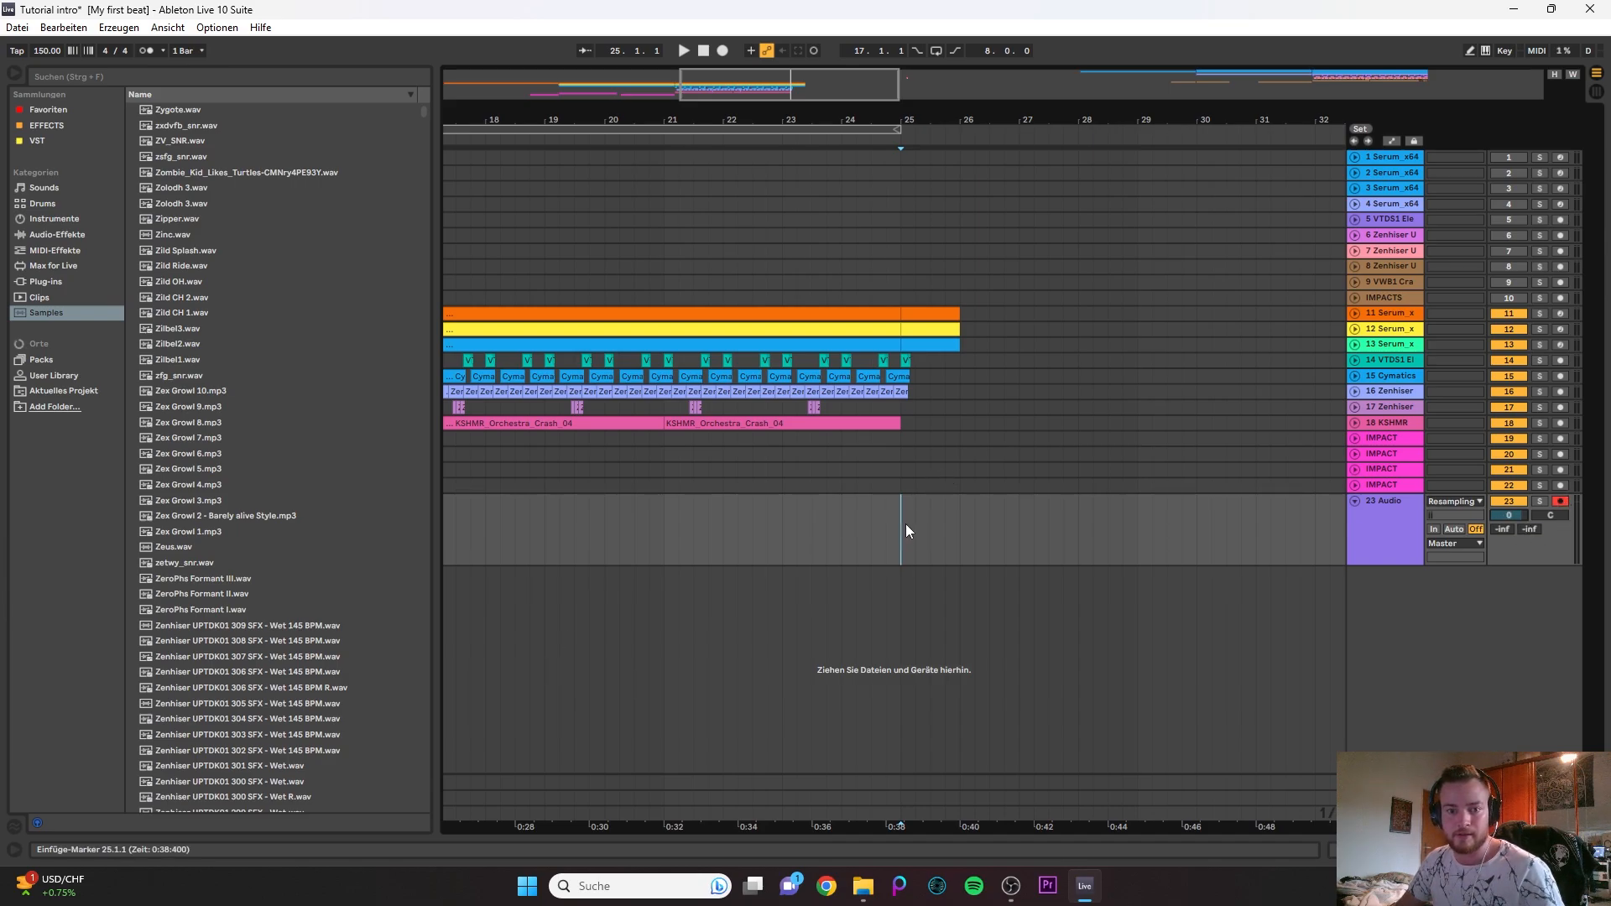
- Record the resampled output onto the 23 Audio track from bar 25 to a little past bar 27
{"action": "left_click", "coordinate": [725, 50]}
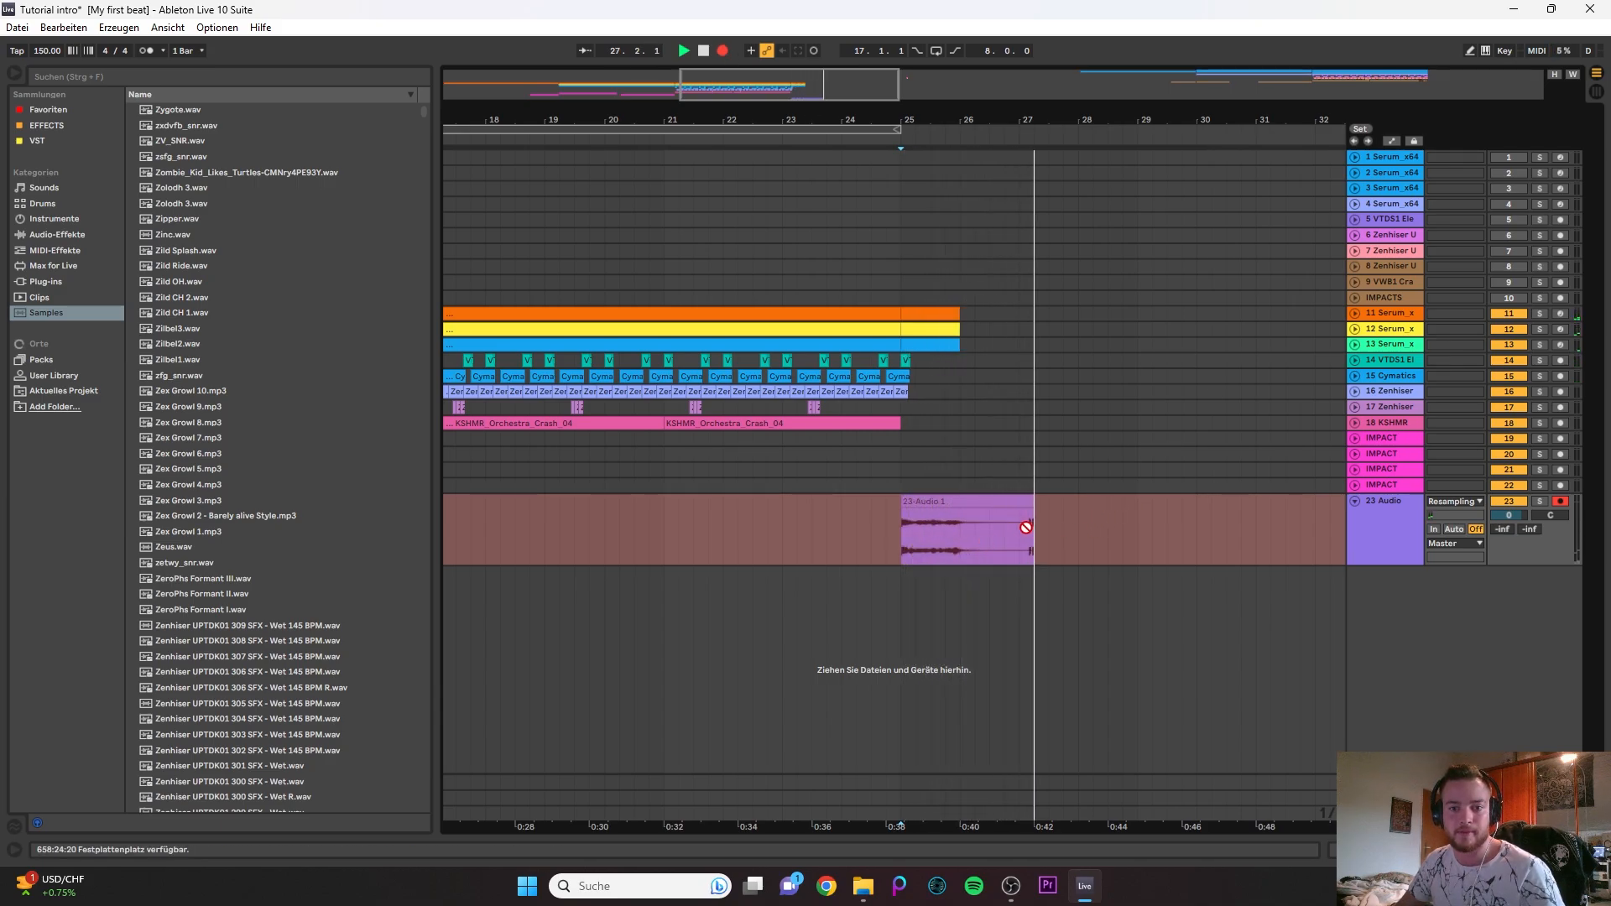
{"action": "key", "text": "space"}
{"action": "left_click", "coordinate": [966, 527]}
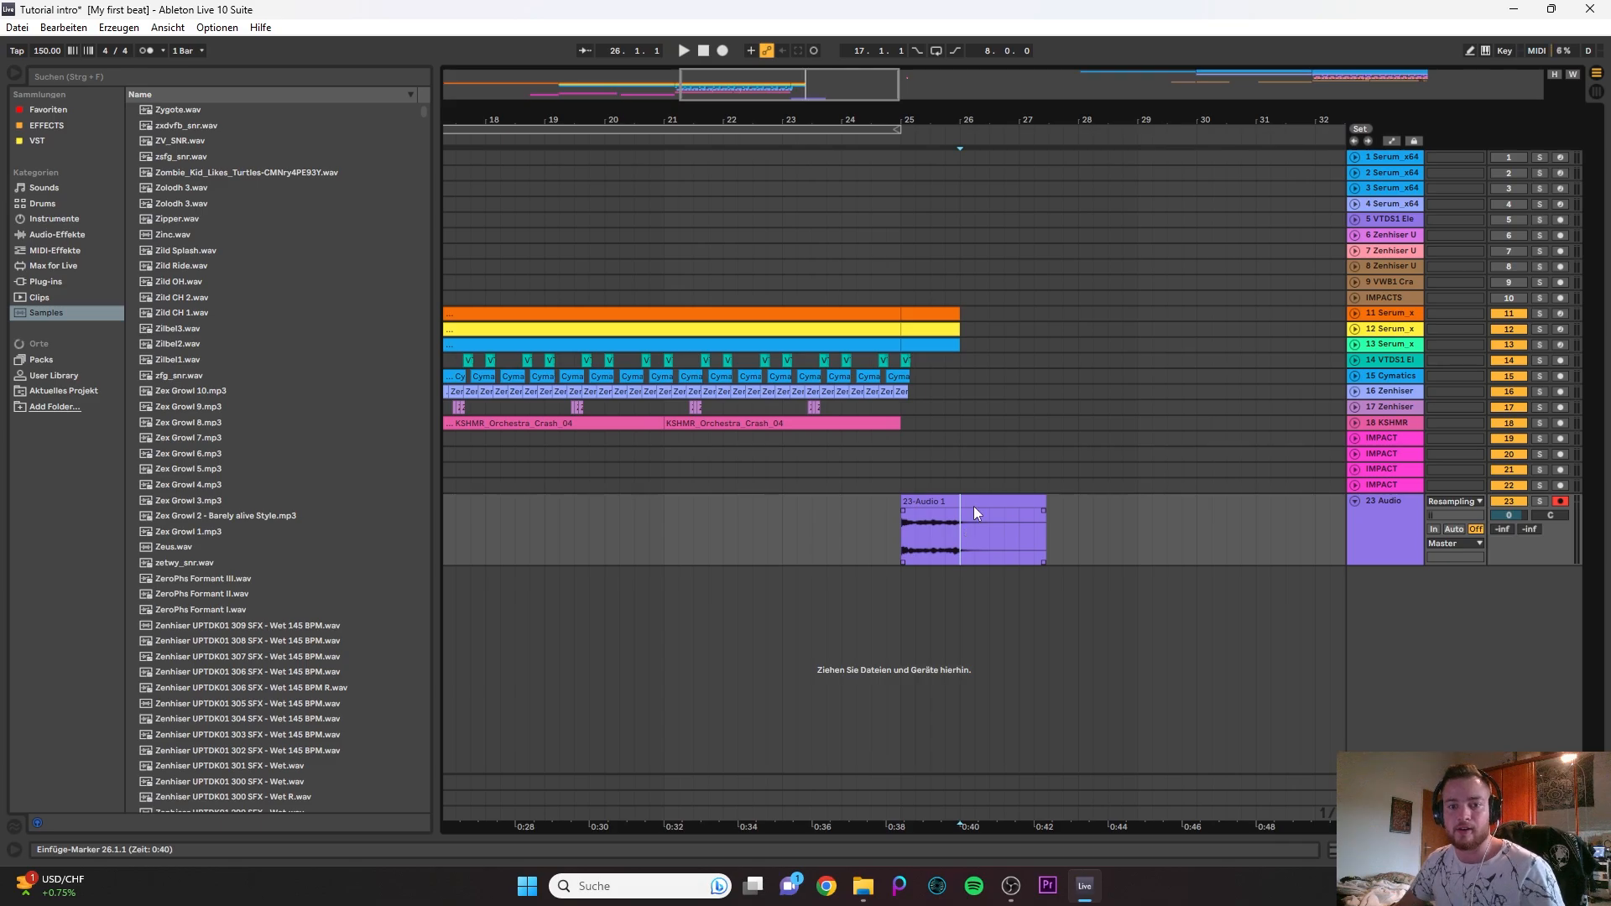
- Deactivate the original clips in bar 25 on tracks 11 to 14
{"action": "left_click_drag", "start_coordinate": [910, 299], "coordinate": [938, 347]}
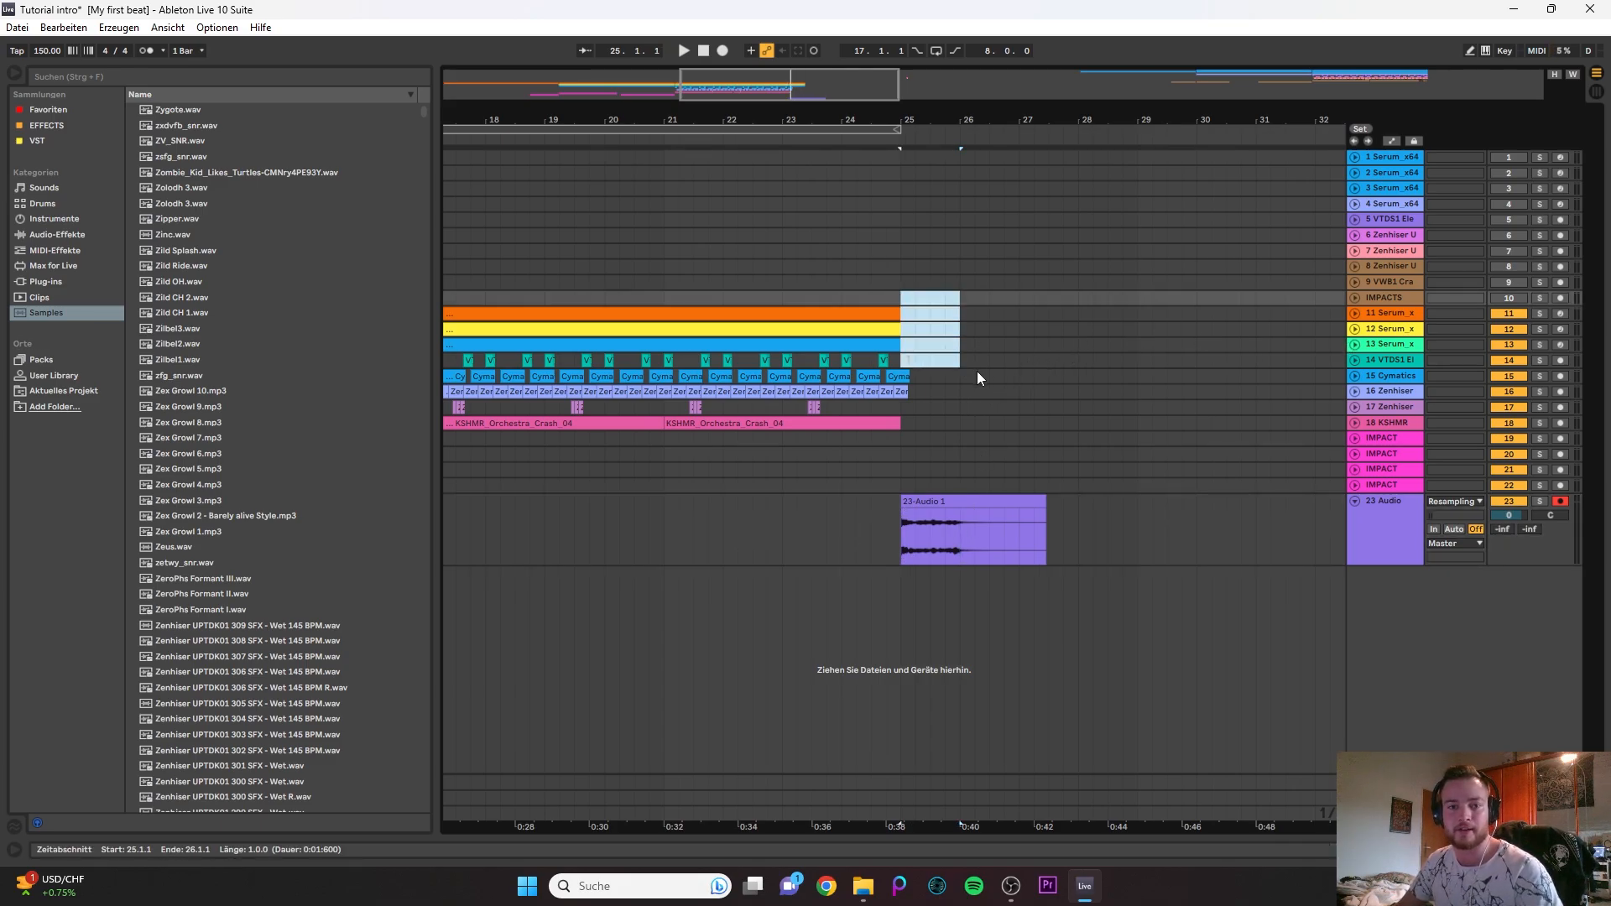
{"action": "left_click", "coordinate": [1048, 313]}
{"action": "scroll", "coordinate": [910, 364], "scroll_direction": "up", "scroll_amount": 3}
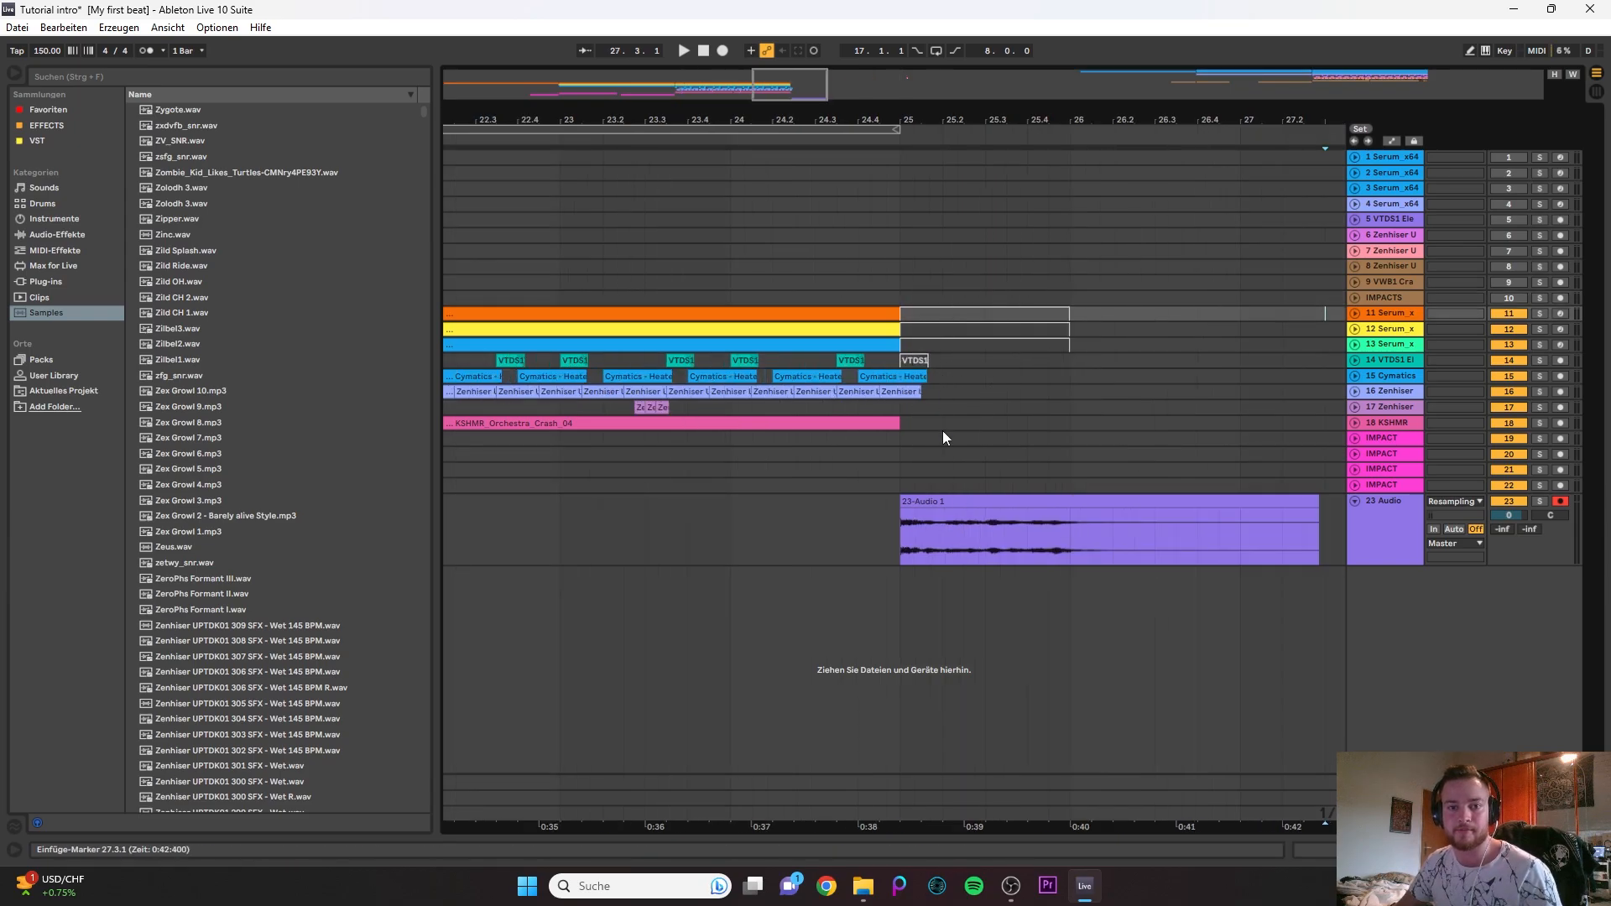
- Solo the 23 Audio track, play its recorded clip and open the track's device chain
{"action": "double_click", "coordinate": [914, 521]}
{"action": "key", "text": "s"}
{"action": "key", "text": "space"}
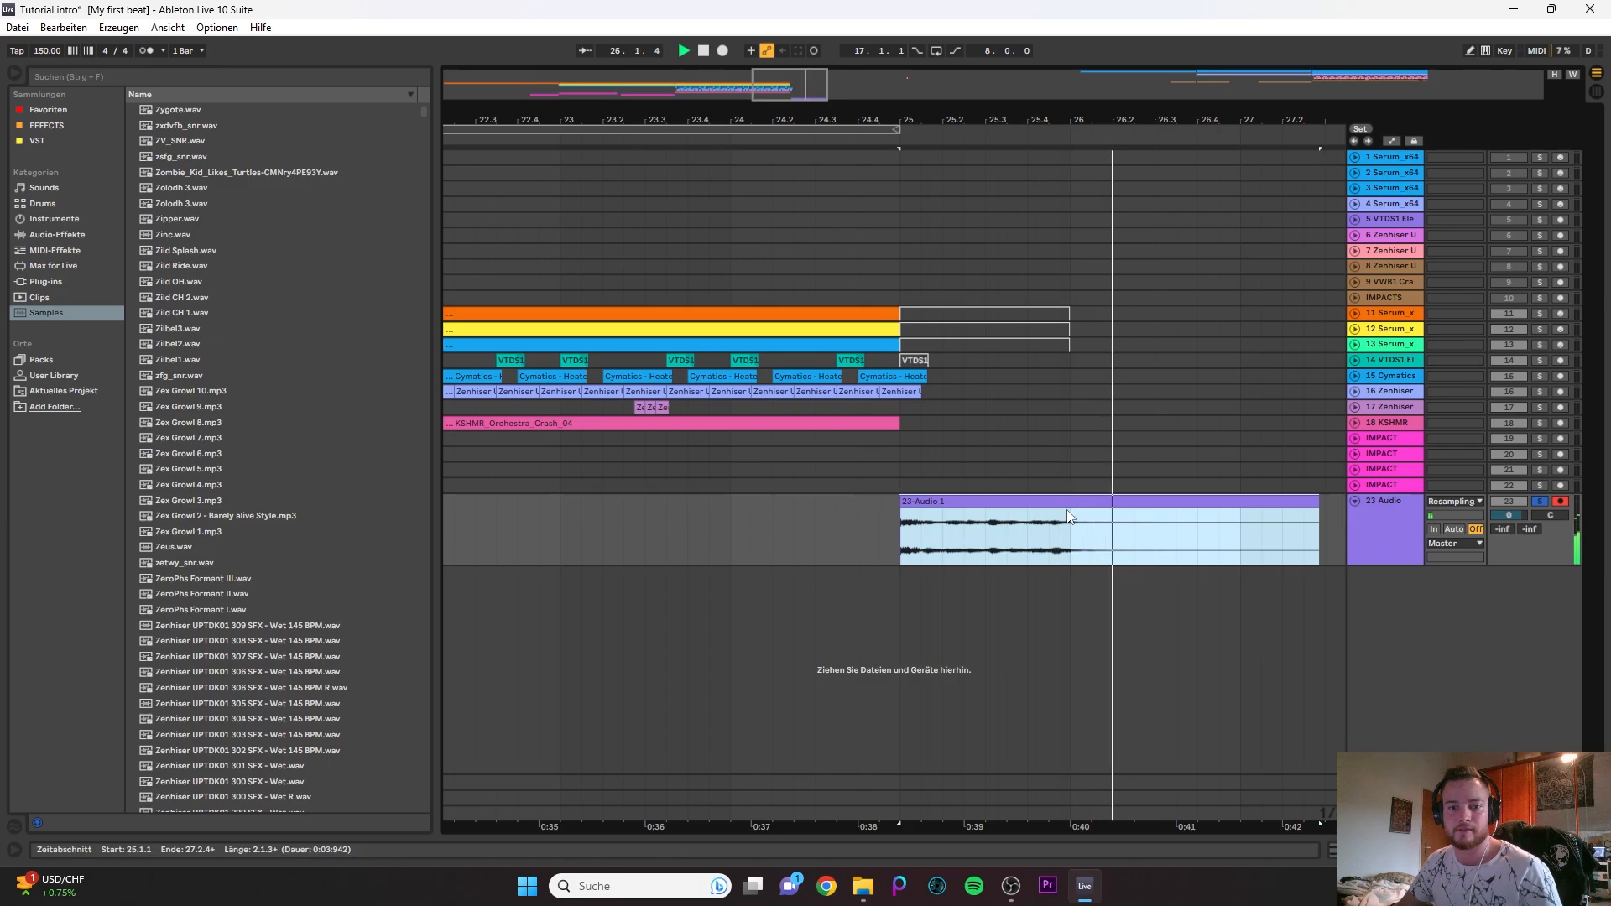
{"action": "double_click", "coordinate": [1365, 525]}
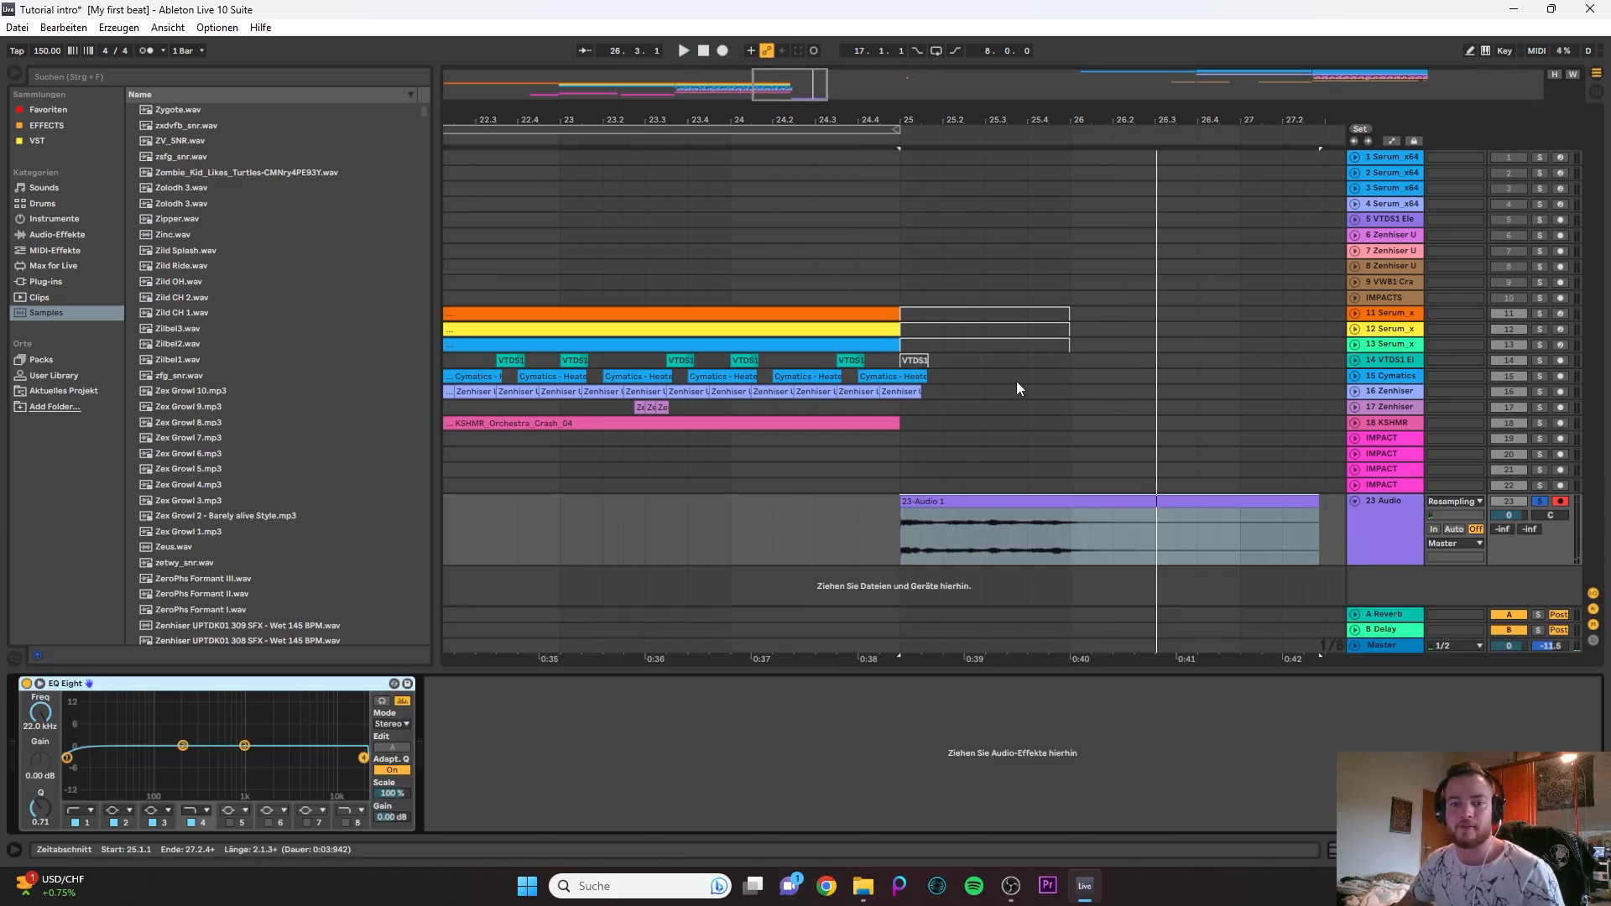
- Add a Delay effect after the EQ Eight on the 23 Audio track and switch the EQ Eight off
{"action": "left_click", "coordinate": [83, 125]}
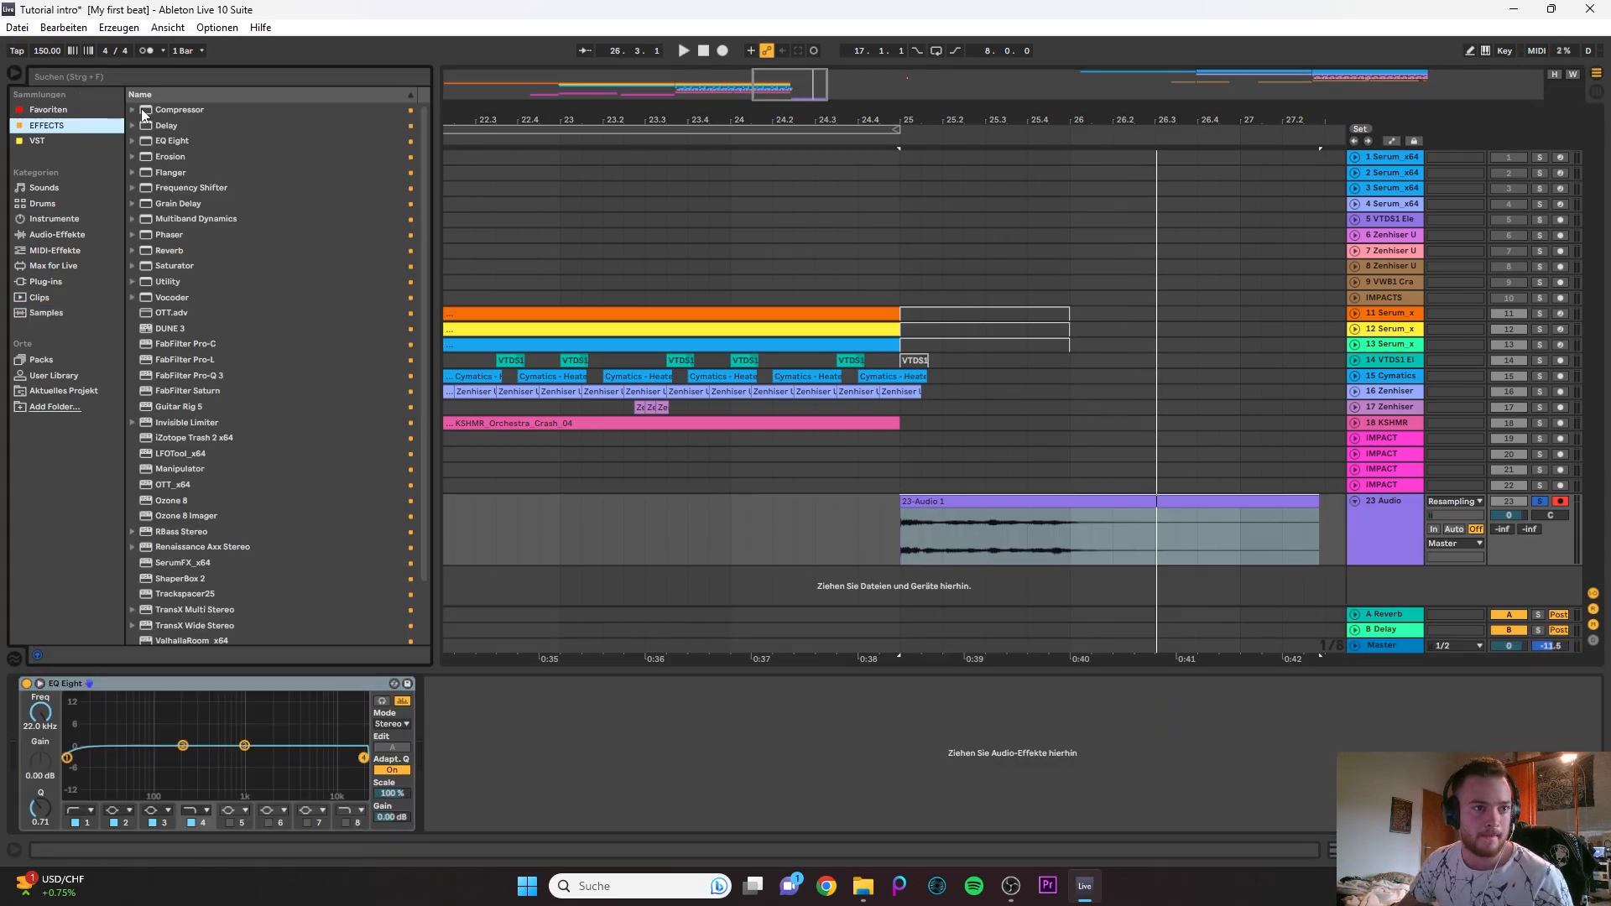
{"action": "mouse_move", "coordinate": [158, 126]}
{"action": "left_mouse_down"}
{"action": "mouse_move", "coordinate": [530, 692]}
{"action": "mouse_move", "coordinate": [980, 525]}
{"action": "mouse_move", "coordinate": [692, 678]}
{"action": "mouse_move", "coordinate": [658, 730]}
{"action": "left_mouse_up"}
{"action": "left_click", "coordinate": [178, 718]}
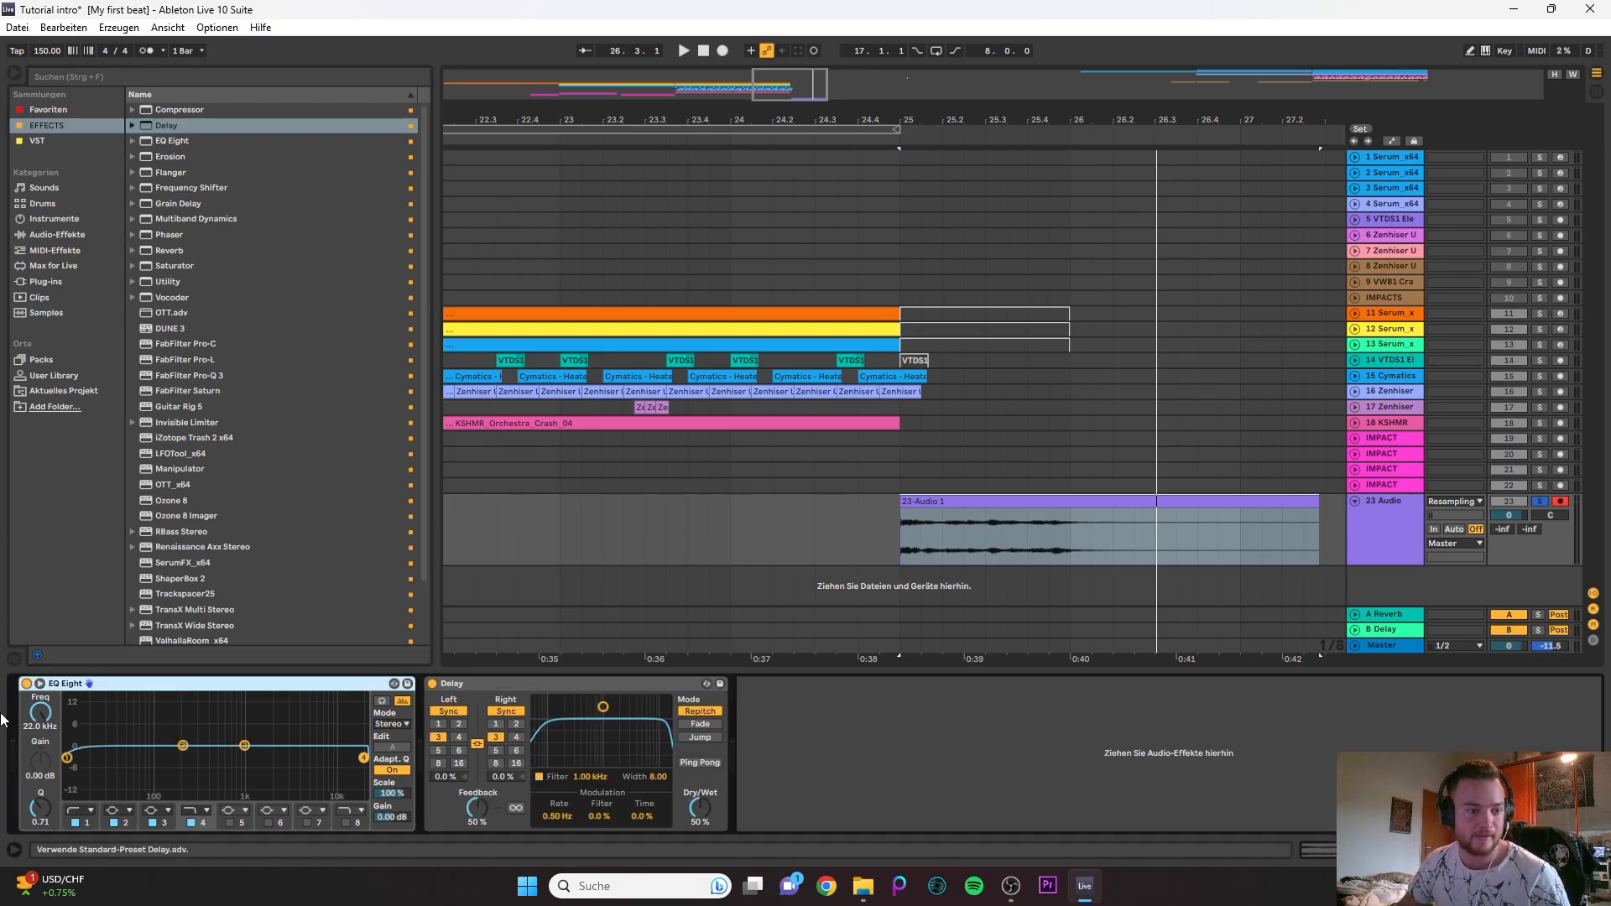
{"action": "left_click", "coordinate": [26, 683]}
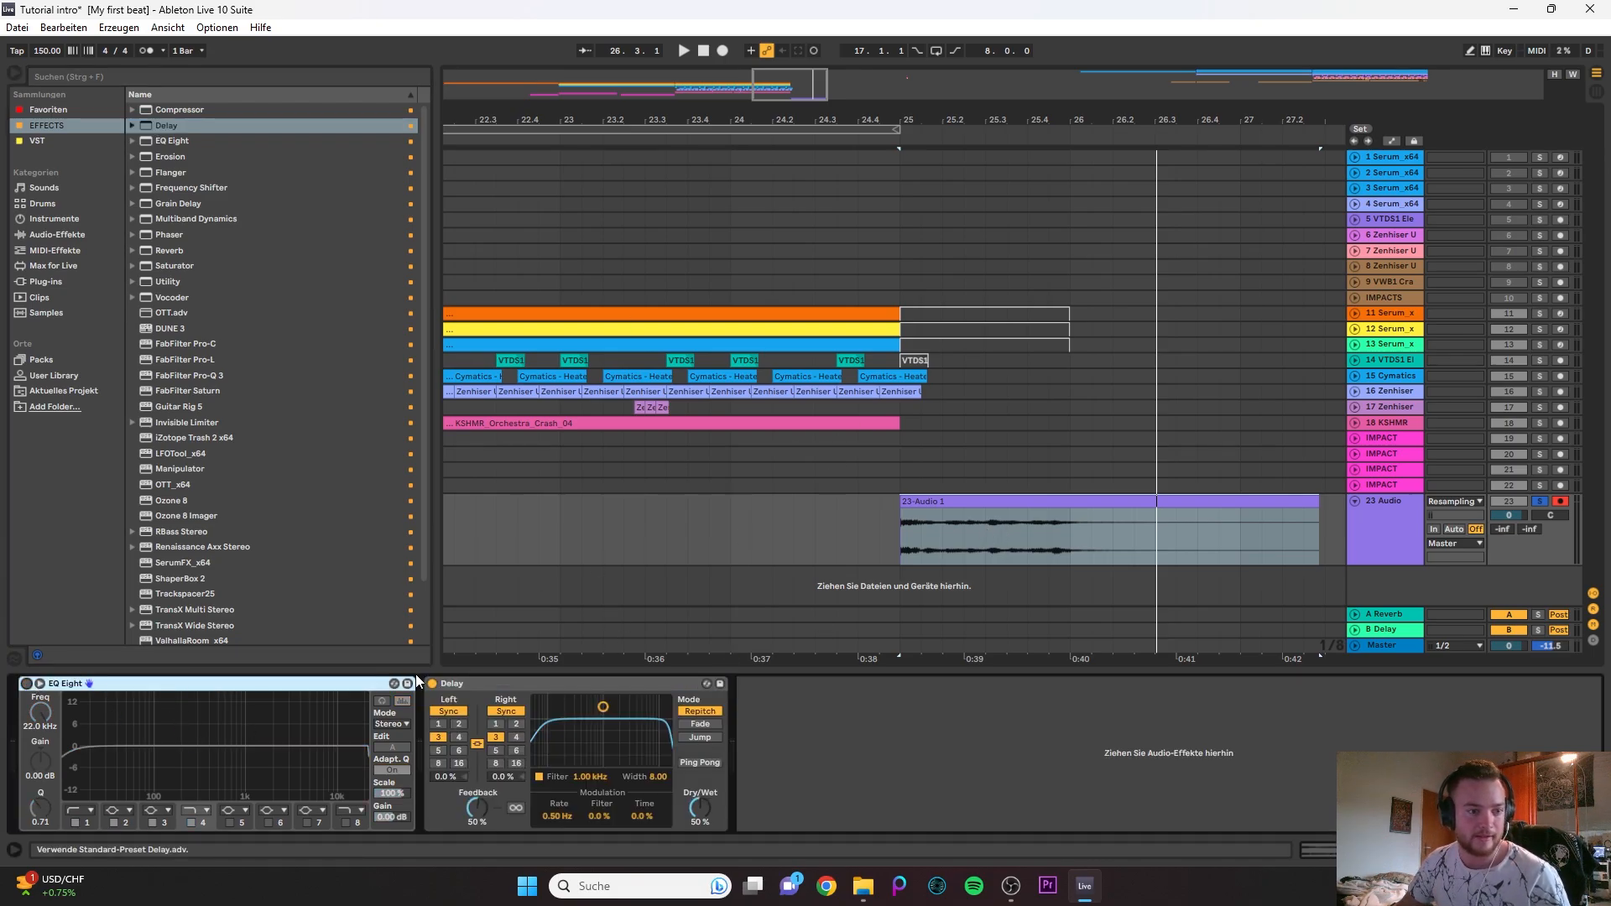
- Switch both Delay channels from Sync to Time and select bar 25 of the recorded clip to check the length of its audible part
{"action": "left_click", "coordinate": [903, 532]}
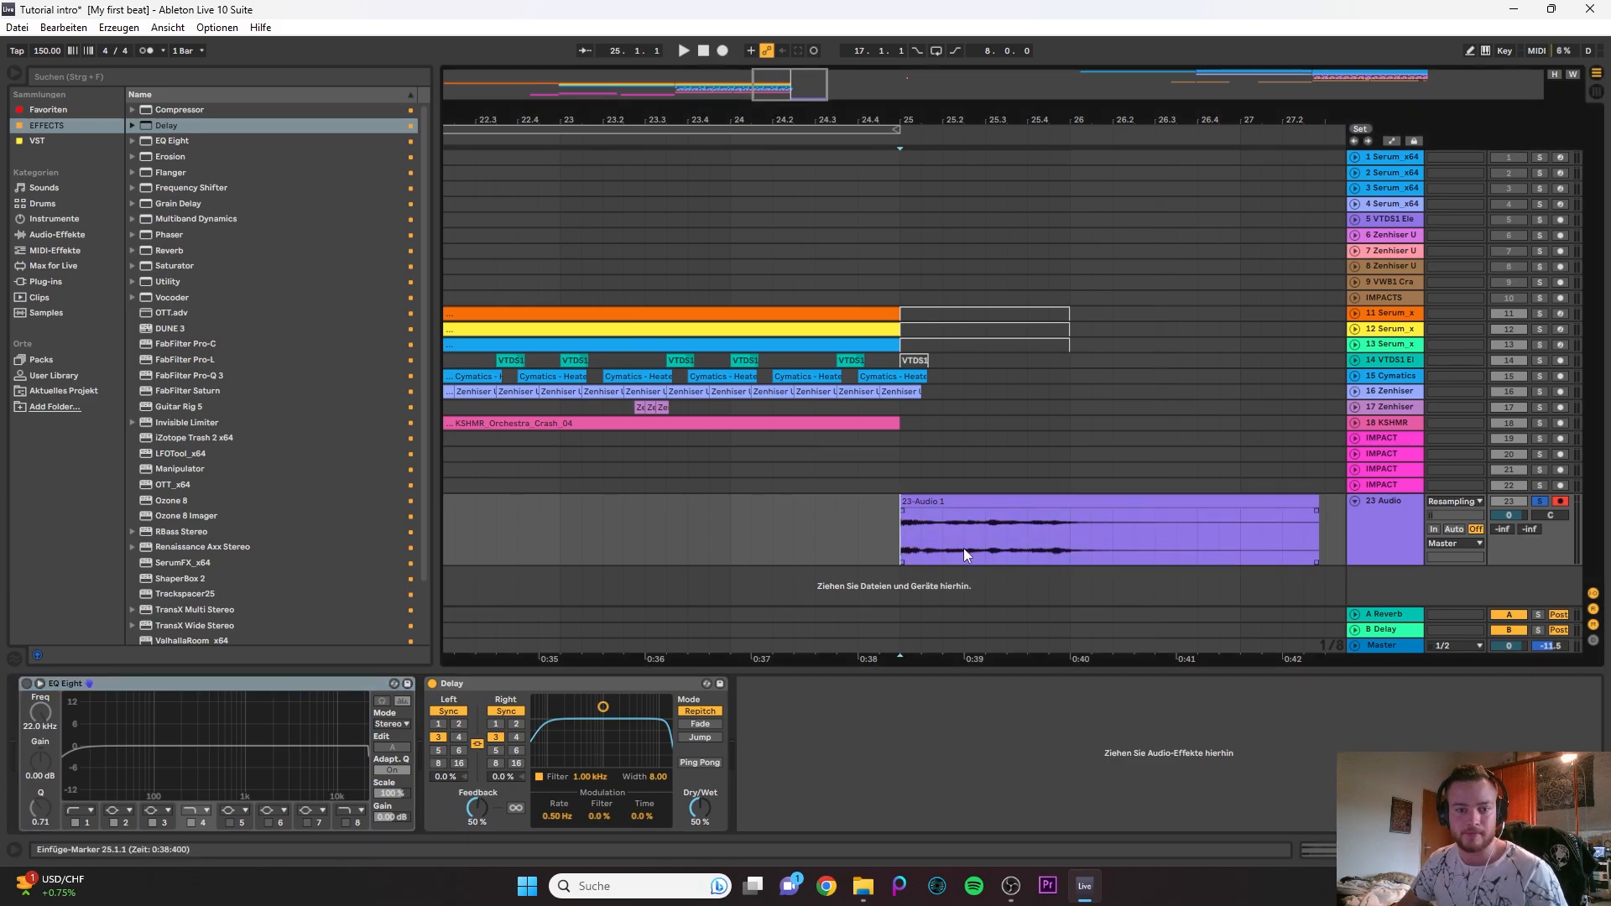
{"action": "left_click", "coordinate": [505, 711]}
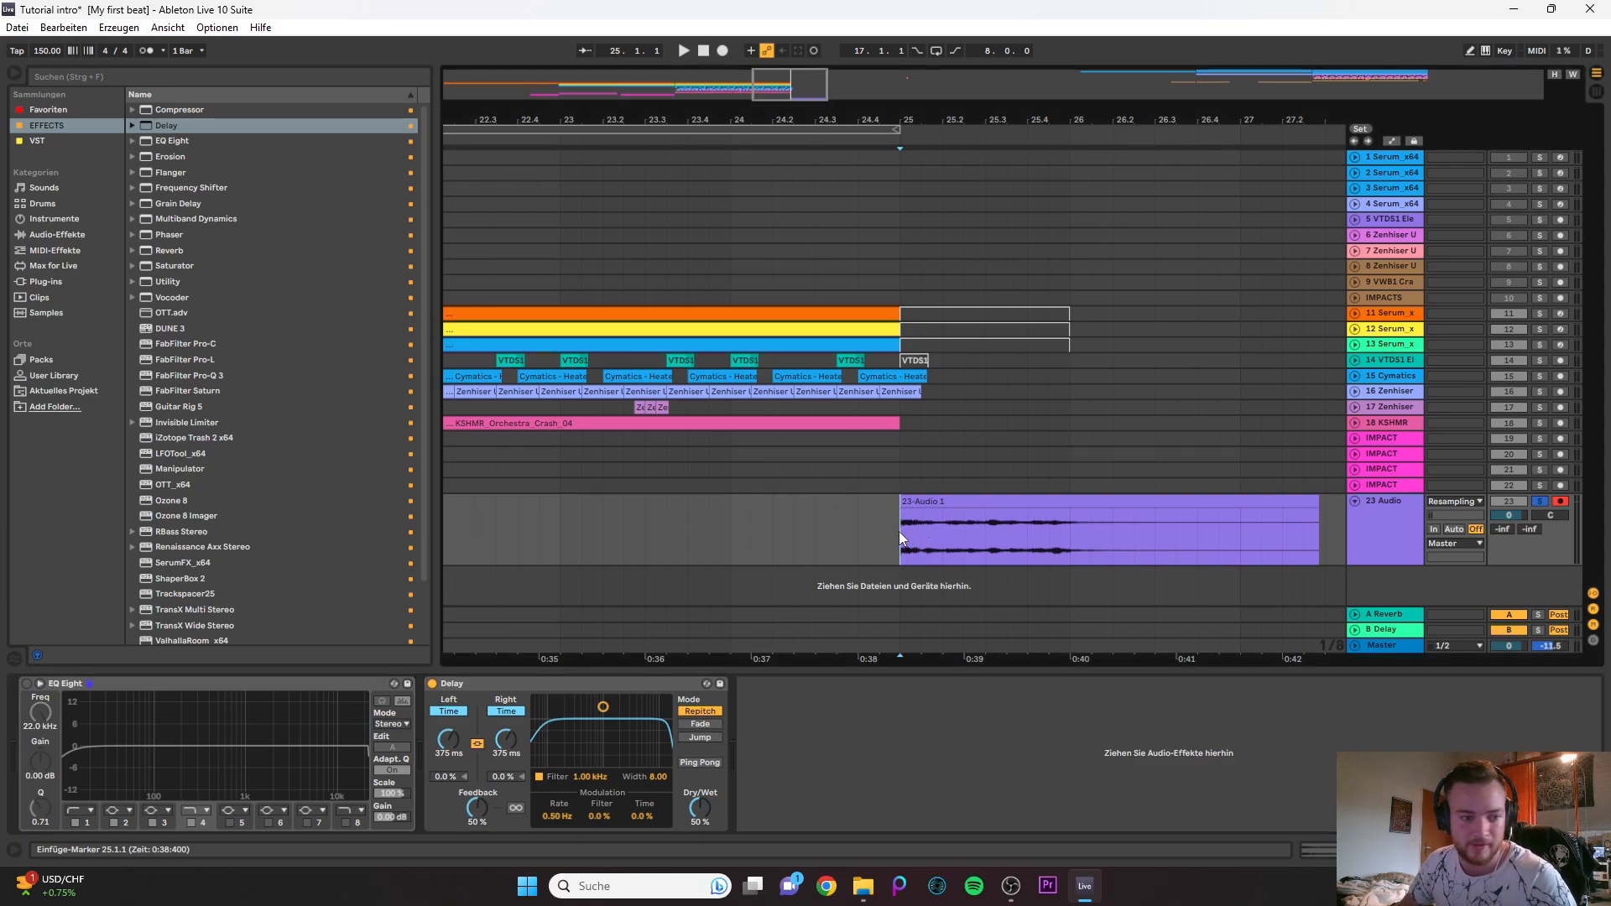
{"action": "left_click_drag", "start_coordinate": [899, 531], "coordinate": [1066, 527]}
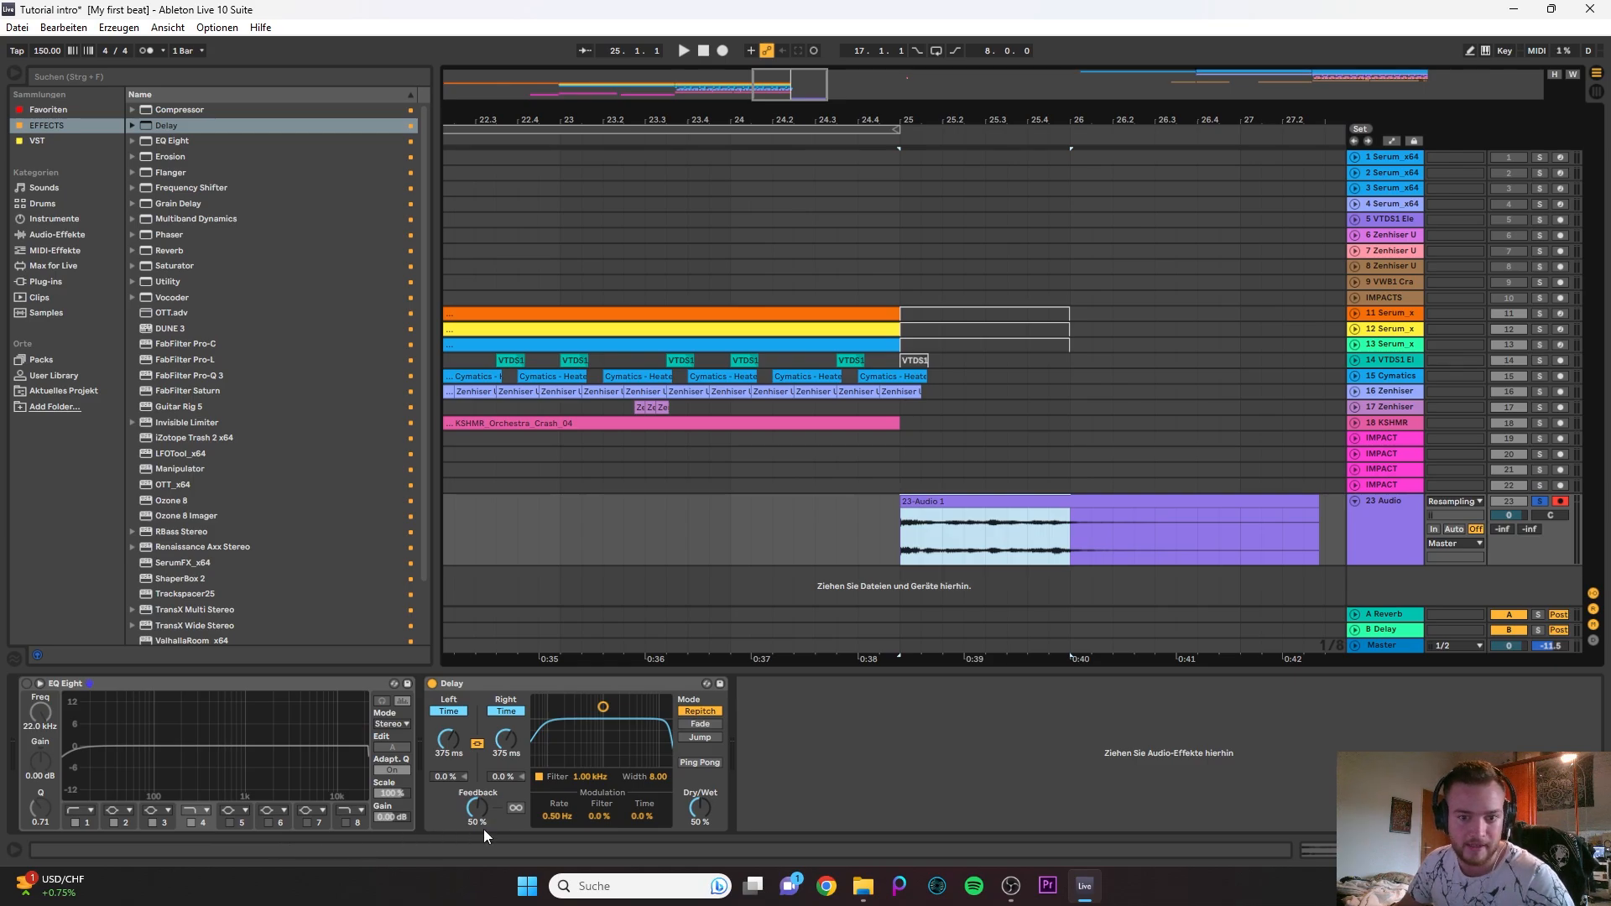
{"action": "left_click", "coordinate": [901, 538]}
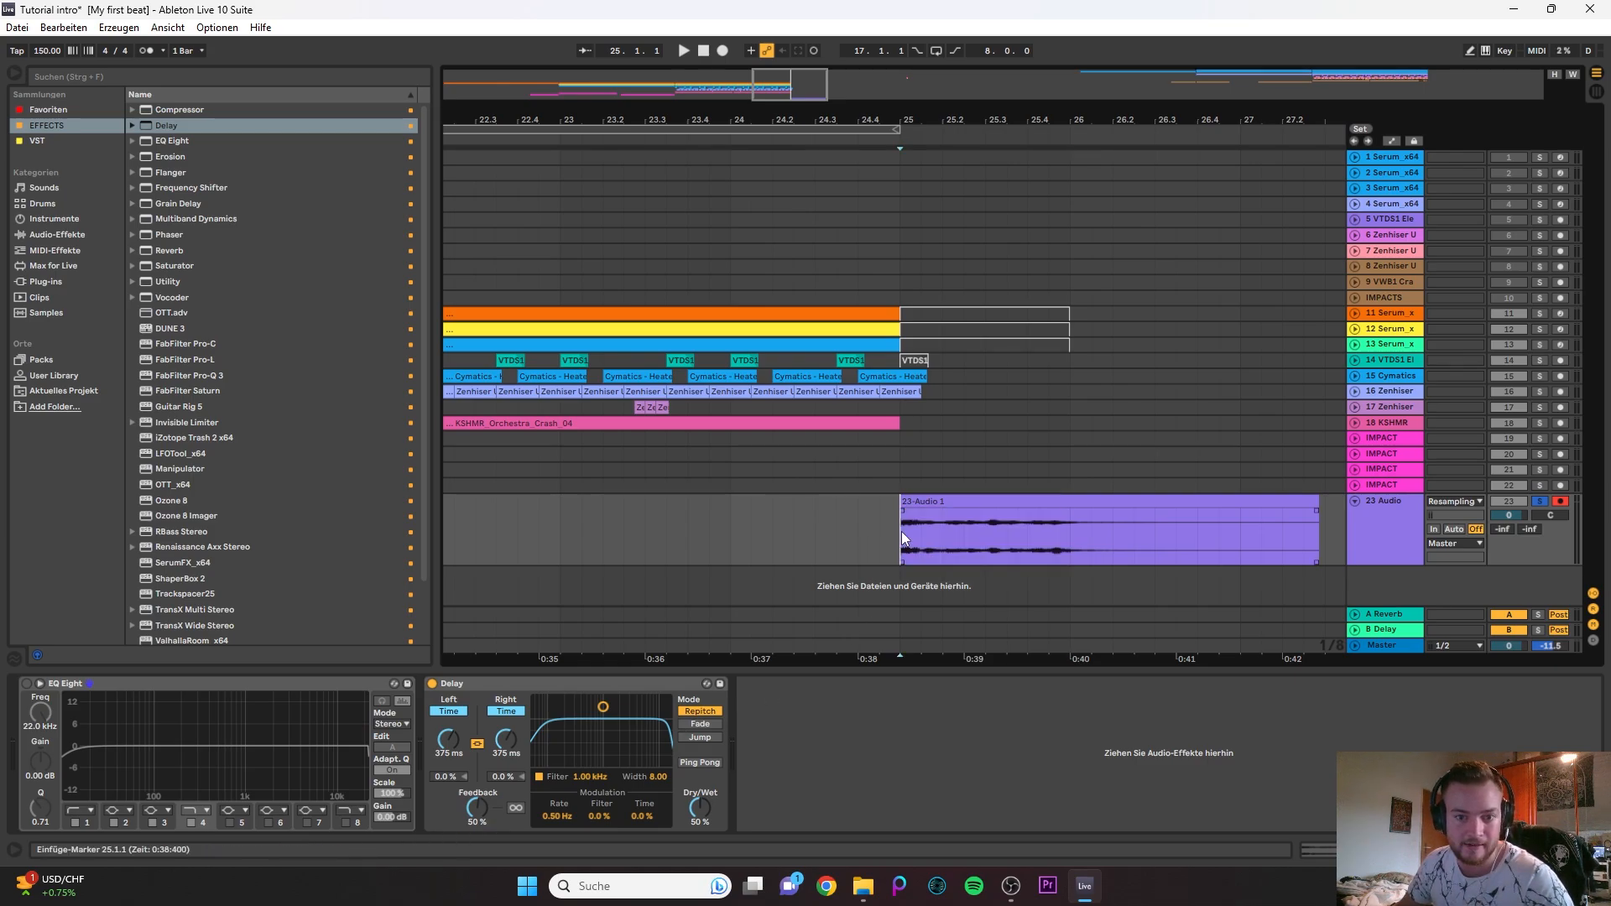
{"action": "left_click_drag", "start_coordinate": [903, 531], "coordinate": [1060, 524]}
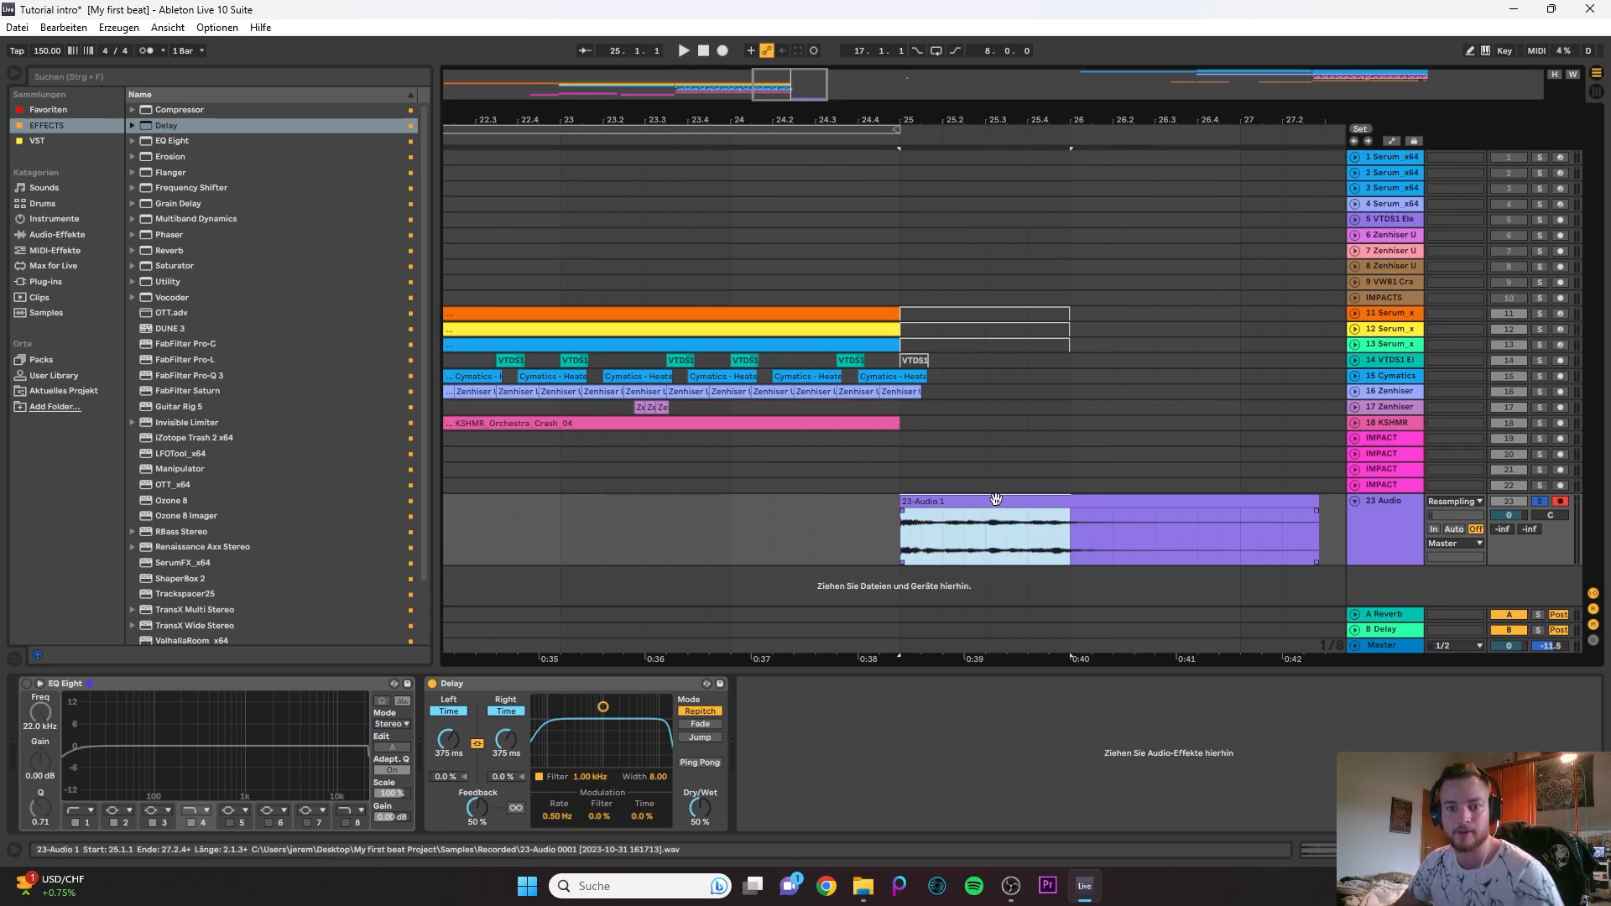
- Set the Delay's time to 1.60 s on both linked channels and its feedback to 95 %
{"action": "left_click", "coordinate": [506, 738]}
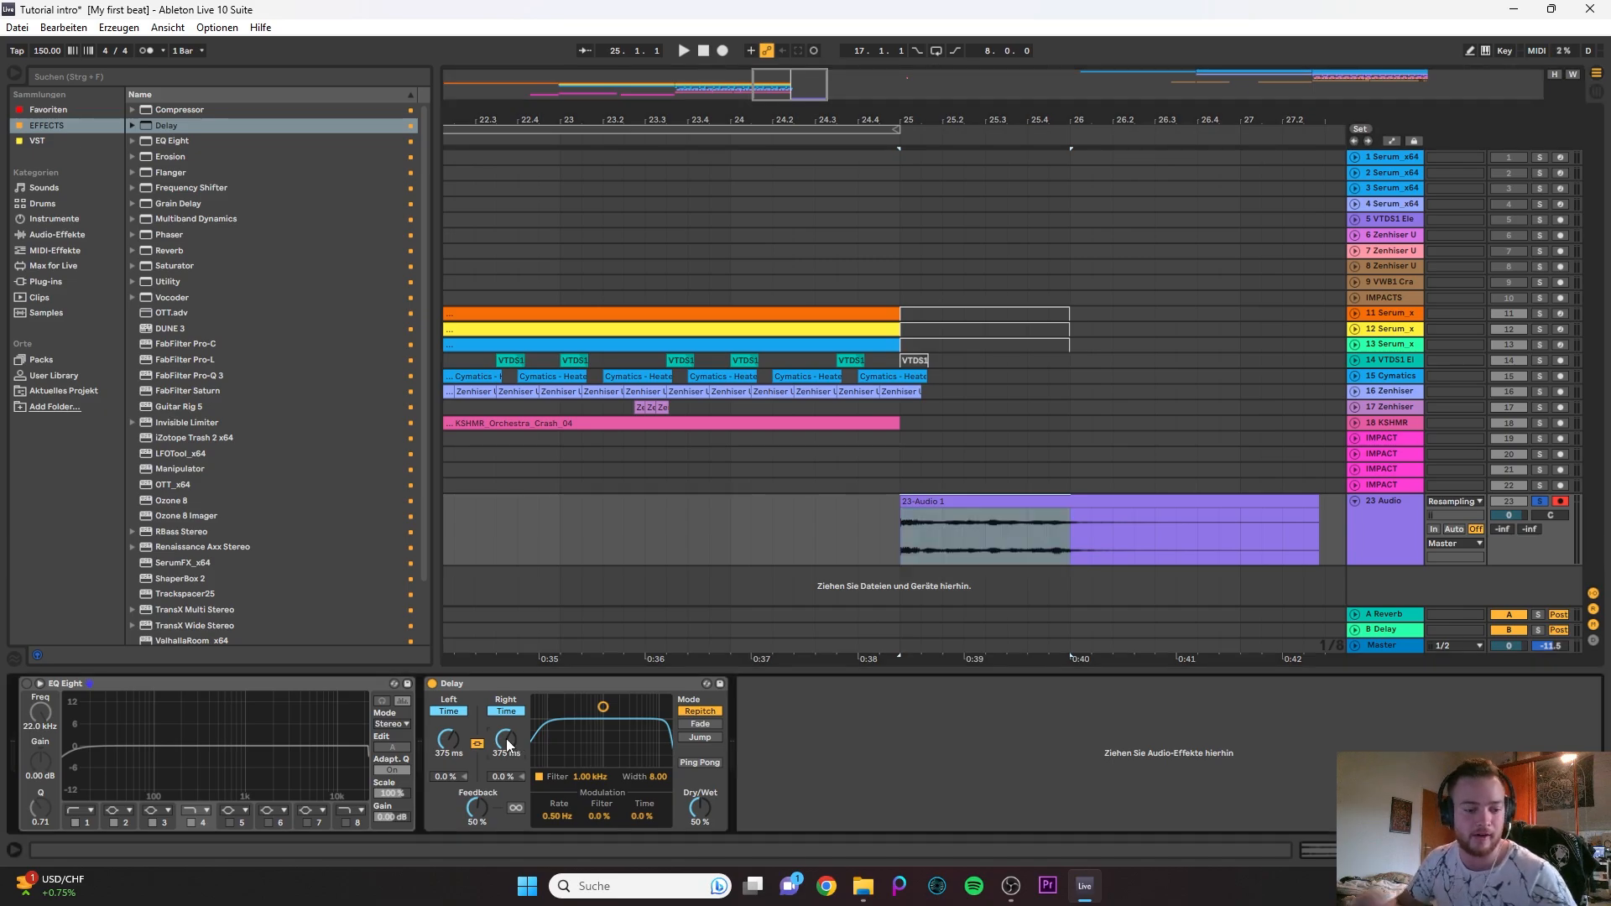
{"action": "type", "text": "12"}
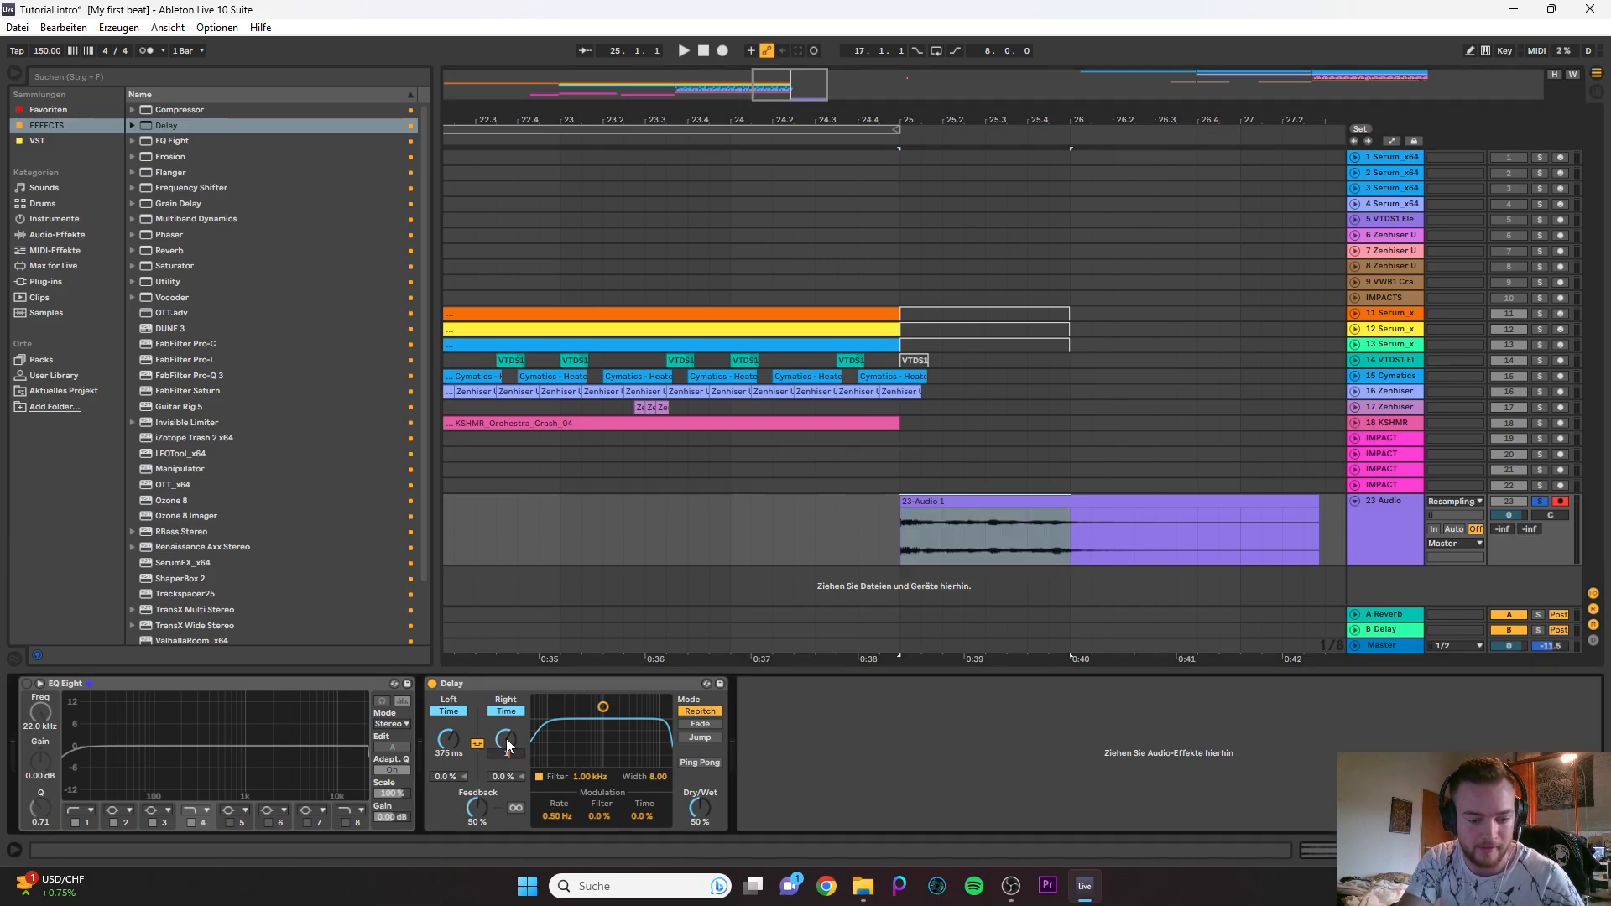
{"action": "type", "text": "00"}
{"action": "key", "text": "Return"}
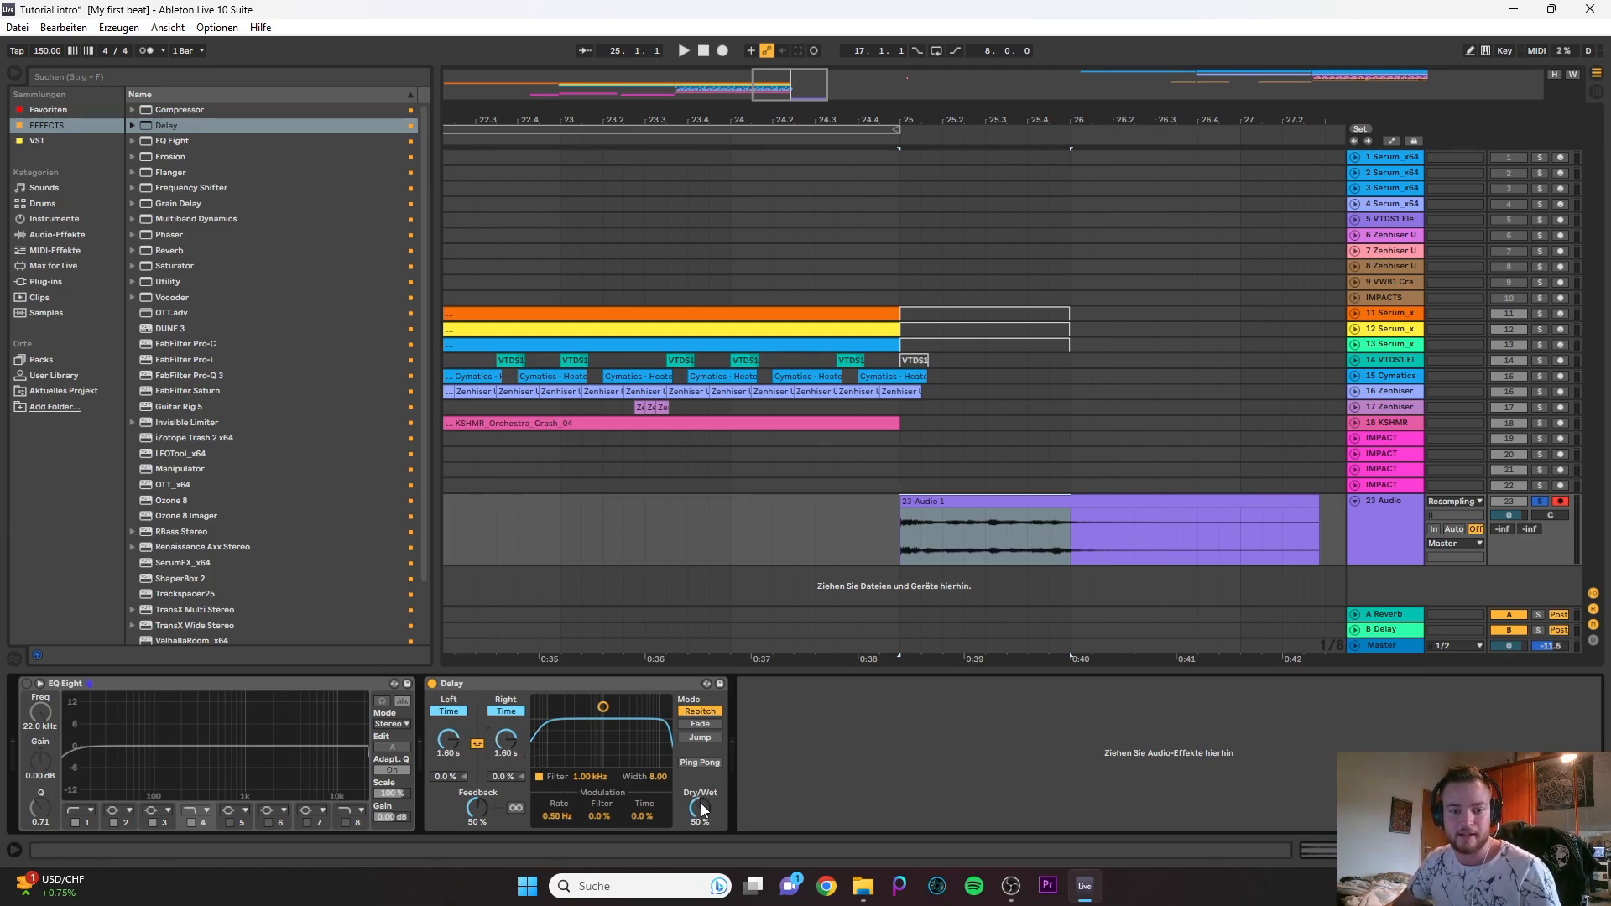
{"action": "left_click", "coordinate": [1074, 534]}
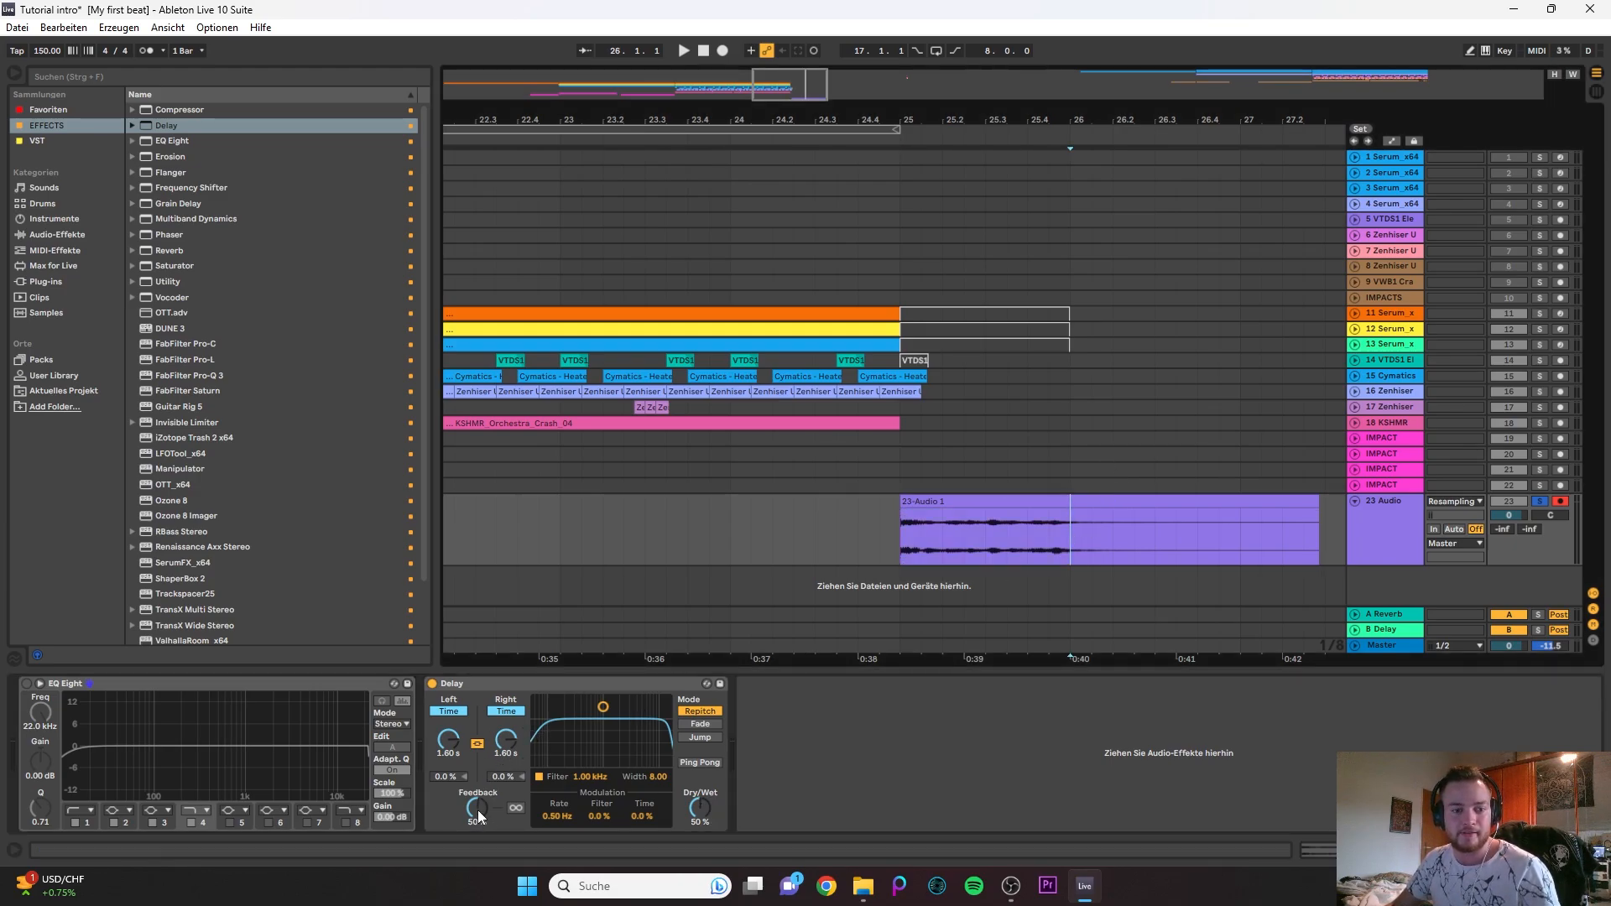
{"action": "left_click_drag", "start_coordinate": [476, 809], "coordinate": [477, 768]}
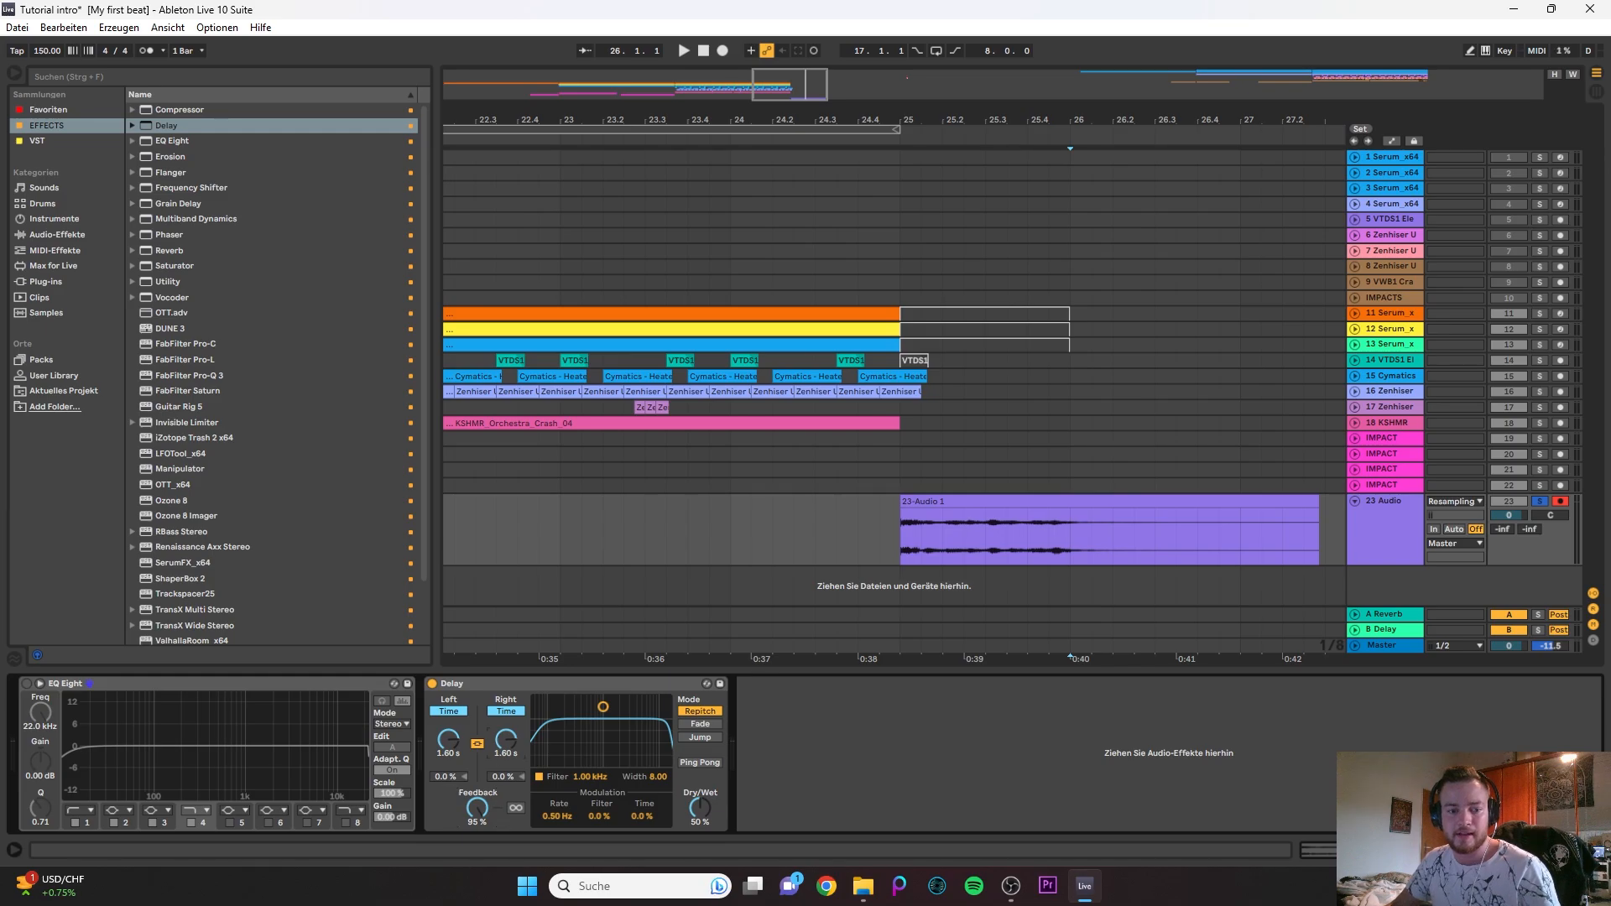
- Automate the Delay's left time on the 23 Audio track to fall in a bulging curve from 1.60 s at bar 26 to about 2.85 ms at bar 33
{"action": "key", "text": "a"}
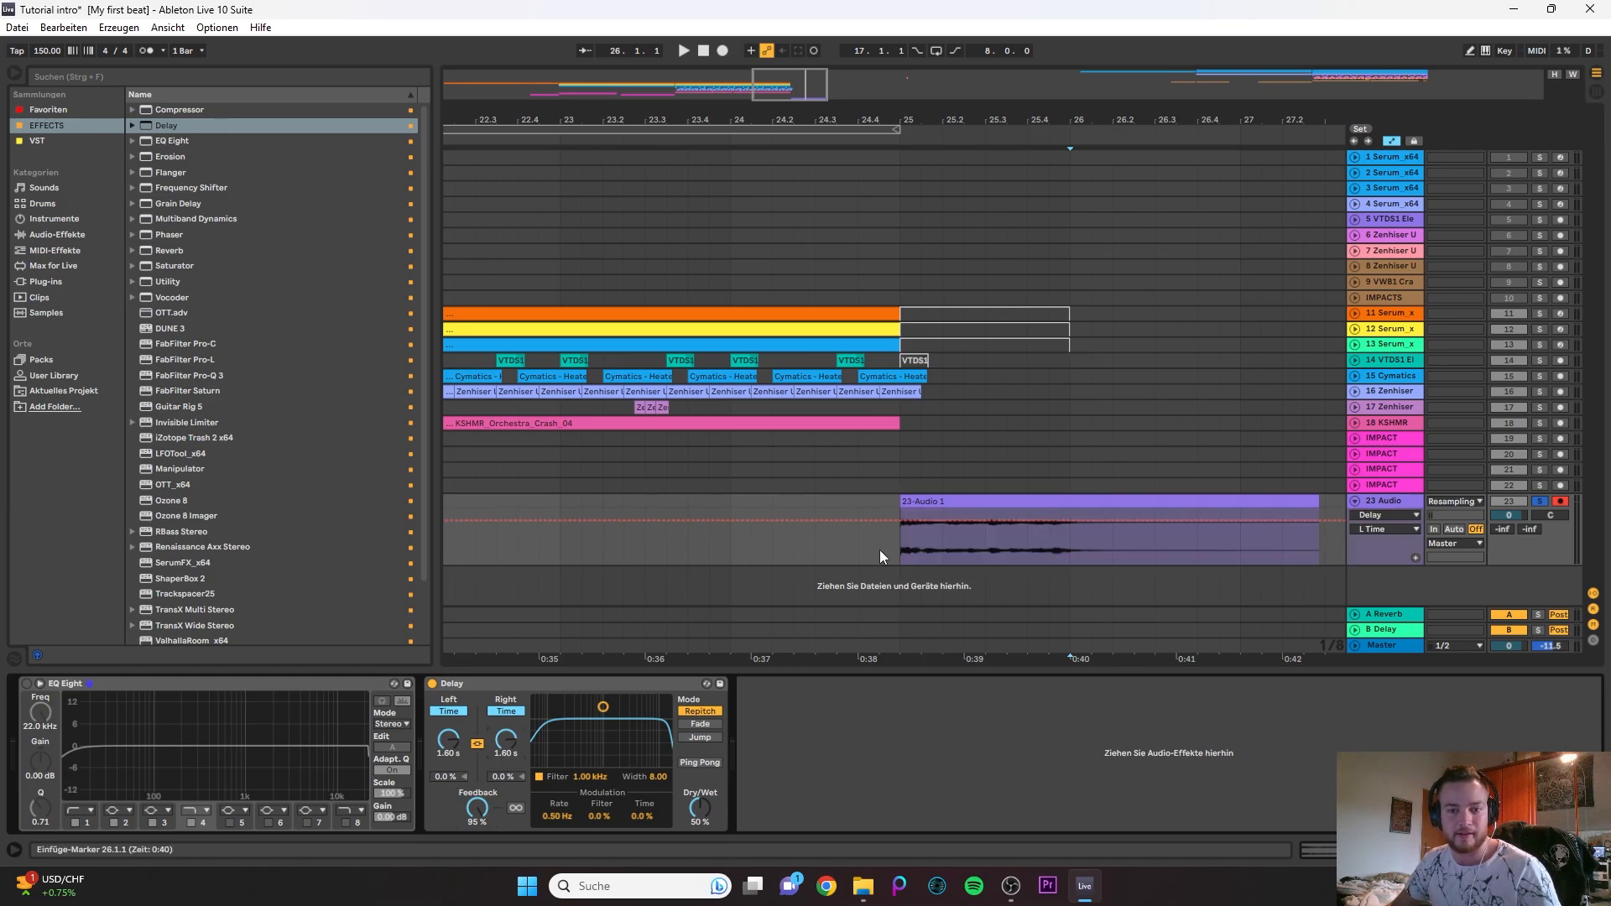
{"action": "left_click", "coordinate": [1071, 520]}
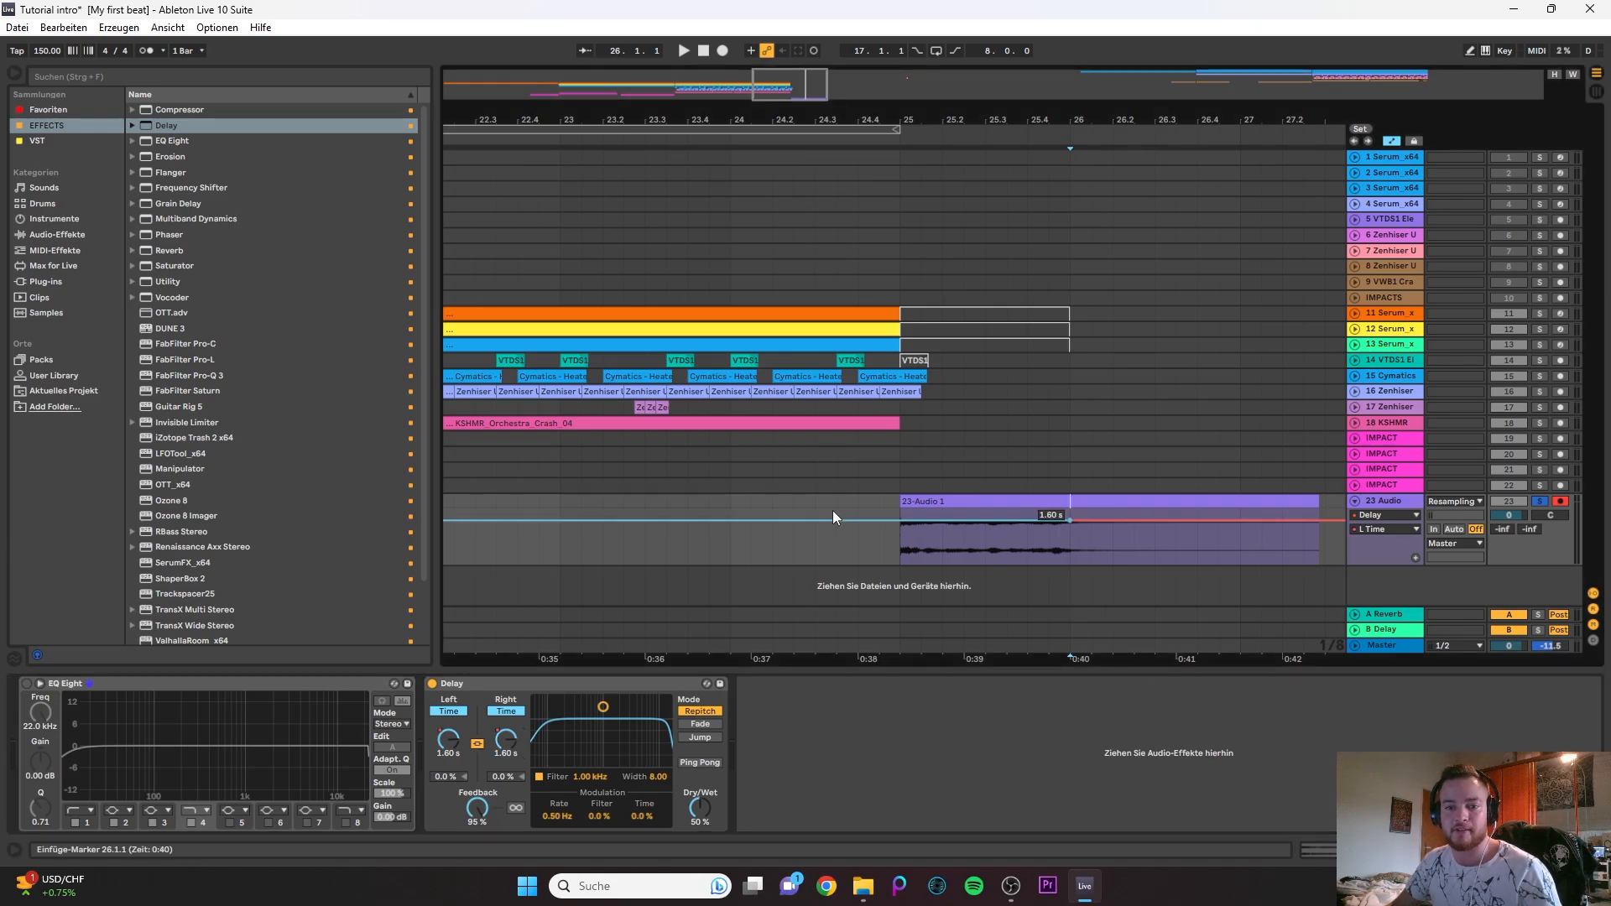
{"action": "scroll", "coordinate": [832, 510], "scroll_direction": "down", "scroll_amount": 3}
{"action": "scroll", "coordinate": [810, 515], "scroll_direction": "down", "scroll_amount": 3}
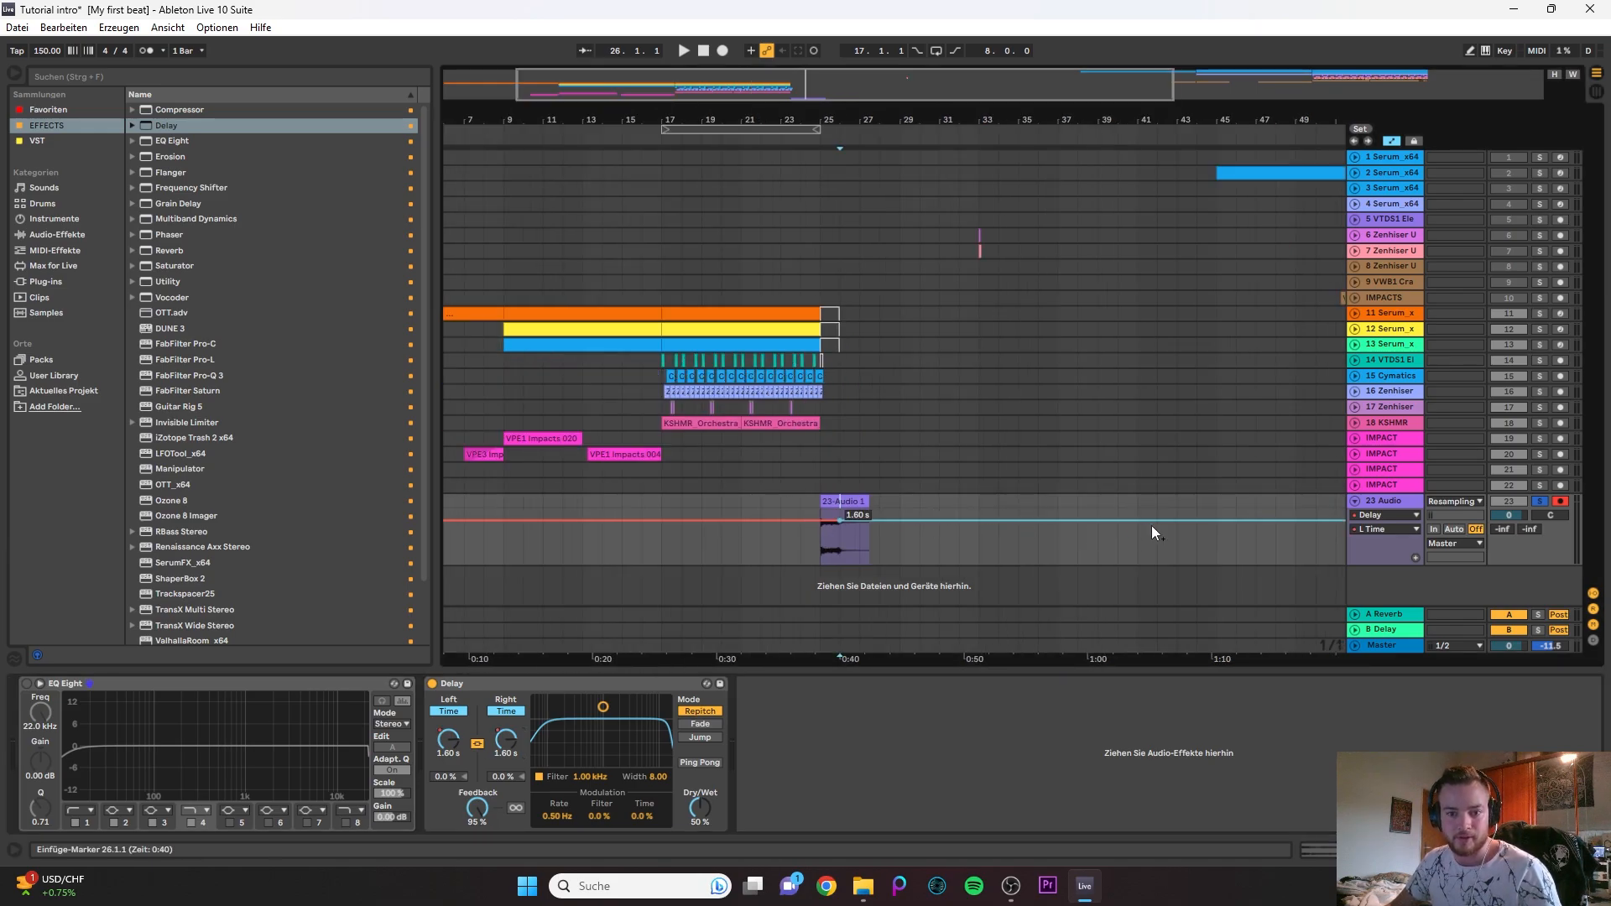
{"action": "scroll", "coordinate": [834, 525], "scroll_direction": "up", "scroll_amount": 3}
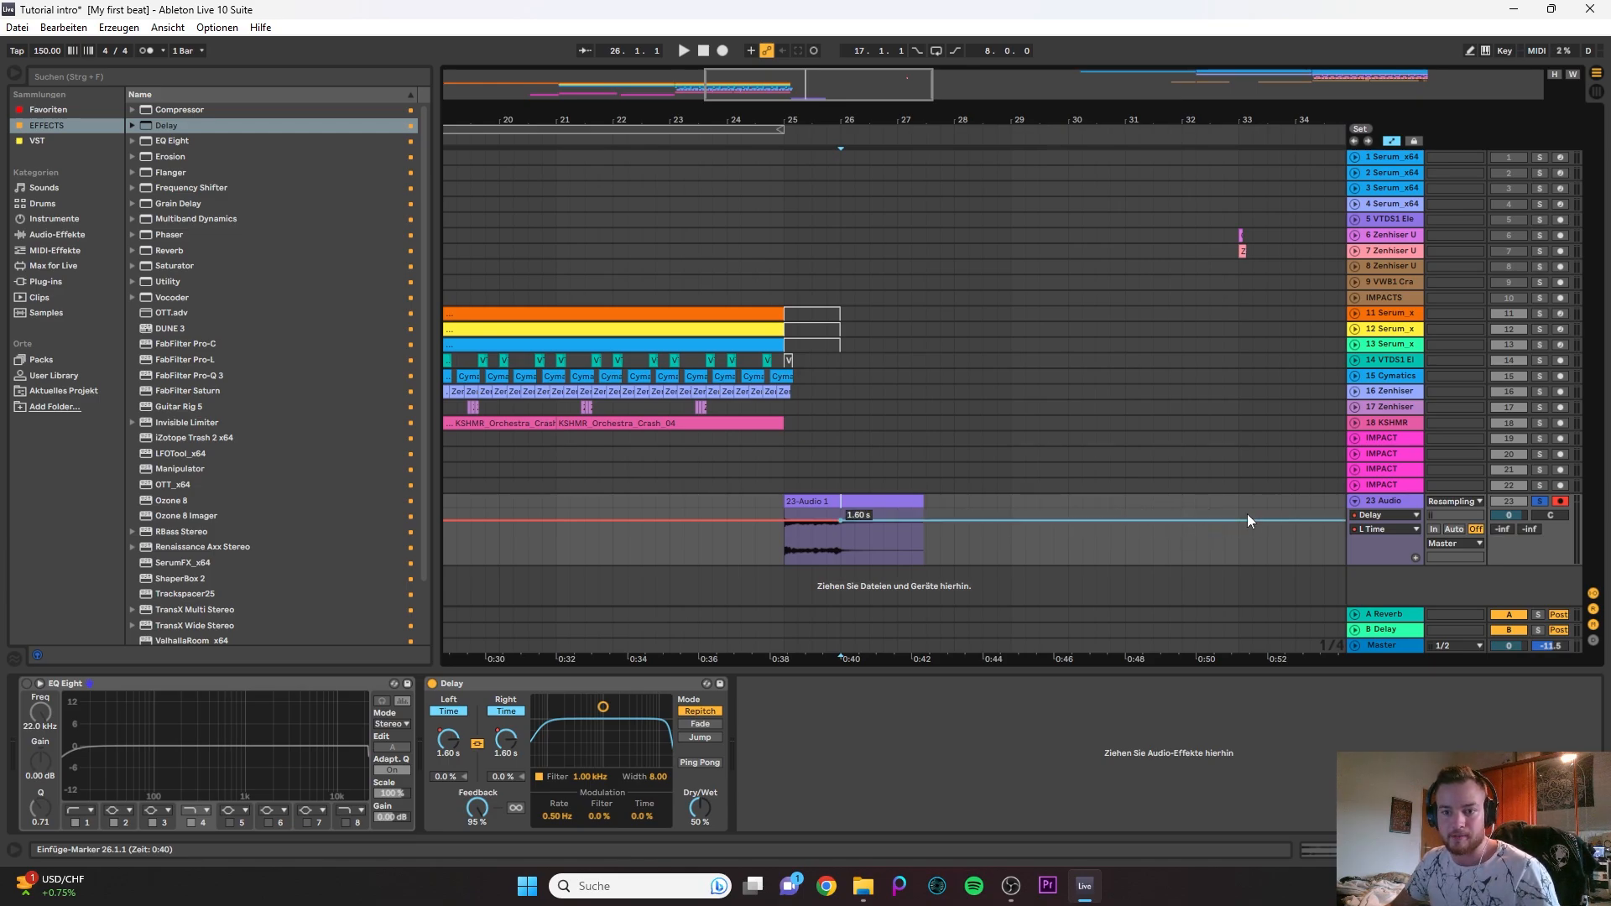
{"action": "left_click_drag", "start_coordinate": [1237, 519], "coordinate": [1239, 552]}
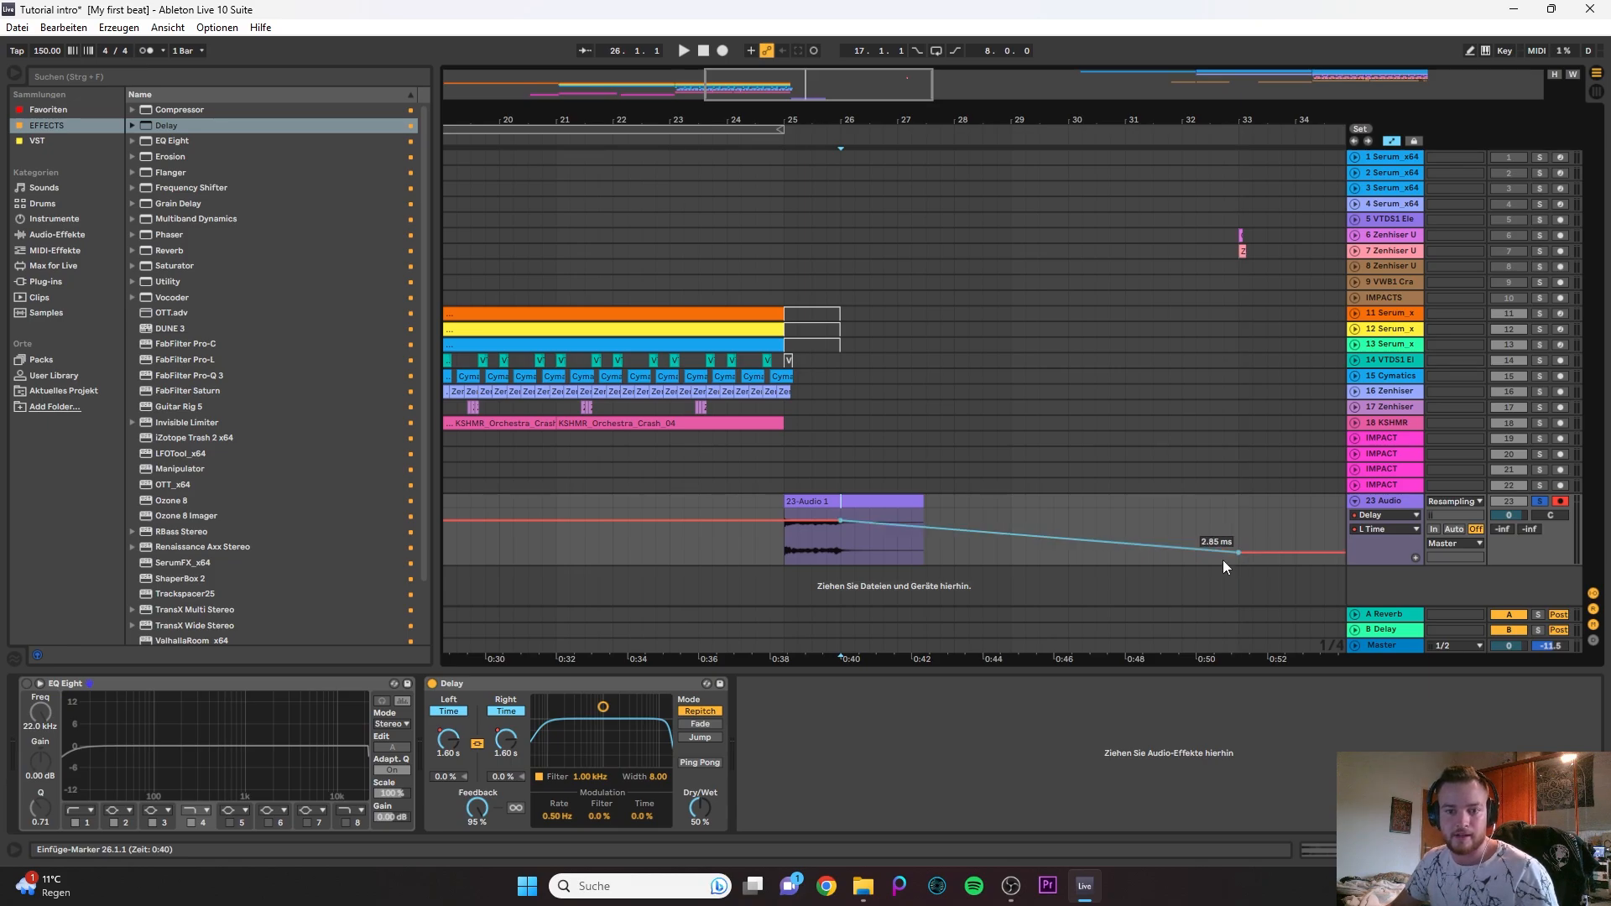
{"action": "left_click_drag", "start_coordinate": [1047, 545], "coordinate": [1047, 509]}
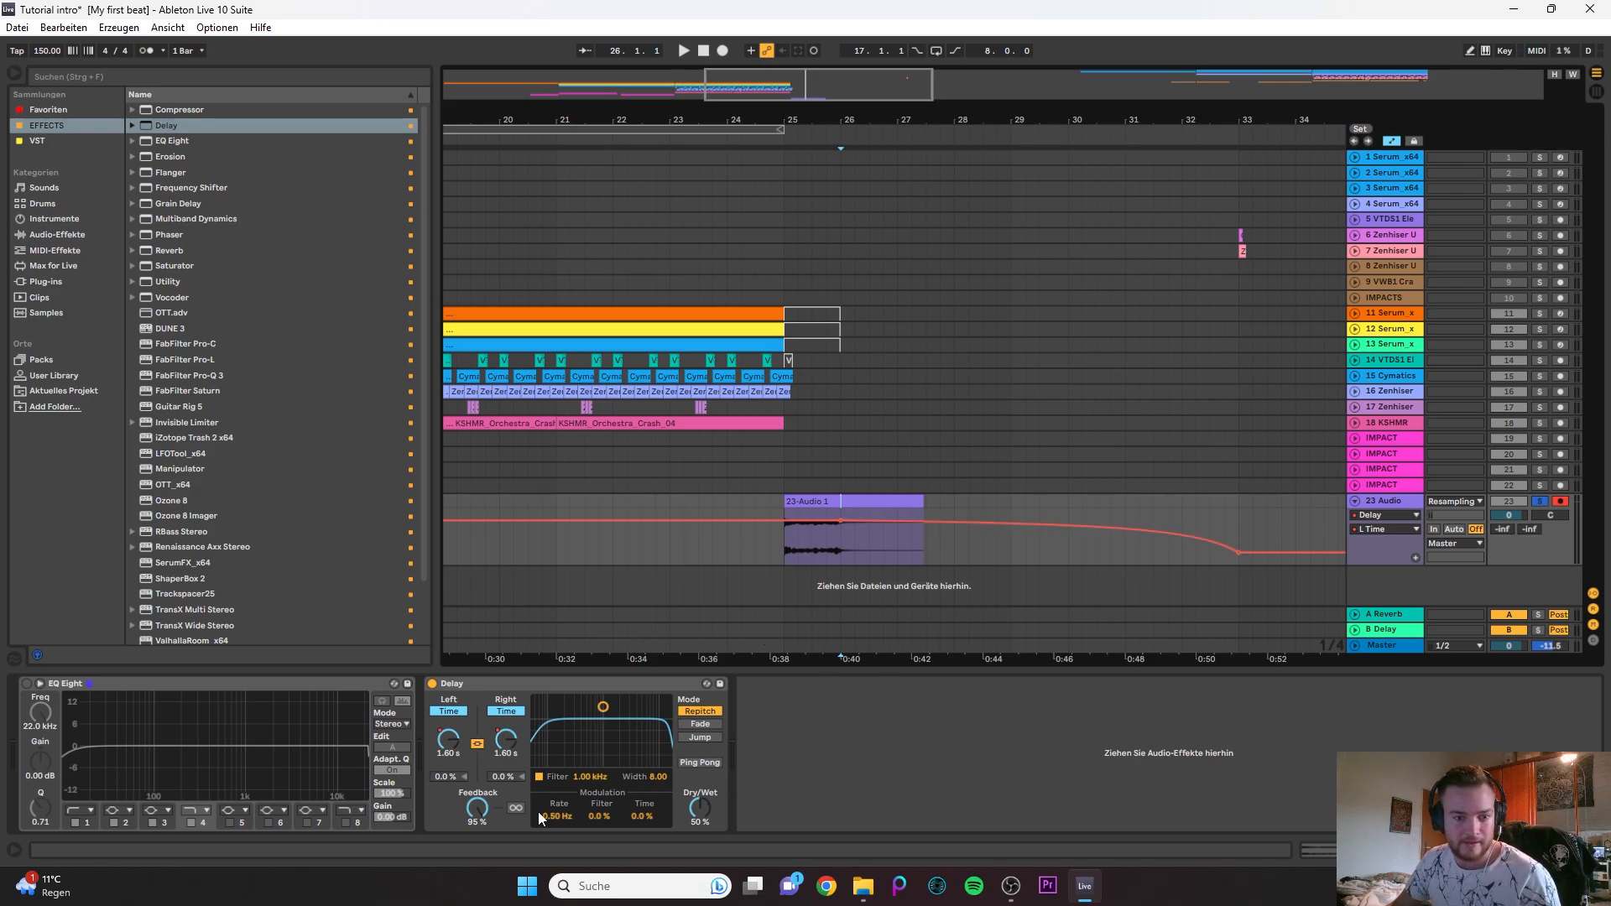
- Automate the Delay's Freeze to switch from off to on at bar 26 and play the effect from bar 25 past bar 33
{"action": "left_click", "coordinate": [515, 807]}
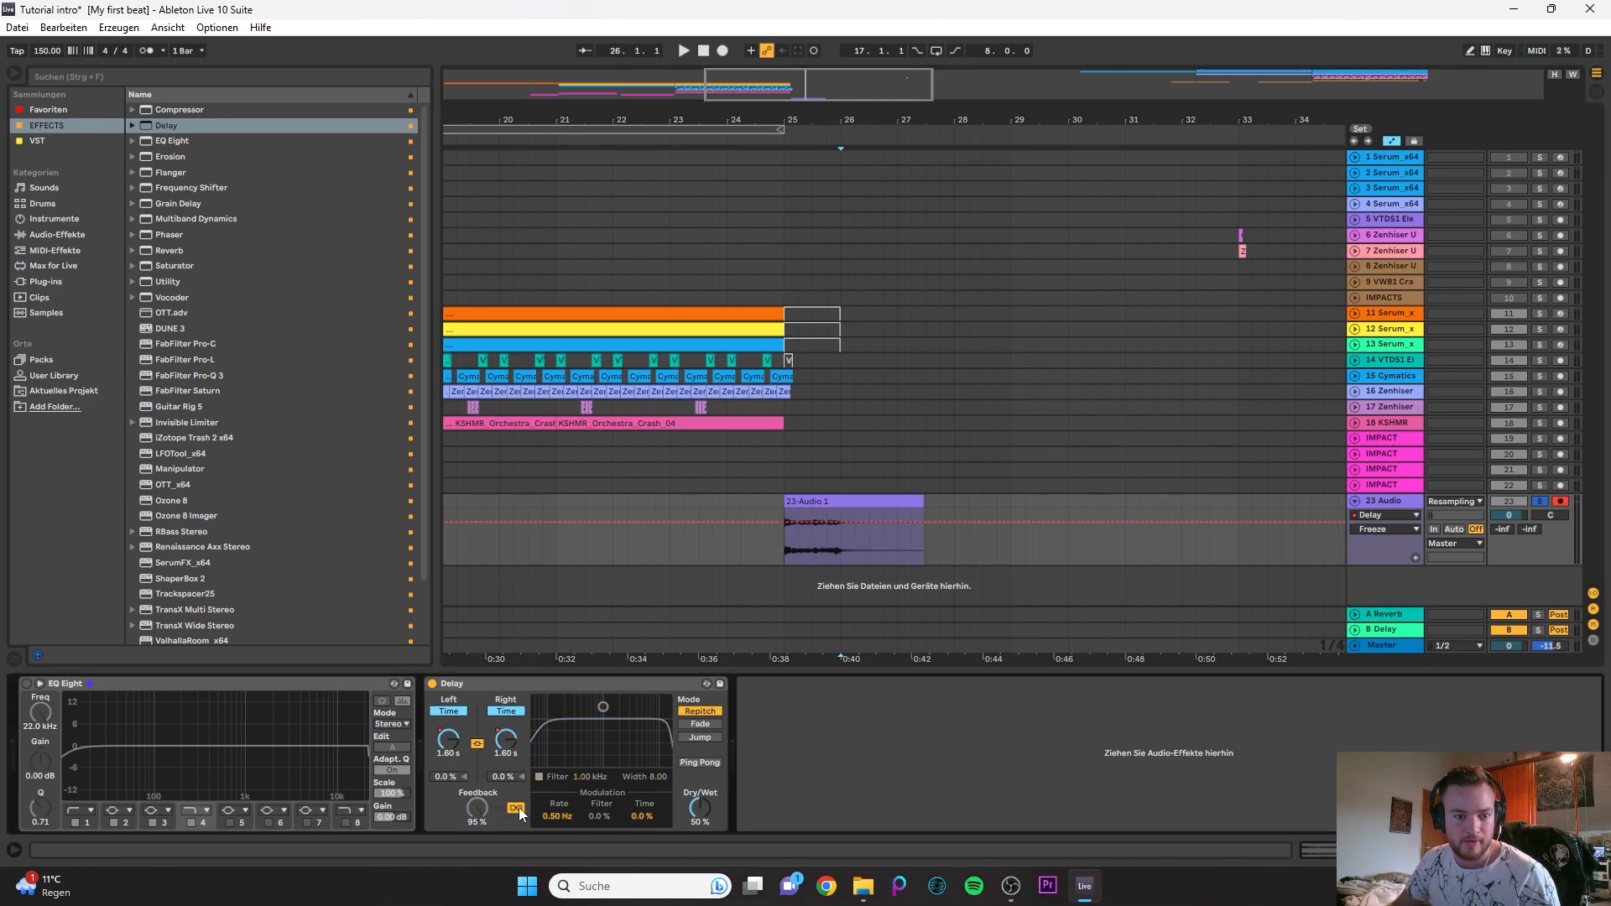
{"action": "left_click", "coordinate": [519, 807]}
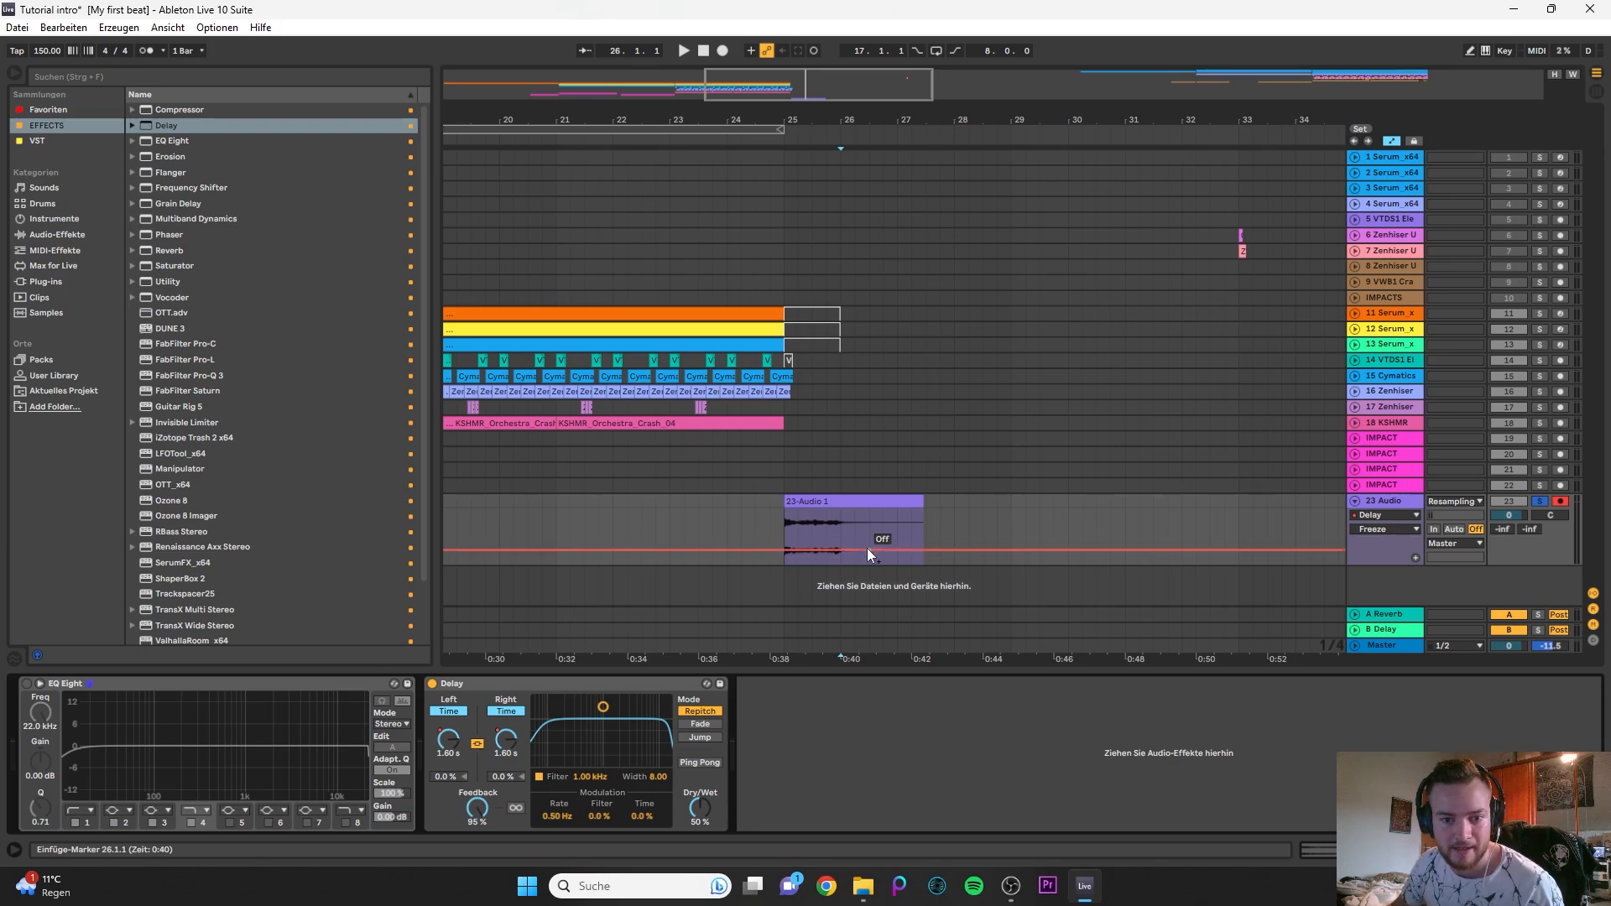
{"action": "left_click", "coordinate": [843, 551]}
{"action": "left_click_drag", "start_coordinate": [863, 549], "coordinate": [924, 548]}
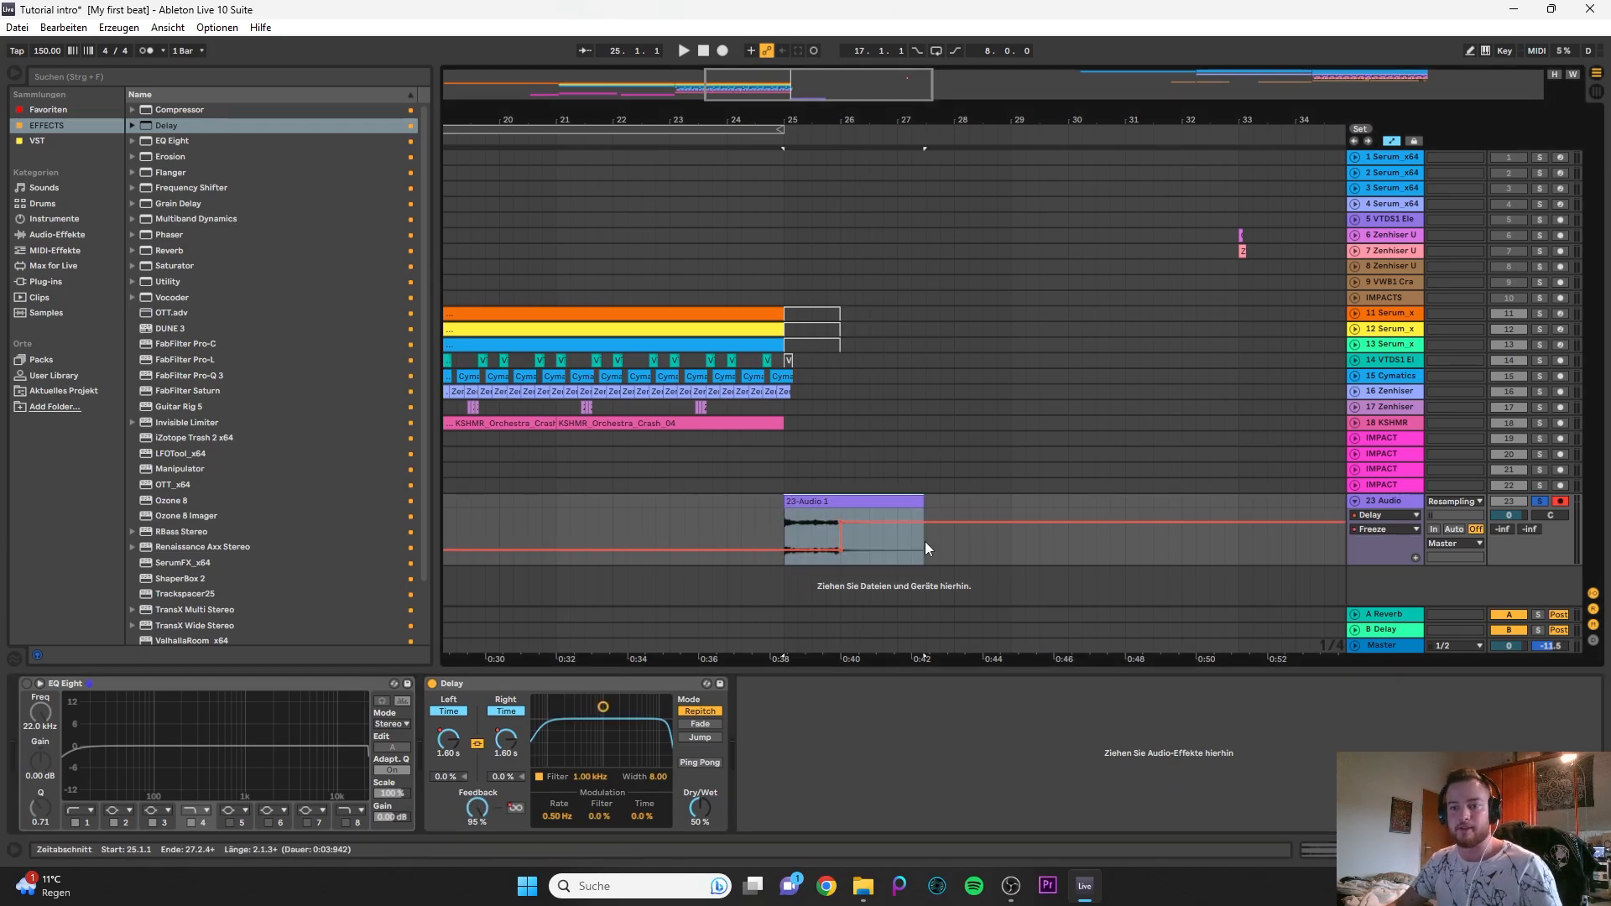
{"action": "key", "text": "space"}
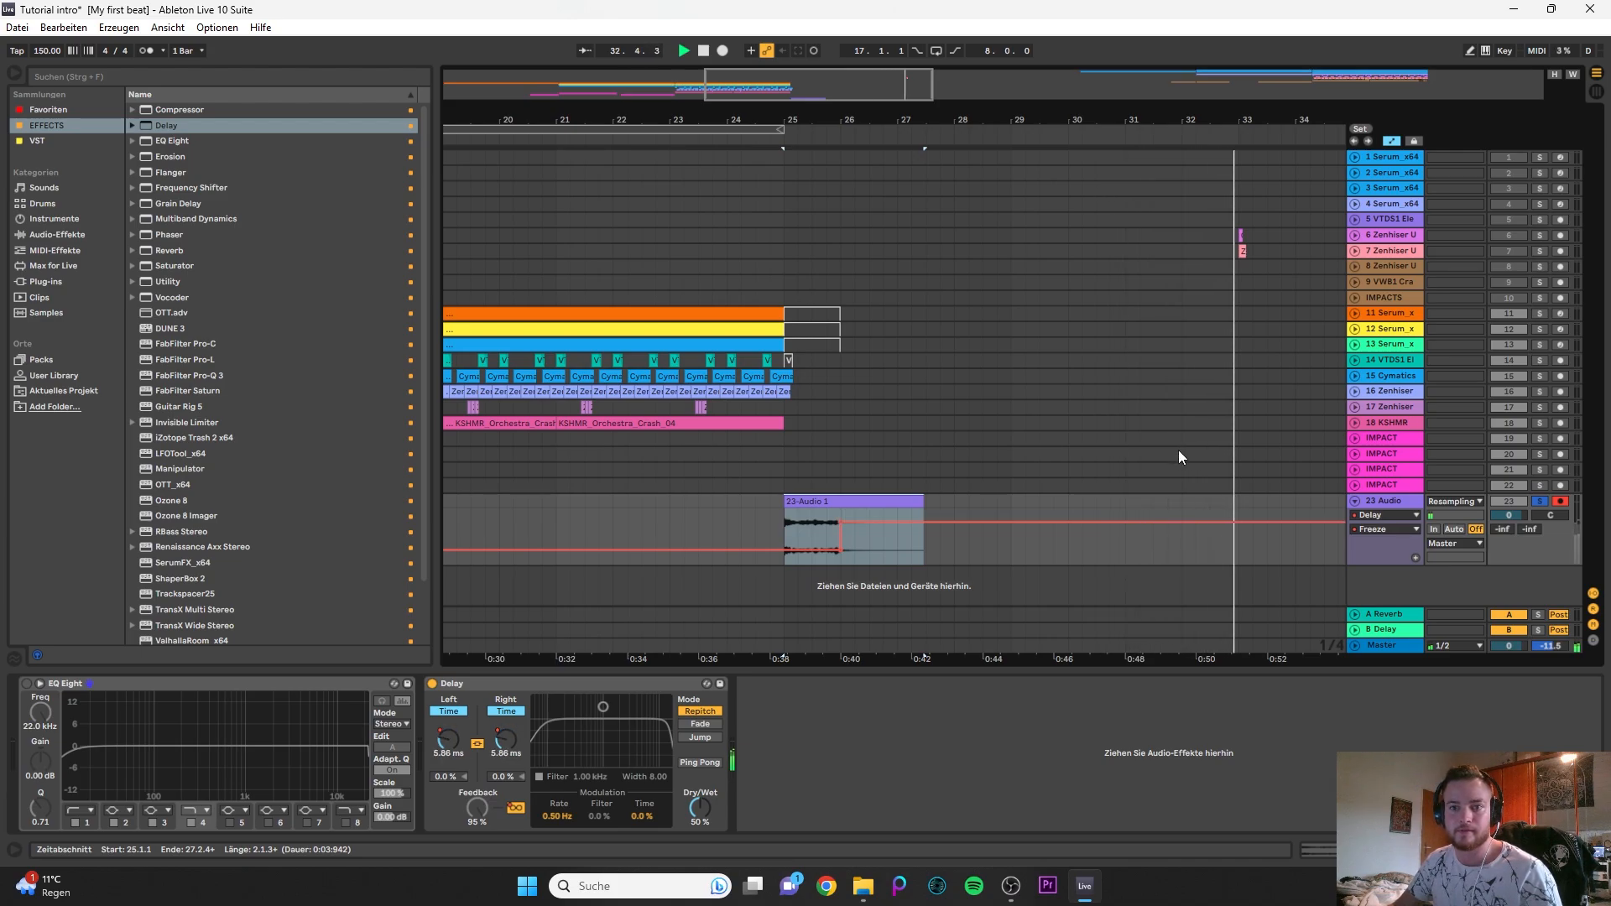
{"action": "key", "text": "space"}
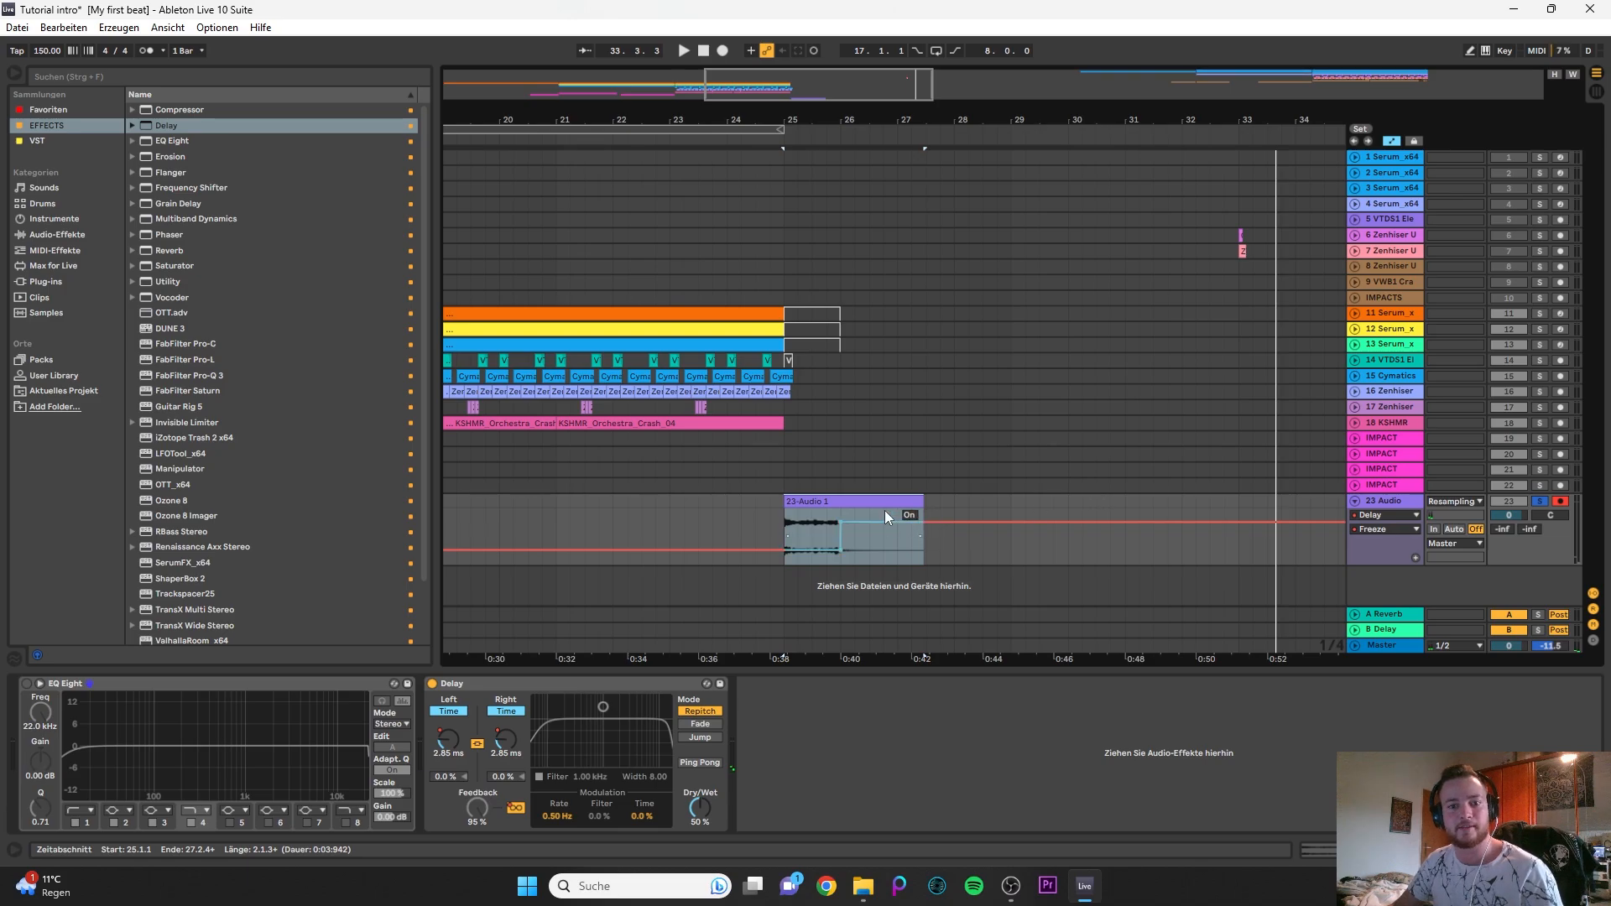
- Duplicate the 23 Audio track, freeze the copy and flatten it to audio
{"action": "scroll", "coordinate": [842, 390], "scroll_direction": "down", "scroll_amount": 5, "text": "ctrl"}
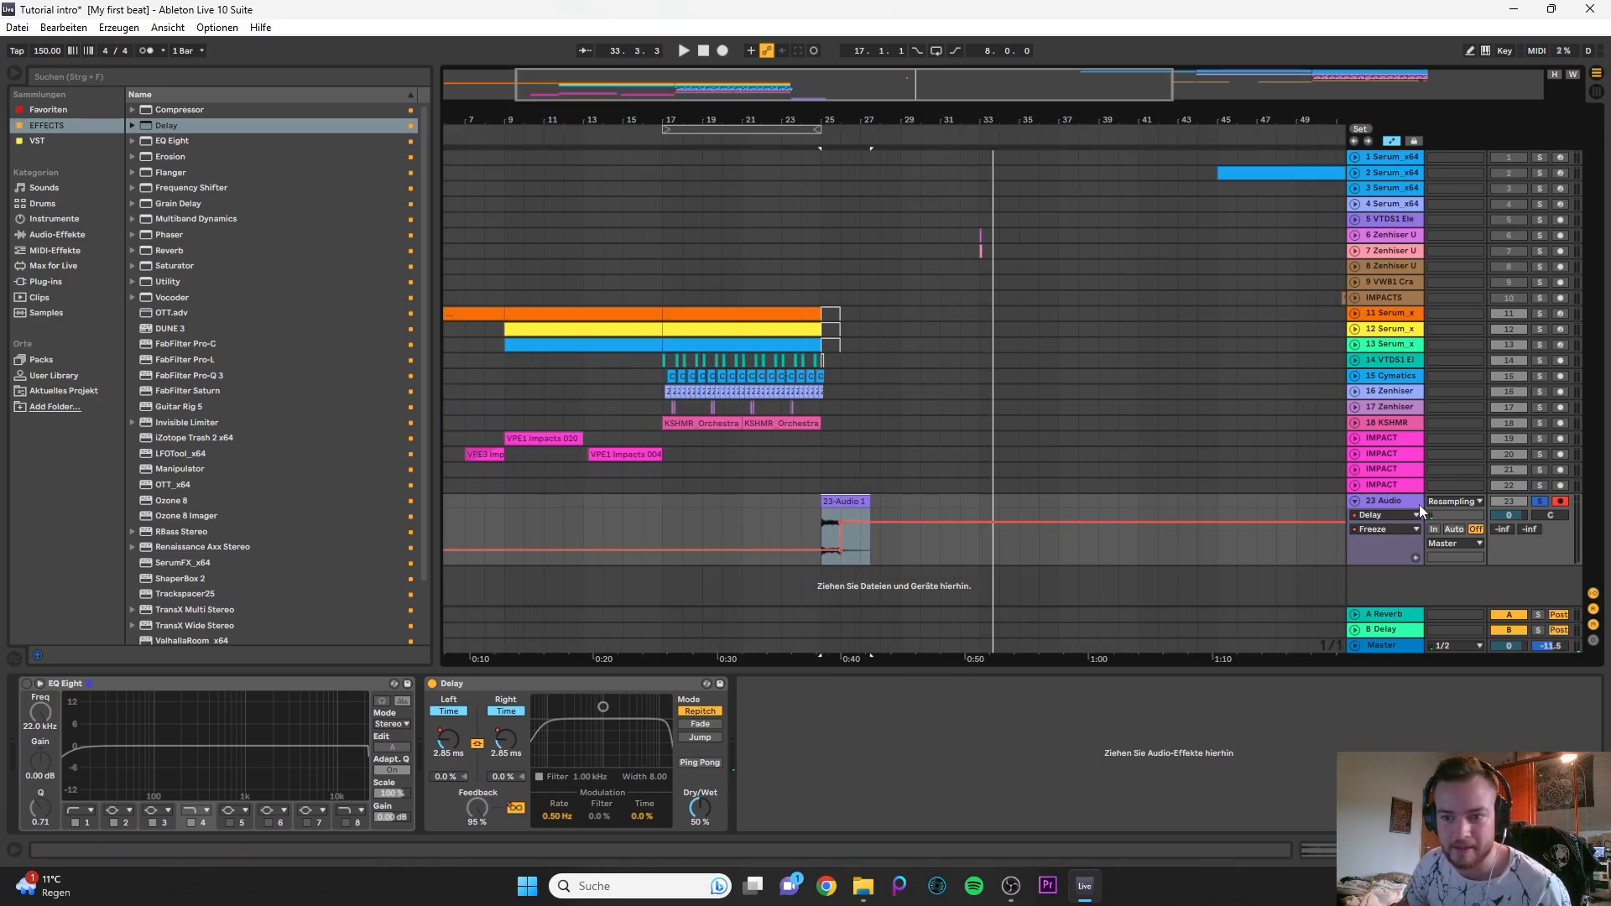
{"action": "key", "text": "ctrl+d"}
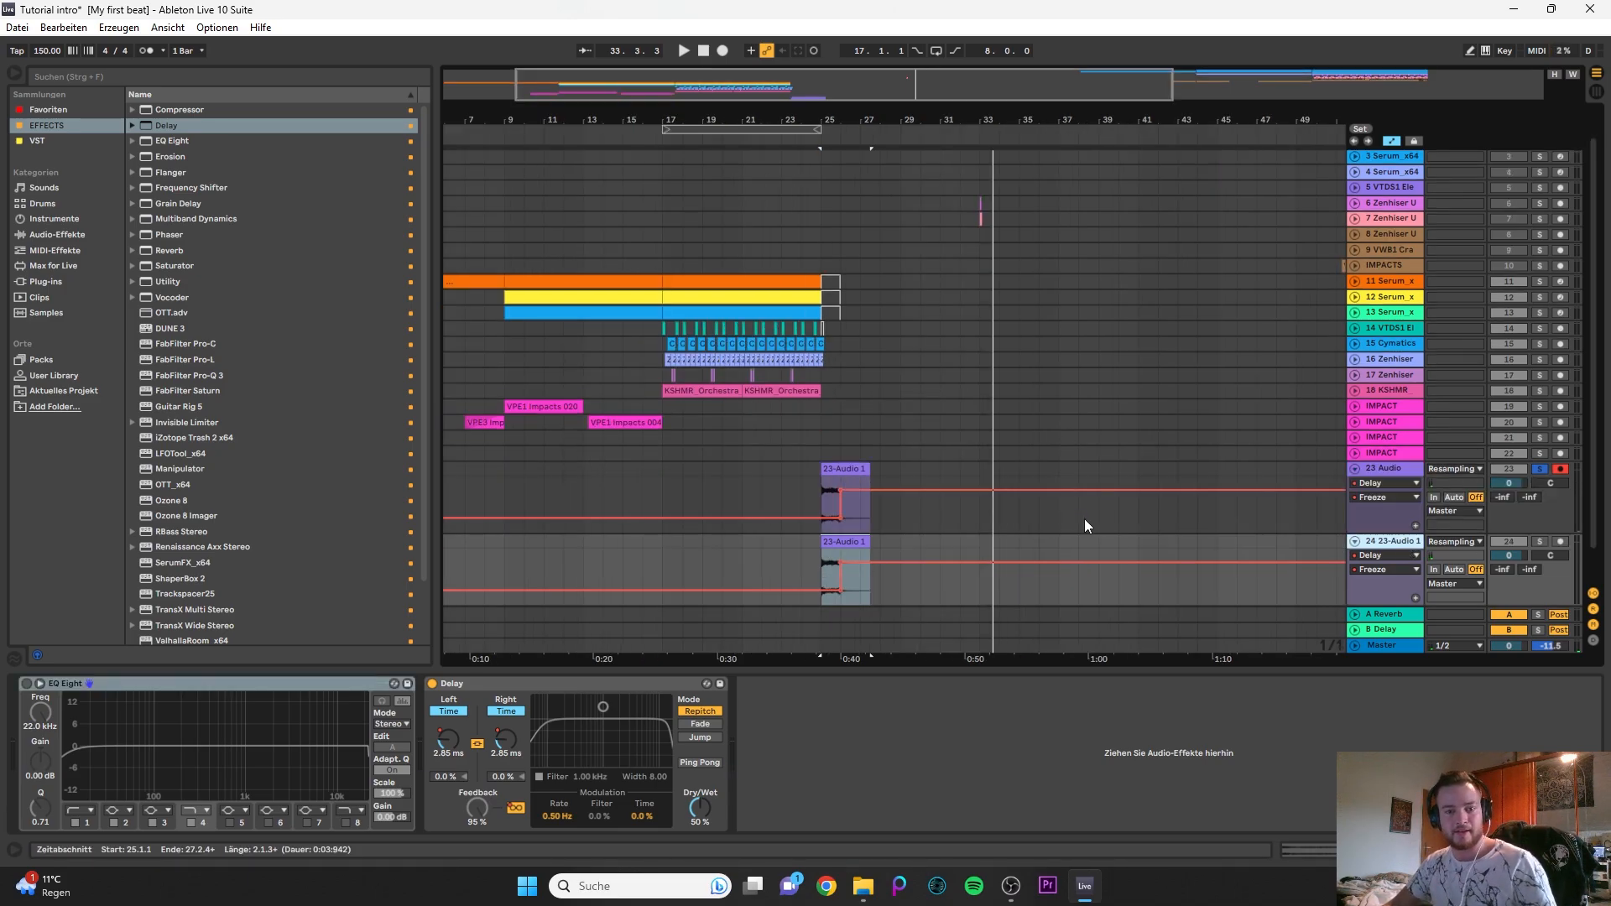
{"action": "right_click", "coordinate": [1386, 546]}
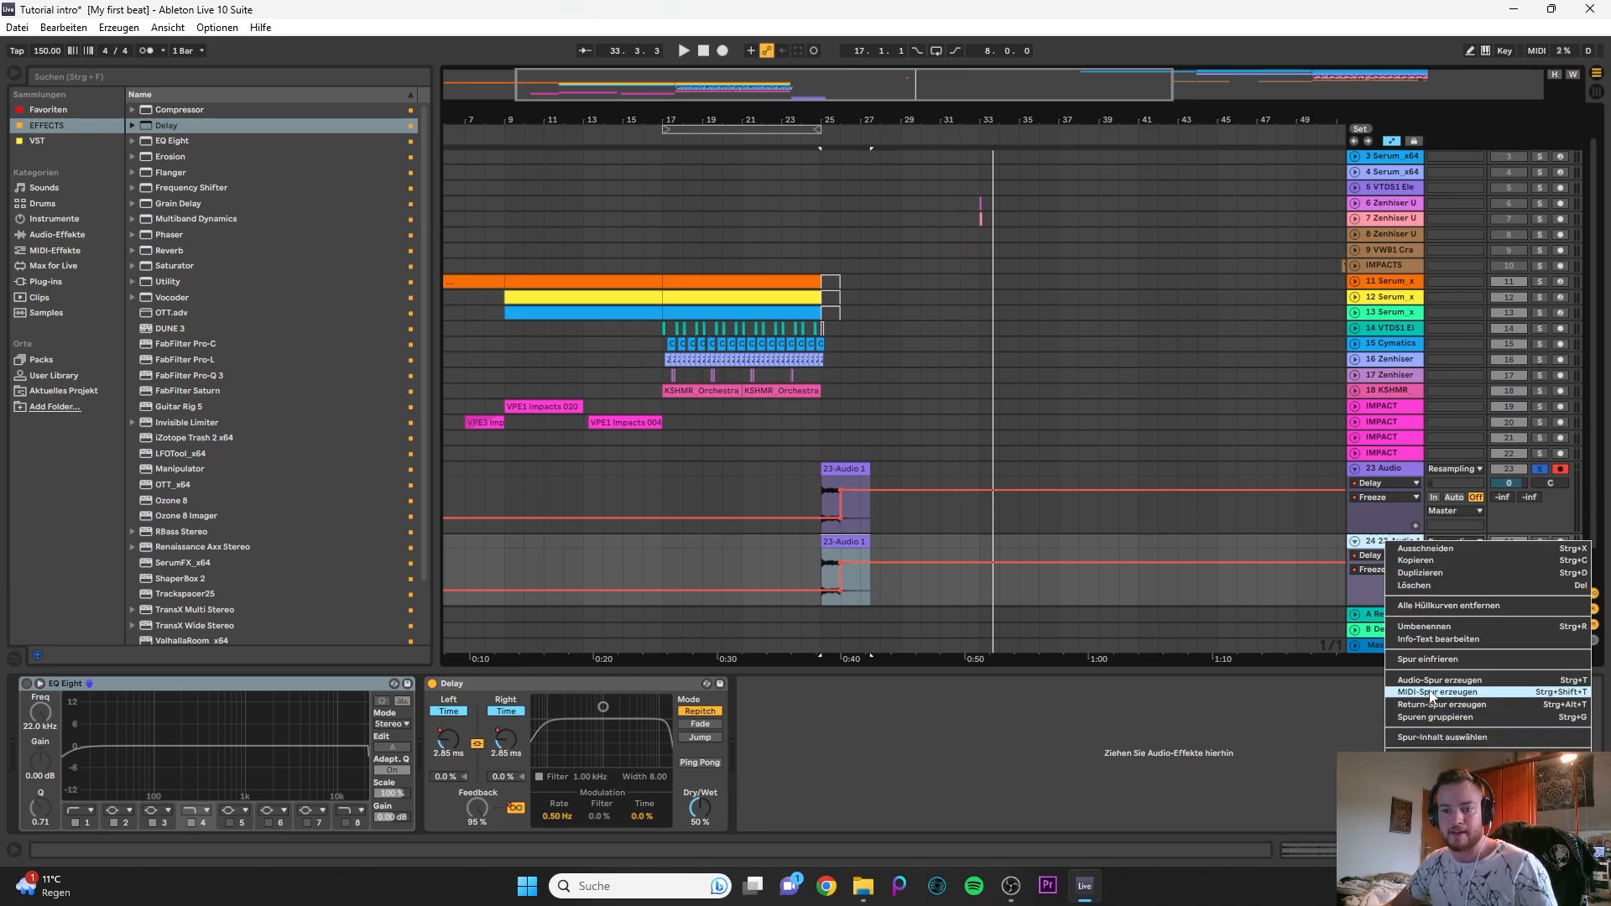
{"action": "left_click", "coordinate": [1434, 659]}
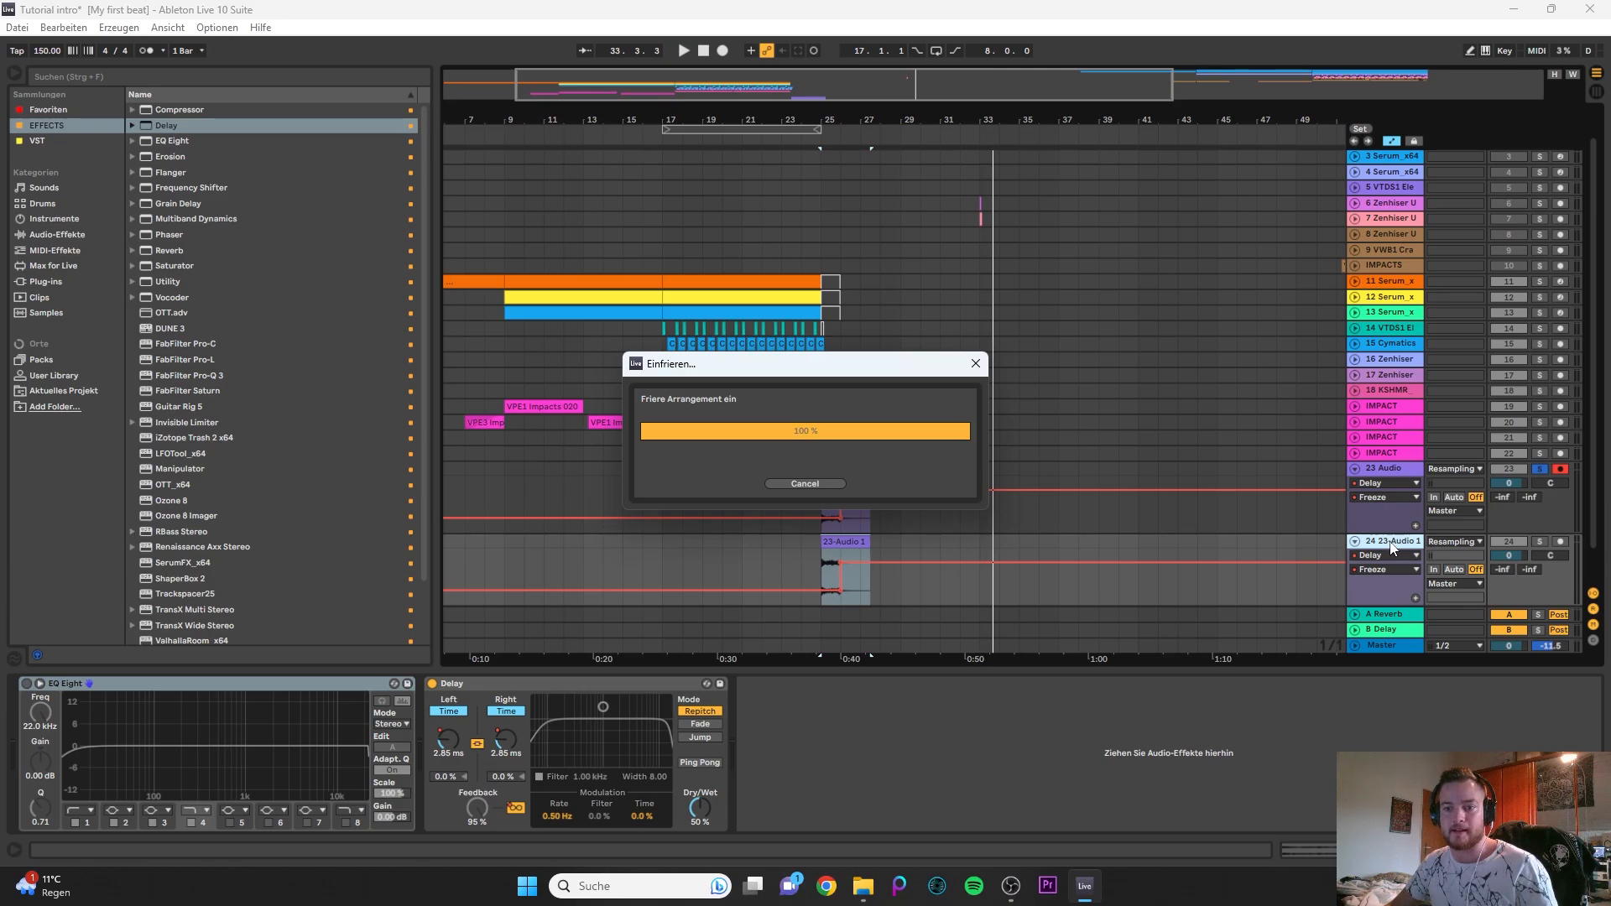
{"action": "right_click", "coordinate": [1388, 545]}
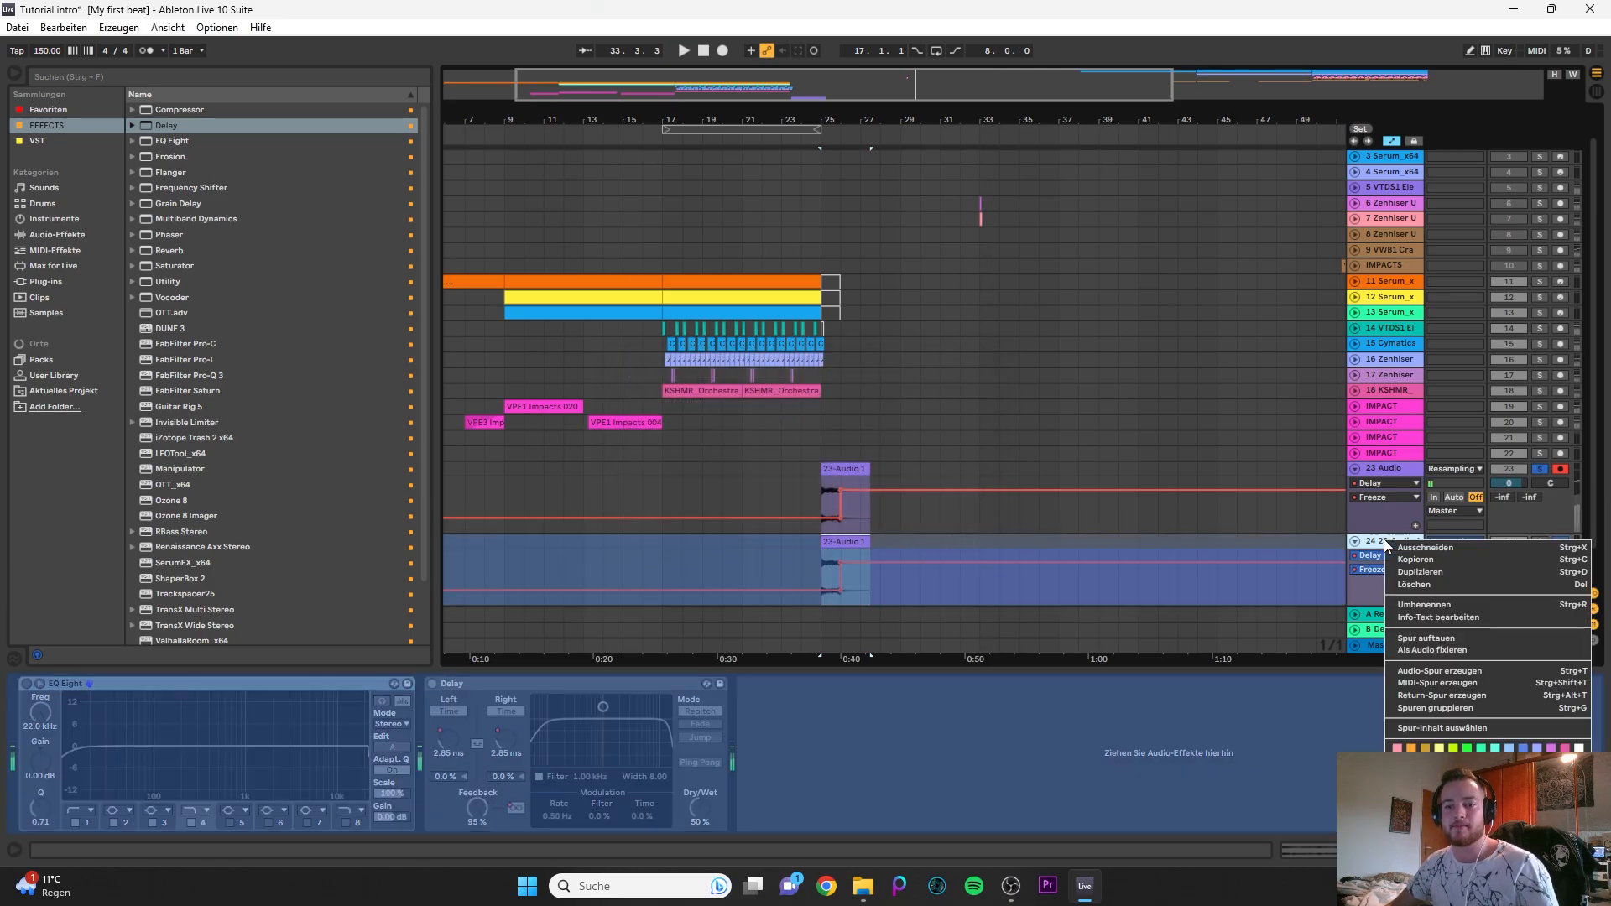
{"action": "left_click", "coordinate": [1463, 646]}
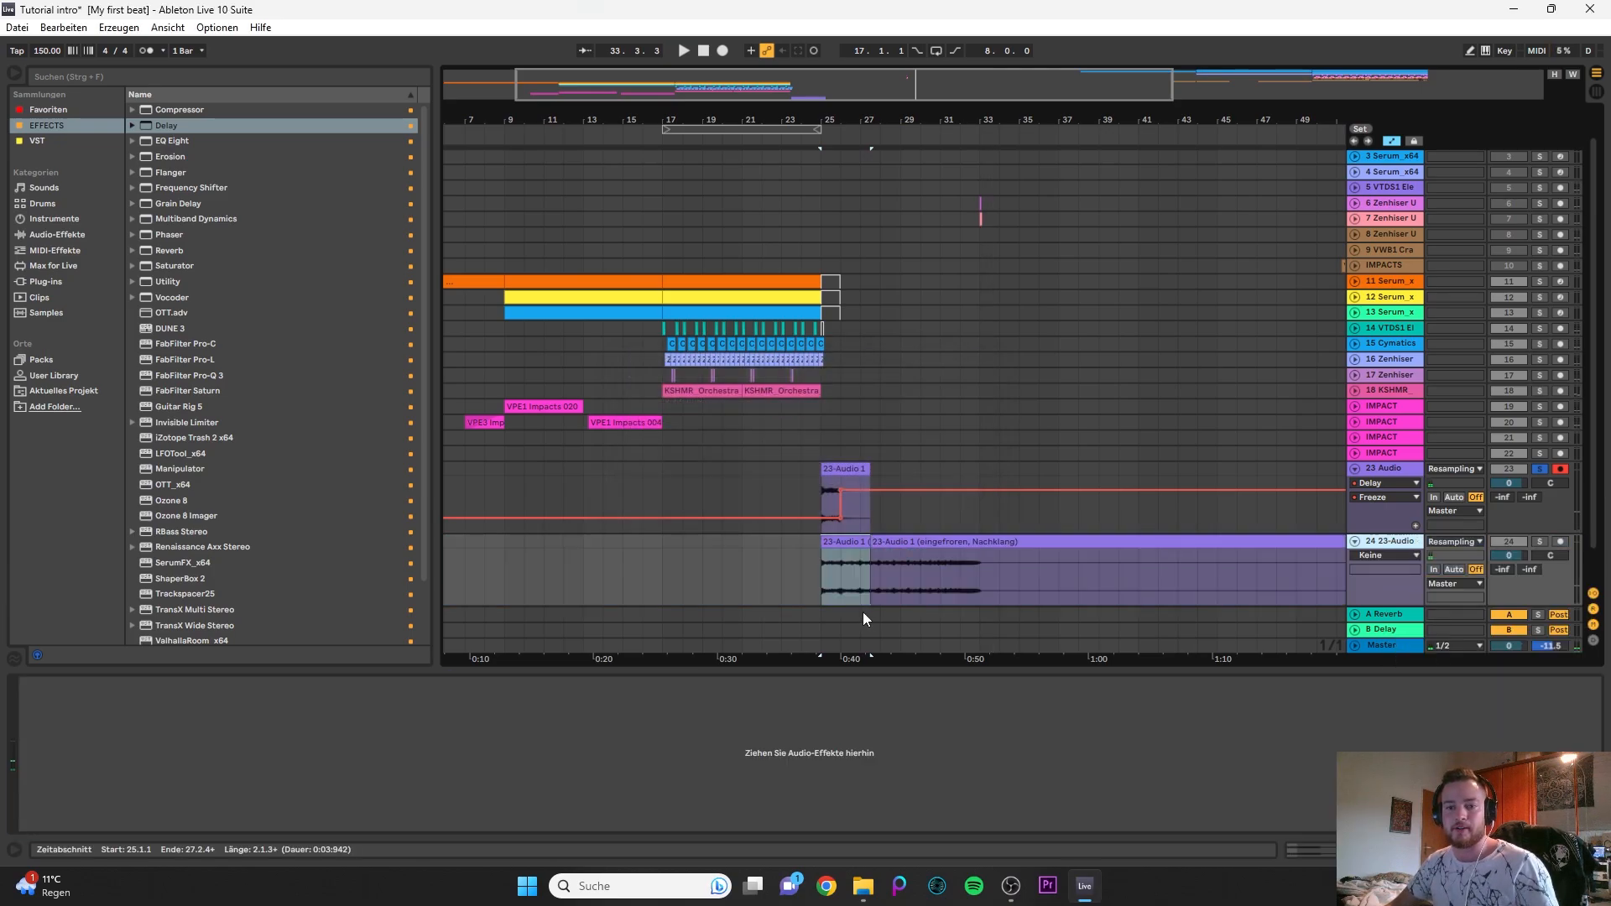
- Split the flattened clip on track 24 at bar 33 and delete everything after the split
{"action": "left_click", "coordinate": [985, 578]}
{"action": "key", "text": "ctrl+e"}
{"action": "left_click", "coordinate": [1019, 544]}
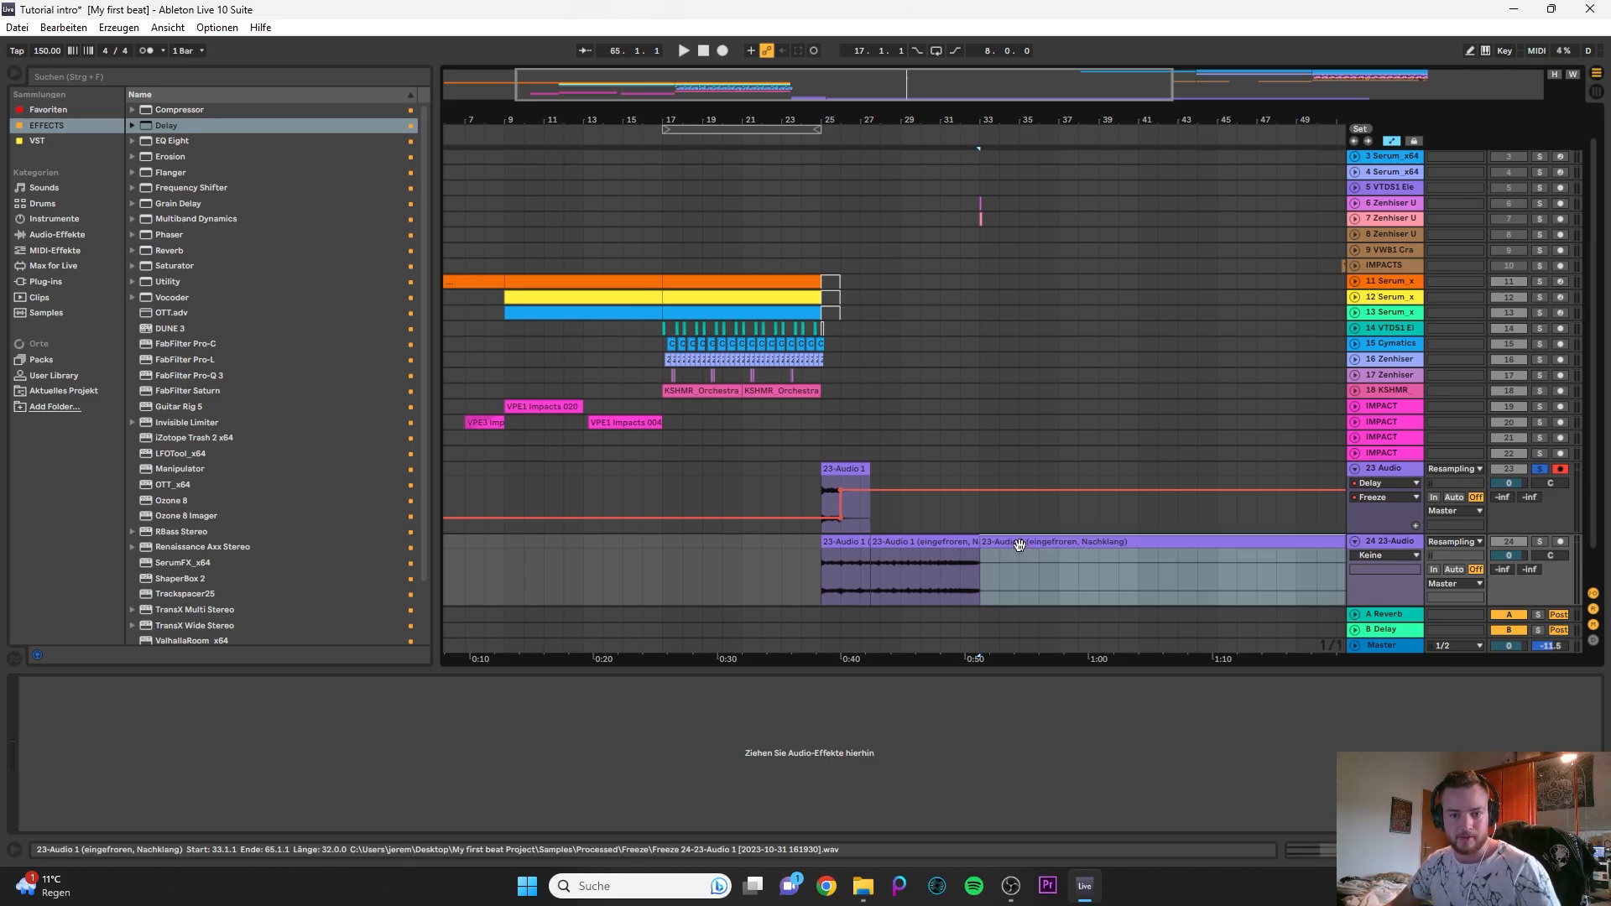
{"action": "key", "text": "Delete"}
- Take the 23 Audio track out of solo, deactivate and fold it, and place the insert marker at bar 25 on track 24
{"action": "left_click", "coordinate": [1508, 468]}
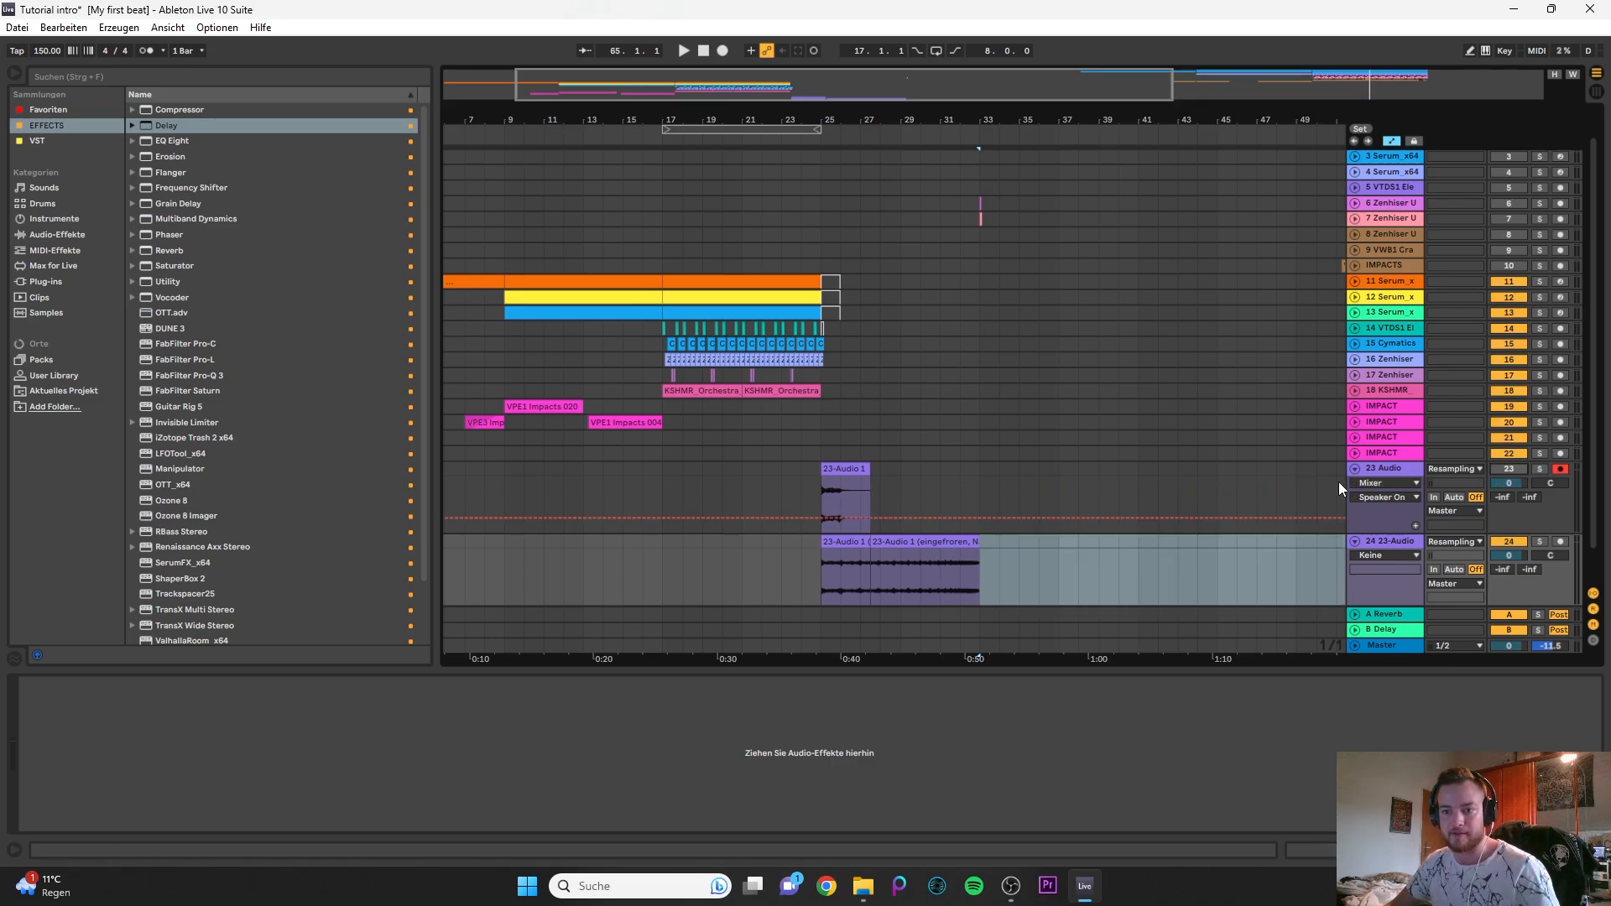
{"action": "left_click", "coordinate": [1356, 468]}
{"action": "left_click_drag", "start_coordinate": [970, 537], "coordinate": [822, 514]}
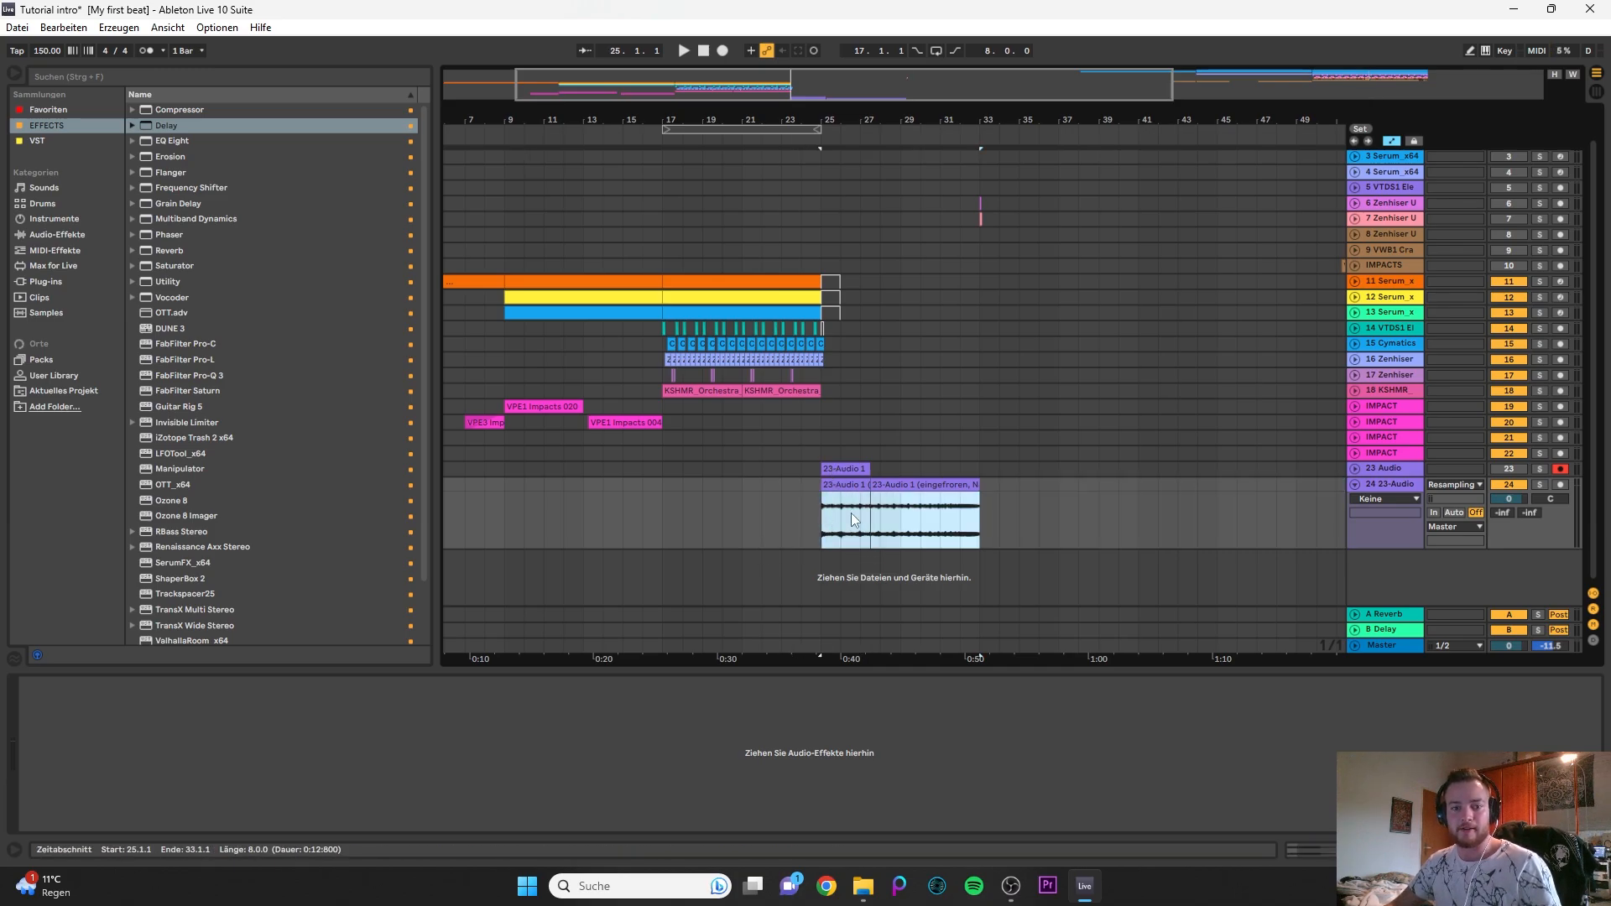
{"action": "scroll", "coordinate": [851, 518], "scroll_direction": "up", "scroll_amount": 1}
{"action": "left_click", "coordinate": [865, 488]}
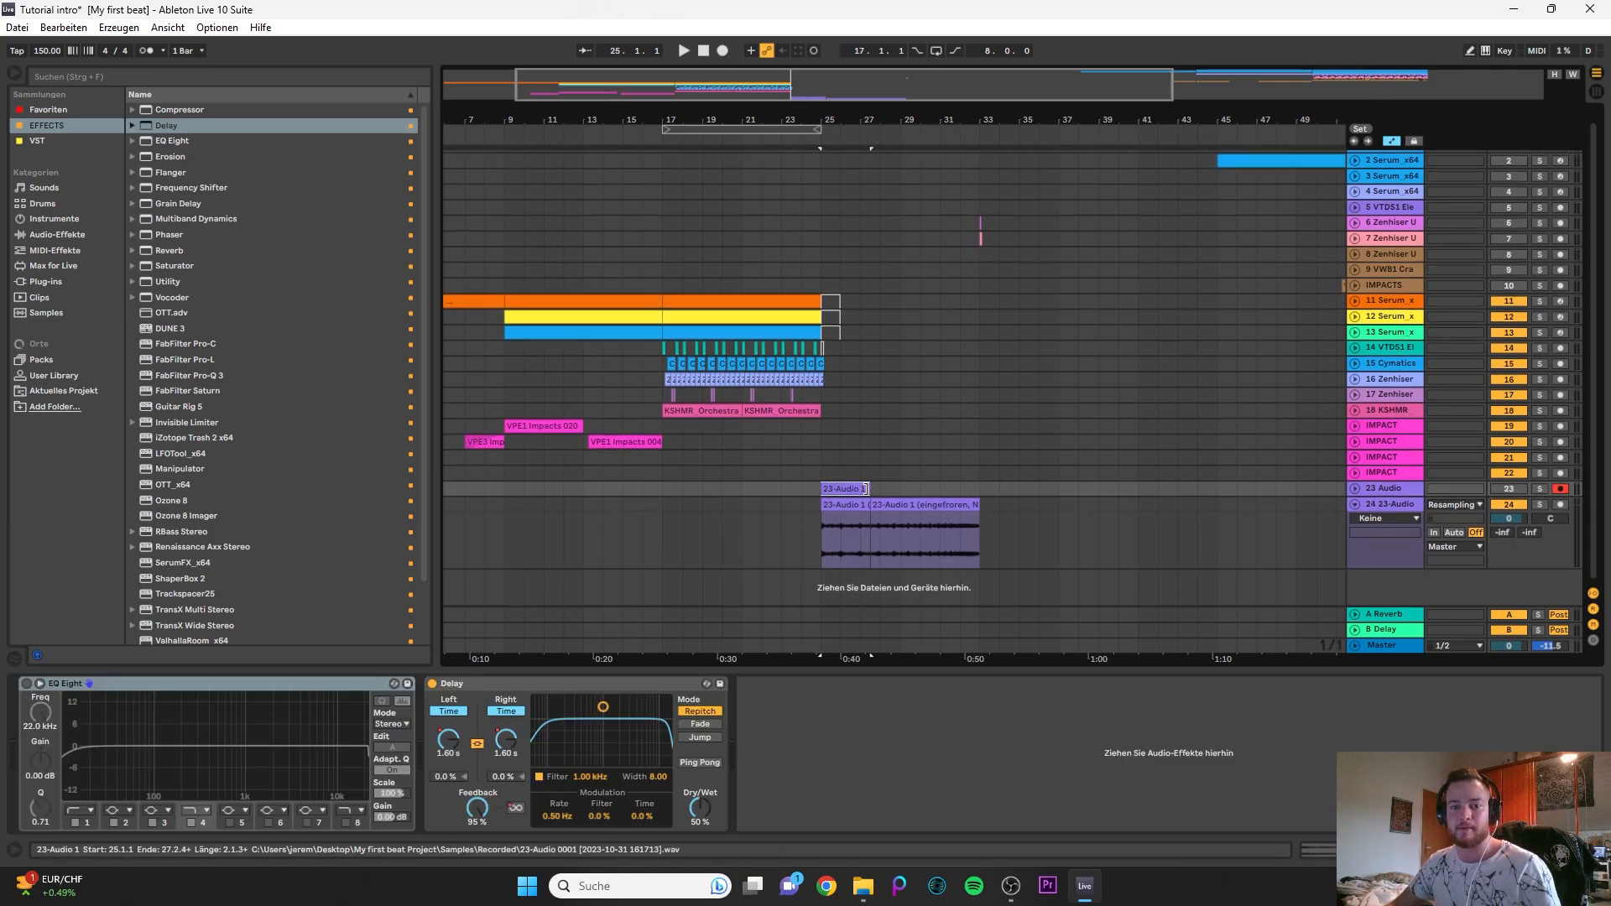
{"action": "left_click", "coordinate": [818, 528]}
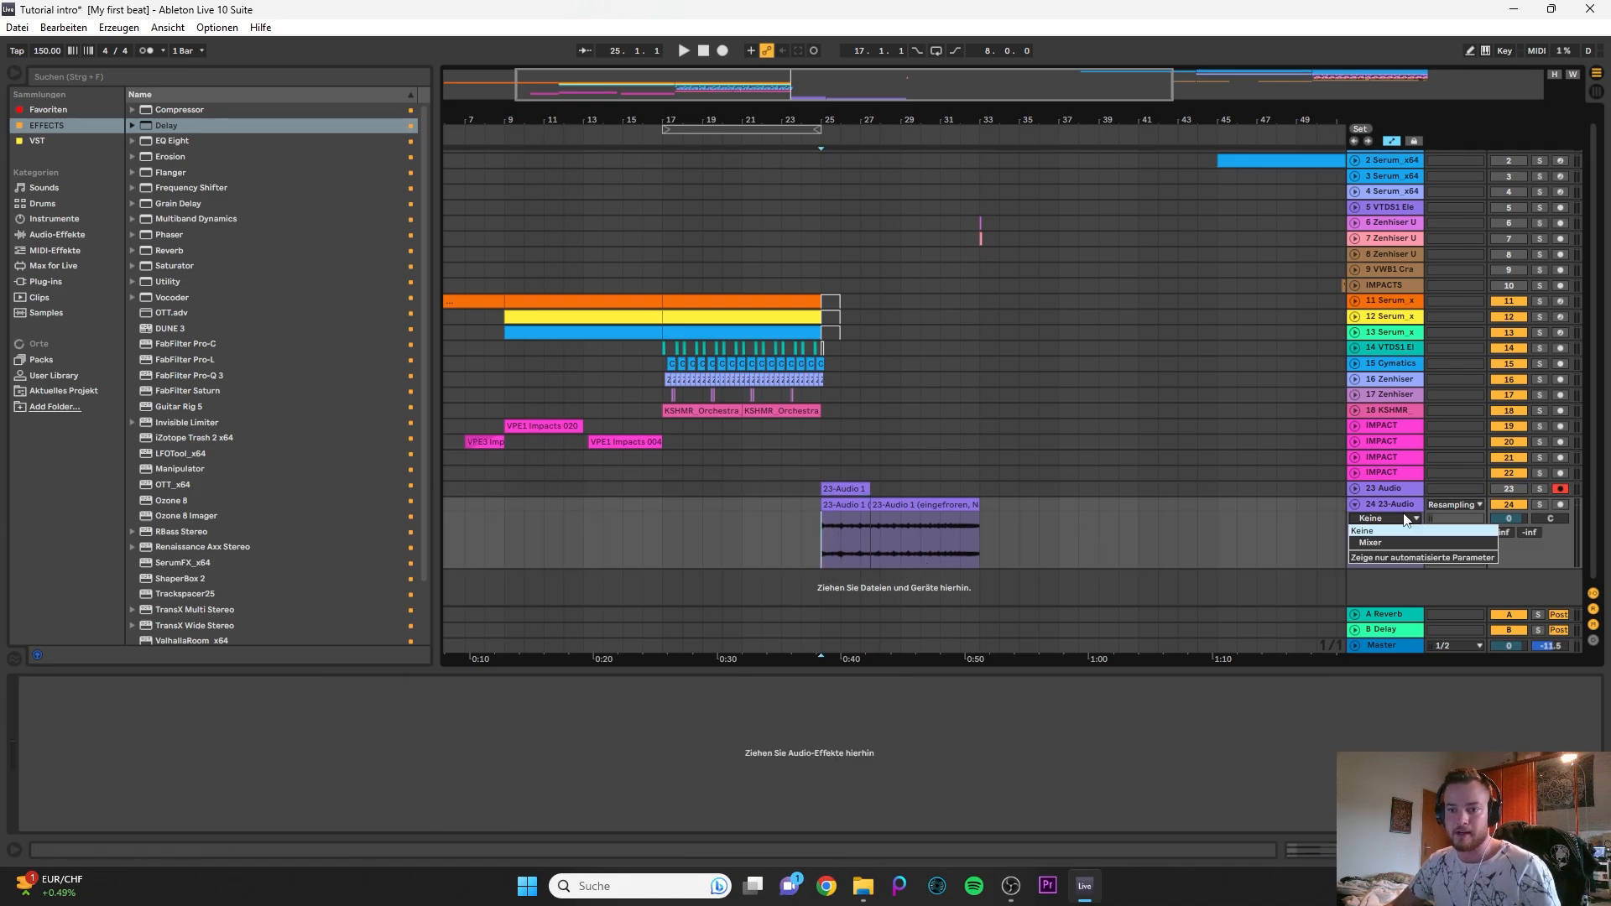
- Add ValhallaRoom from the effects collection to the 24 23-Audio track and set its mix to 0 %
{"action": "scroll", "coordinate": [900, 567], "scroll_direction": "up", "scroll_amount": 3}
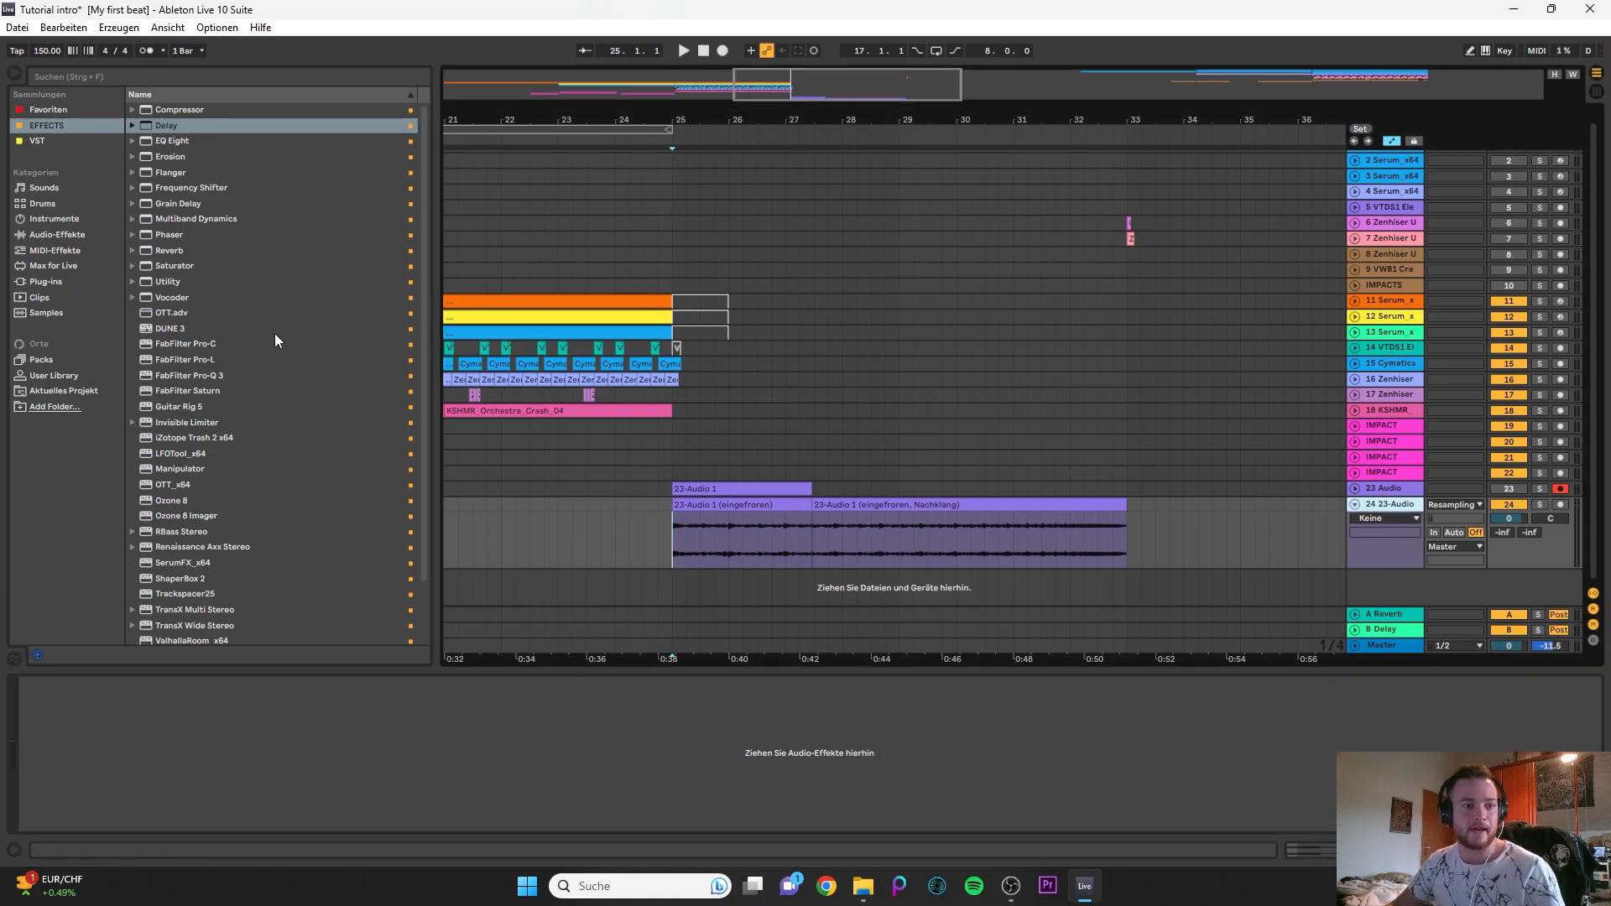
{"action": "scroll", "coordinate": [275, 338], "scroll_direction": "down", "scroll_amount": 4}
{"action": "scroll", "coordinate": [173, 322], "scroll_direction": "up", "scroll_amount": 3}
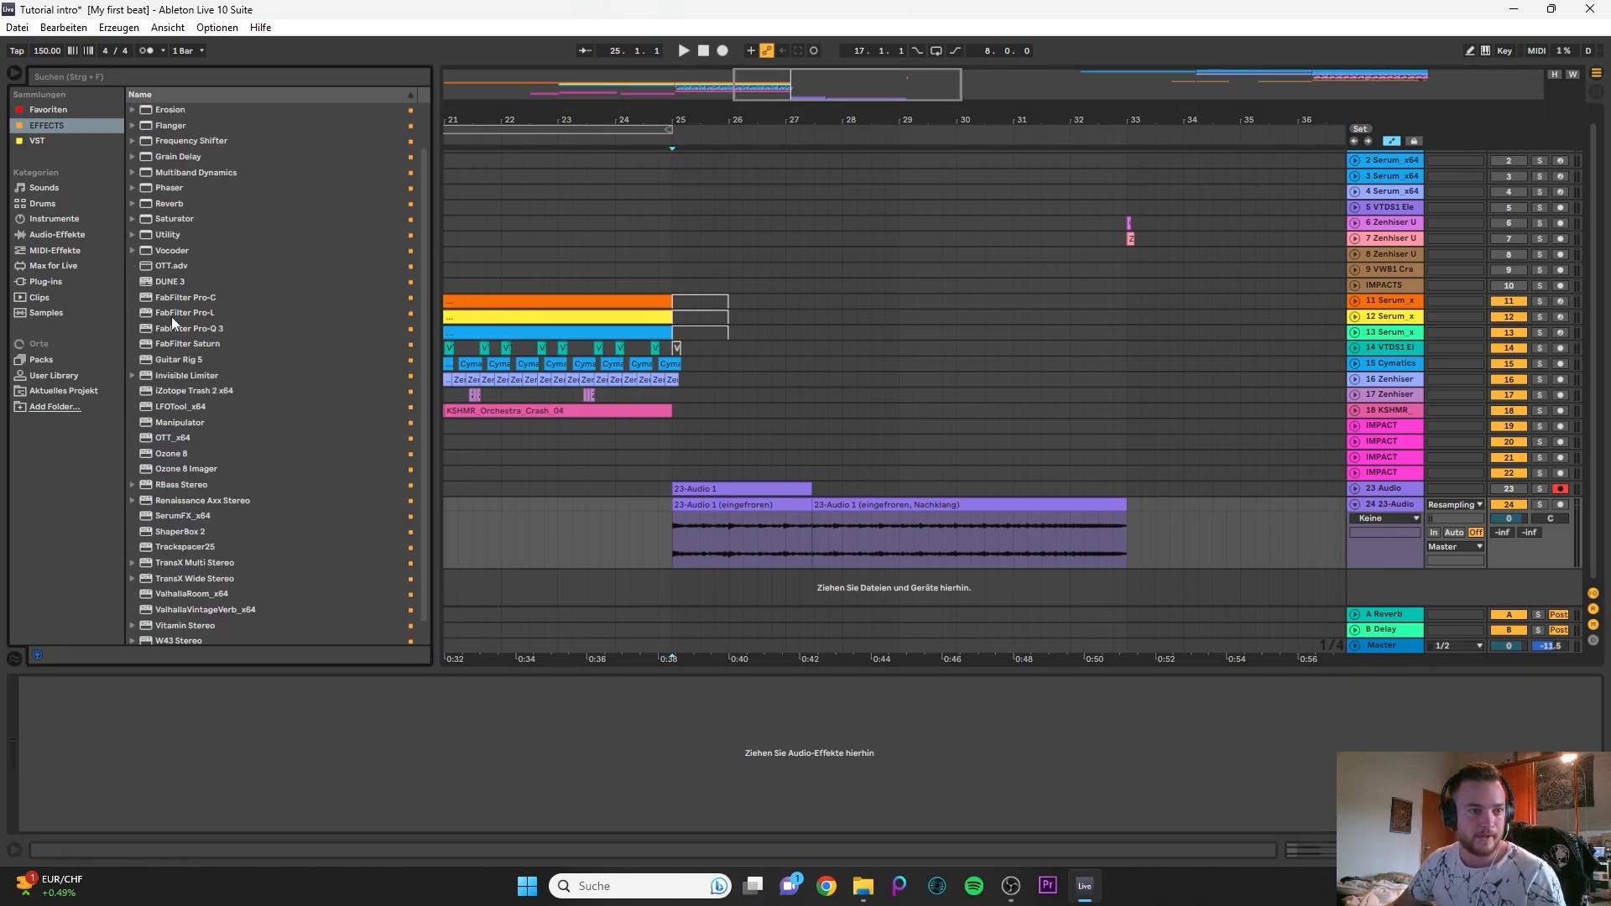
{"action": "scroll", "coordinate": [269, 510], "scroll_direction": "down", "scroll_amount": 3}
{"action": "left_click_drag", "start_coordinate": [201, 571], "coordinate": [599, 765]}
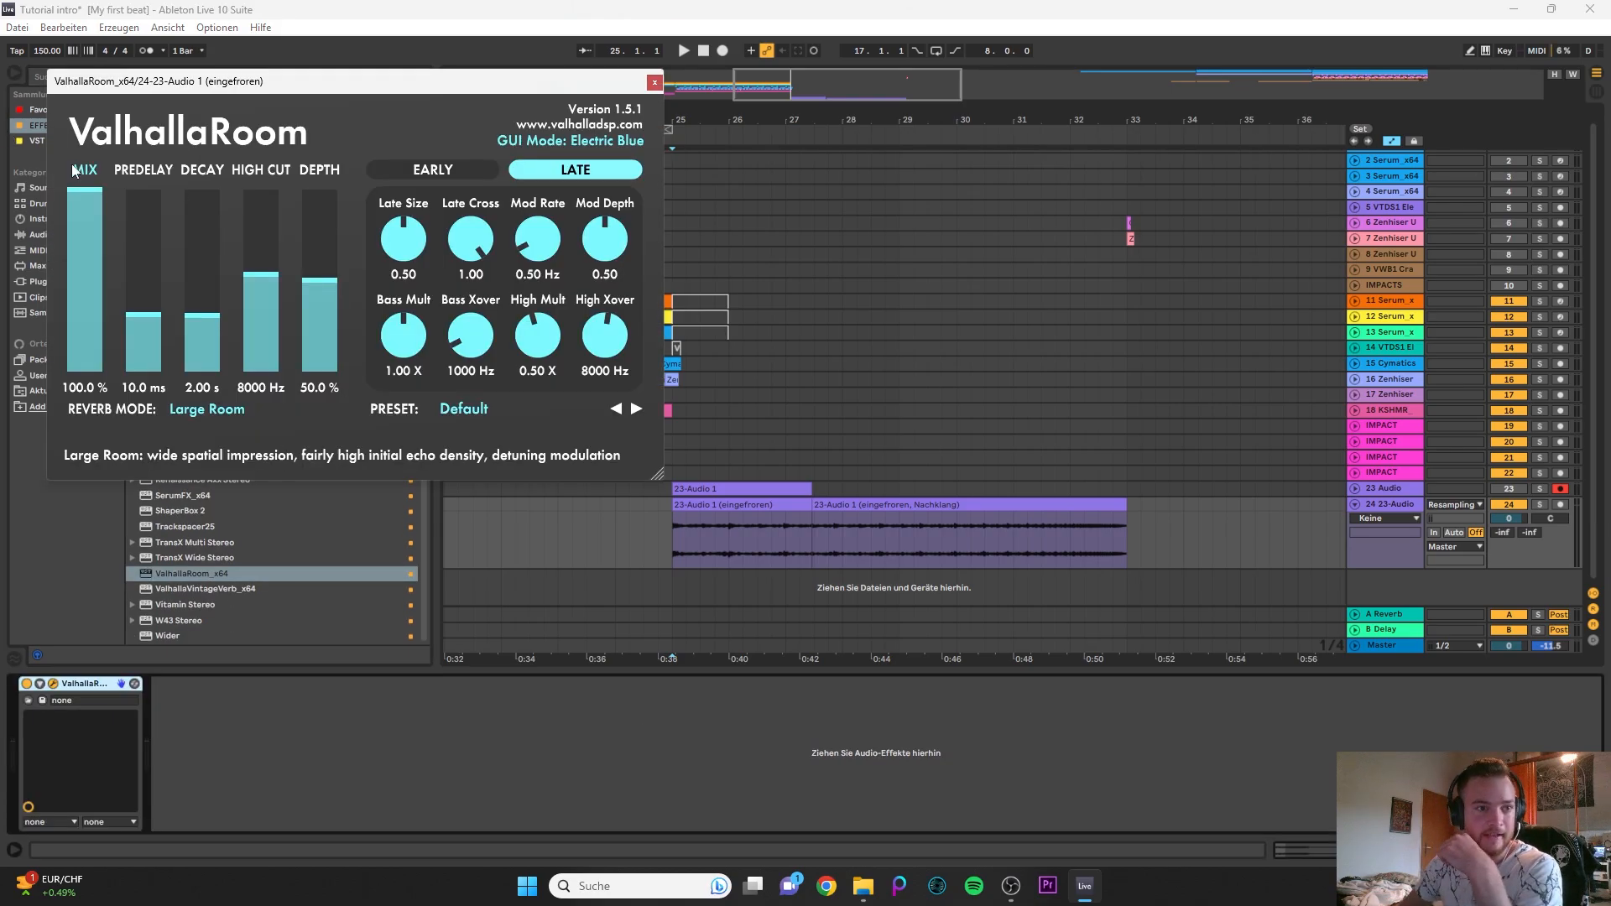
{"action": "left_click_drag", "start_coordinate": [83, 191], "coordinate": [84, 373]}
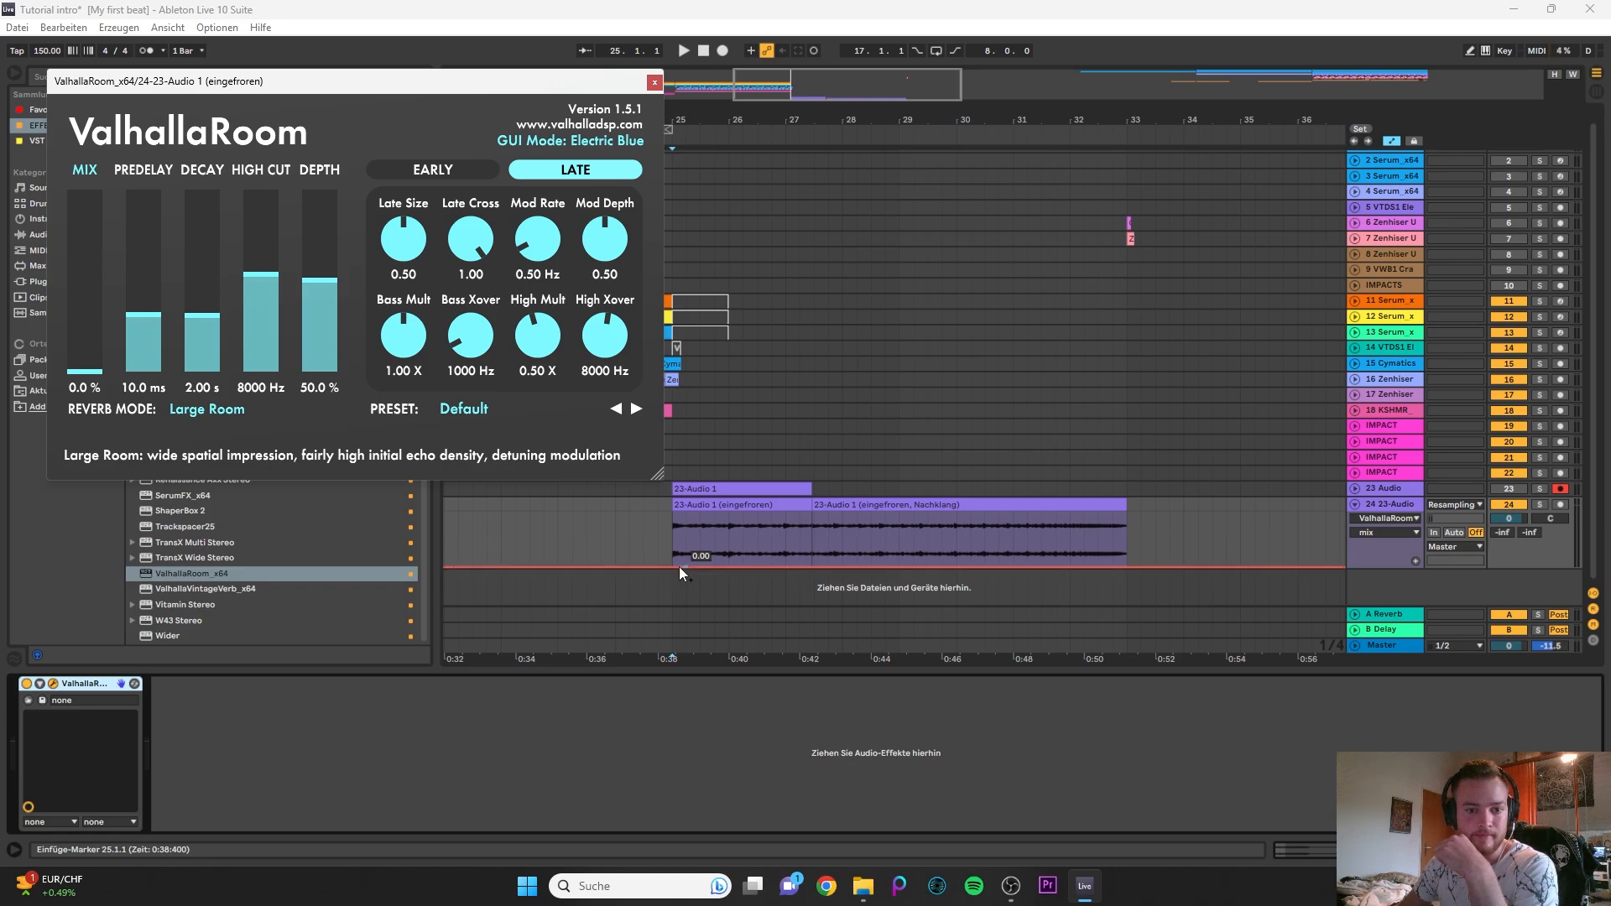
- Automate the reverb mix on track 24 to rise from 0 at bar 25 to about 0.67 at bar 33 and fall back to 0 past bar 36
{"action": "left_click_drag", "start_coordinate": [676, 566], "coordinate": [676, 567]}
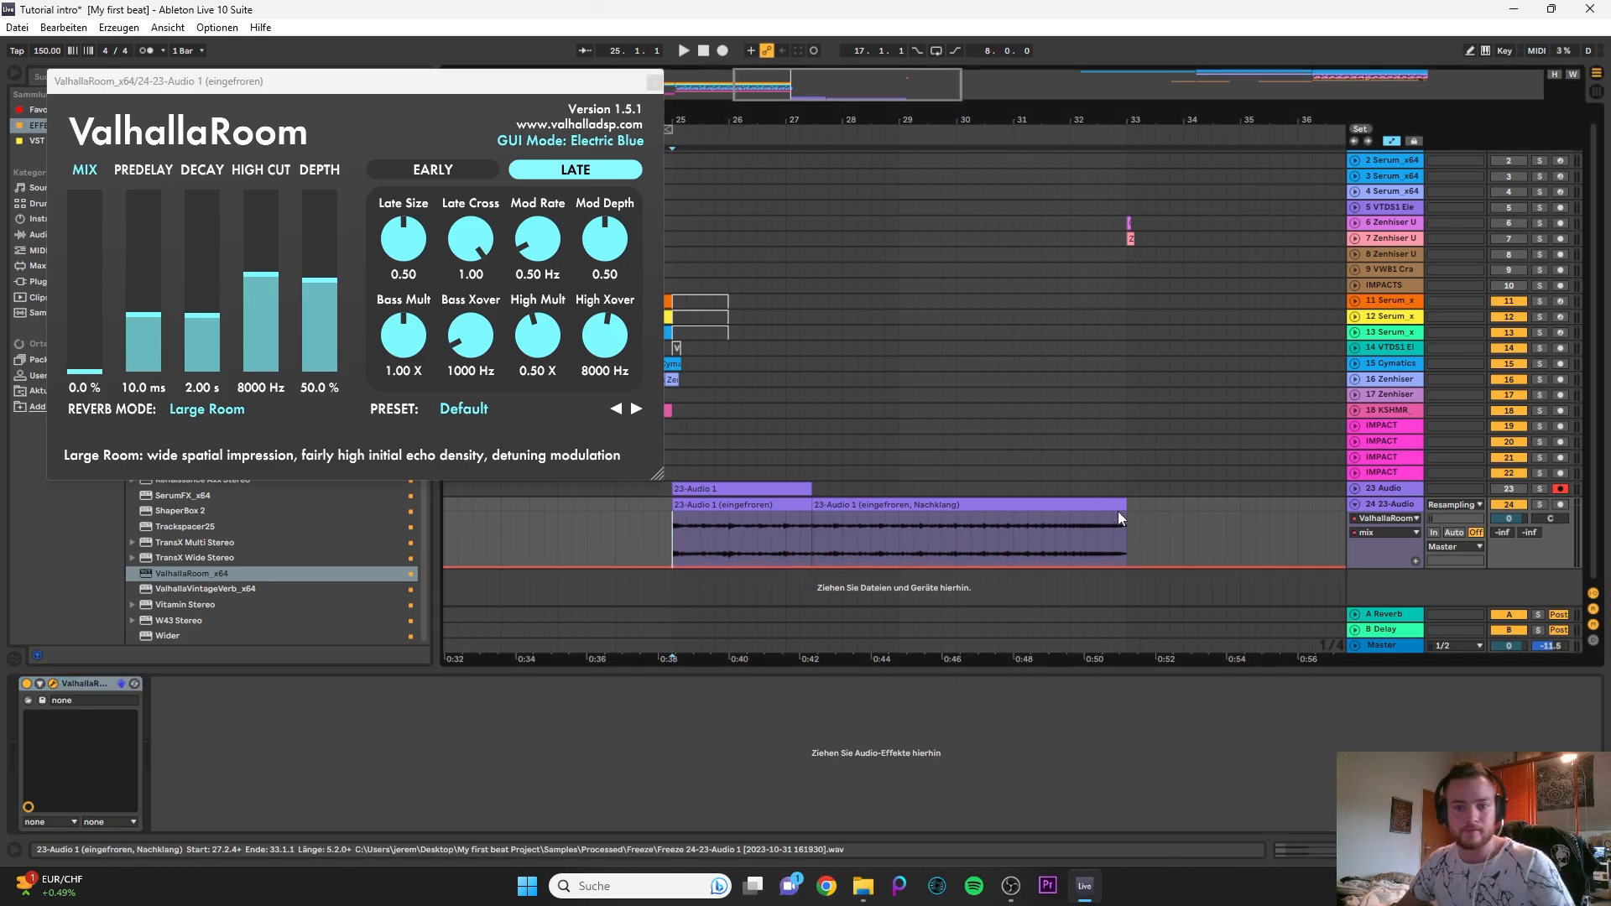
{"action": "mouse_move", "coordinate": [1126, 567]}
{"action": "left_mouse_down"}
{"action": "mouse_move", "coordinate": [1126, 515]}
{"action": "mouse_move", "coordinate": [1126, 530]}
{"action": "left_mouse_up"}
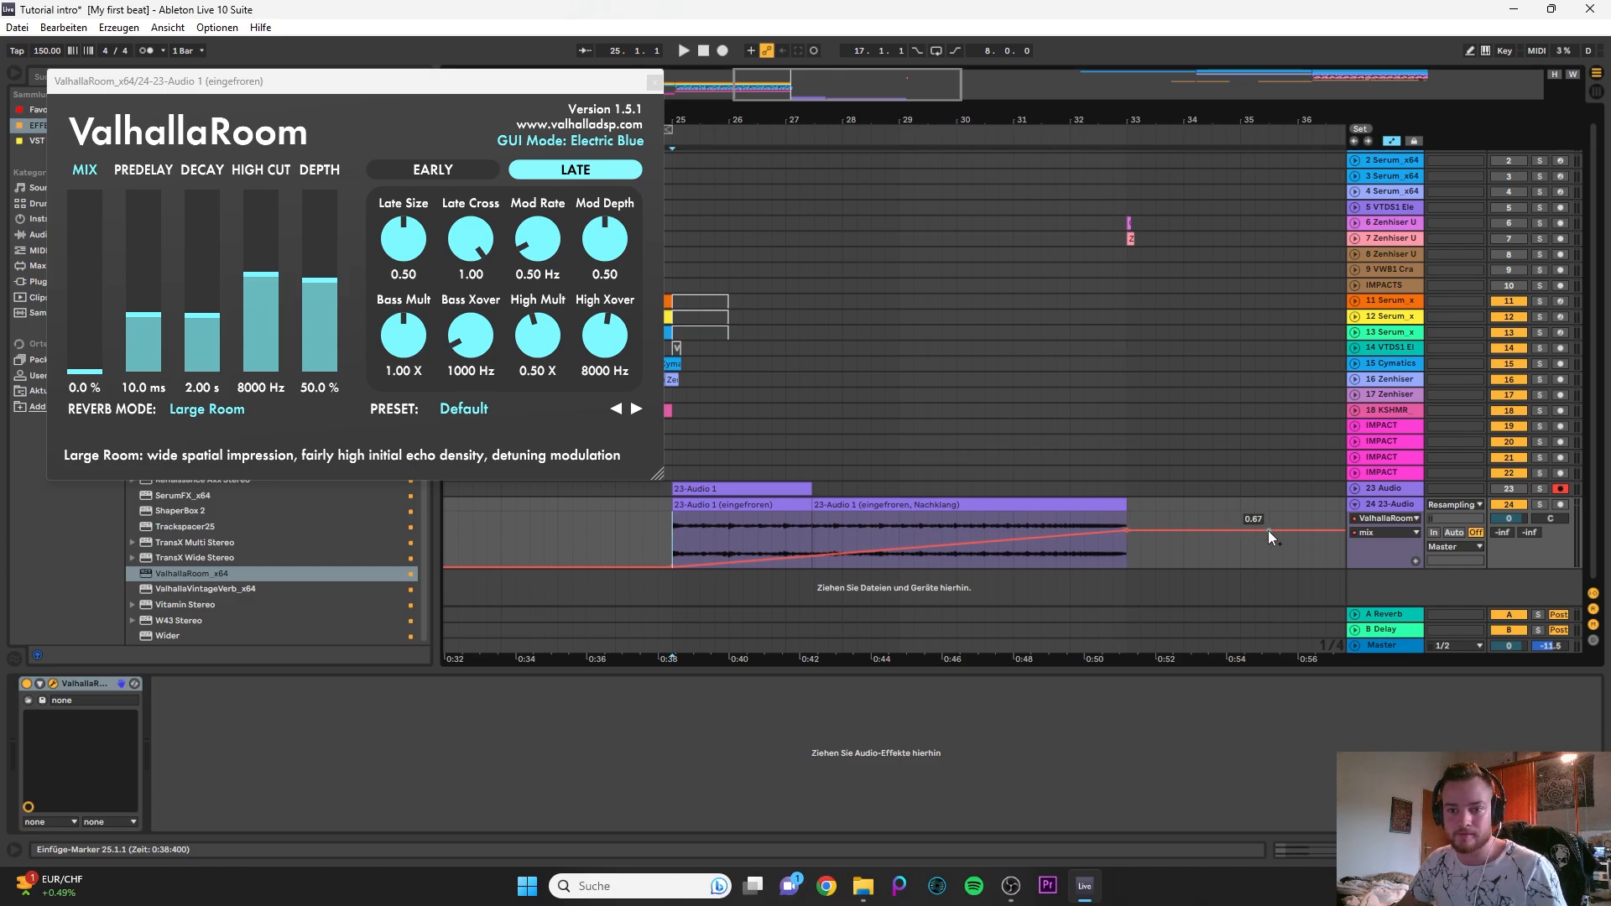
{"action": "left_click_drag", "start_coordinate": [1268, 530], "coordinate": [1325, 567]}
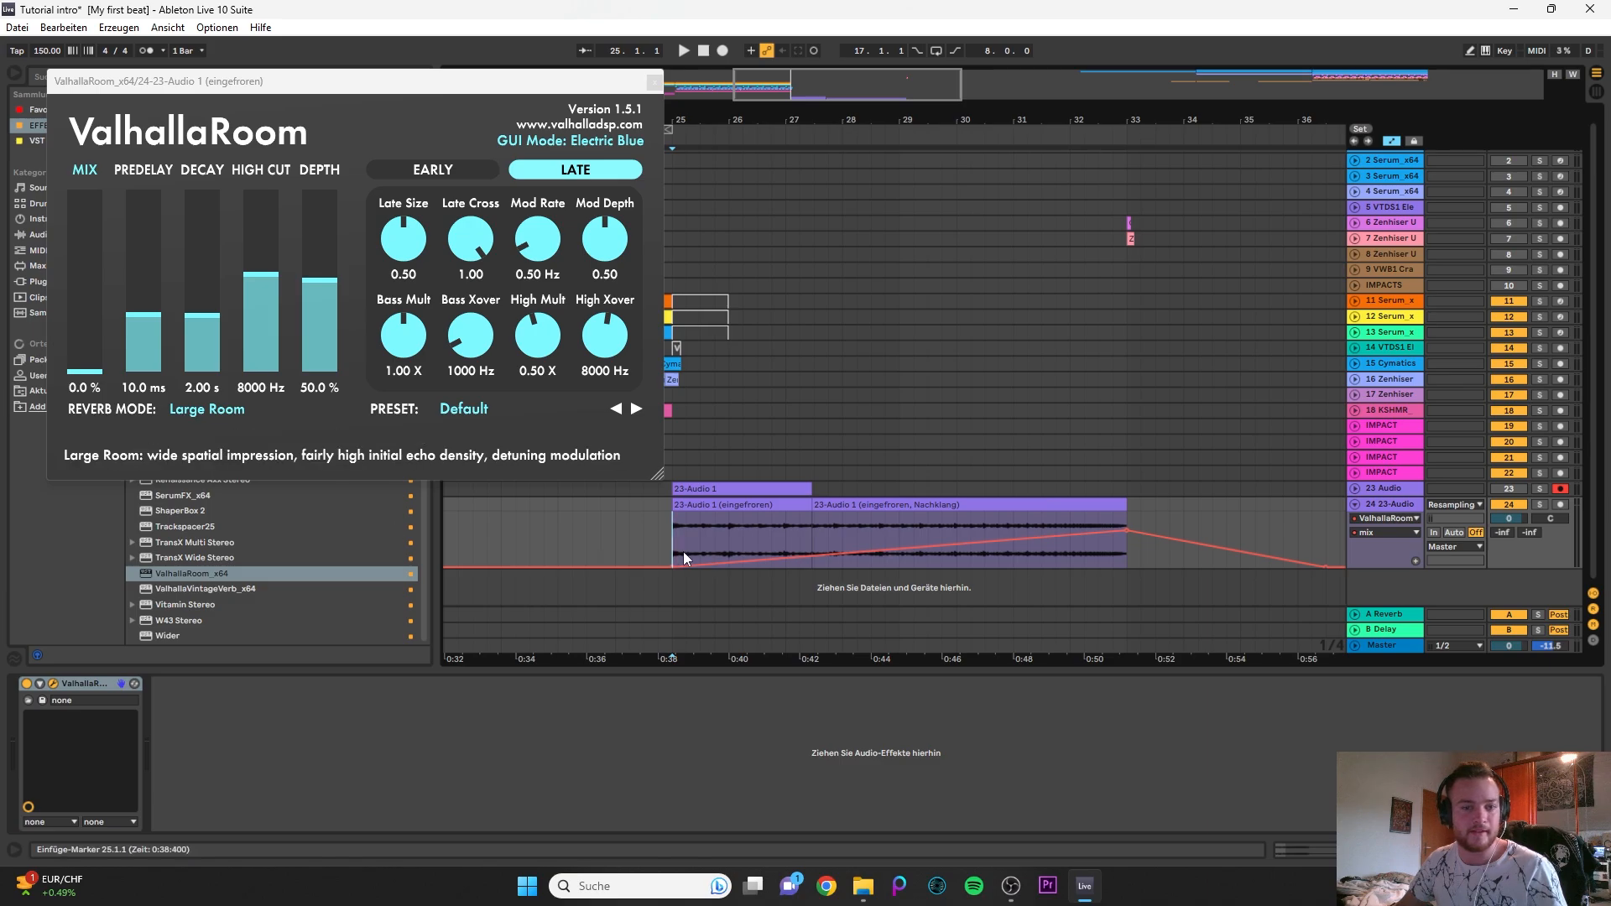
- Play the reverb build-up in solo from bar 25, curve its rising mix automation so it starts slowly, and close the ValhallaRoom window
{"action": "key", "text": "space"}
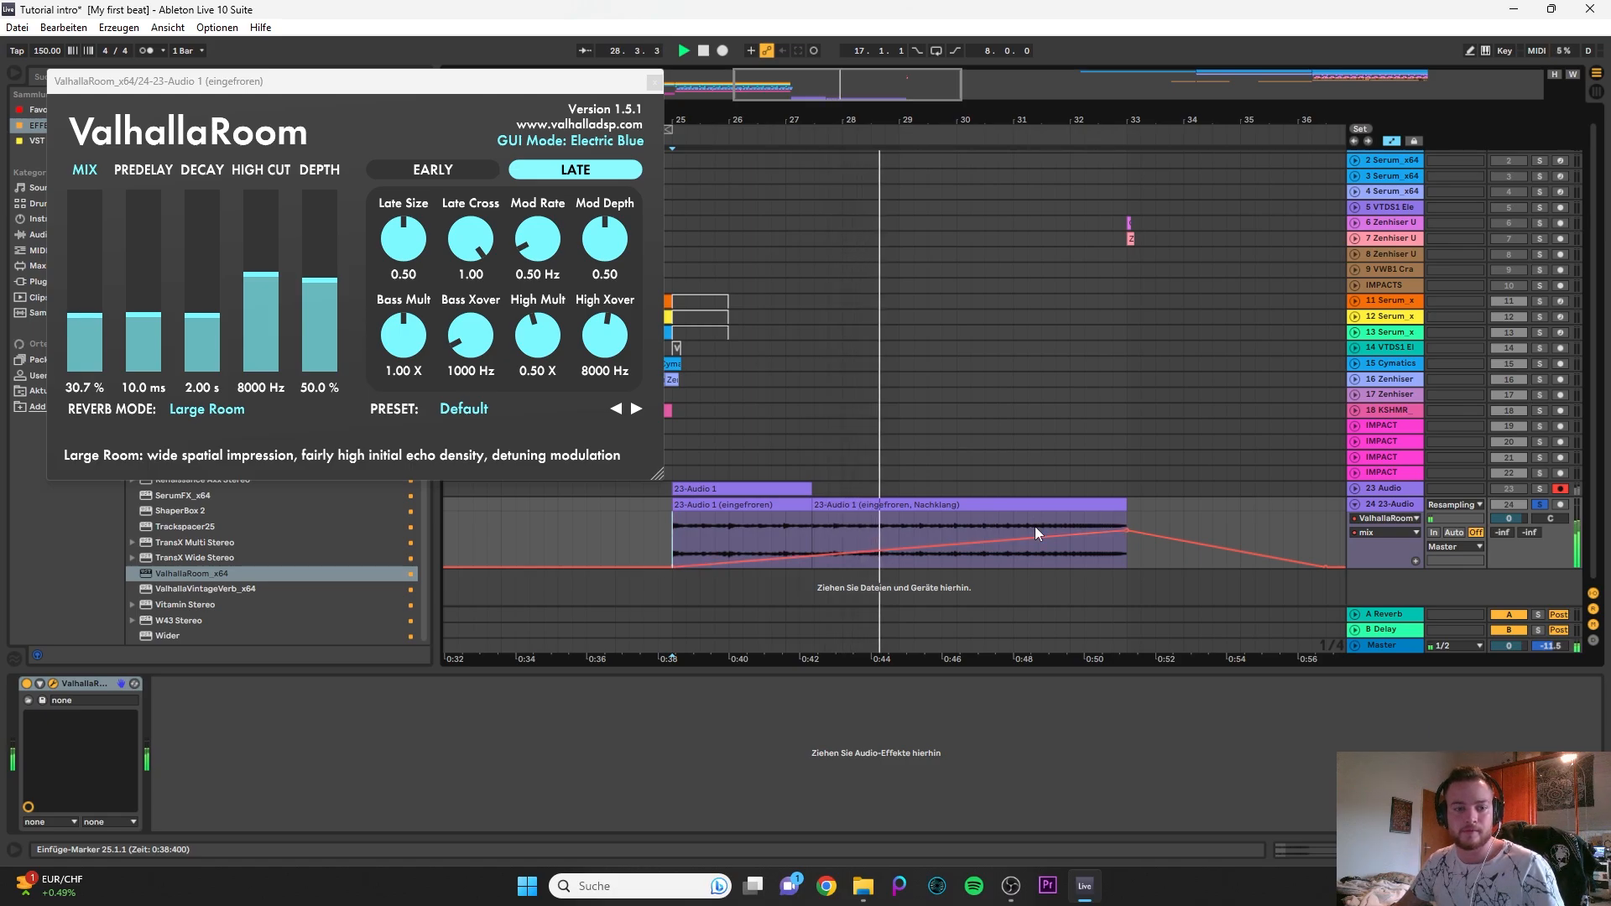
{"action": "left_click_drag", "start_coordinate": [1015, 546], "coordinate": [1073, 539]}
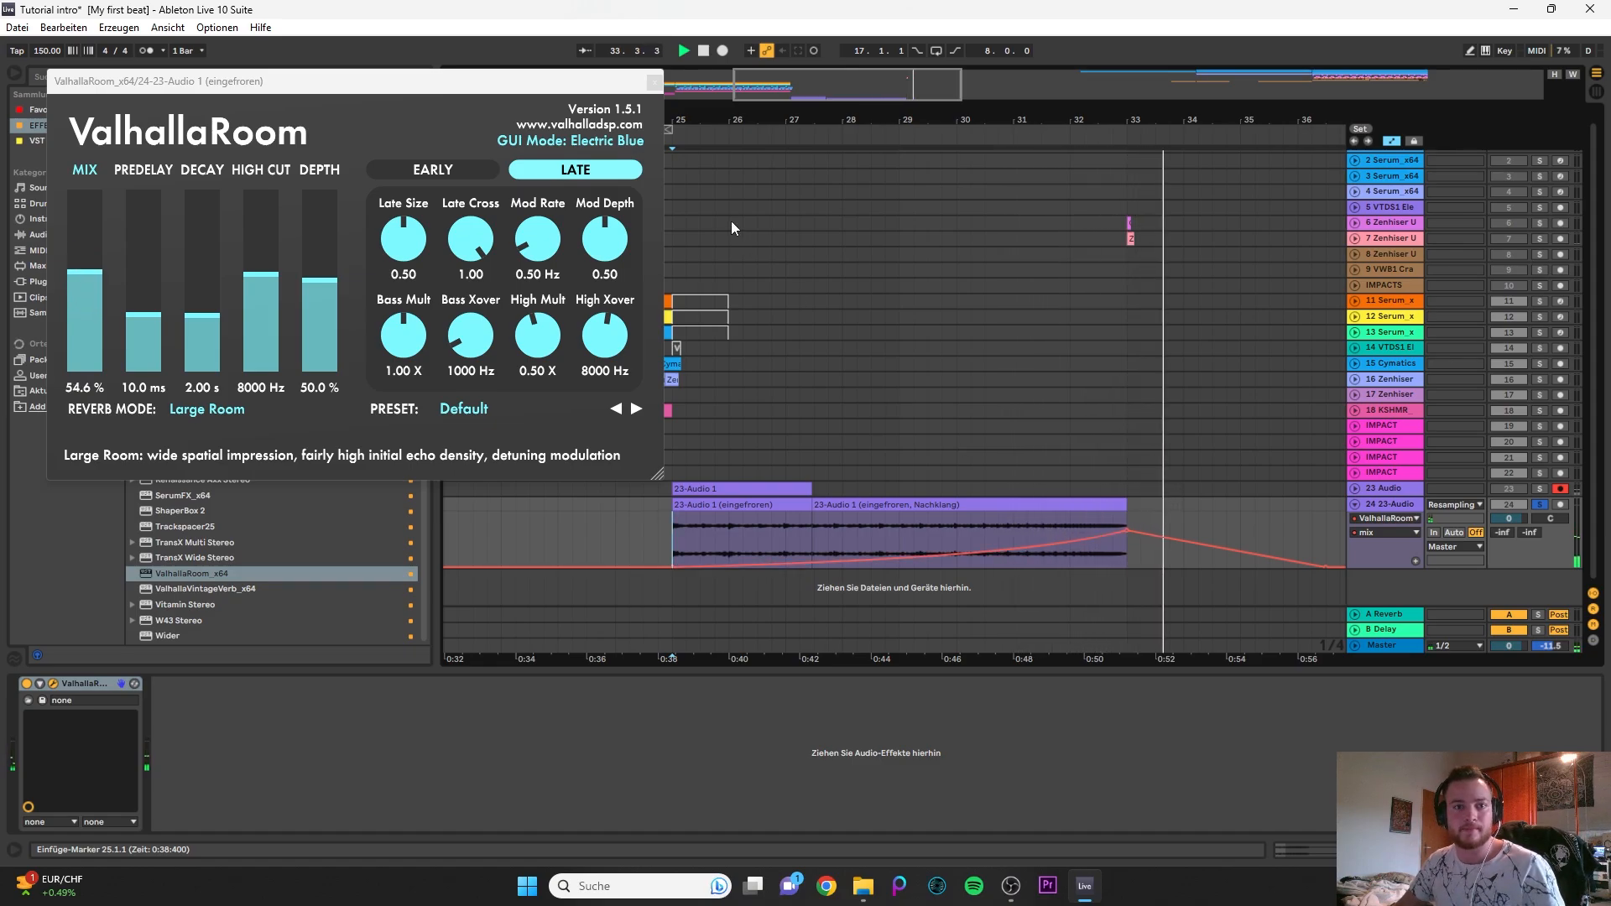
{"action": "key", "text": "space"}
{"action": "left_click", "coordinate": [653, 82]}
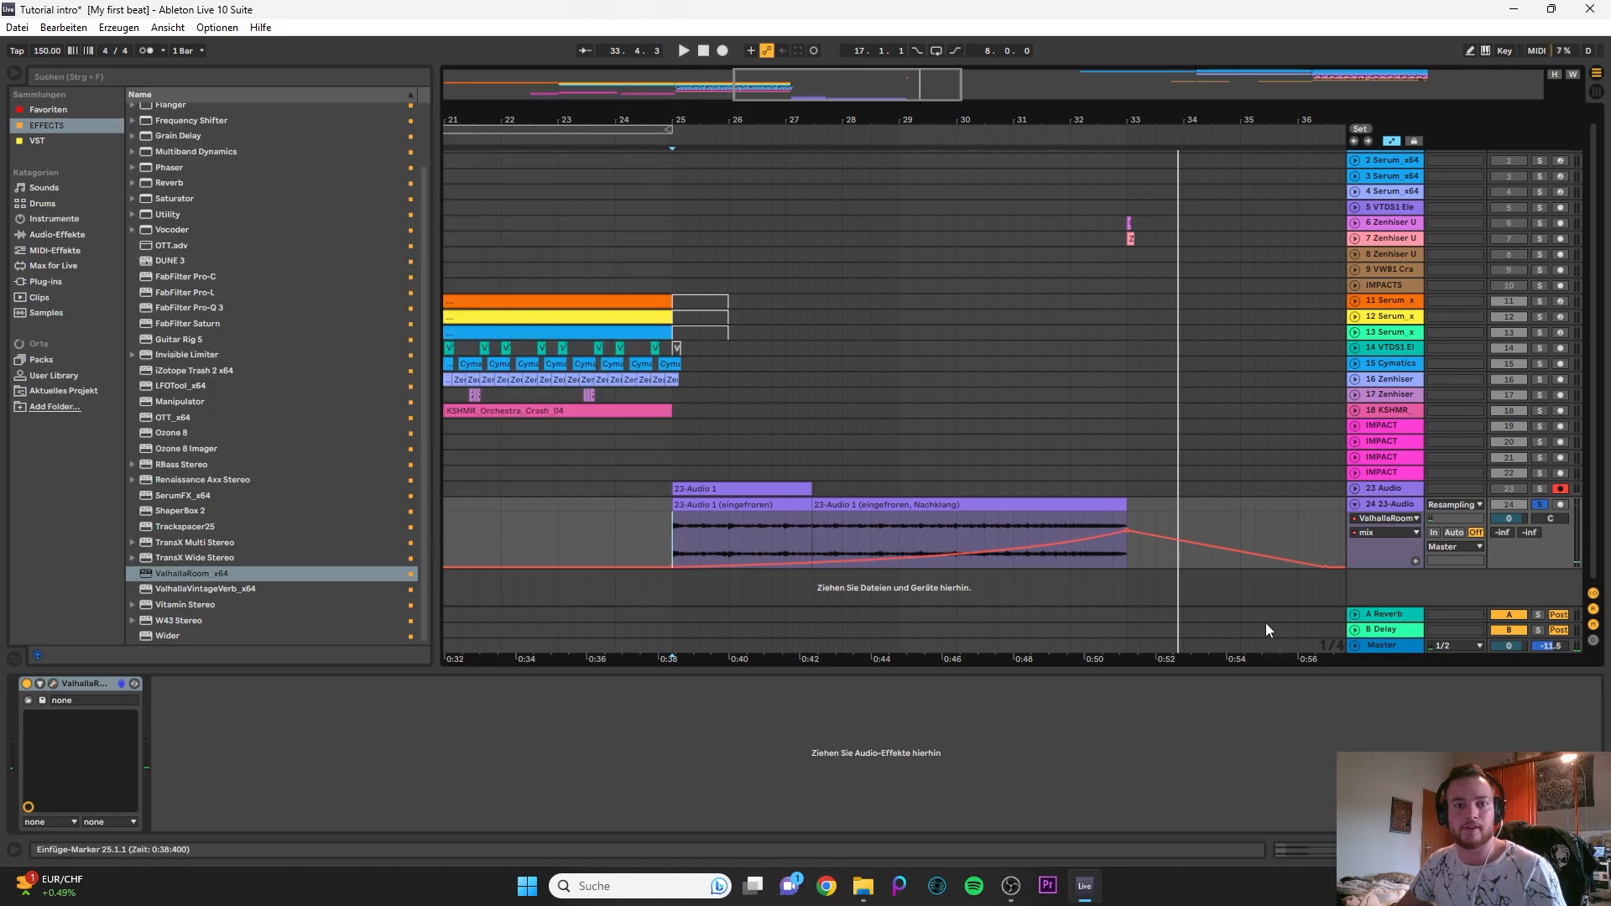
- Fold track 24, insert a new audio track below it and raise its EQ Eight low cut to 599 Hz
{"action": "left_click", "coordinate": [1383, 494]}
{"action": "double_click", "coordinate": [1385, 502]}
{"action": "left_click", "coordinate": [1396, 516]}
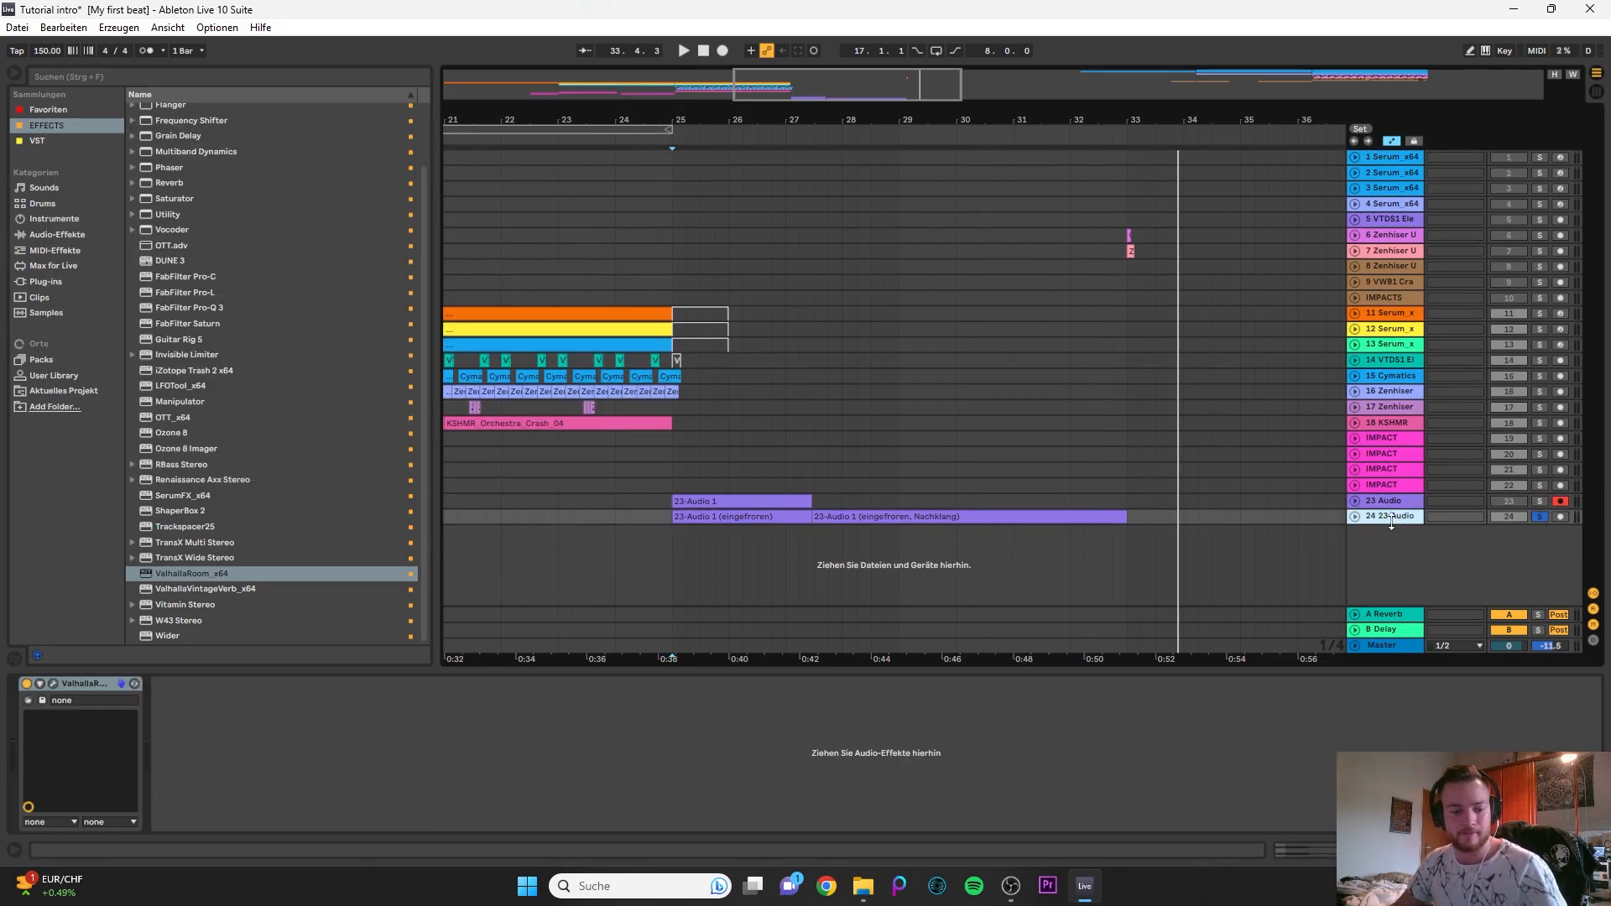
{"action": "key", "text": "ctrl+t"}
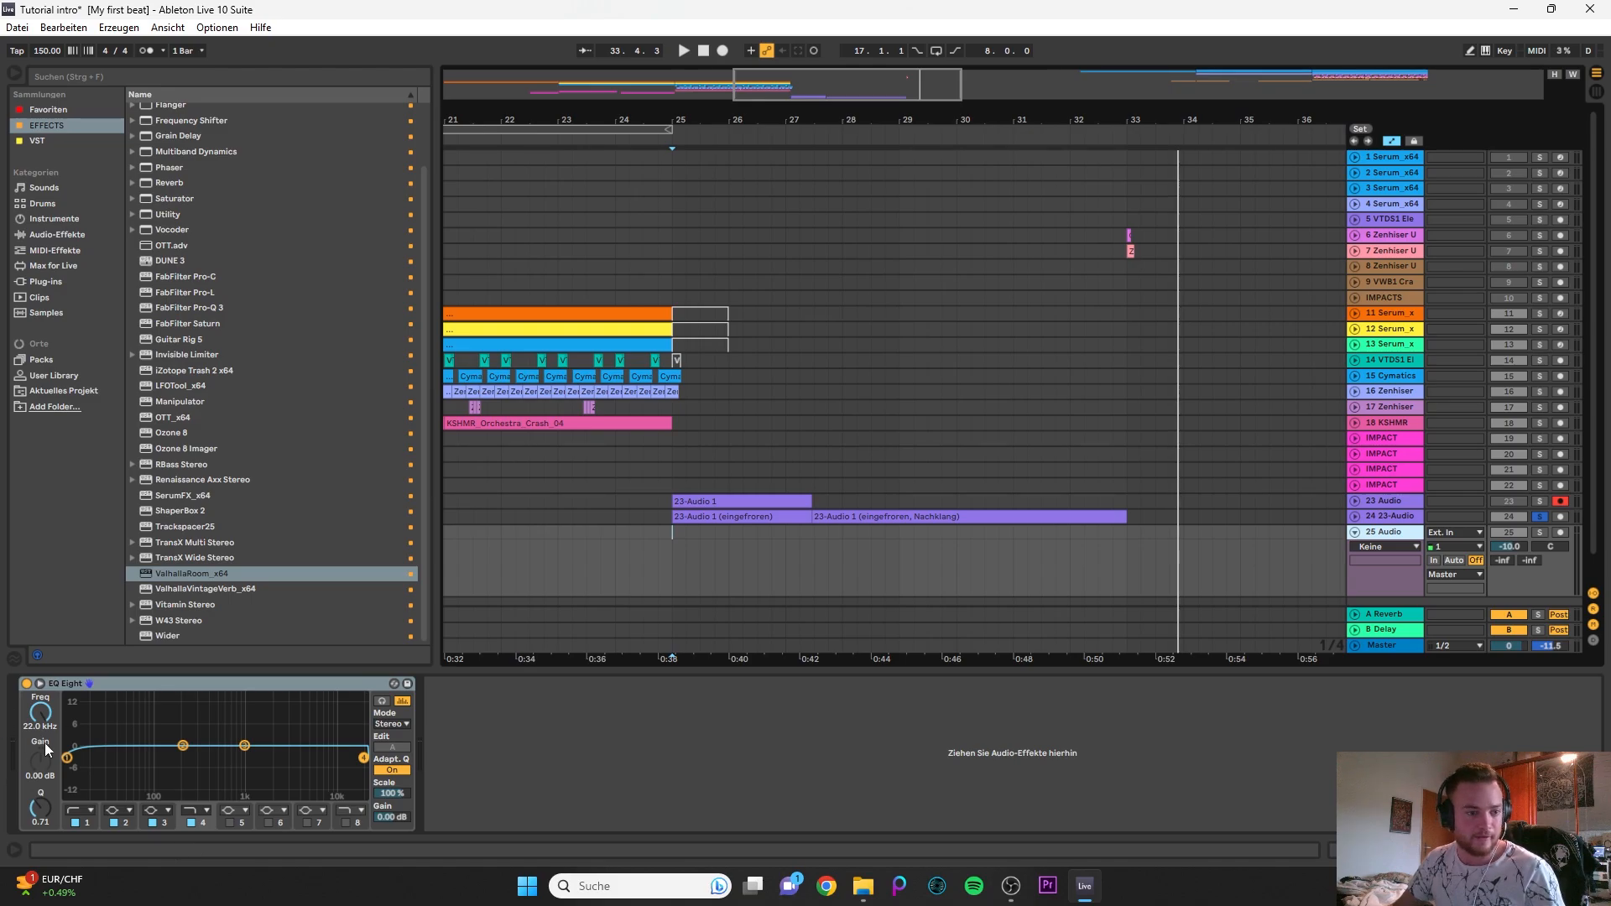
{"action": "left_click", "coordinate": [67, 757]}
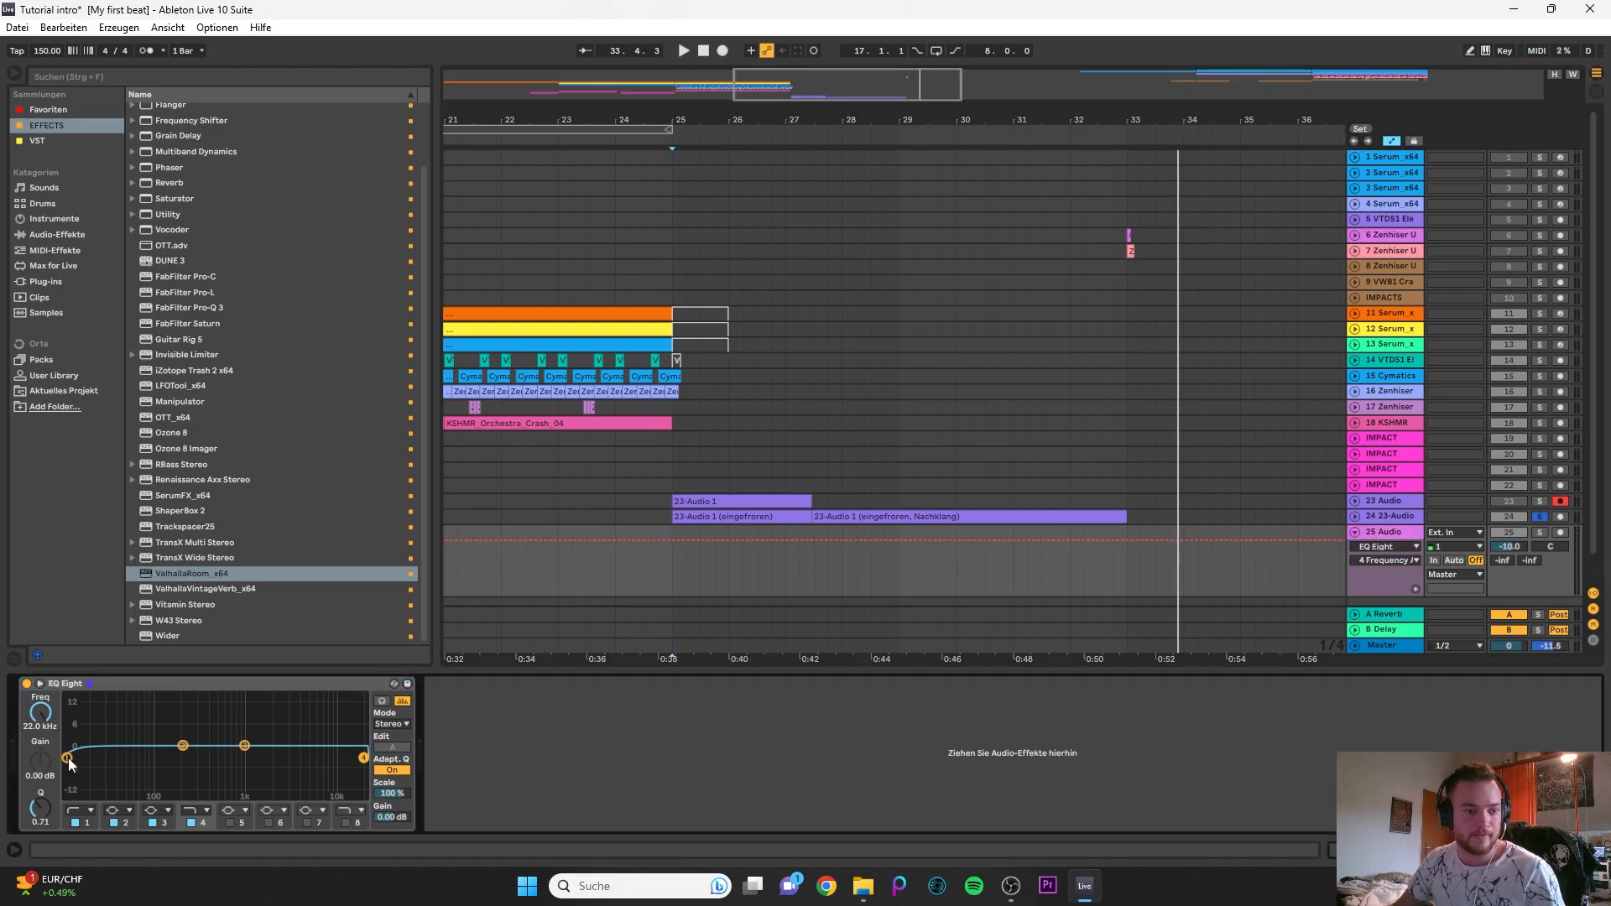
{"action": "left_click_drag", "start_coordinate": [68, 760], "coordinate": [225, 758]}
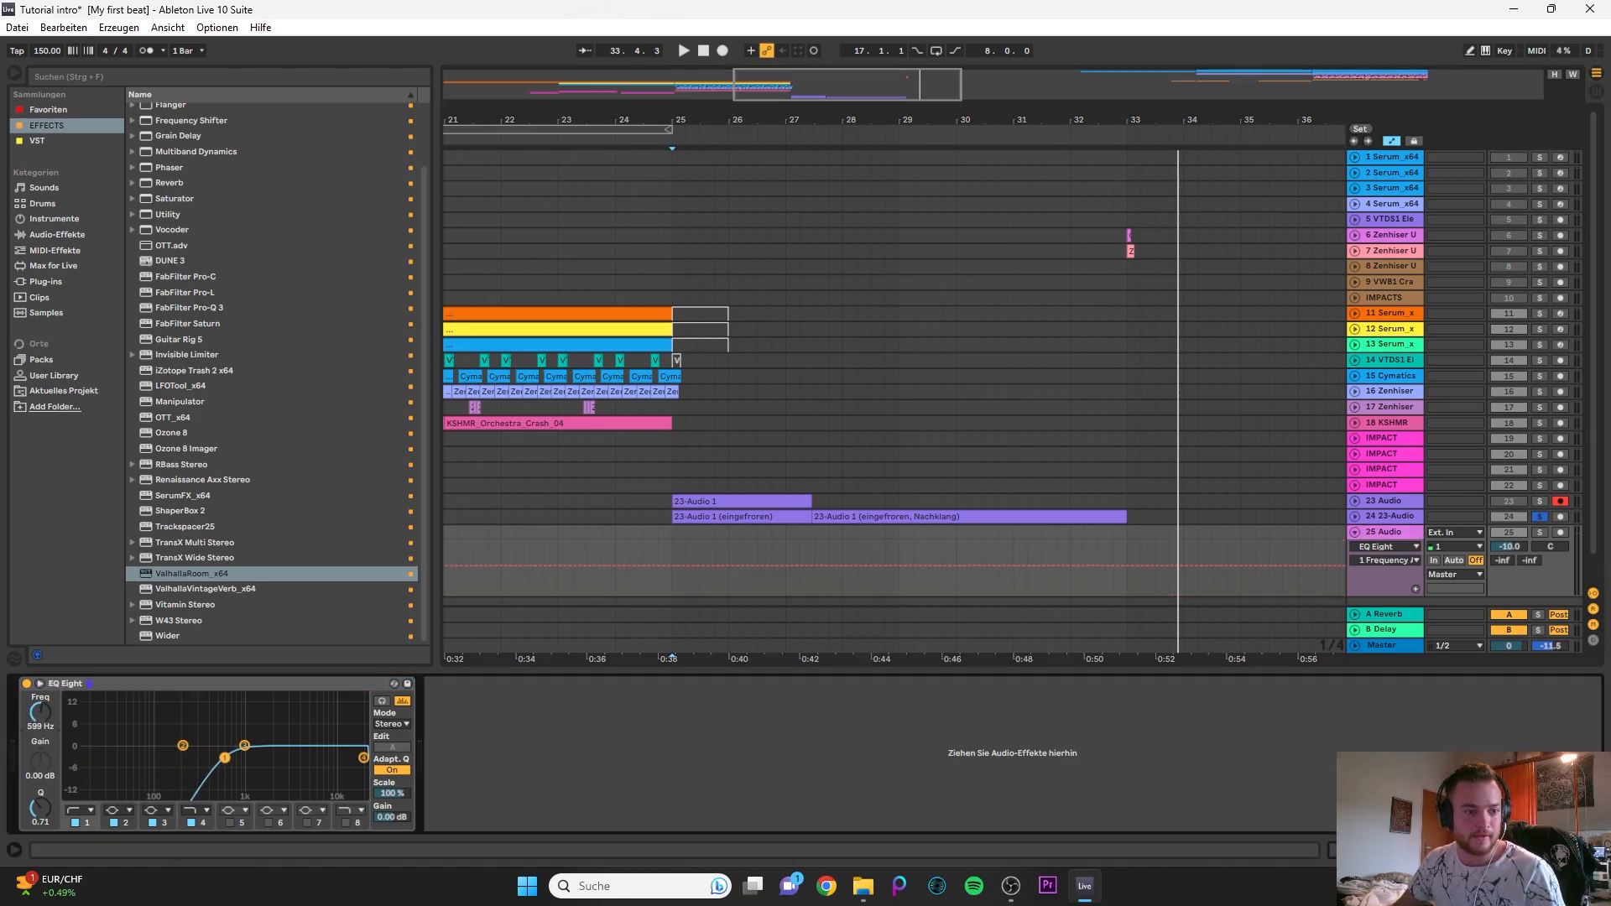
- Set the new audio track's volume to -15 dB and rename the track UPLIFTER
{"action": "scroll", "coordinate": [1055, 537], "scroll_direction": "down", "scroll_amount": 1}
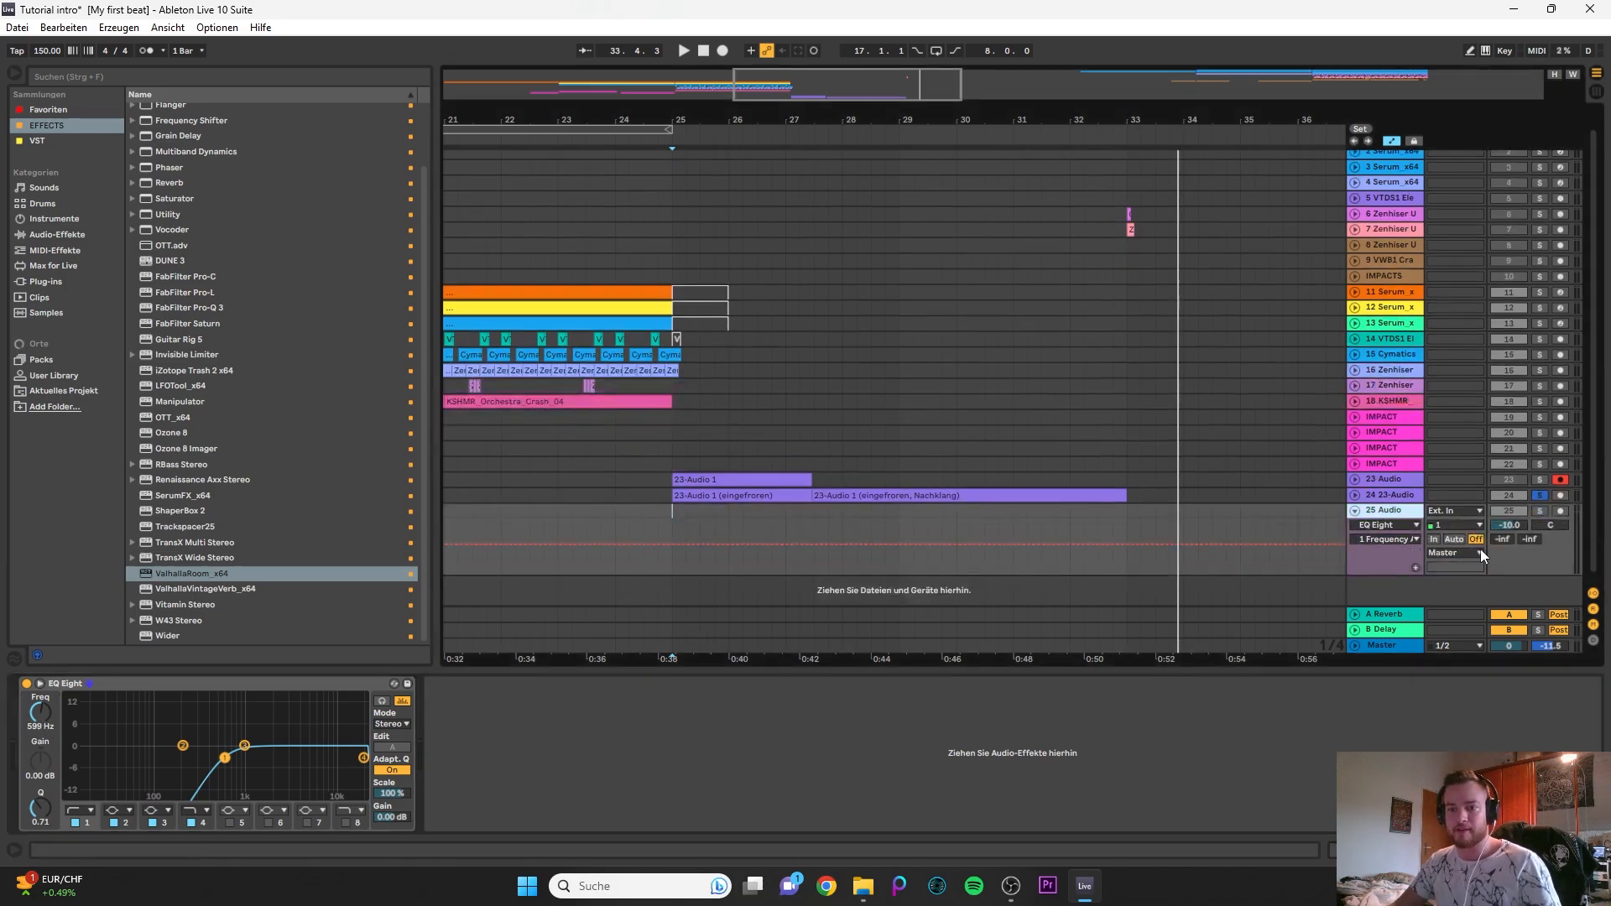
{"action": "left_click", "coordinate": [1508, 525]}
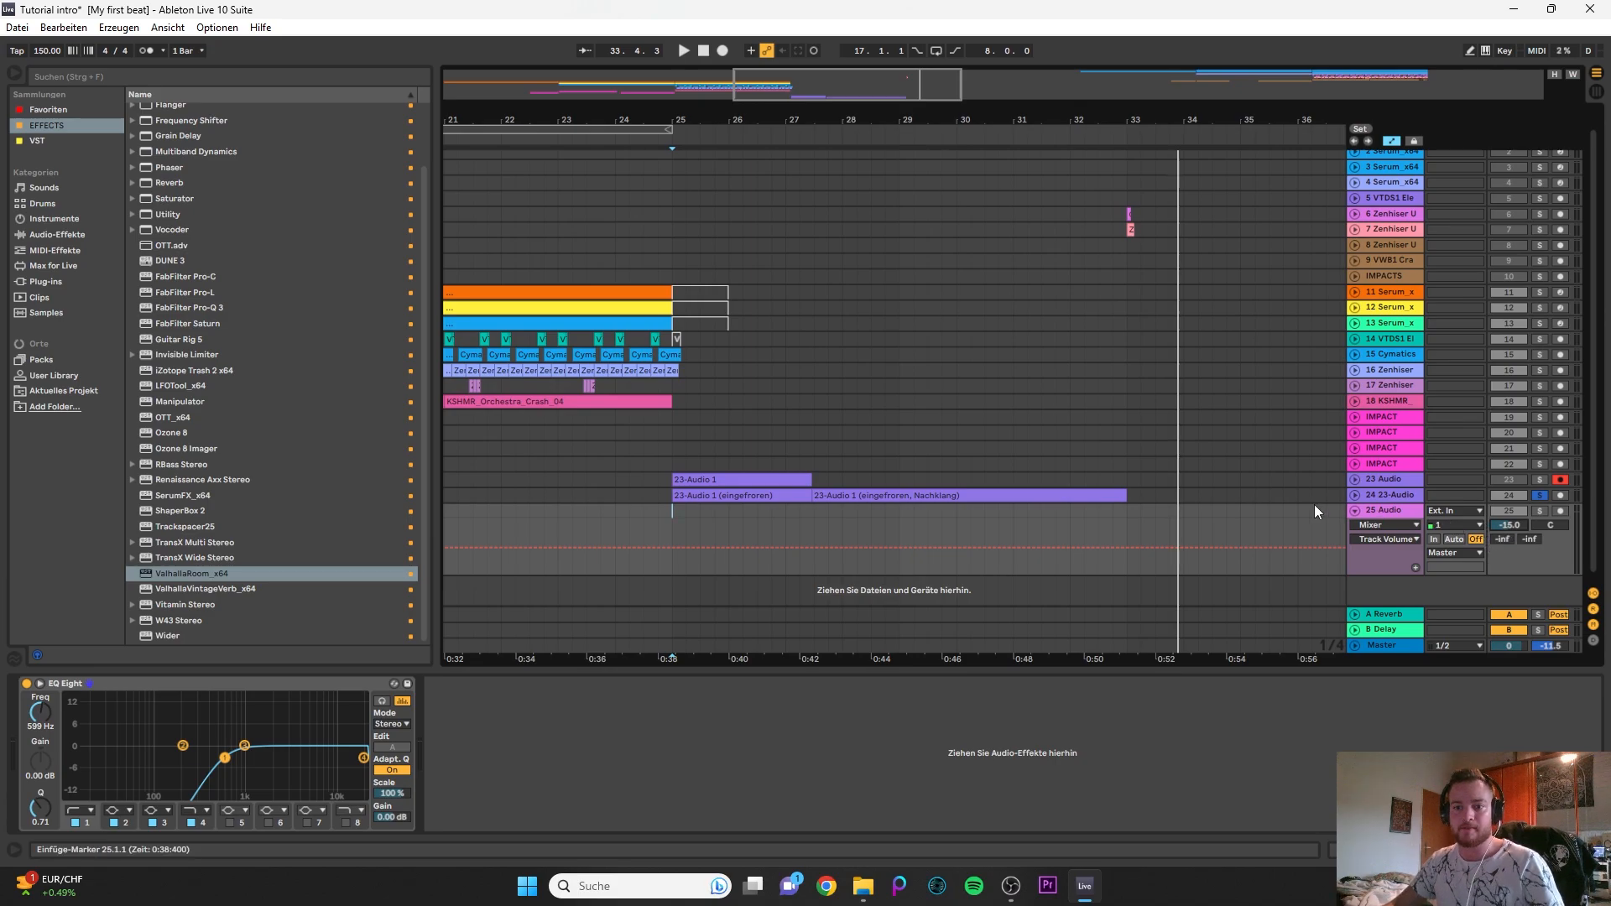
{"action": "left_click", "coordinate": [1391, 497]}
{"action": "left_click", "coordinate": [1394, 511]}
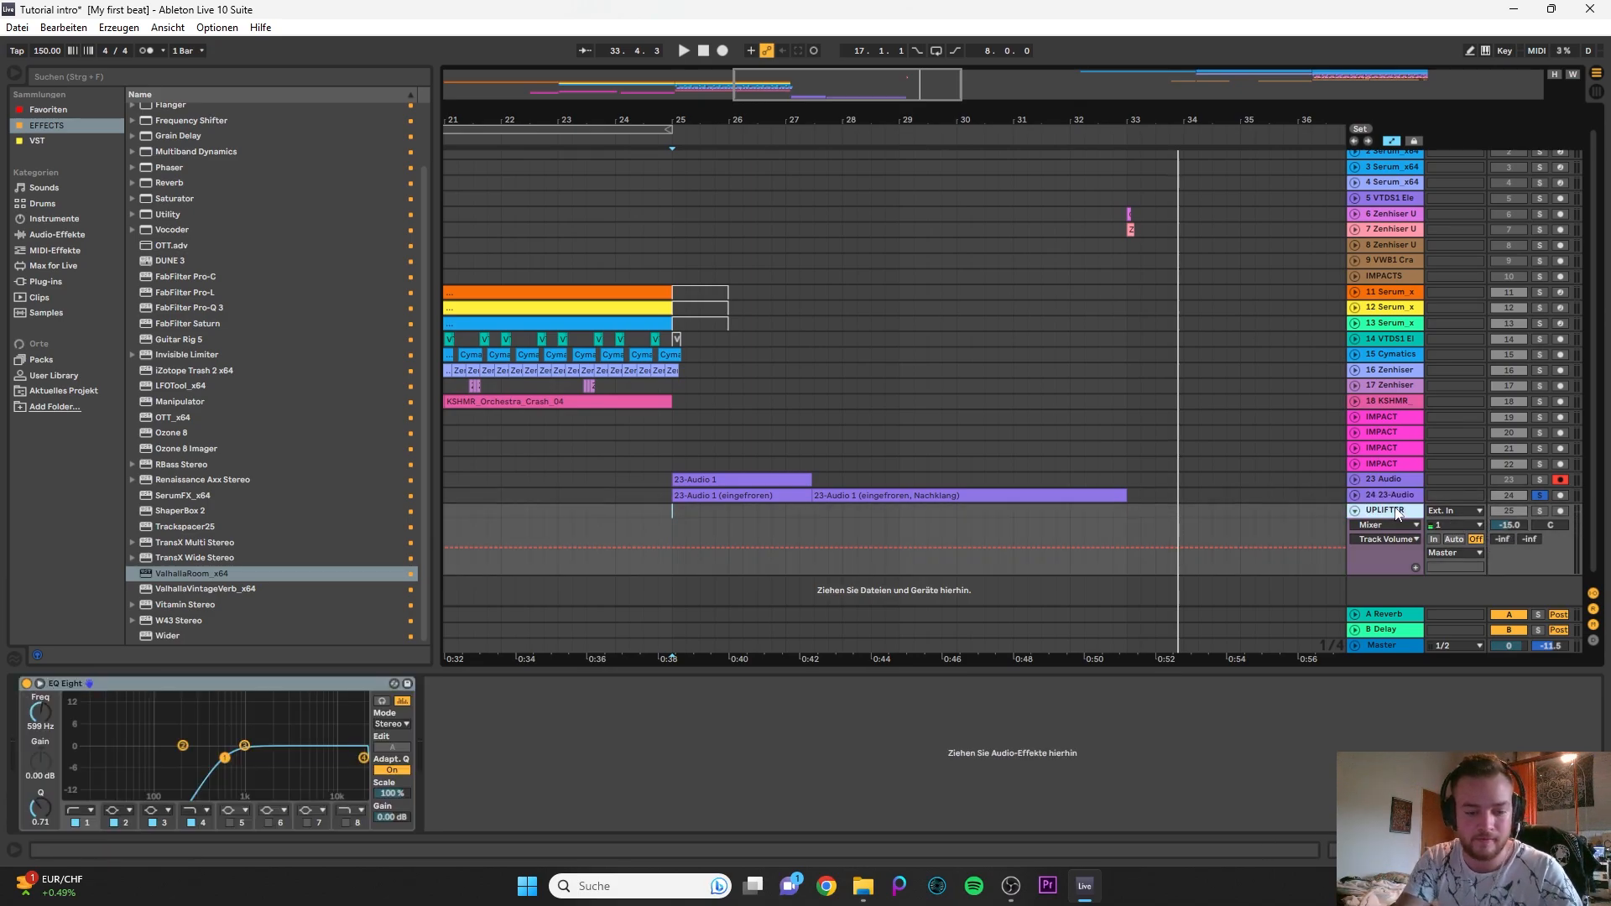
- Duplicate the UPLIFTER track three times and select the first one
{"action": "left_click", "coordinate": [1385, 499]}
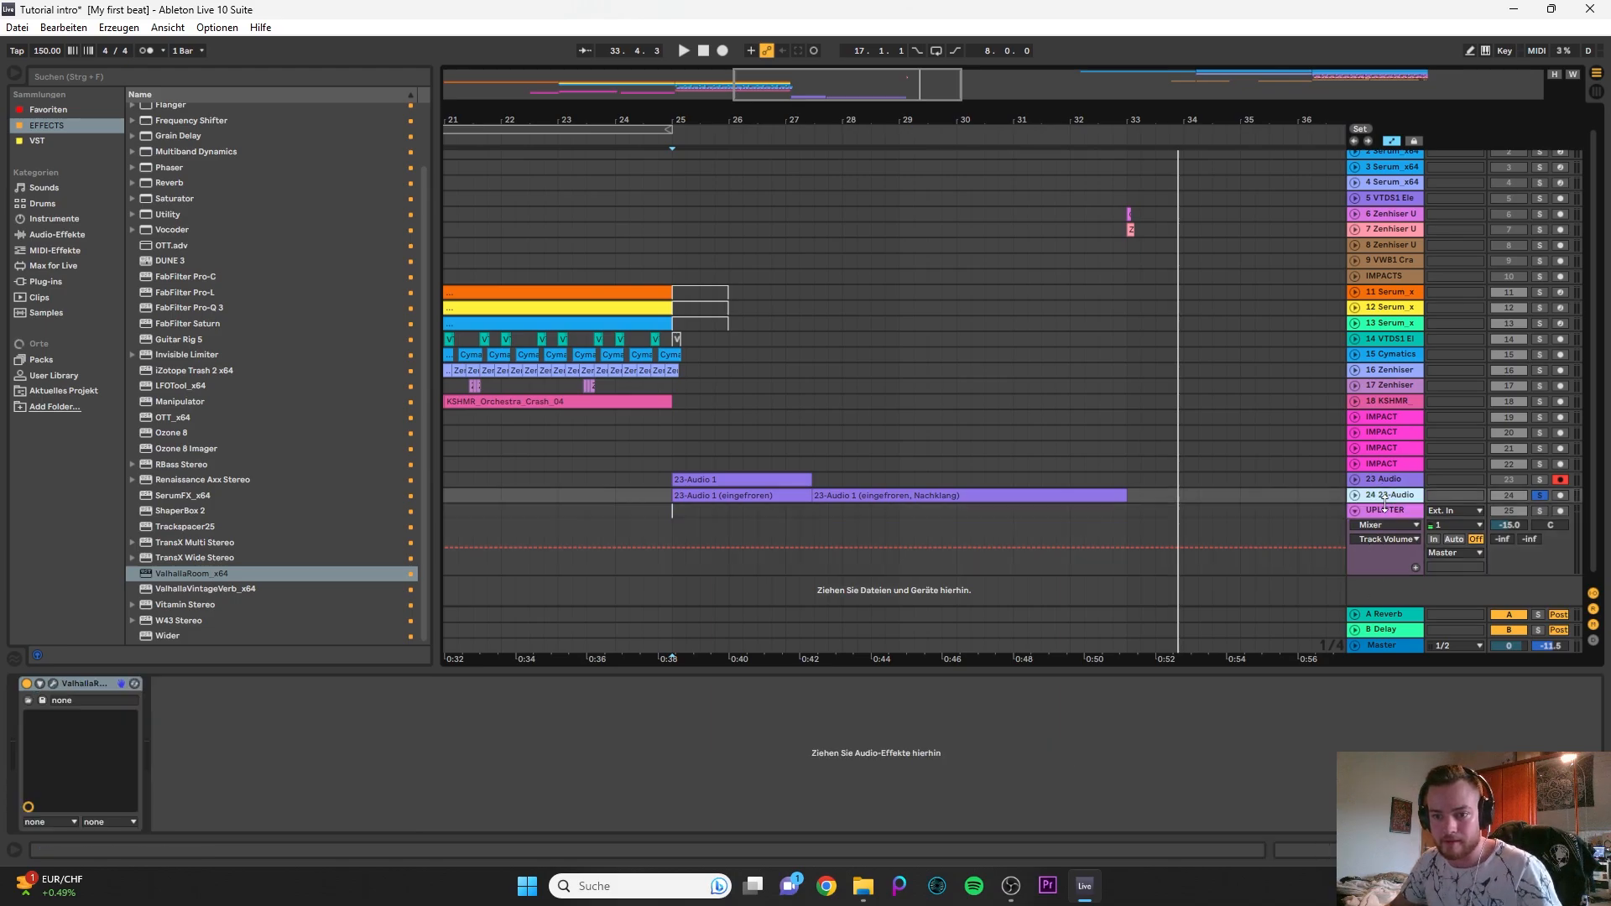
{"action": "left_click", "coordinate": [1385, 510]}
{"action": "key", "text": "ctrl+d"}
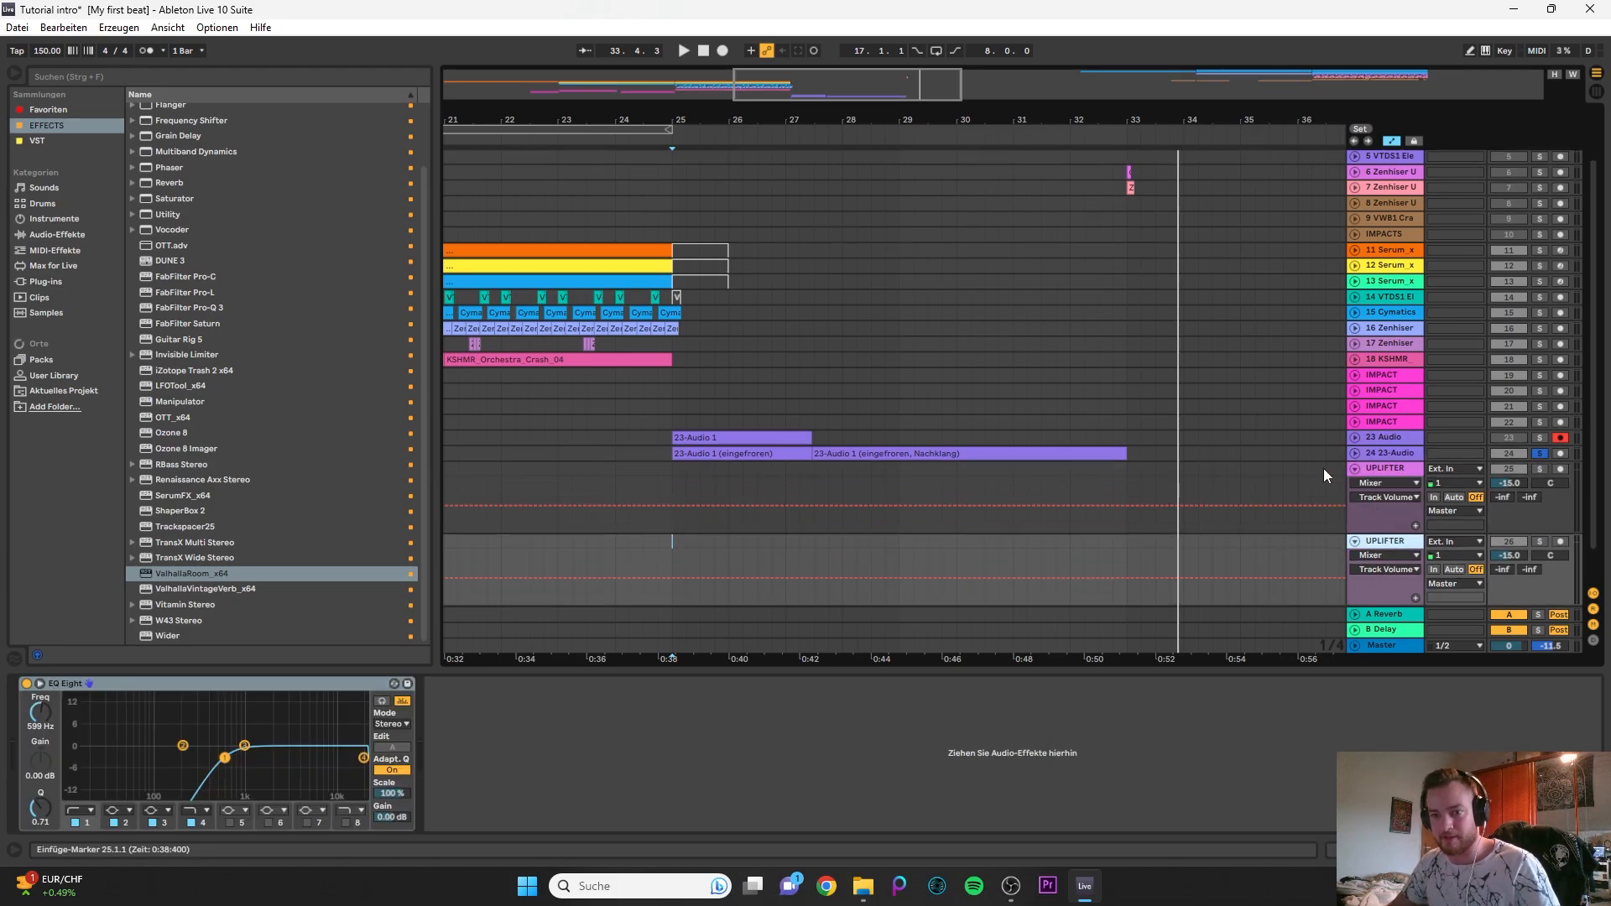
{"action": "key", "text": "ctrl+d"}
{"action": "key", "text": "ctrl+d"}
{"action": "left_click", "coordinate": [1374, 323]}
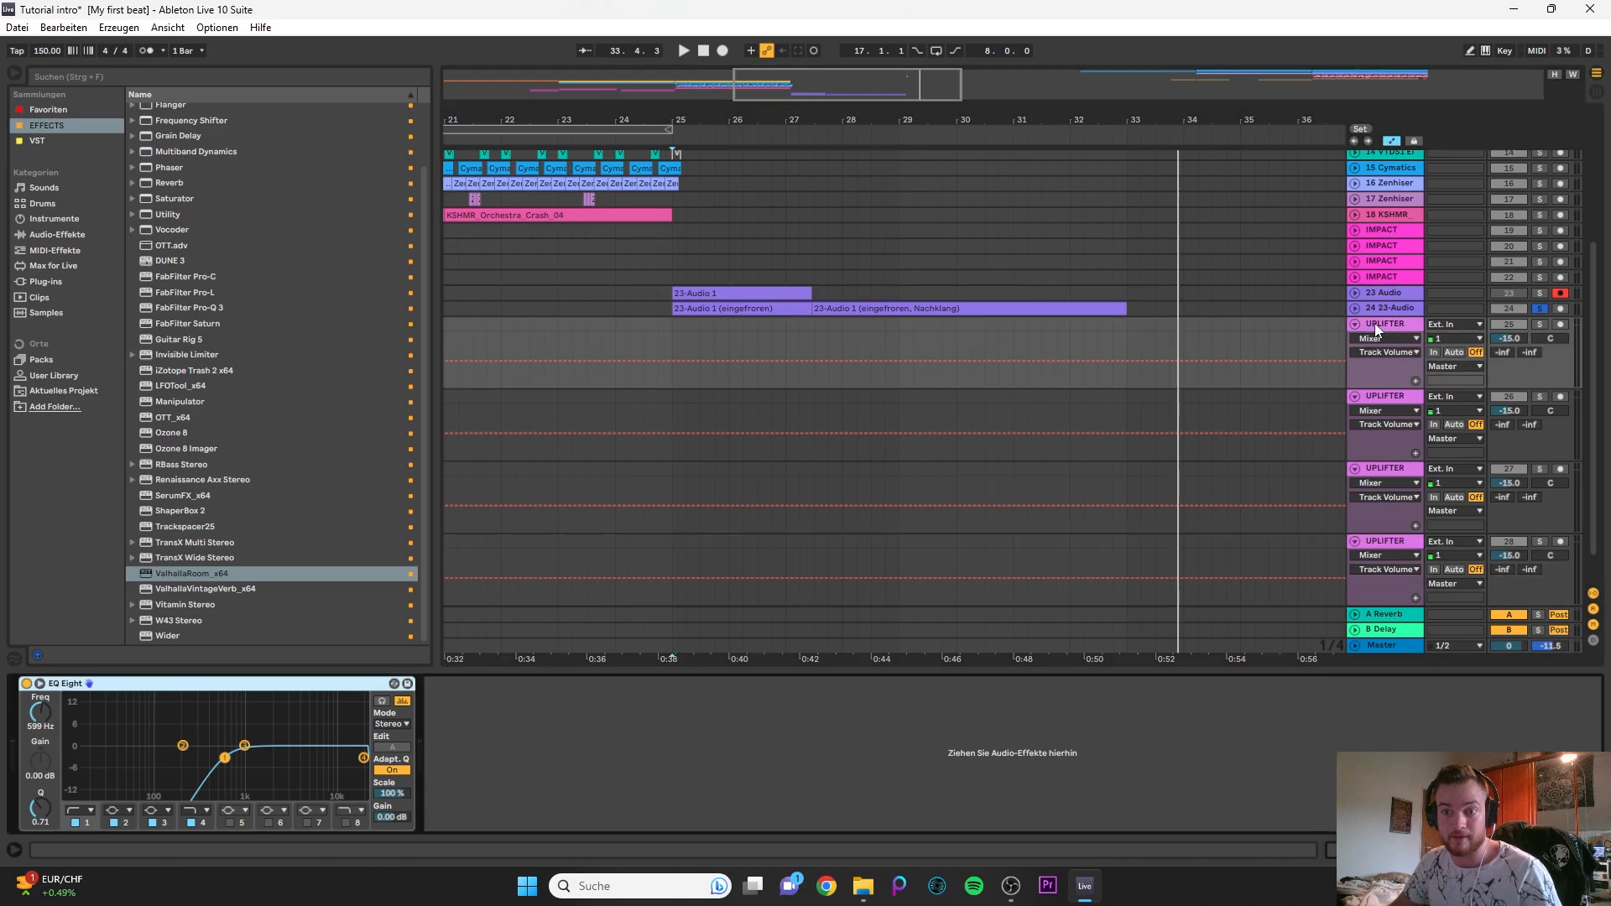
- Search the sample library for "uplifter"
{"action": "left_click", "coordinate": [55, 141]}
{"action": "left_click", "coordinate": [52, 282]}
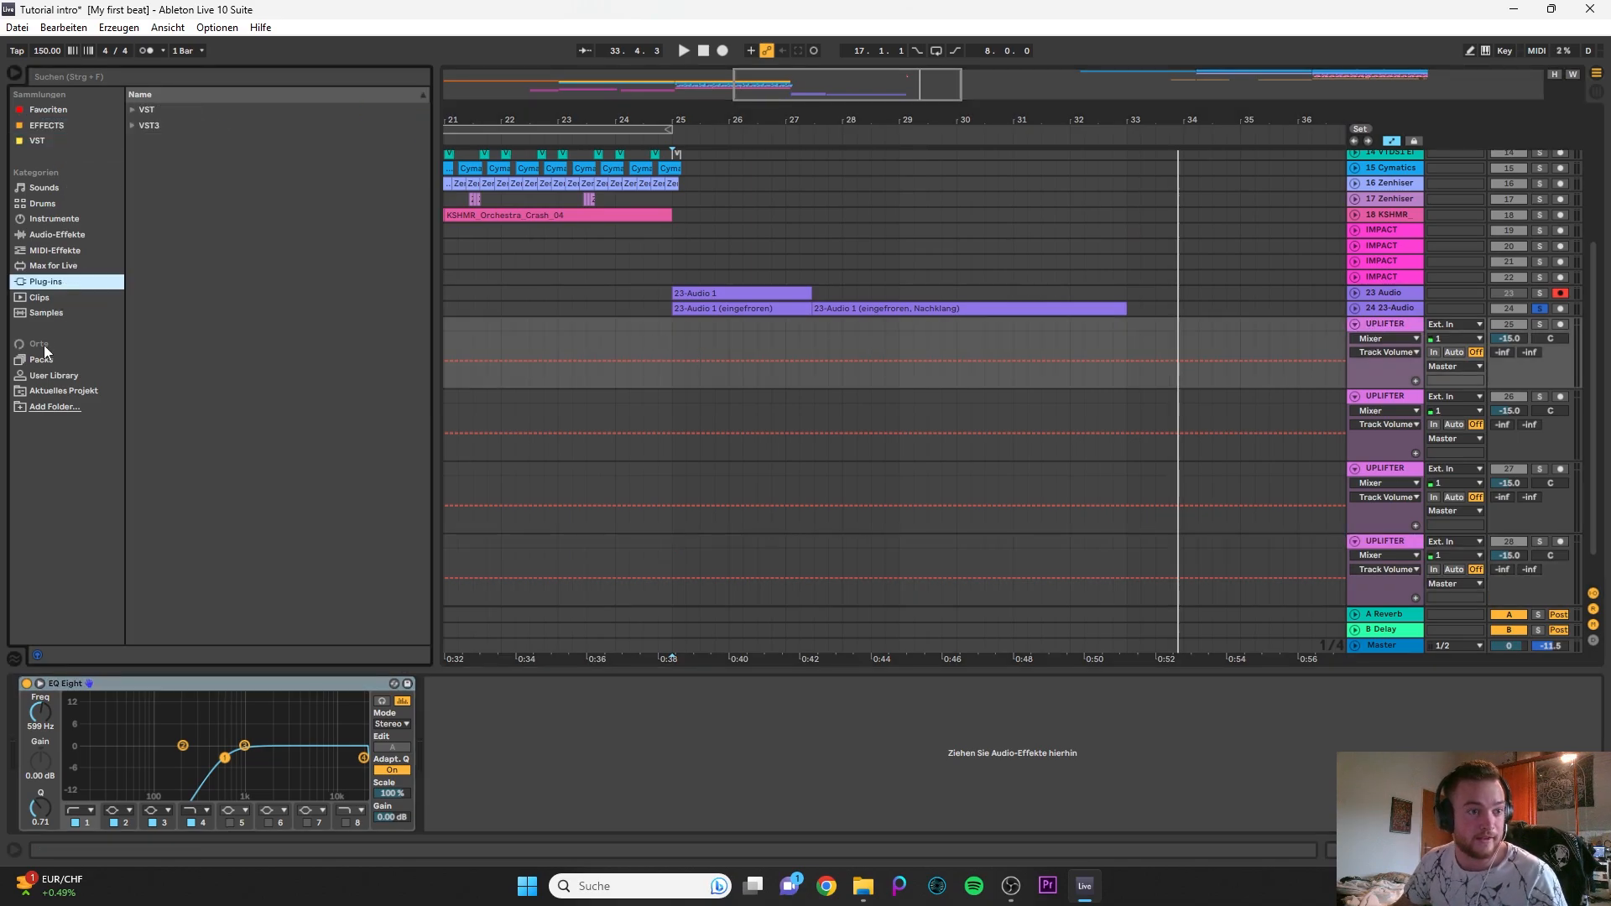
{"action": "left_click", "coordinate": [49, 312]}
{"action": "left_click", "coordinate": [159, 76]}
{"action": "type", "text": "uplifter"}
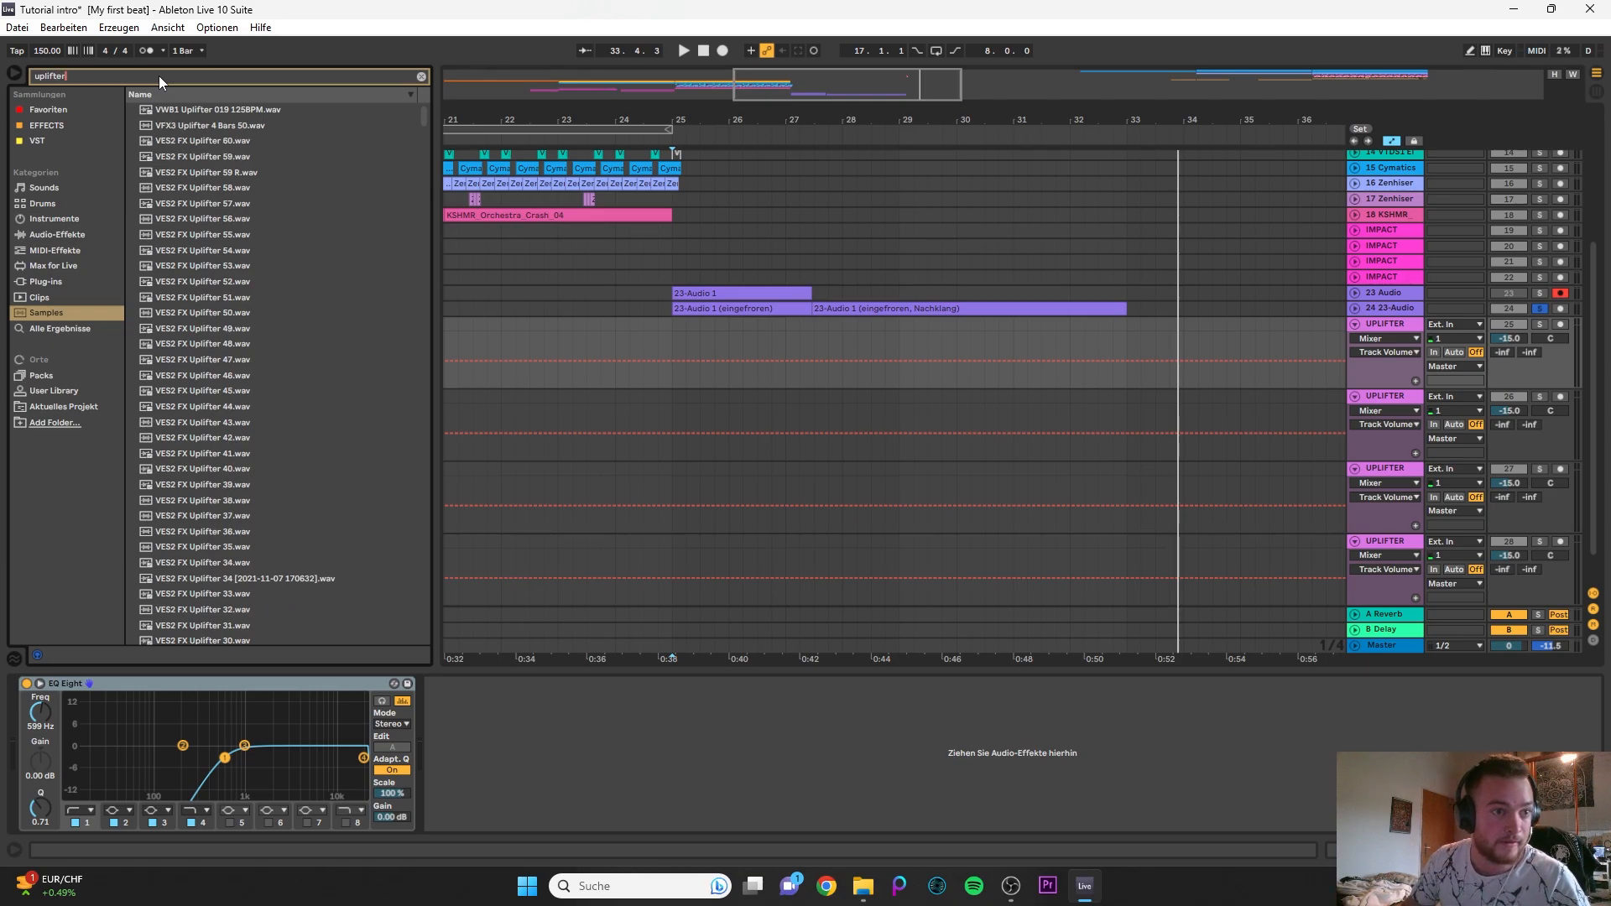
- Place VES2 FX Uplifter 52 on the first UPLIFTER track with its peak near bar 33 and play it from bar 32, soloed and in the mix
{"action": "left_click", "coordinate": [203, 281]}
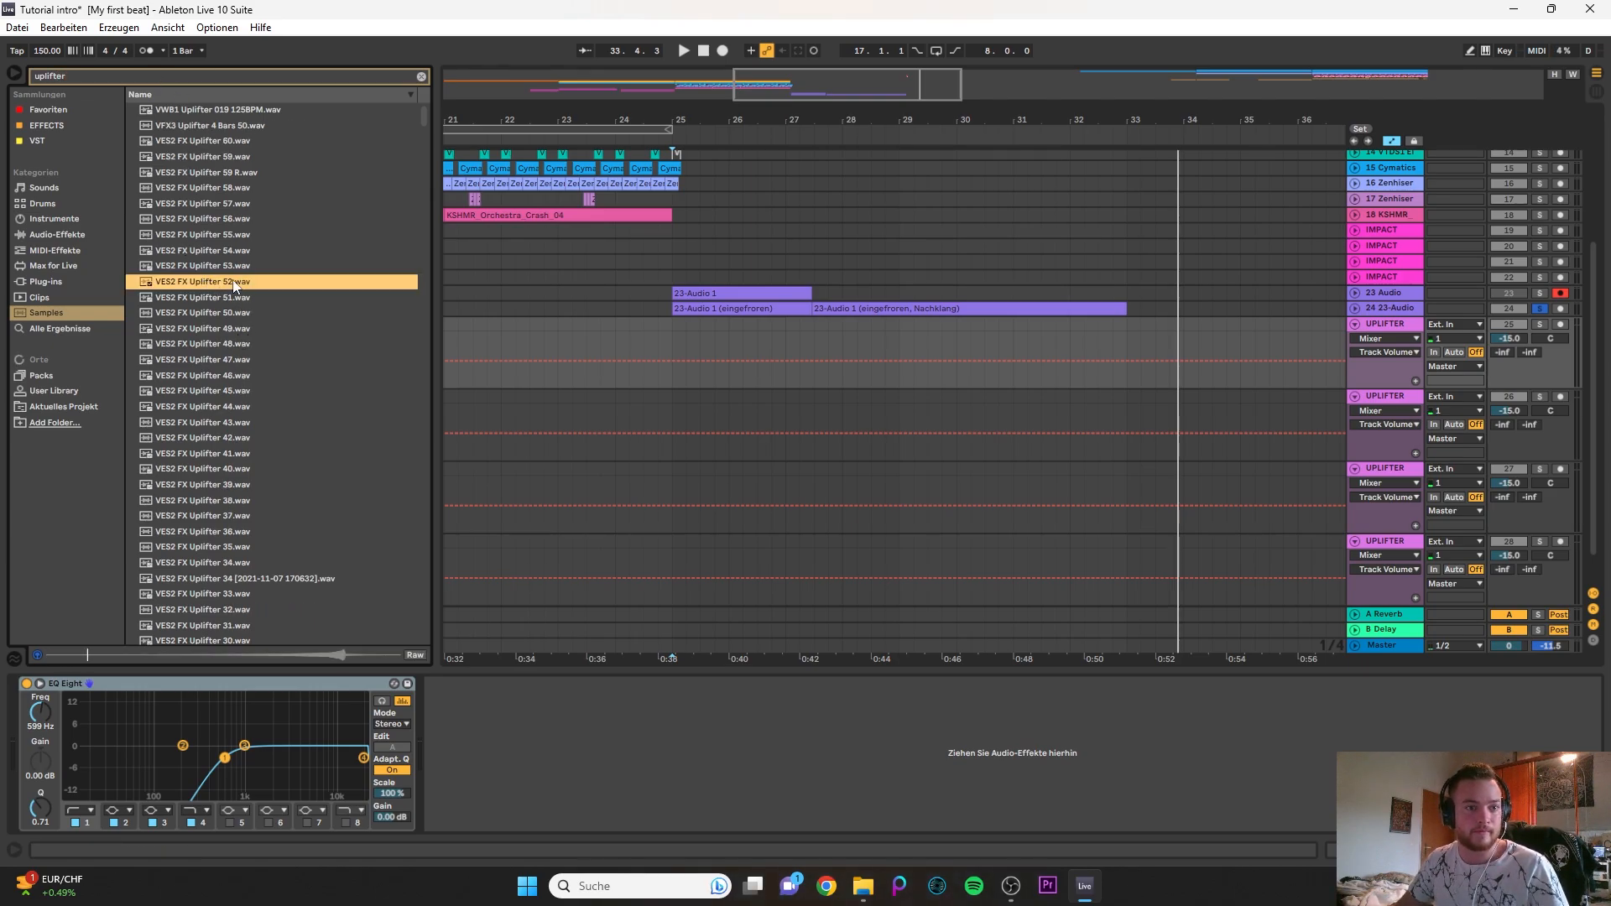
{"action": "left_click_drag", "start_coordinate": [228, 288], "coordinate": [743, 381]}
{"action": "left_click", "coordinate": [1086, 331]}
{"action": "key", "text": "space"}
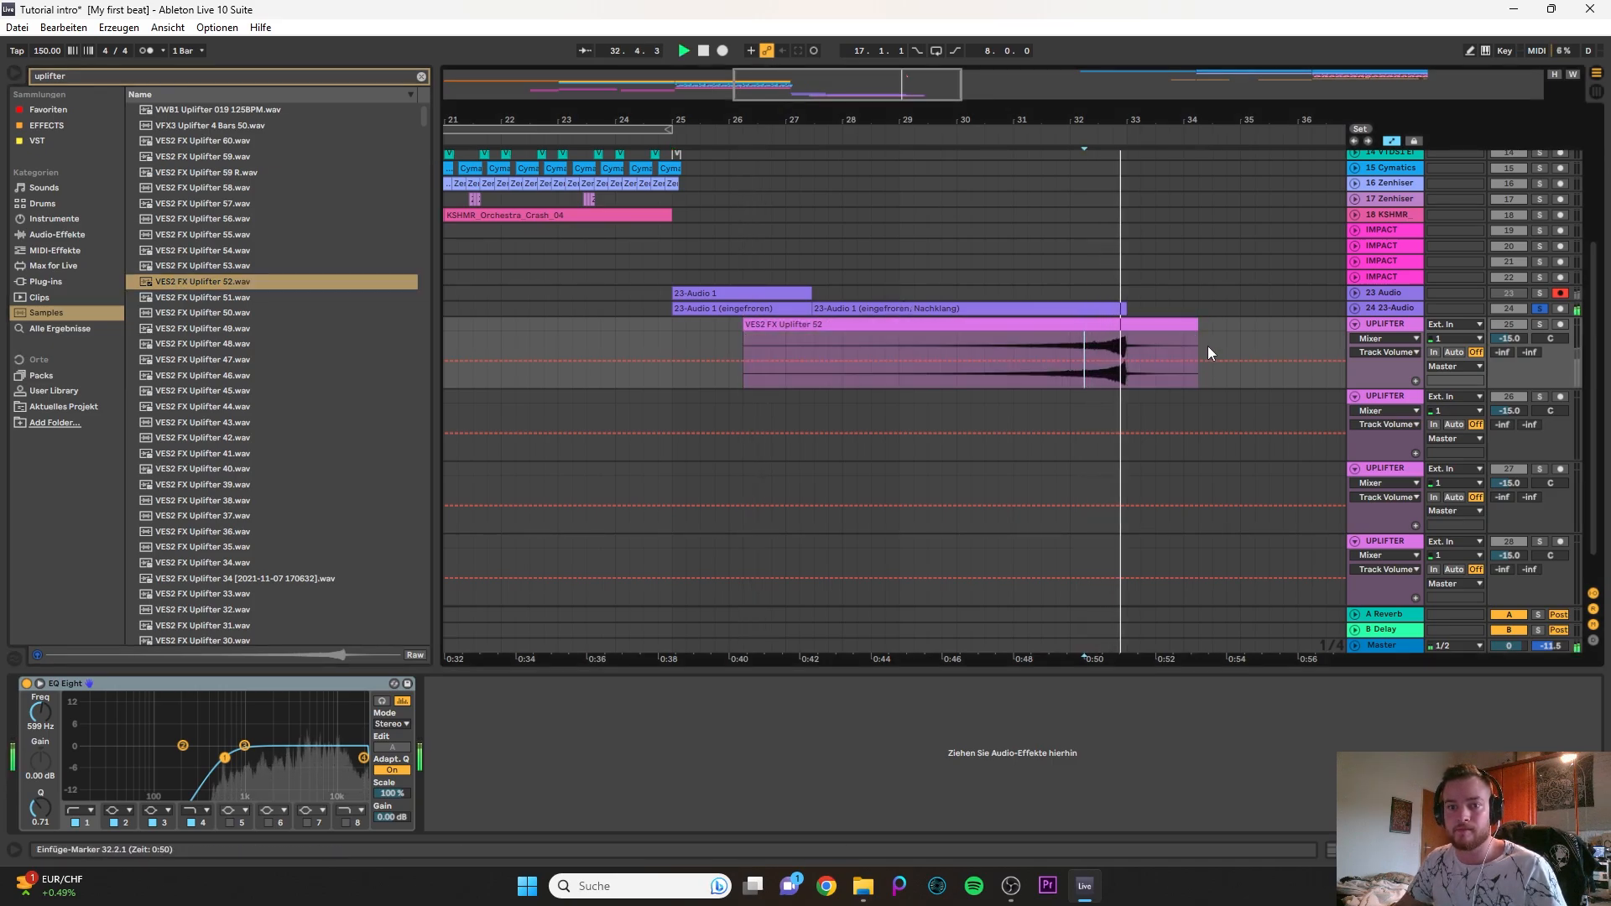
{"action": "key", "text": "s"}
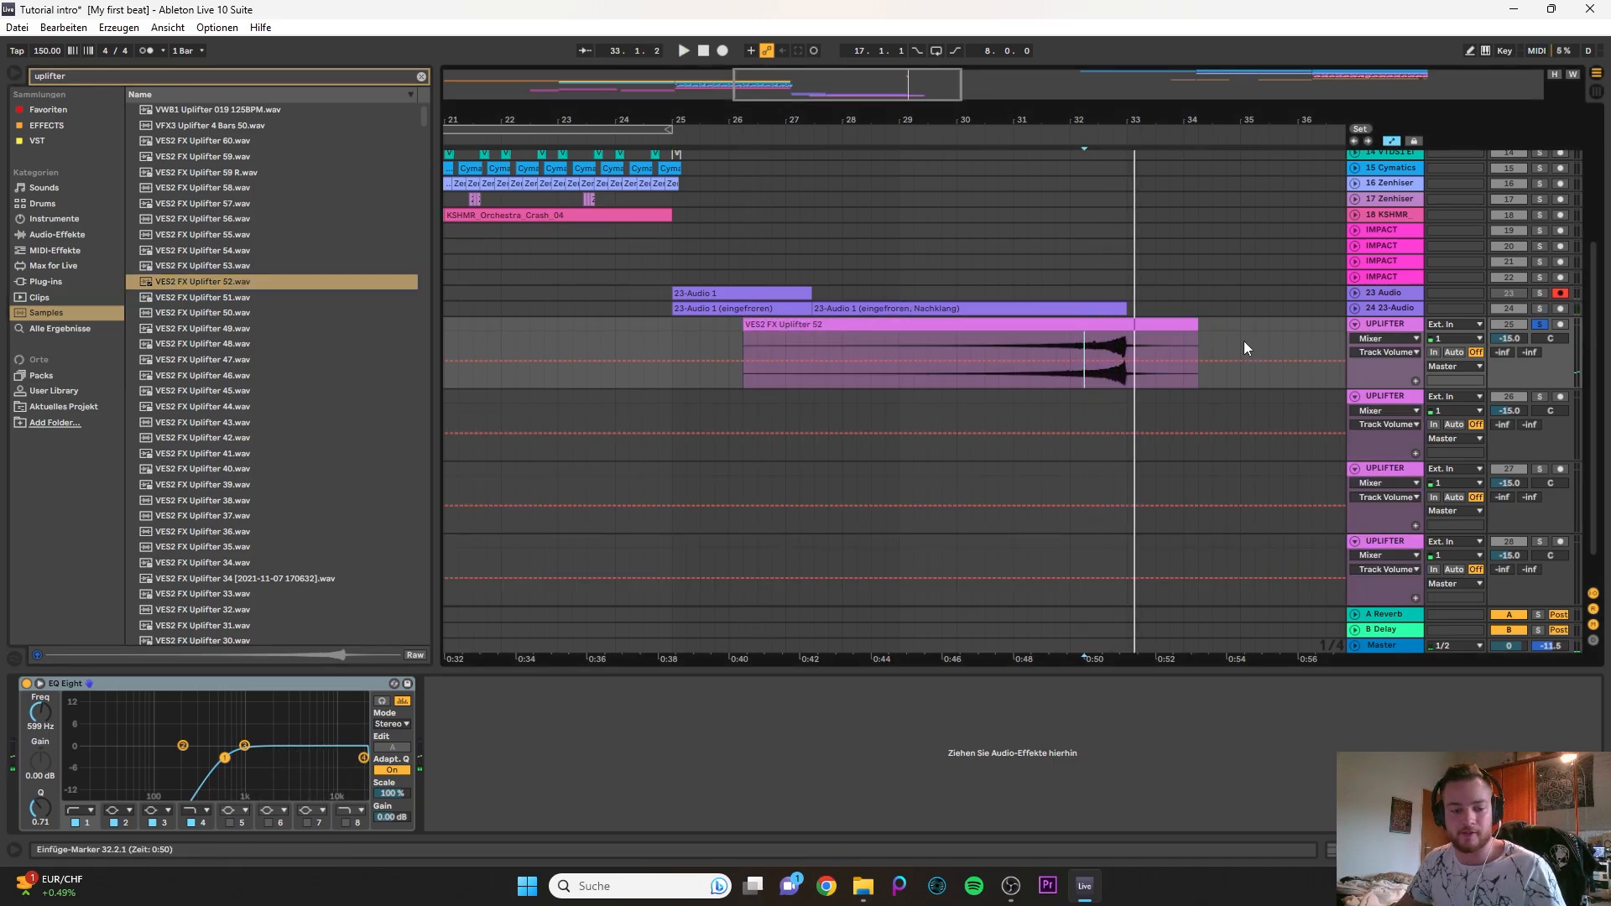
{"action": "key", "text": "s"}
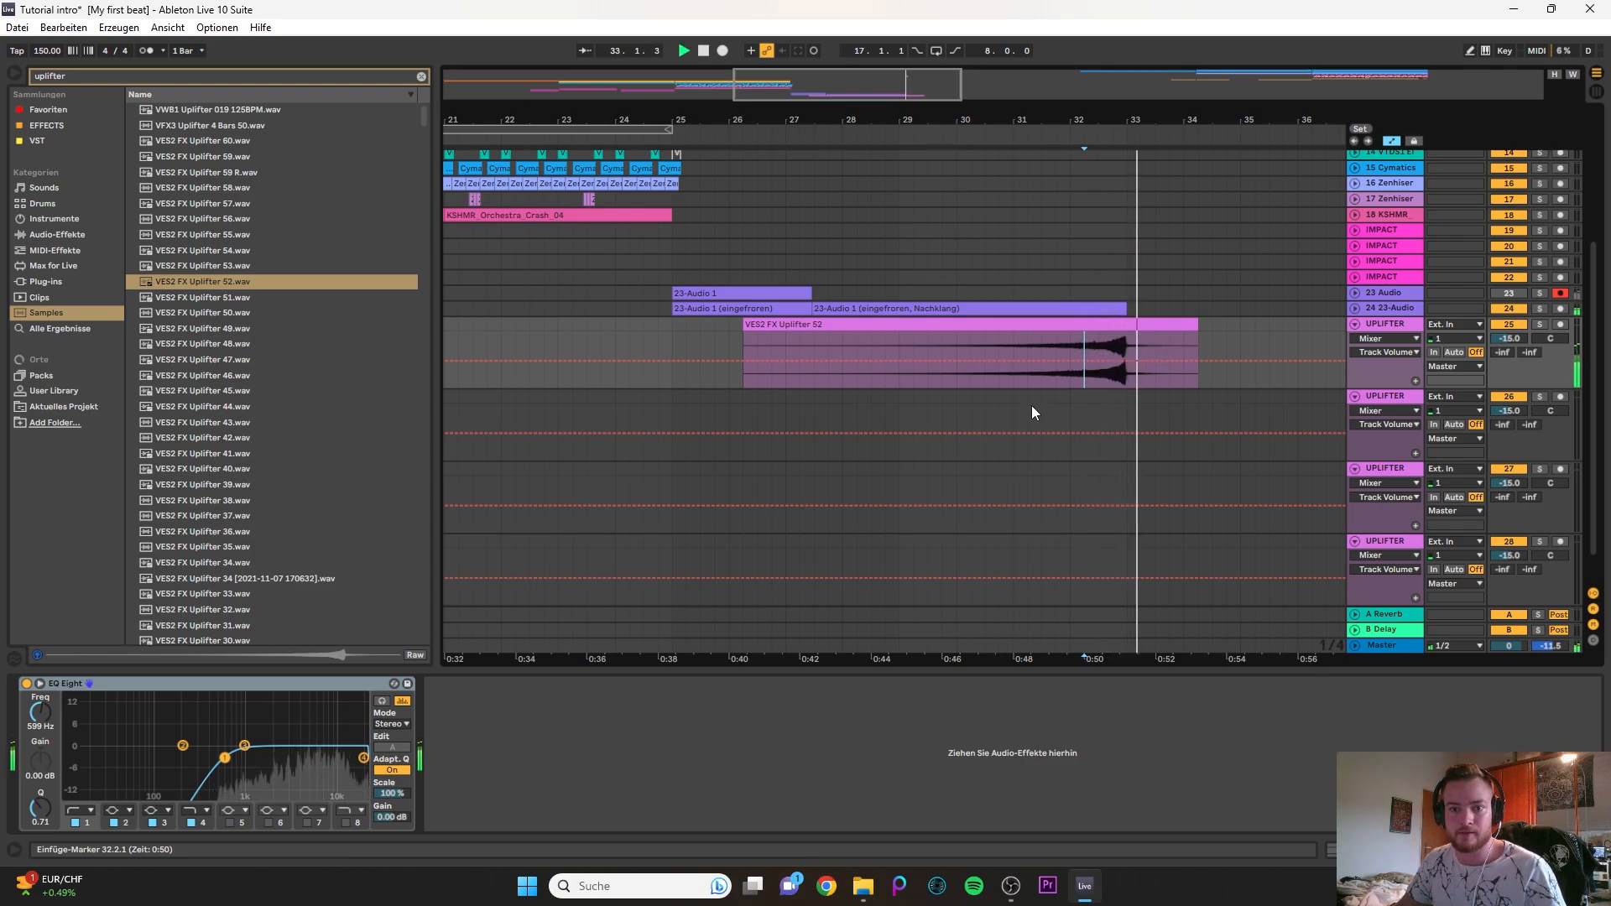
- Preview the VES2 FX Uplifter 43, 44 and 45 samples to find a second uplifter
{"action": "left_click", "coordinate": [1028, 409]}
{"action": "left_click", "coordinate": [380, 391]}
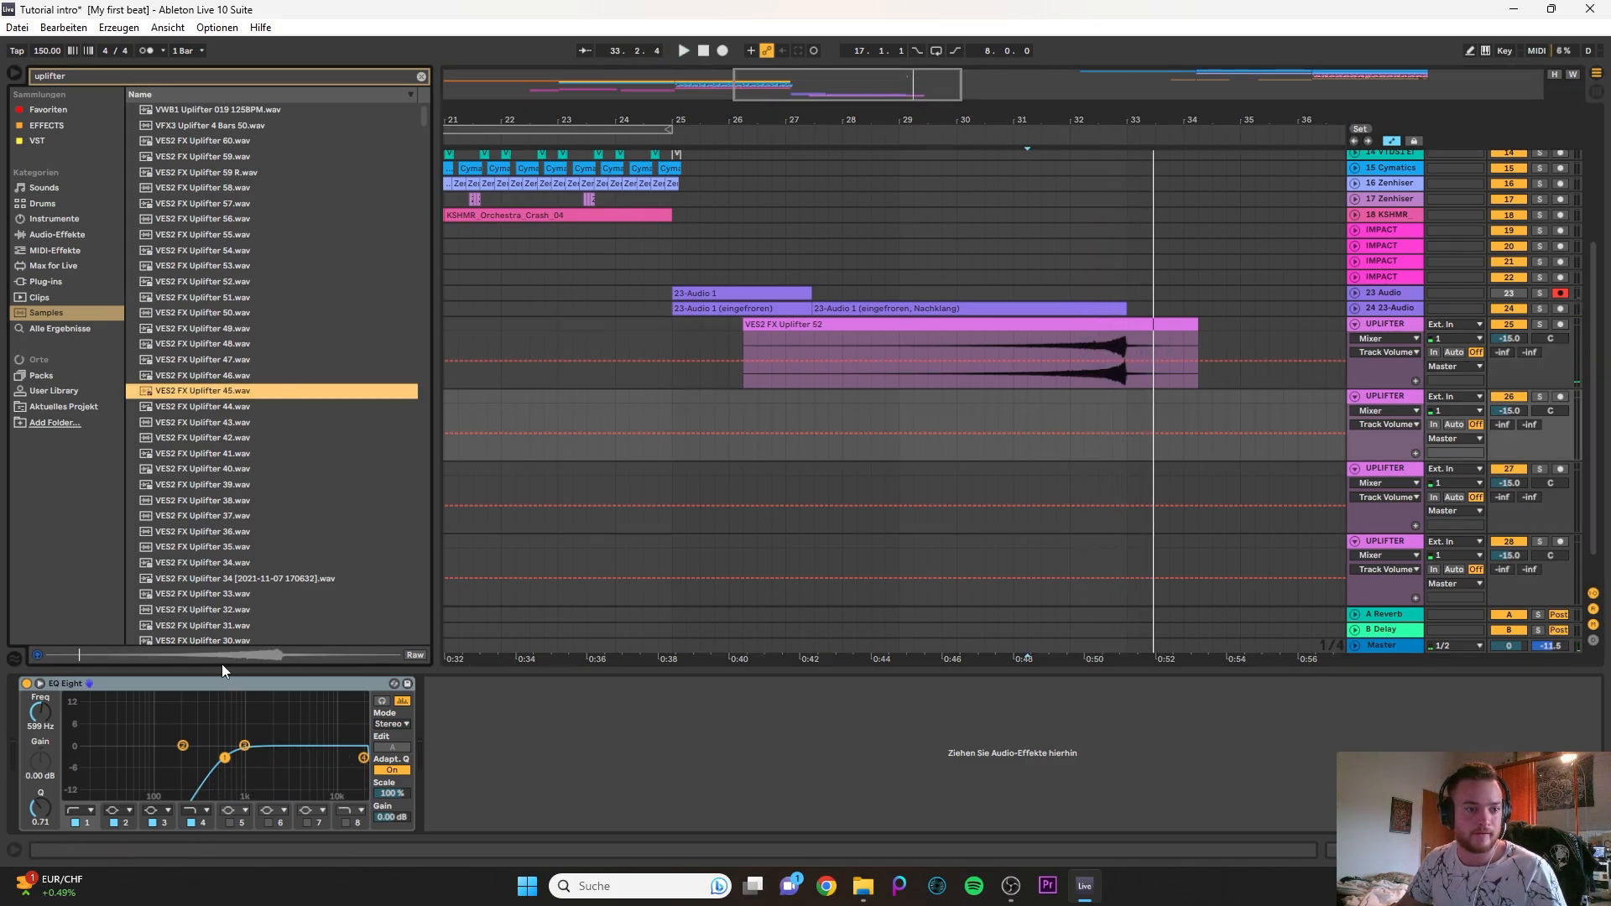
{"action": "left_click", "coordinate": [243, 652]}
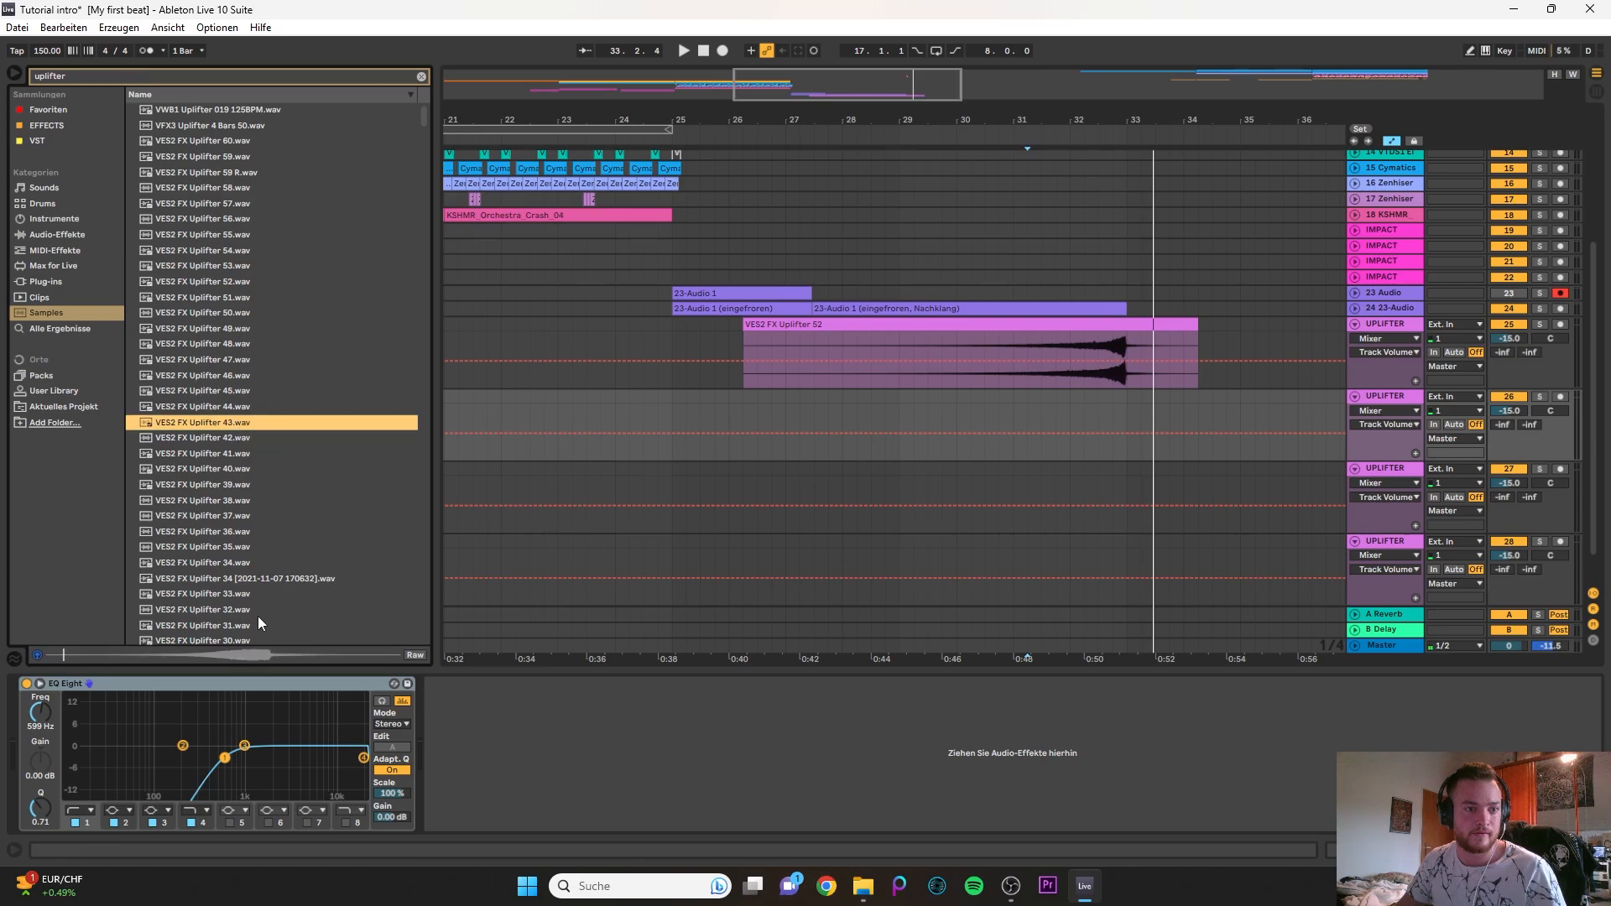
{"action": "left_click", "coordinate": [225, 408]}
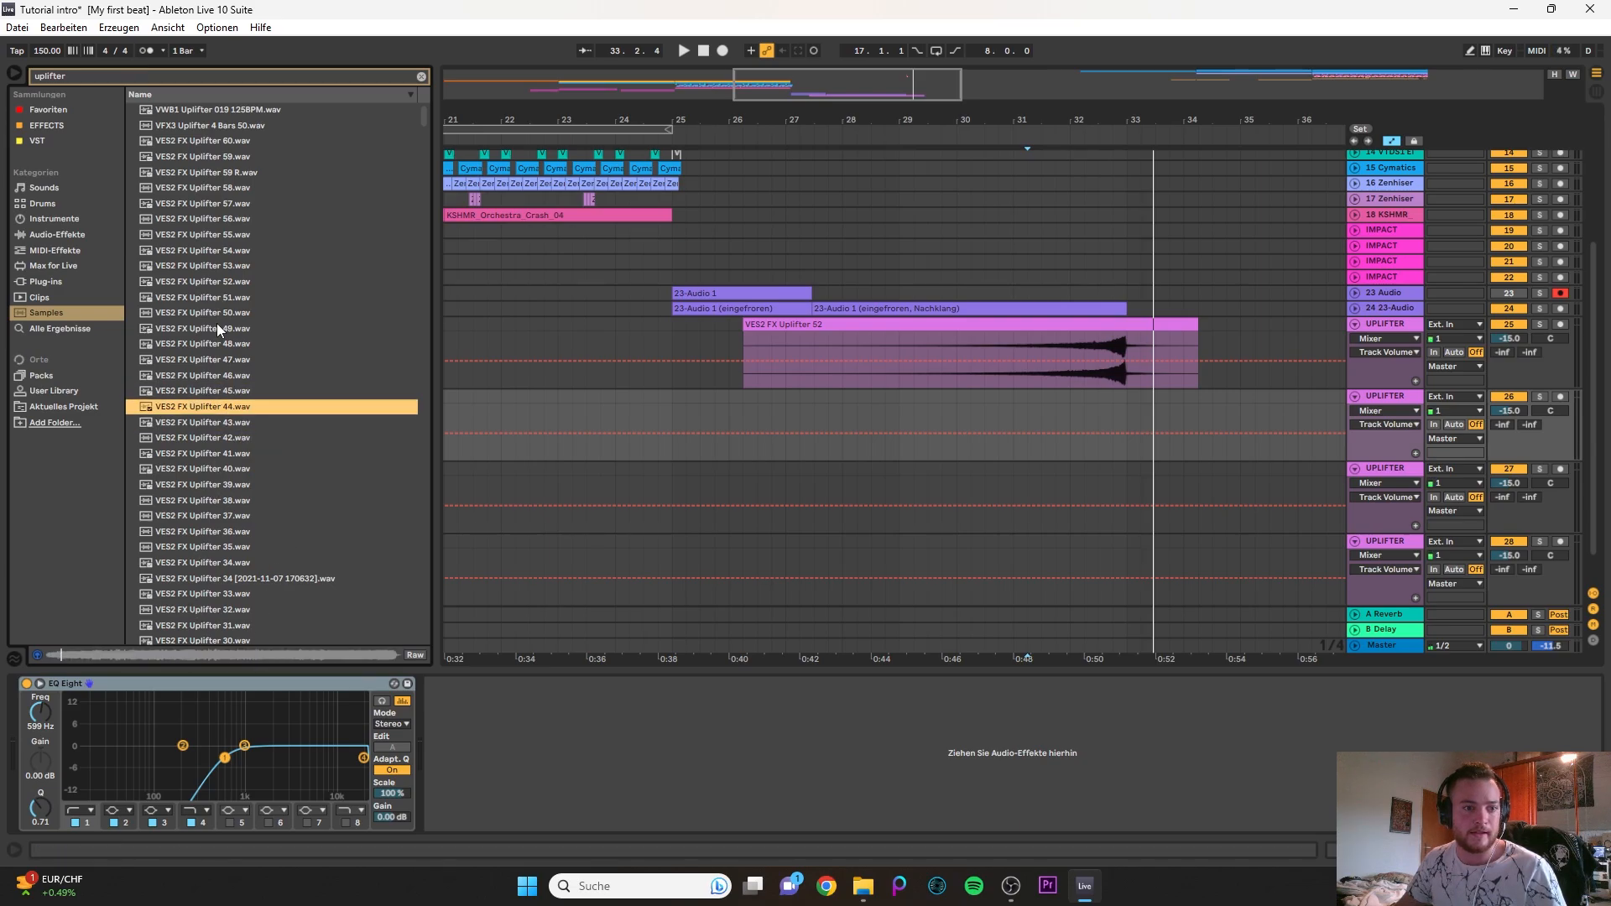
{"action": "left_click", "coordinate": [225, 393]}
{"action": "left_click", "coordinate": [240, 655]}
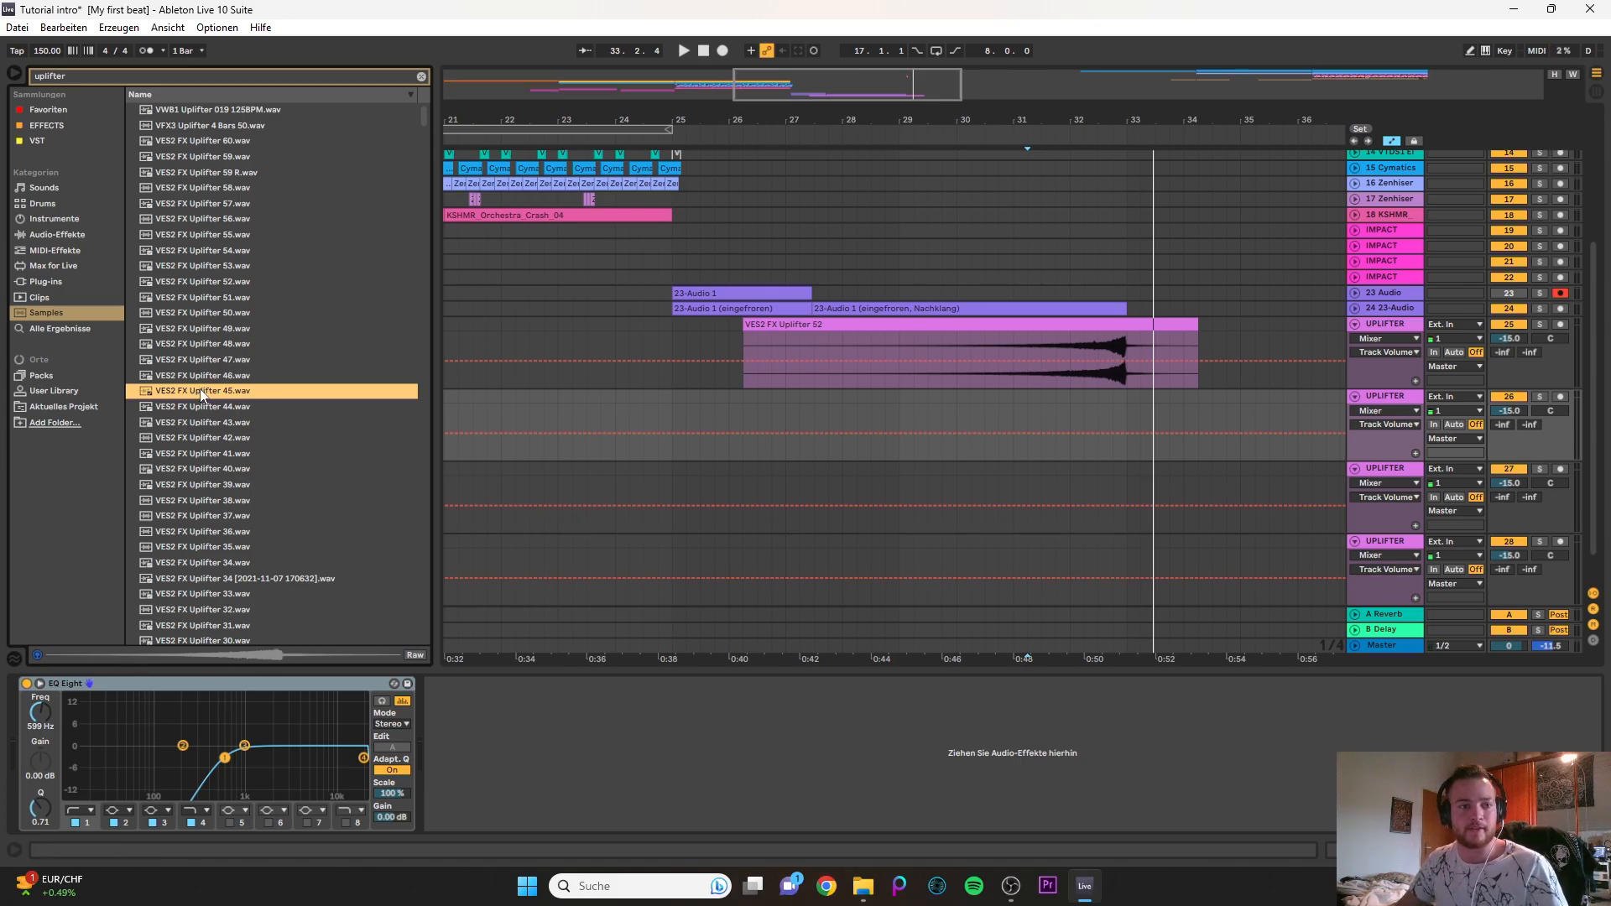
- Place VES2 FX Uplifter 45 on the second UPLIFTER track, split it at bar 33 and delete the part after the split
{"action": "left_click_drag", "start_coordinate": [201, 393], "coordinate": [826, 408]}
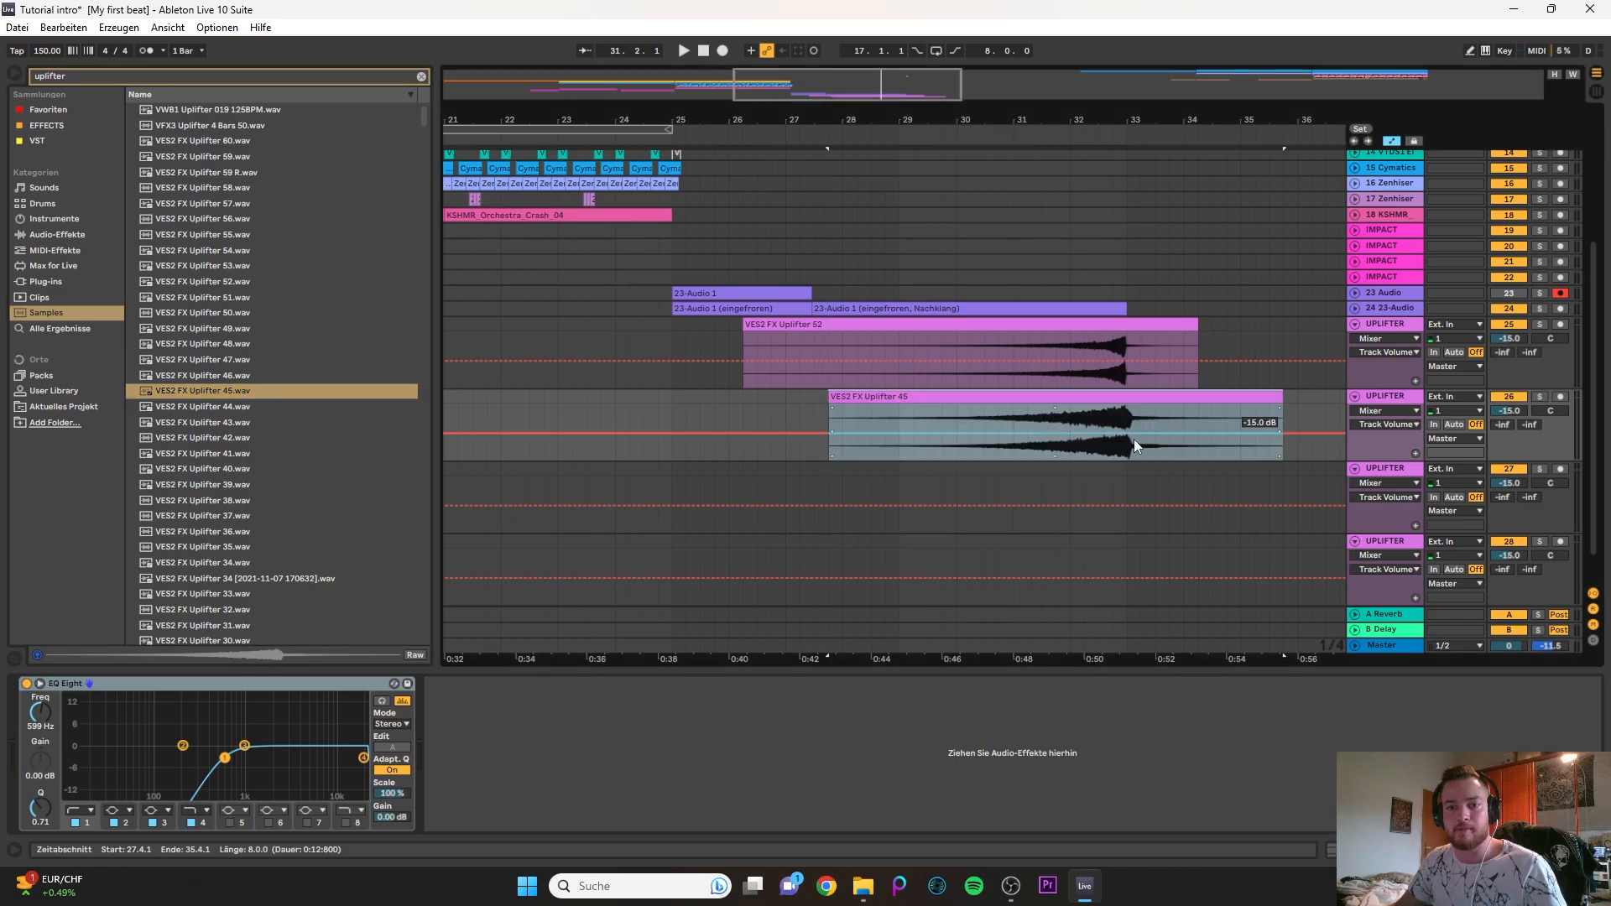
{"action": "scroll", "coordinate": [1032, 419], "scroll_direction": "up", "scroll_amount": 5}
{"action": "left_click", "coordinate": [1033, 419]}
{"action": "key", "text": "ctrl+e"}
{"action": "left_click", "coordinate": [1049, 398]}
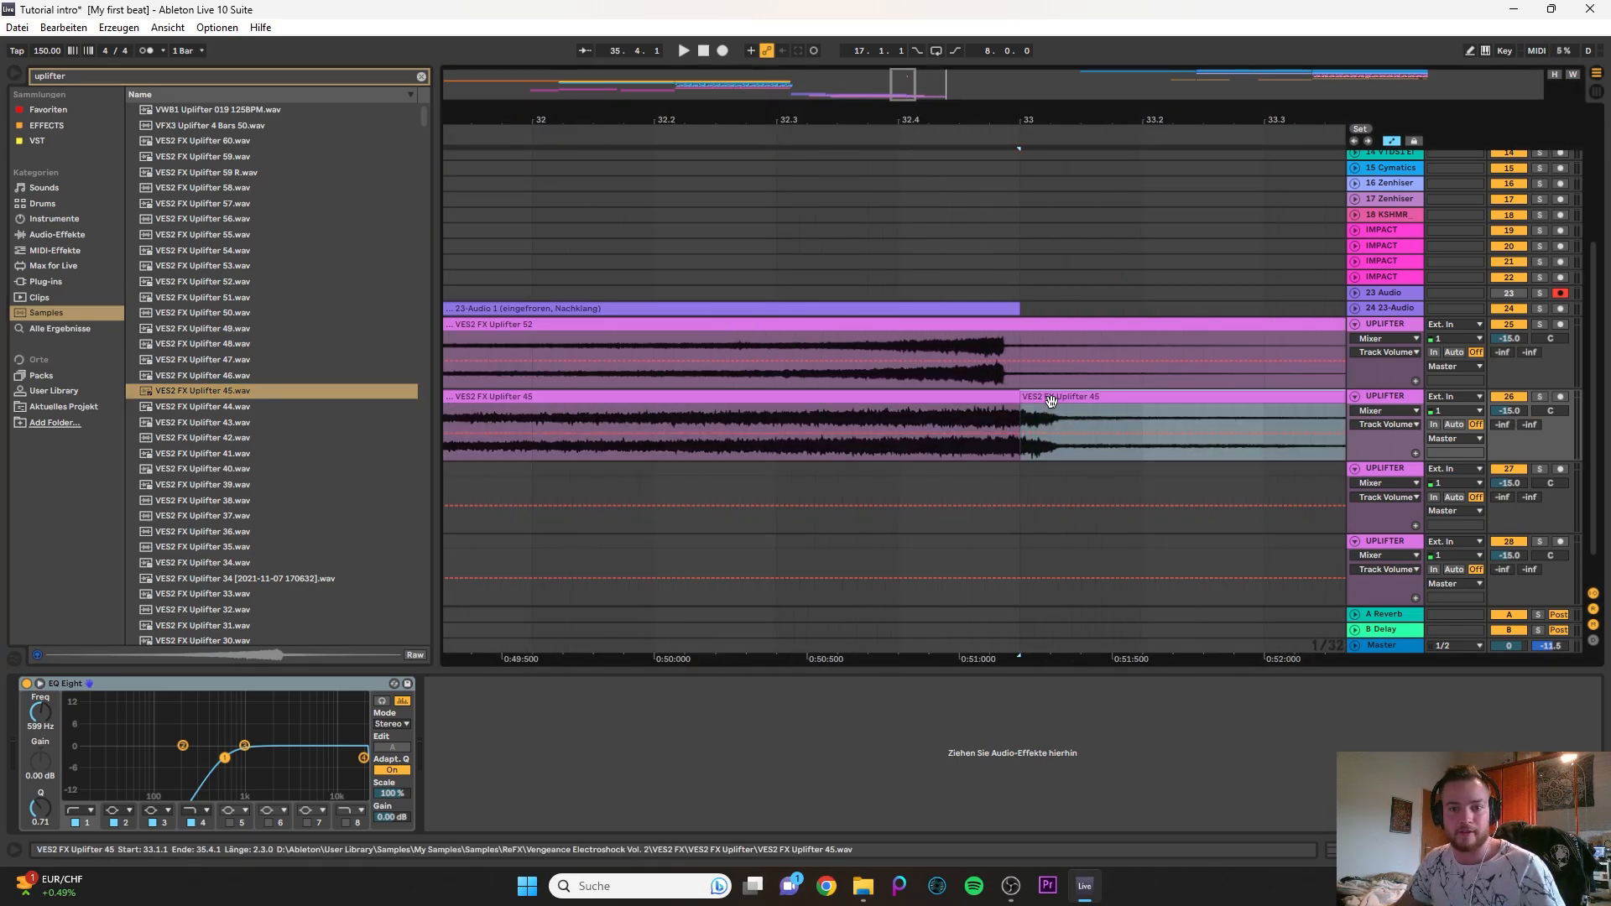
{"action": "key", "text": "Delete"}
- Shift the Uplifter 52 clip slightly later so its peak lines up with bar 33
{"action": "scroll", "coordinate": [1003, 323], "scroll_direction": "up", "scroll_amount": 3}
{"action": "left_click_drag", "start_coordinate": [1003, 323], "coordinate": [1051, 333]}
{"action": "scroll", "coordinate": [1154, 429], "scroll_direction": "down", "scroll_amount": 6}
- Add a transposition envelope to the VES2 FX Uplifter 45 clip, rising from about -9 st before its start to +8 st at its peak
{"action": "double_click", "coordinate": [1114, 399]}
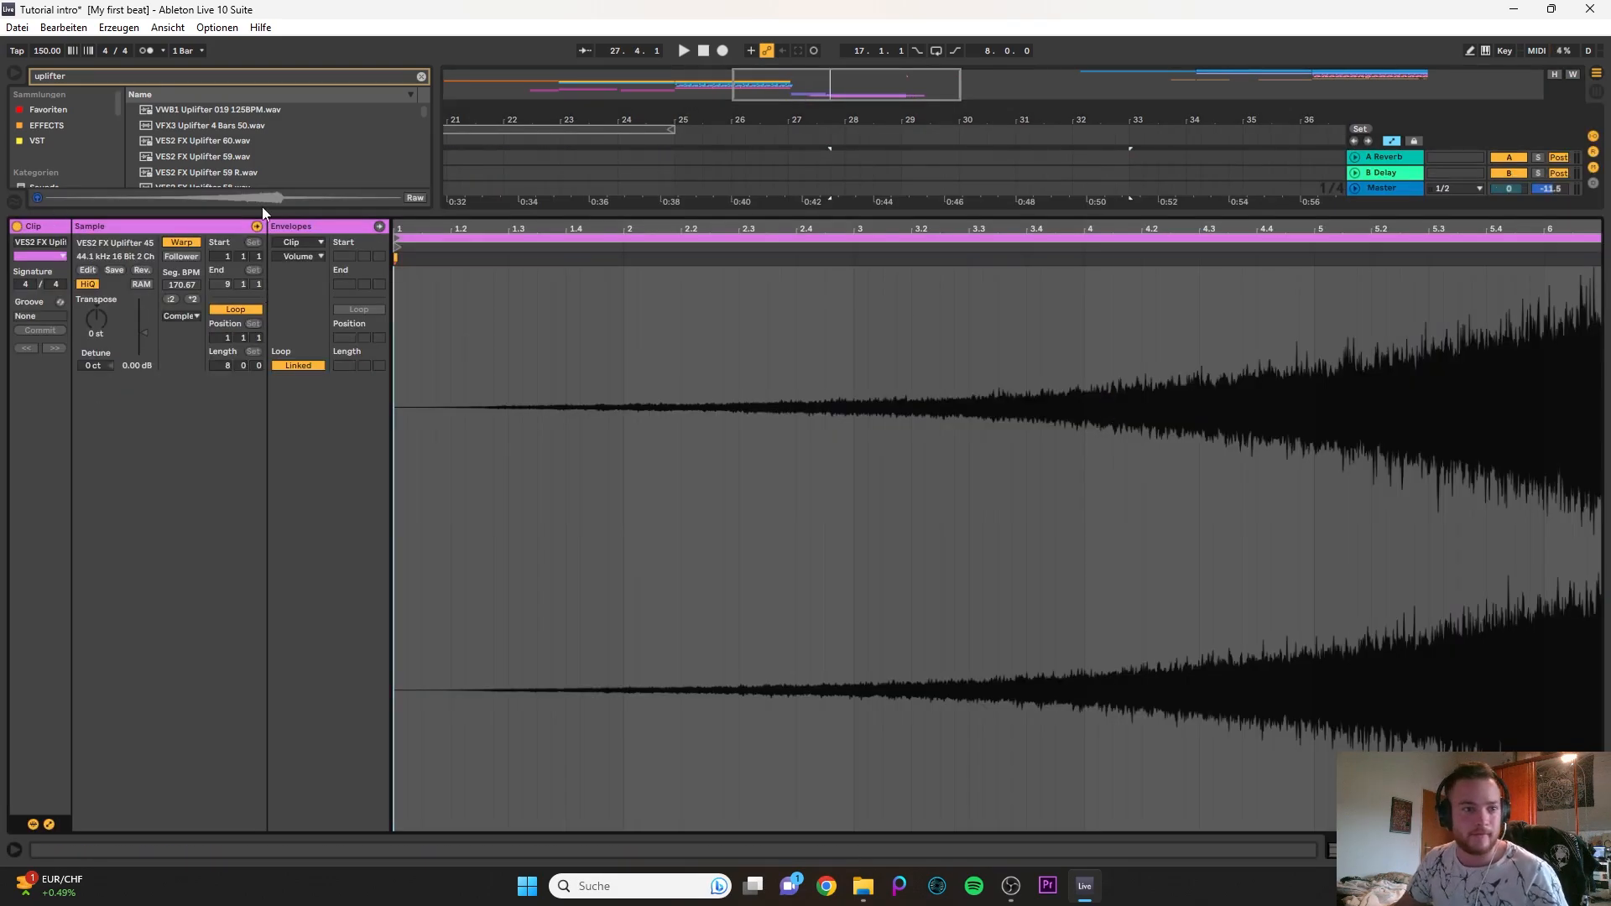
{"action": "left_click", "coordinate": [306, 246]}
{"action": "left_click", "coordinate": [310, 253]}
{"action": "left_click", "coordinate": [304, 257]}
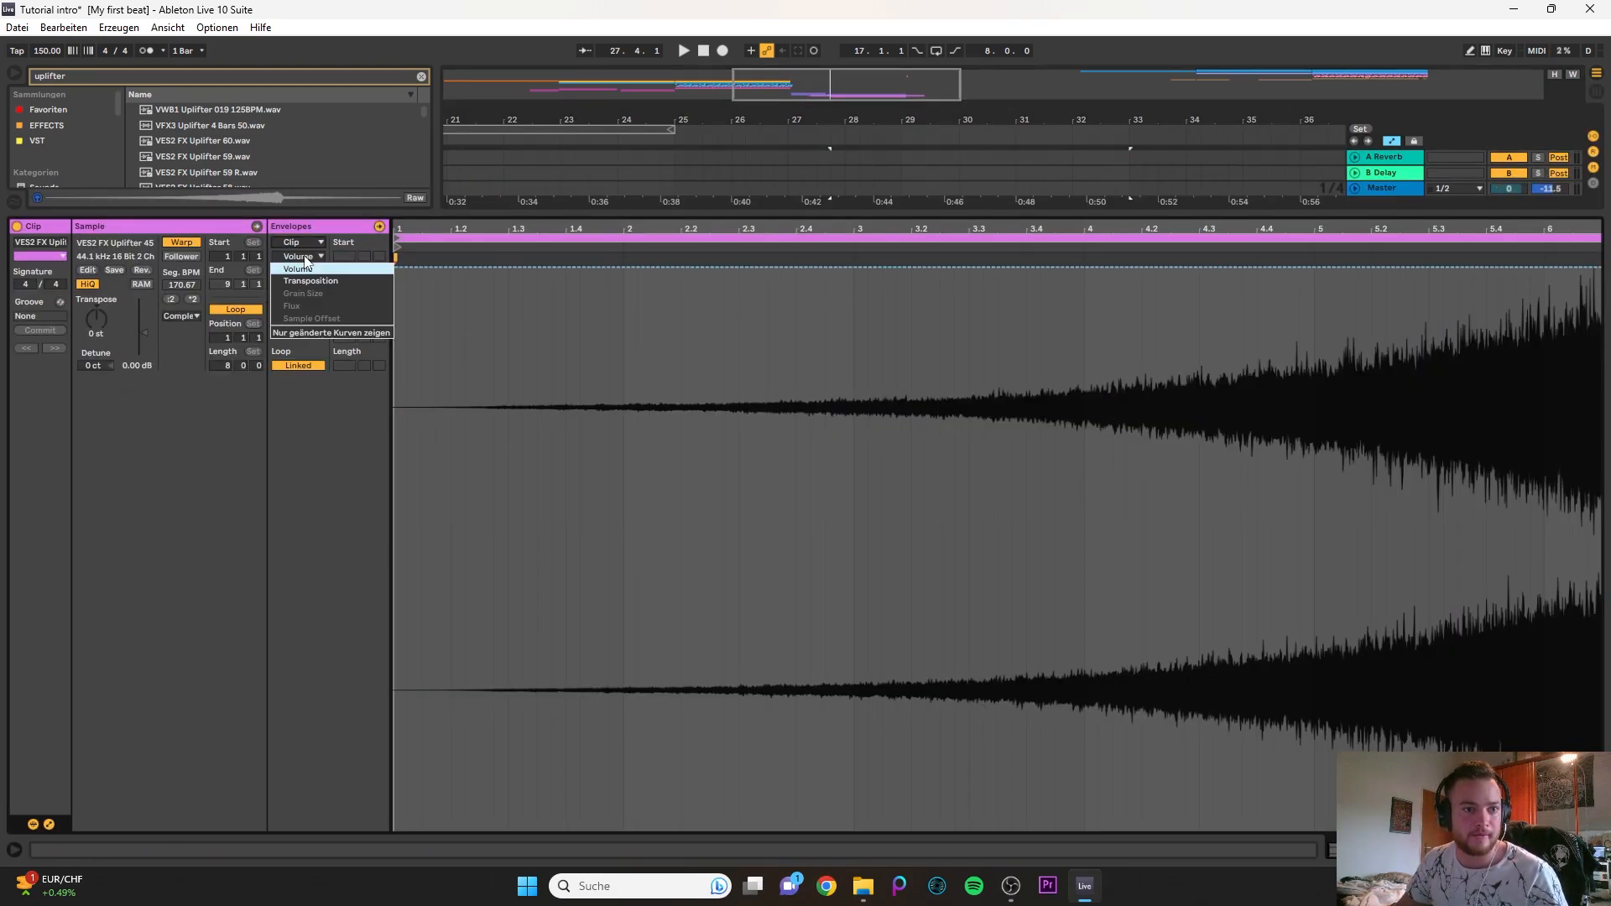
{"action": "left_click", "coordinate": [309, 282]}
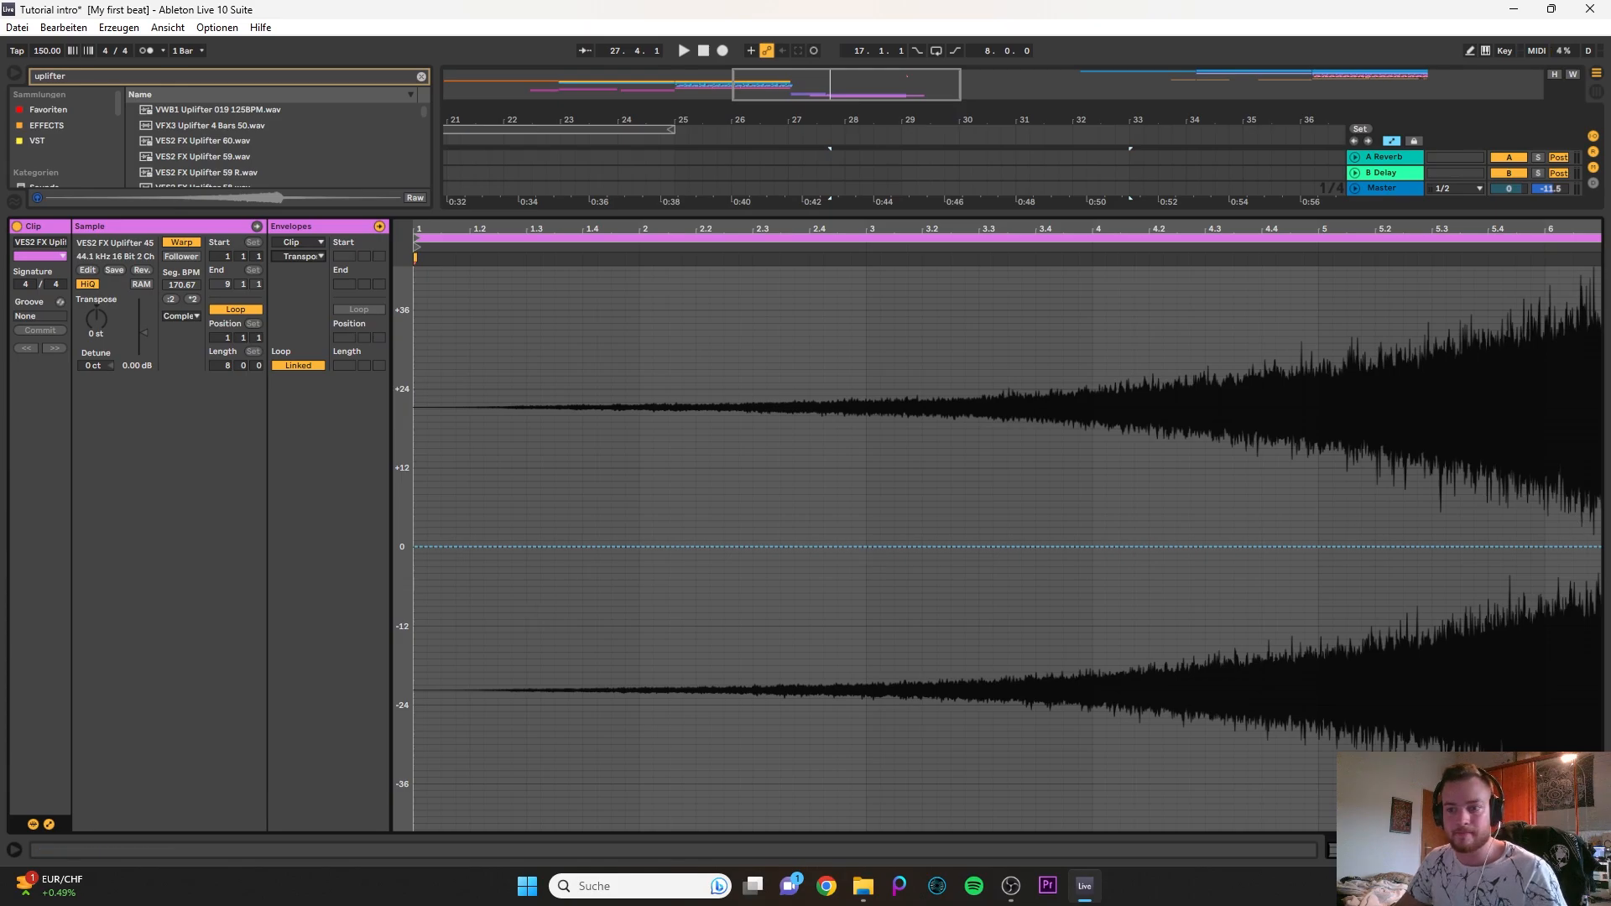
{"action": "left_click_drag", "start_coordinate": [1578, 547], "coordinate": [1568, 495]}
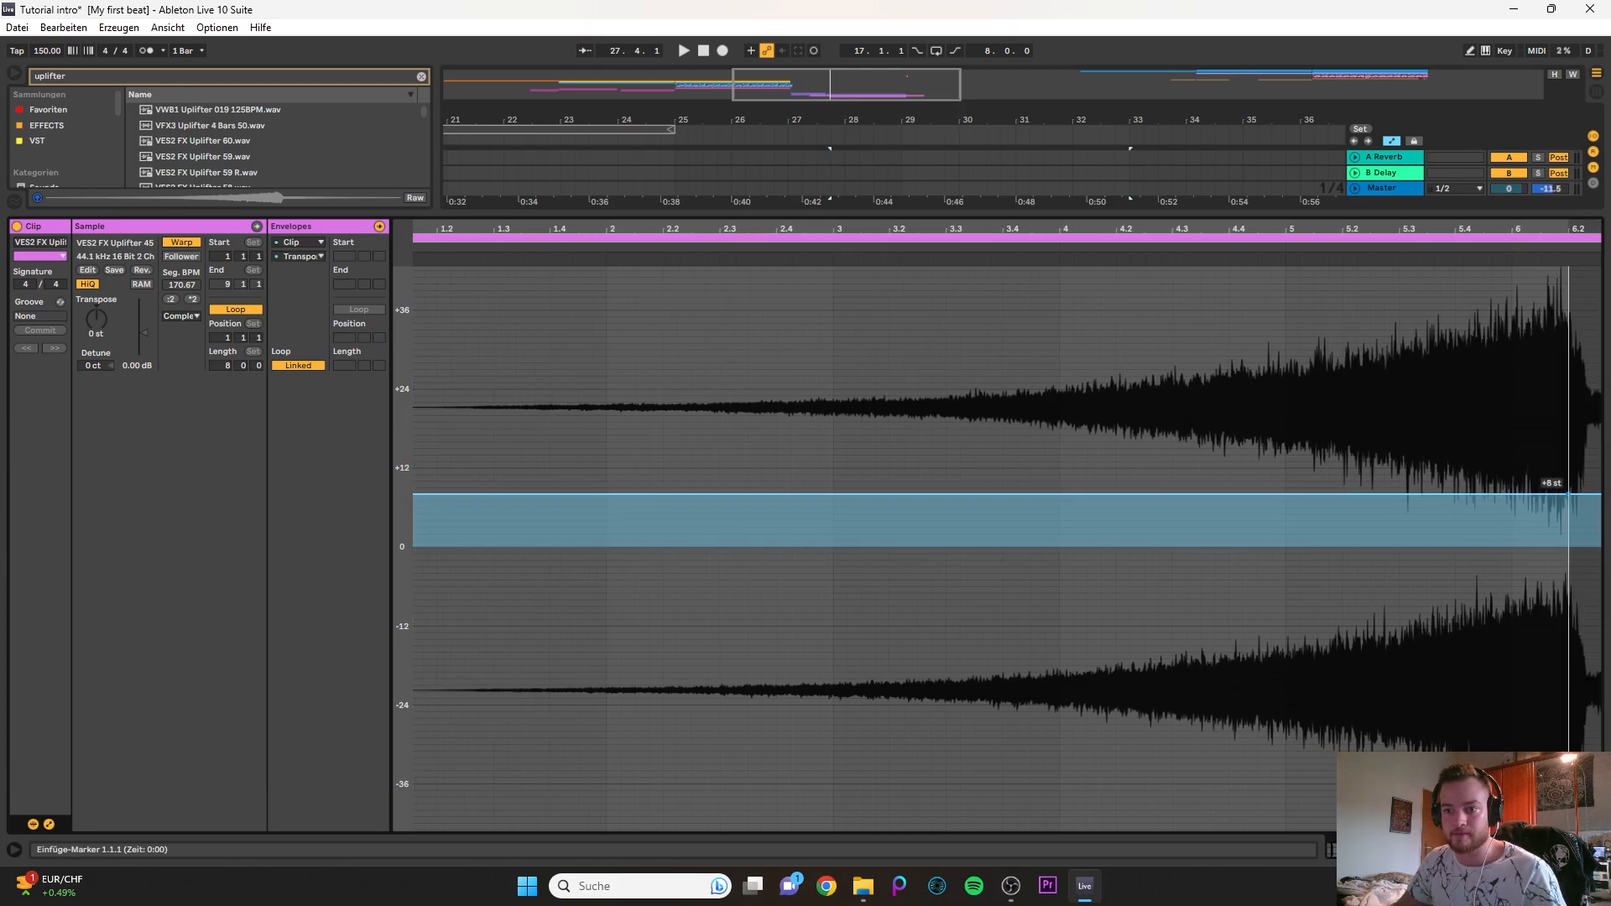
{"action": "left_click_drag", "start_coordinate": [891, 495], "coordinate": [412, 606]}
{"action": "scroll", "coordinate": [693, 448], "scroll_direction": "down", "scroll_amount": 3}
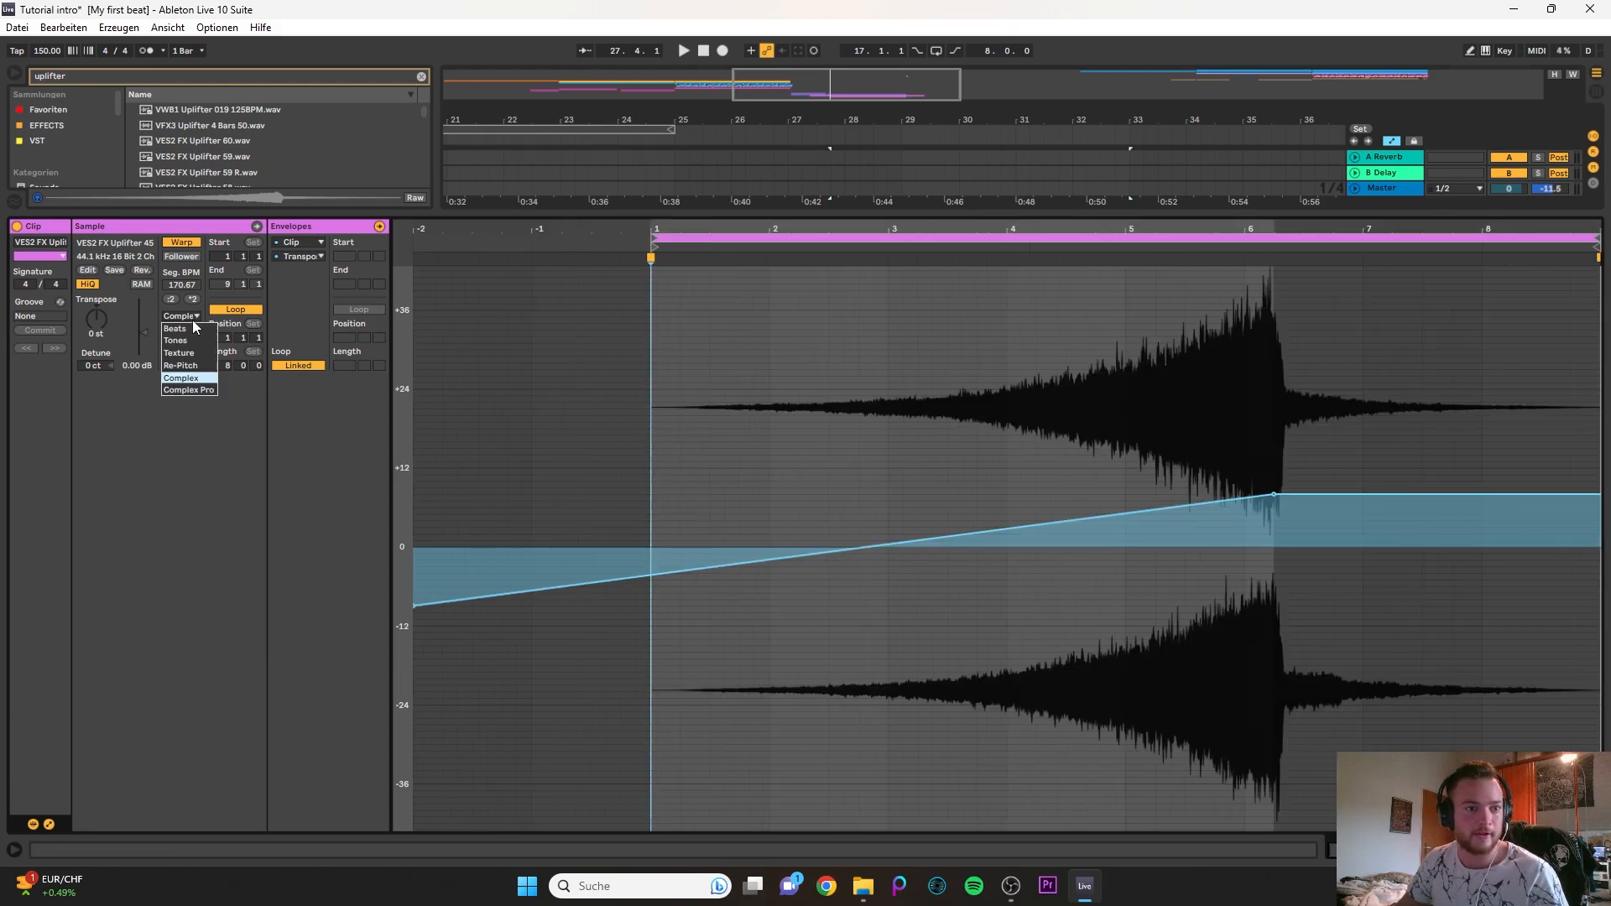
{"action": "left_click", "coordinate": [193, 320]}
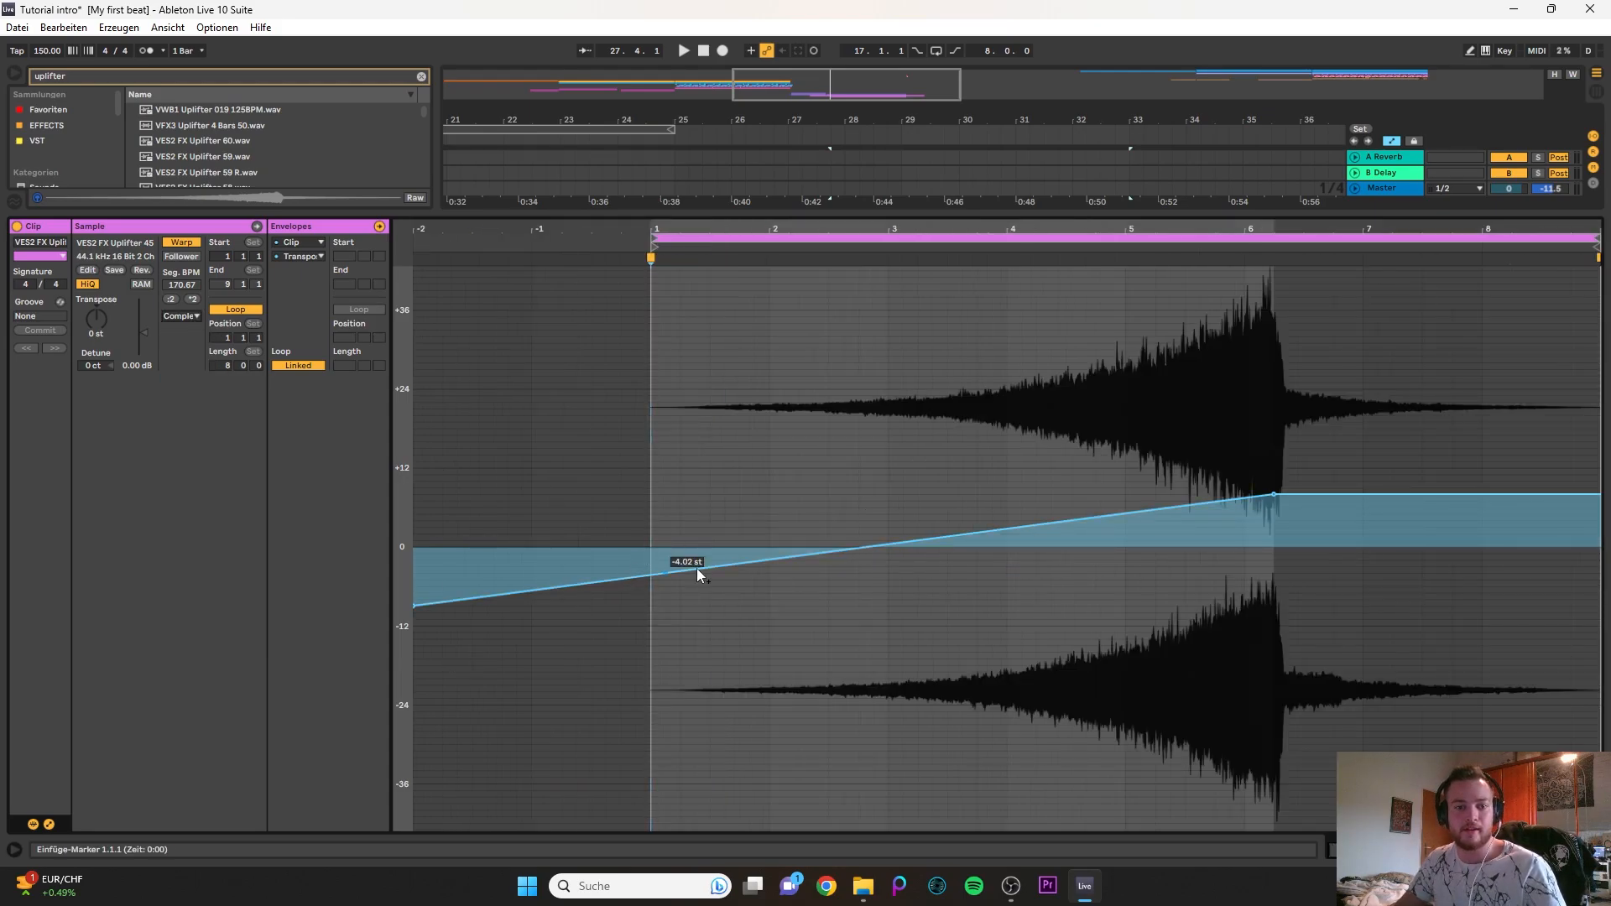
{"action": "left_click", "coordinate": [889, 216]}
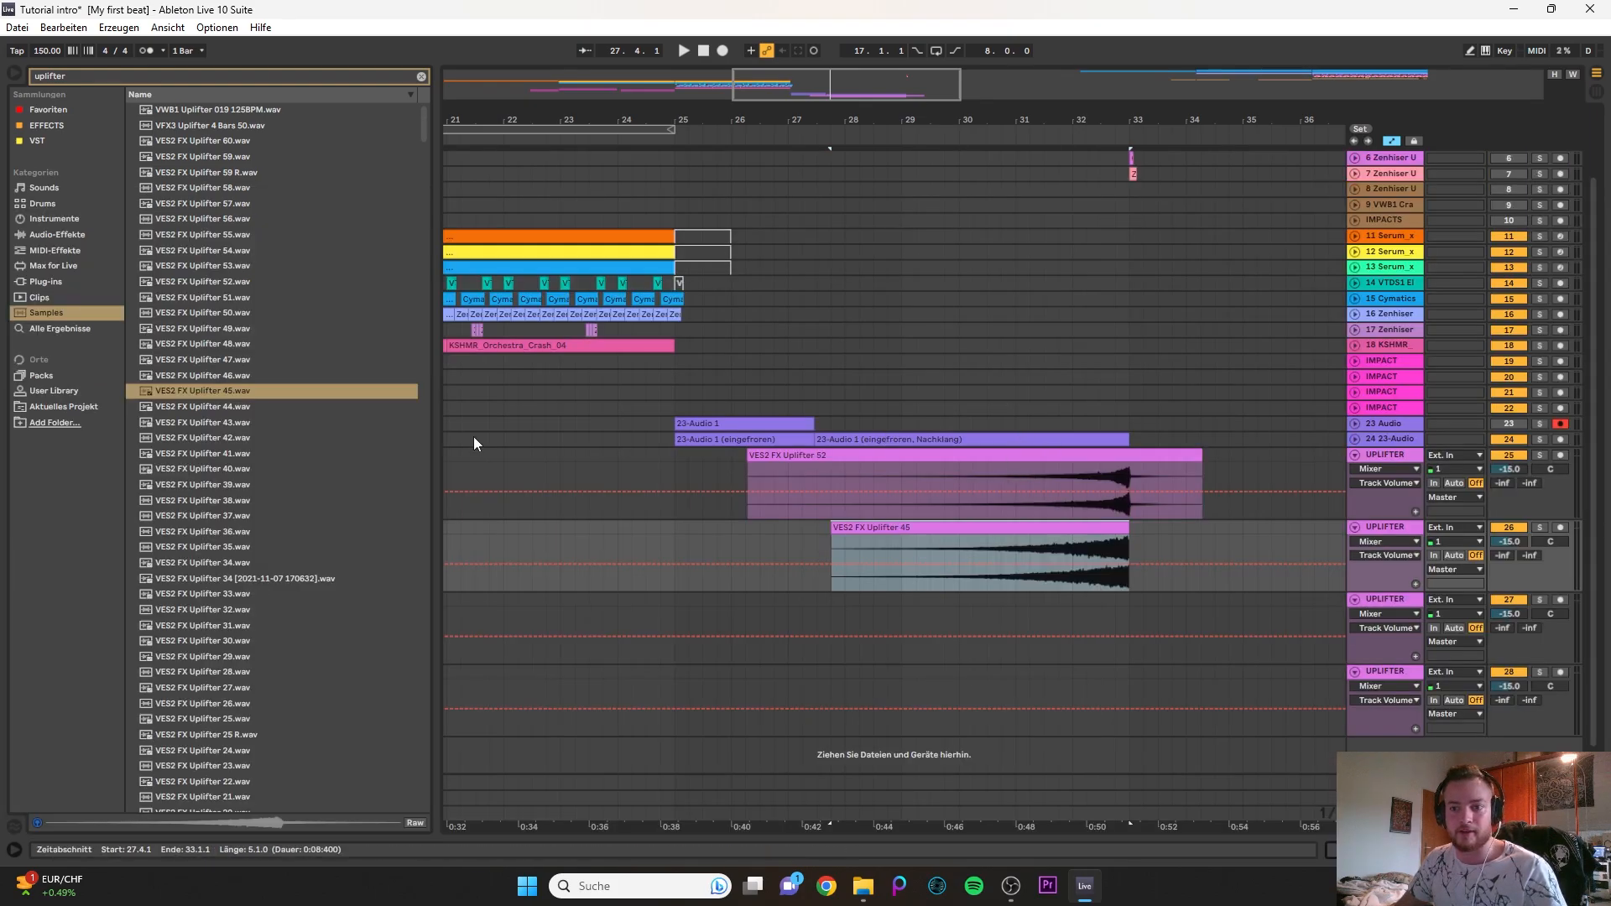
- Play the arrangement from 23.4.1 through bar 33 to hear both uplifters in the mix
{"action": "left_click", "coordinate": [609, 375]}
{"action": "key", "text": "space"}
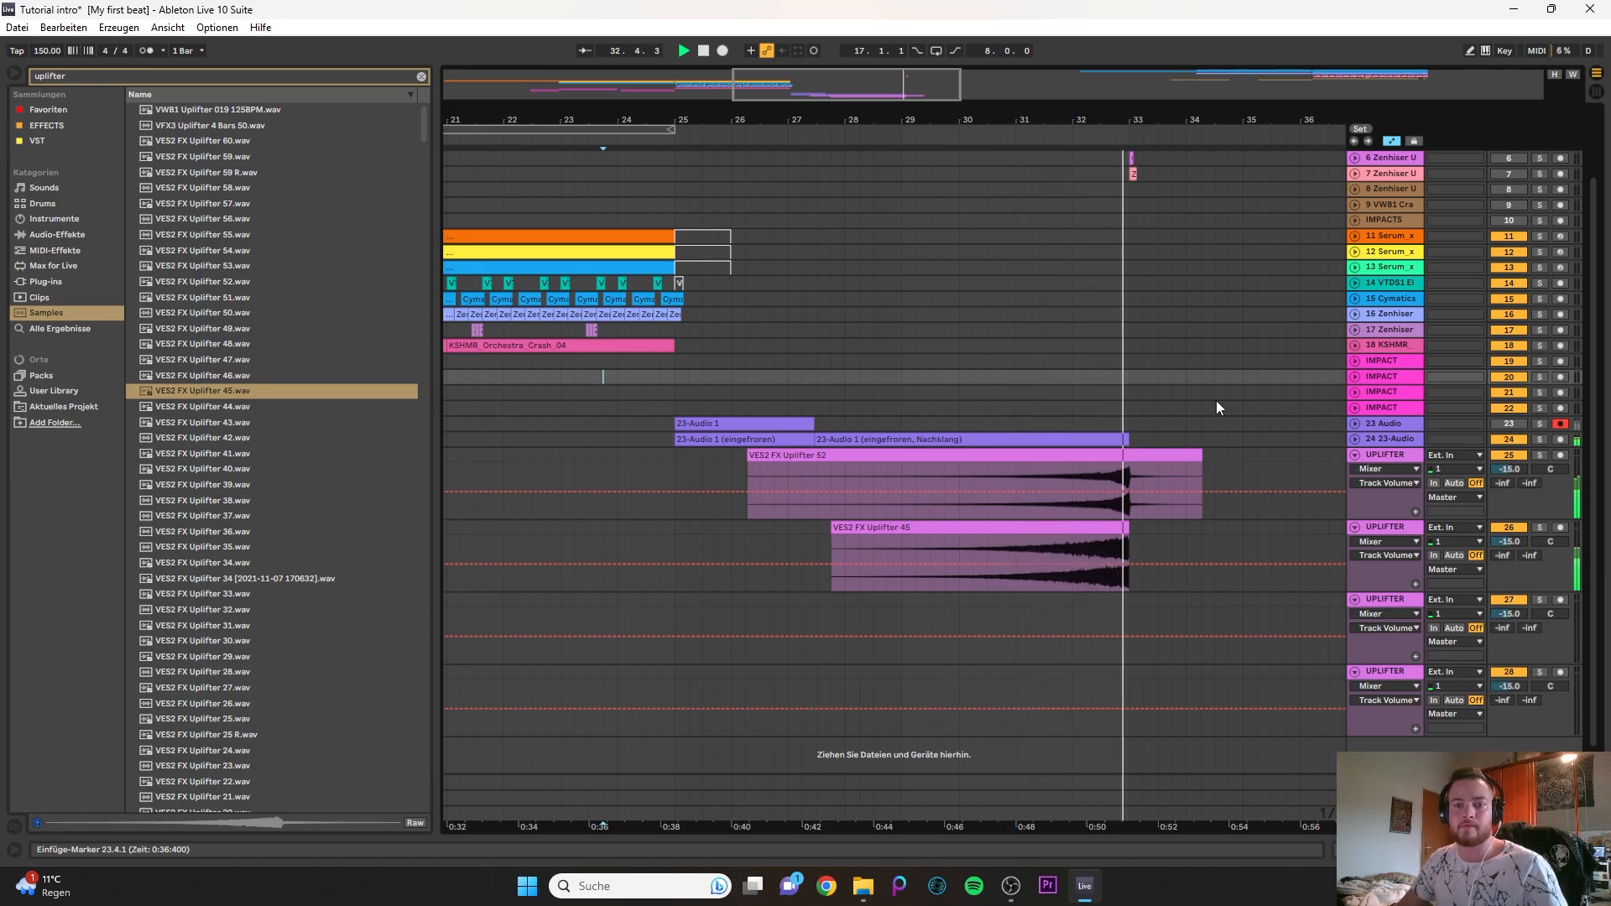
{"action": "scroll", "coordinate": [871, 441], "scroll_direction": "down", "scroll_amount": 3}
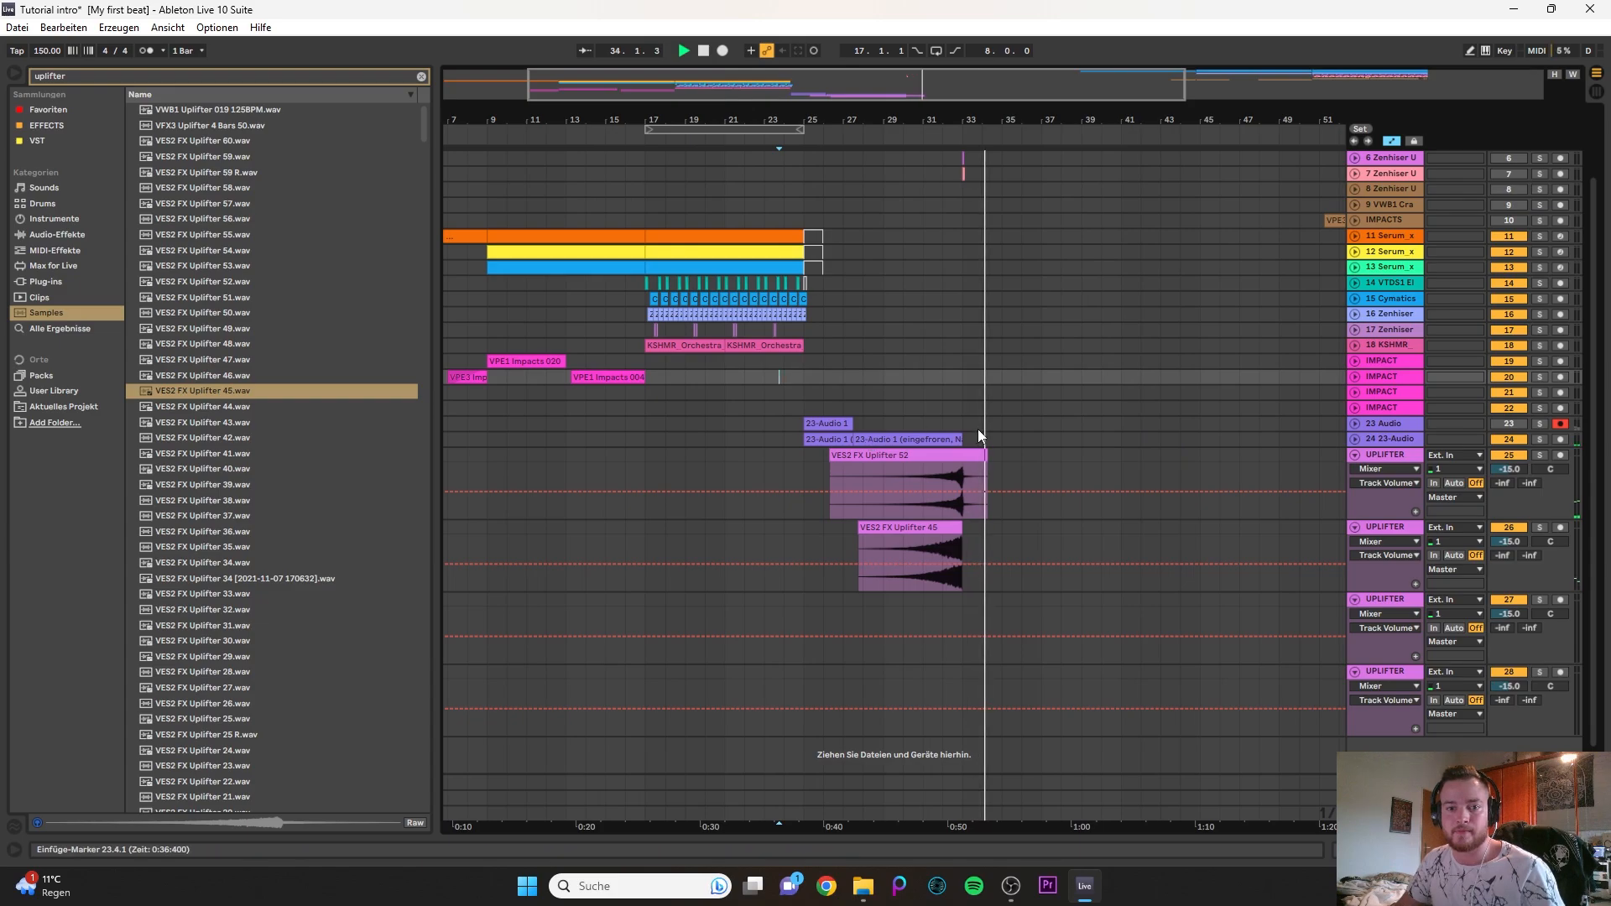
{"action": "left_click", "coordinate": [863, 426]}
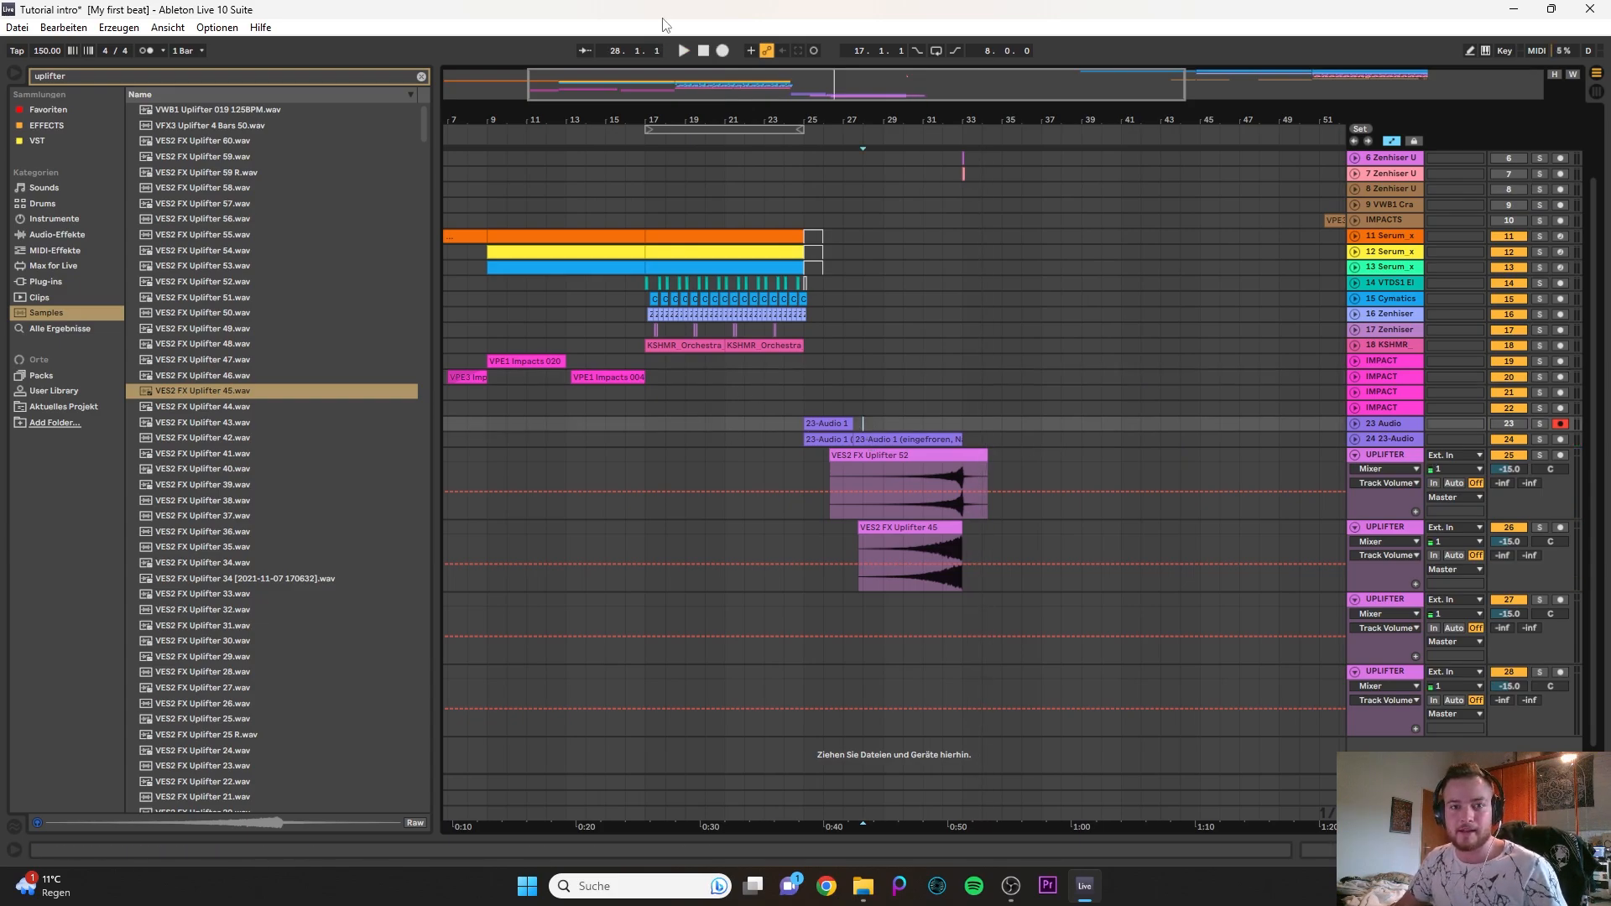
- Review the arrangement around the transition, comparing the section before bar 33 with the empty bars 33 to 37
{"action": "left_click_drag", "start_coordinate": [653, 86], "coordinate": [570, 91]}
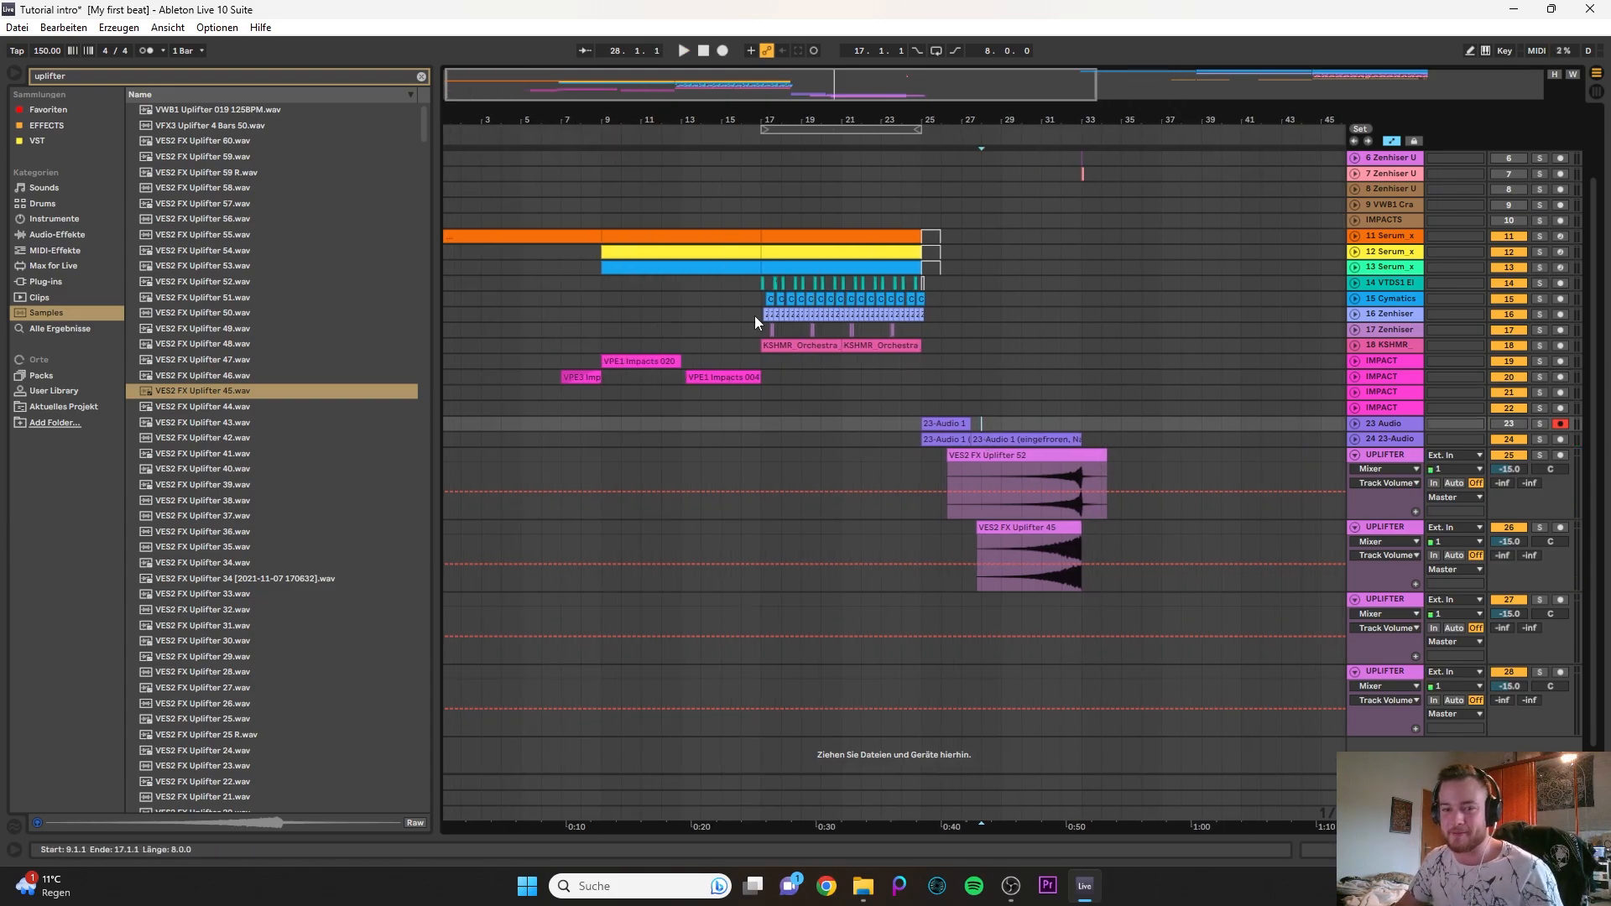
{"action": "scroll", "coordinate": [1220, 343], "scroll_direction": "up", "scroll_amount": 3}
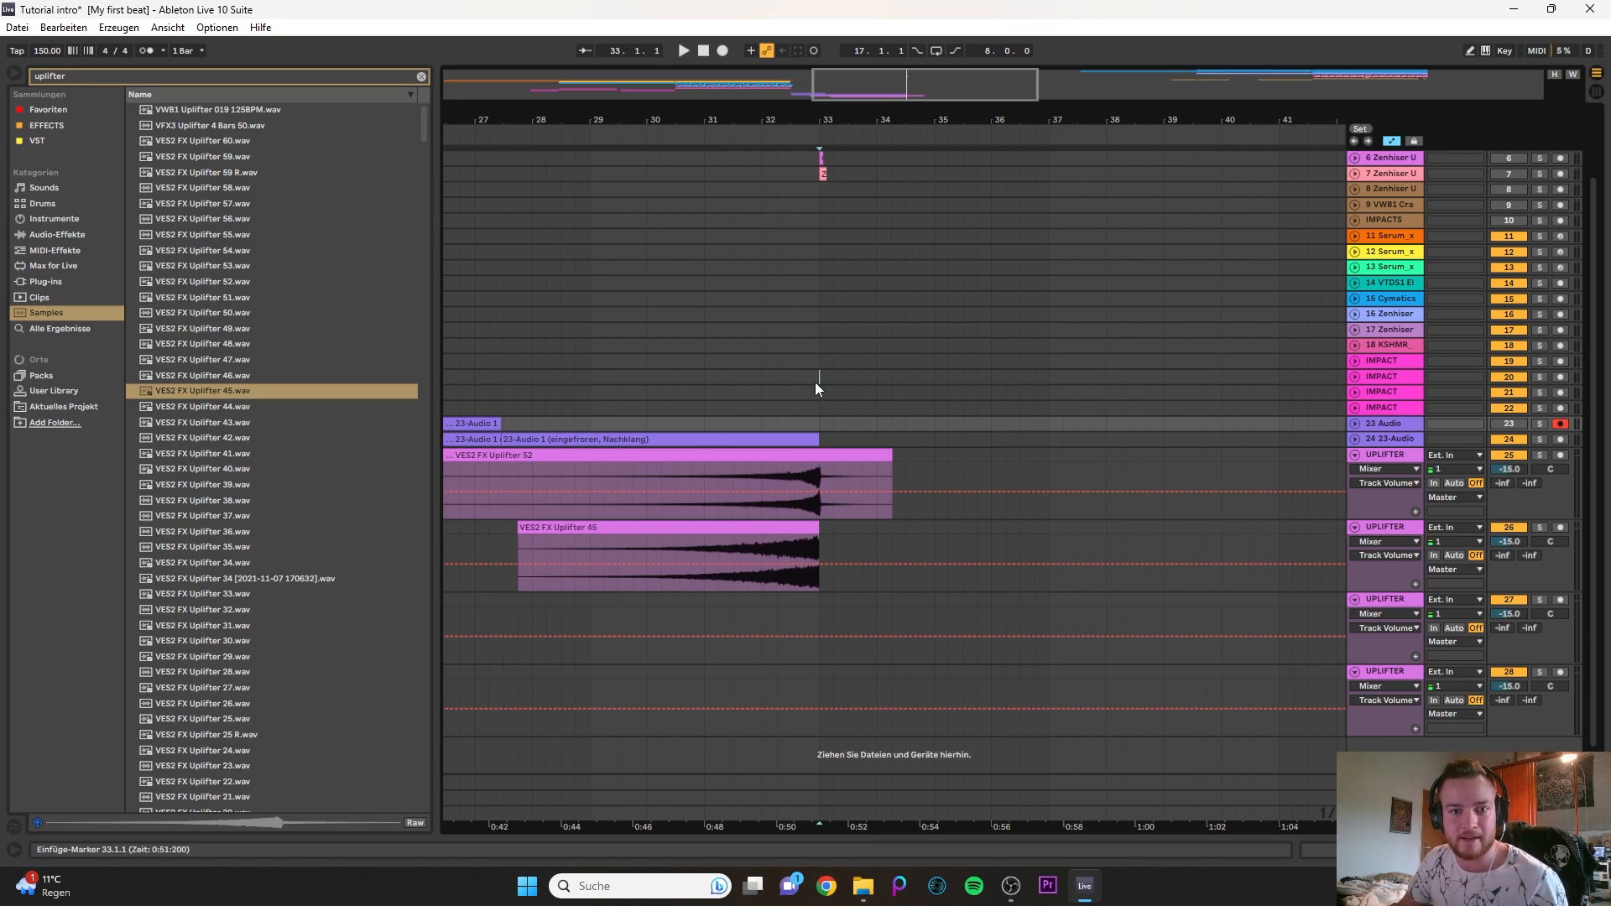
{"action": "left_click_drag", "start_coordinate": [816, 382], "coordinate": [1036, 366]}
{"action": "scroll", "coordinate": [870, 285], "scroll_direction": "up", "scroll_amount": 1}
{"action": "left_click_drag", "start_coordinate": [934, 210], "coordinate": [706, 163]}
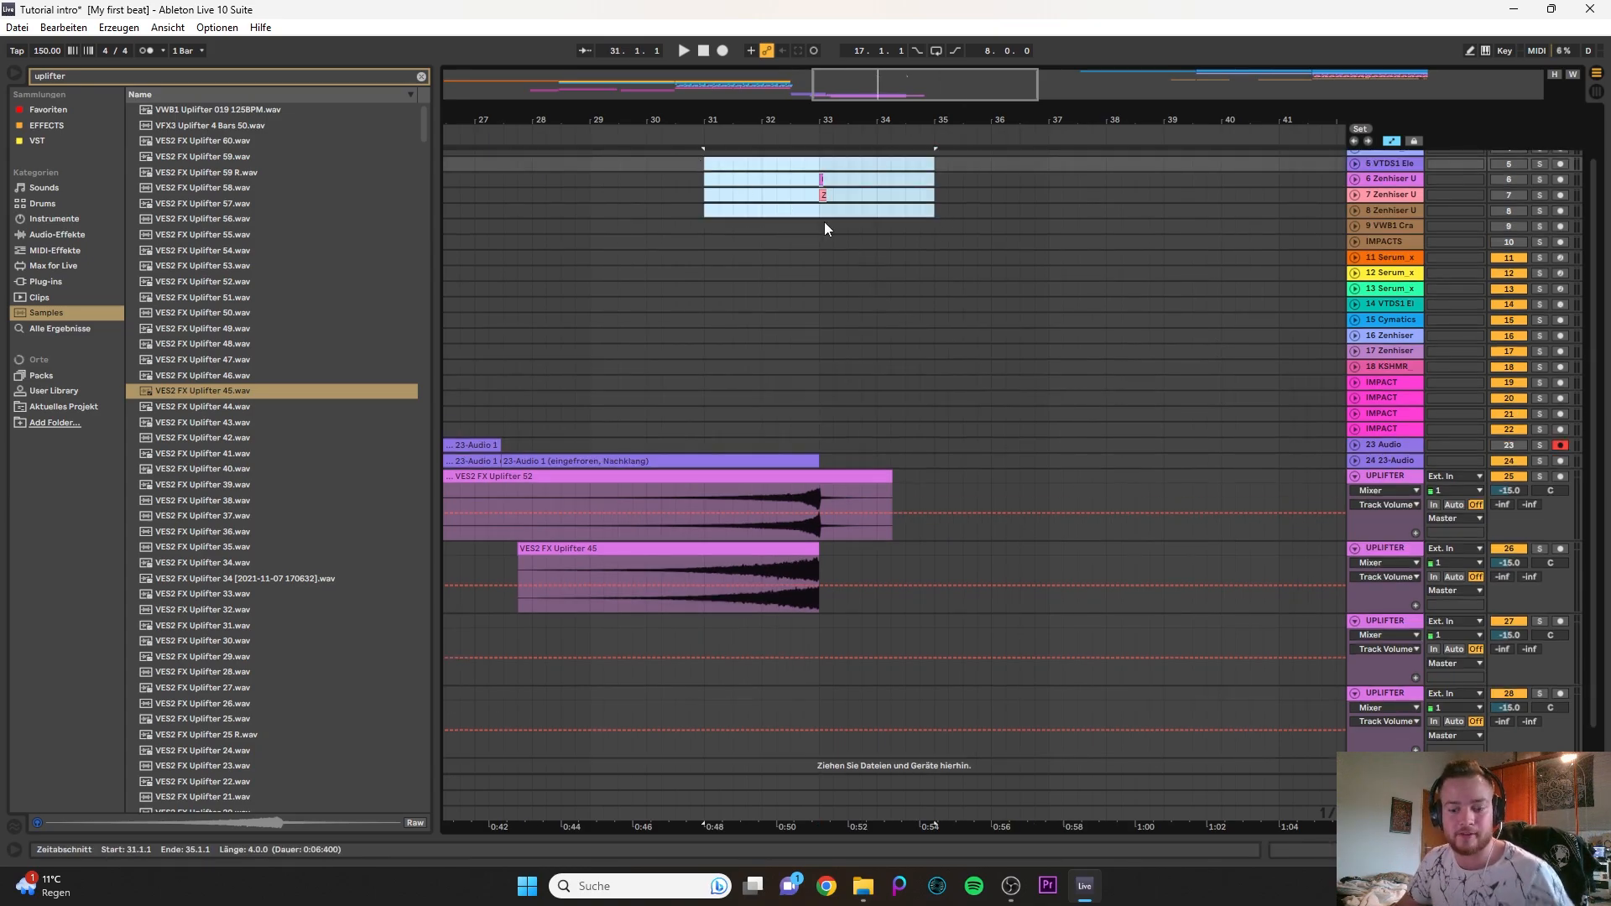
{"action": "left_click_drag", "start_coordinate": [822, 384], "coordinate": [1045, 359]}
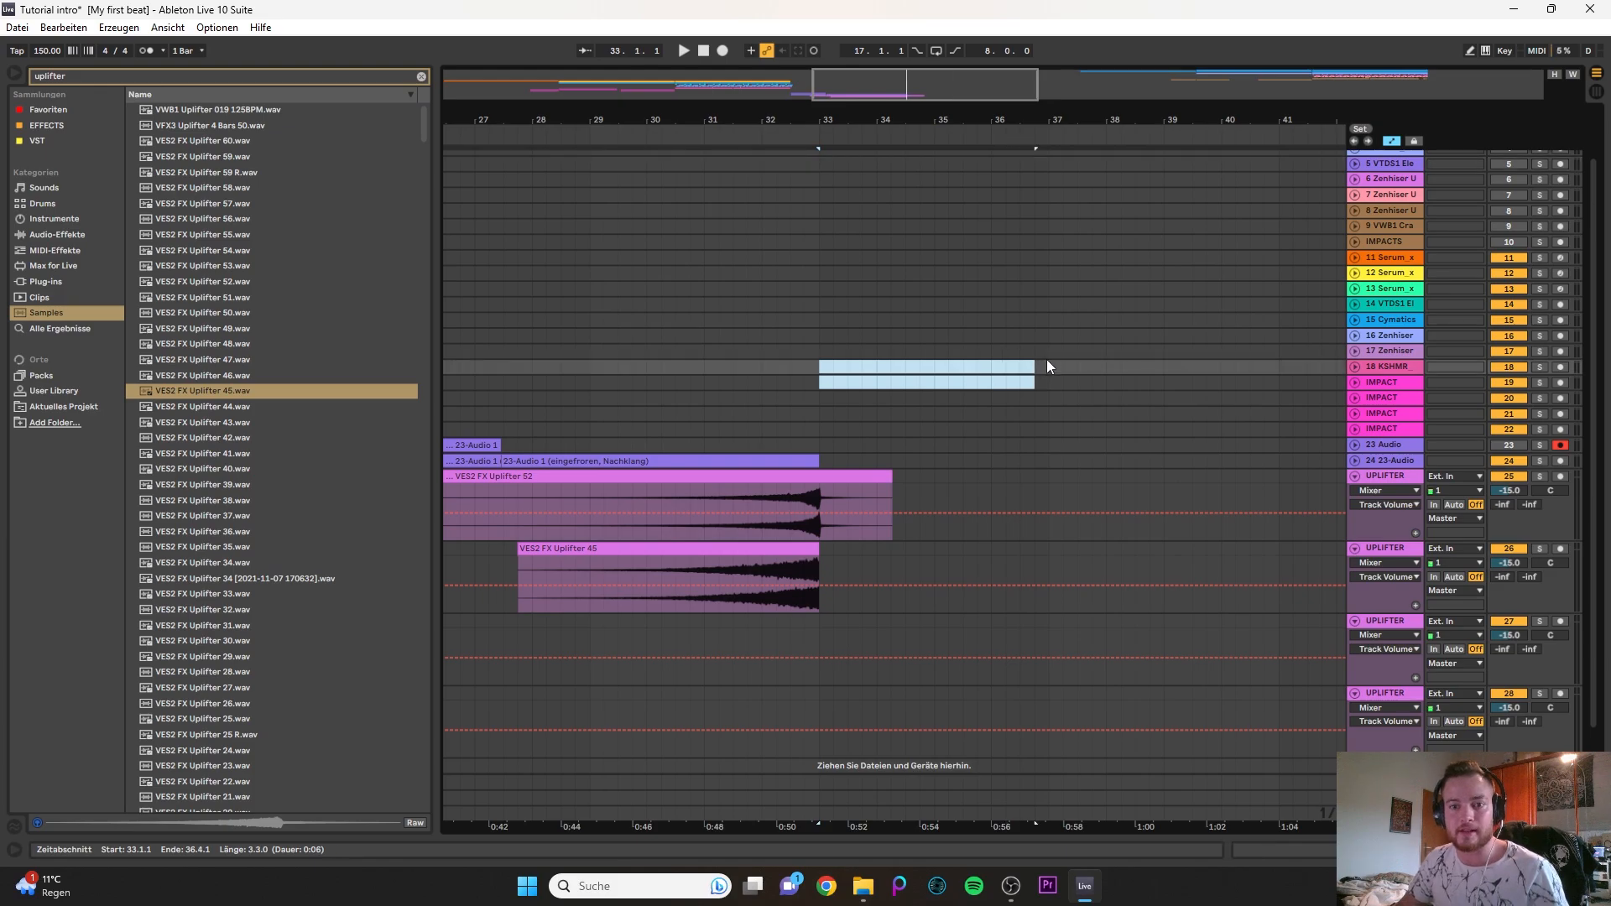
{"action": "left_click", "coordinate": [1042, 354]}
{"action": "left_click", "coordinate": [1050, 275]}
{"action": "left_click", "coordinate": [1056, 352]}
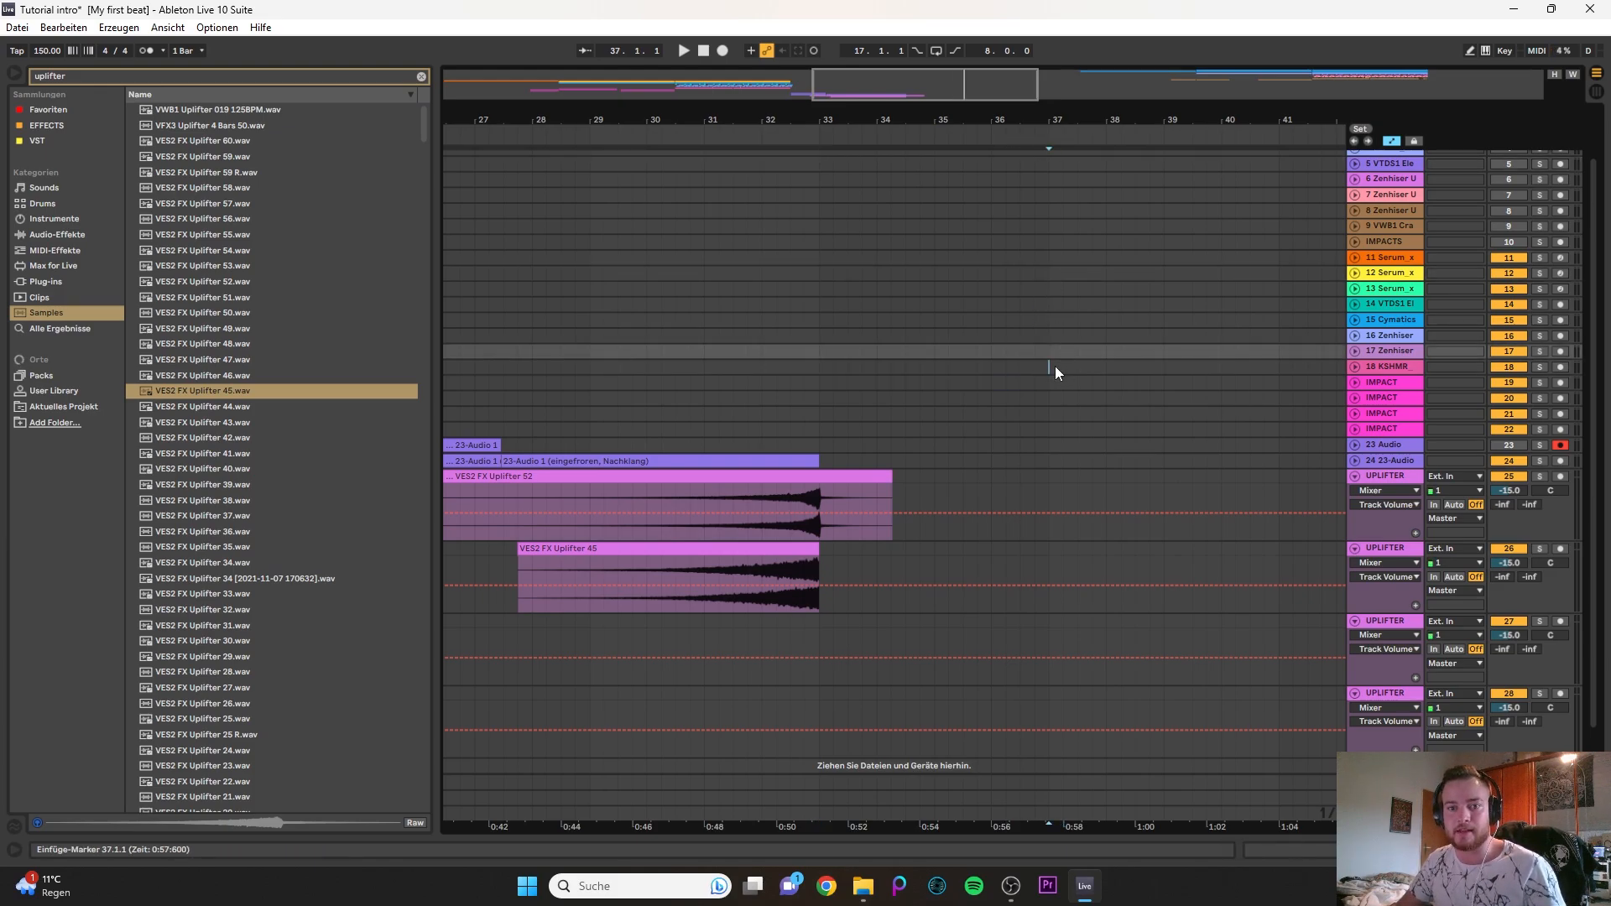
{"action": "left_click", "coordinate": [1055, 367]}
{"action": "scroll", "coordinate": [1165, 359], "scroll_direction": "down", "scroll_amount": 4}
{"action": "left_click_drag", "start_coordinate": [974, 88], "coordinate": [942, 88]}
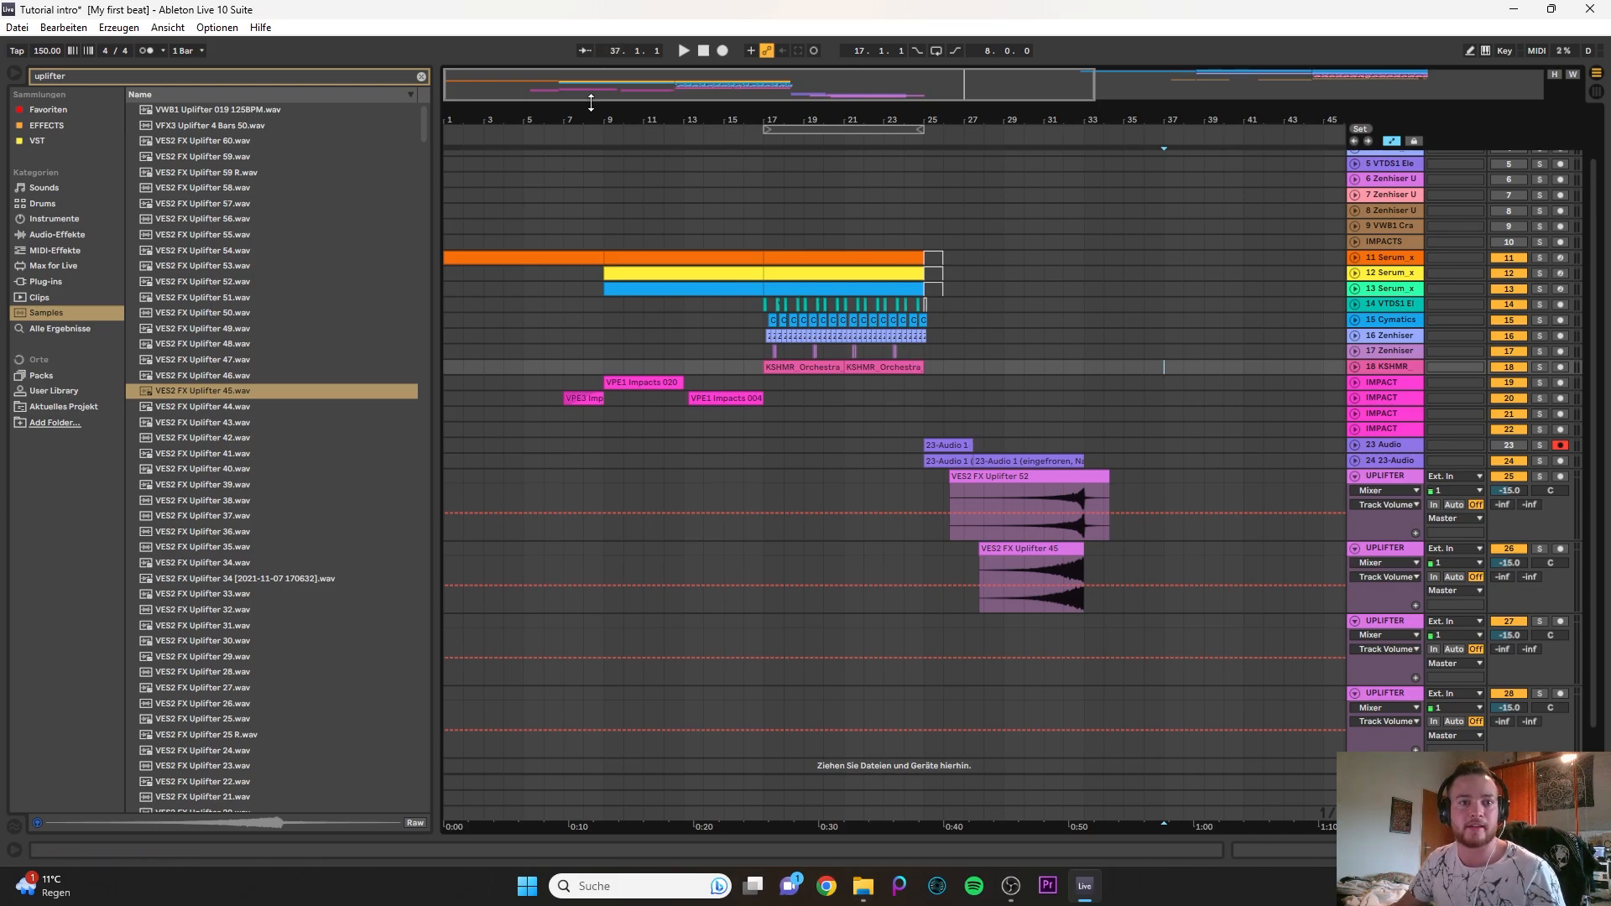
{"action": "left_click_drag", "start_coordinate": [591, 101], "coordinate": [553, 110]}
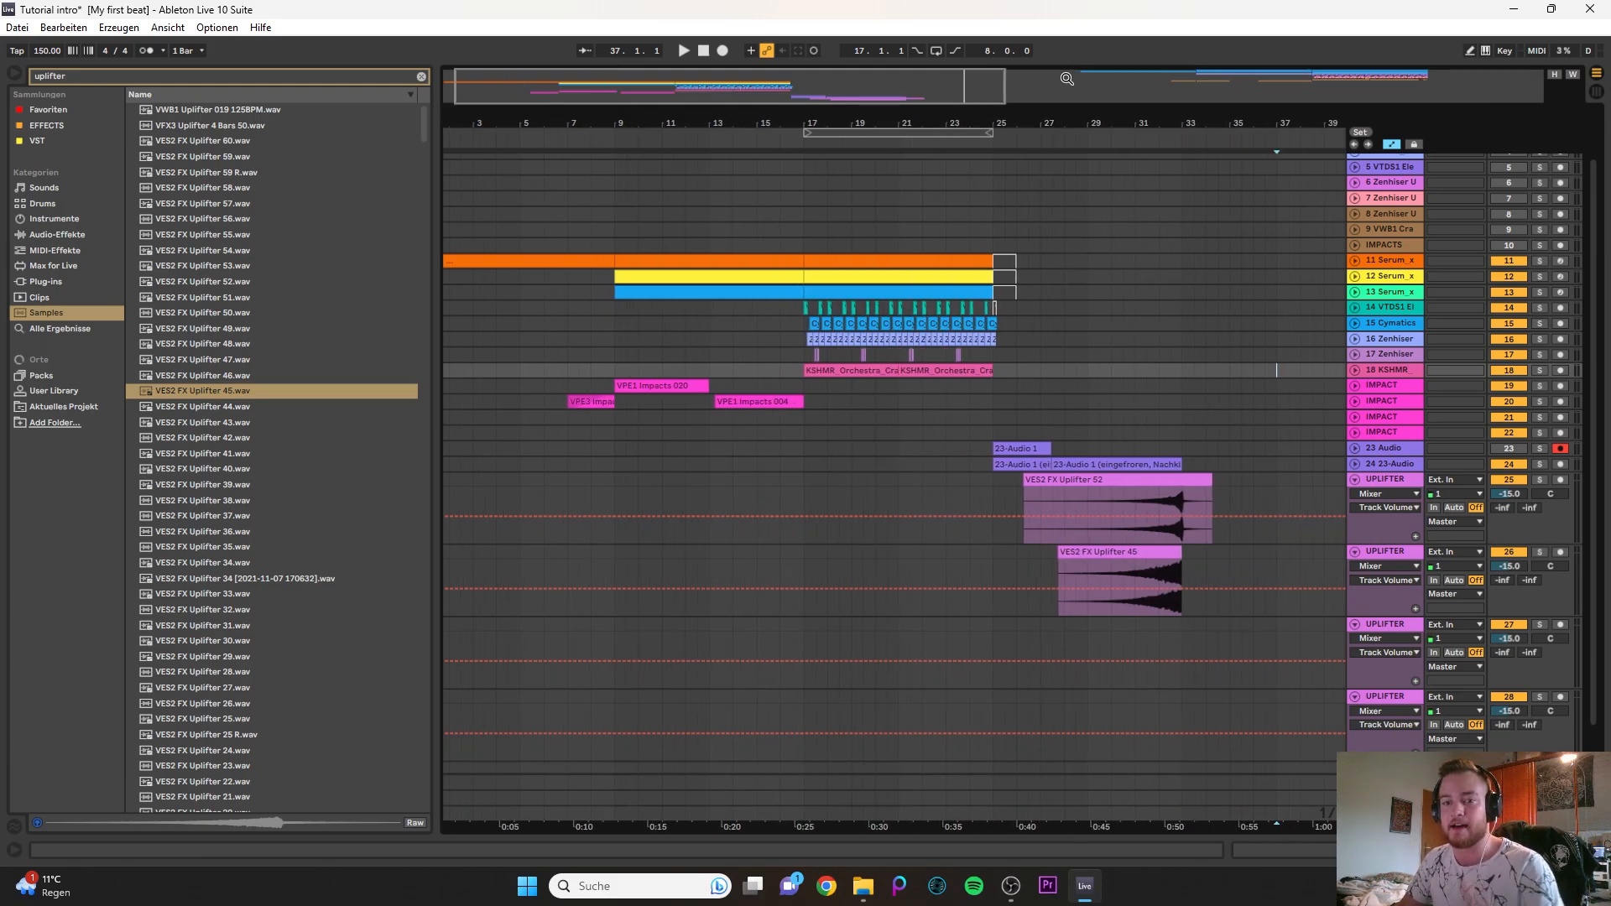
- Examine the device chains of the 11 Serum and 12 Serum tracks
{"action": "left_click", "coordinate": [1356, 258]}
{"action": "left_click", "coordinate": [1356, 258]}
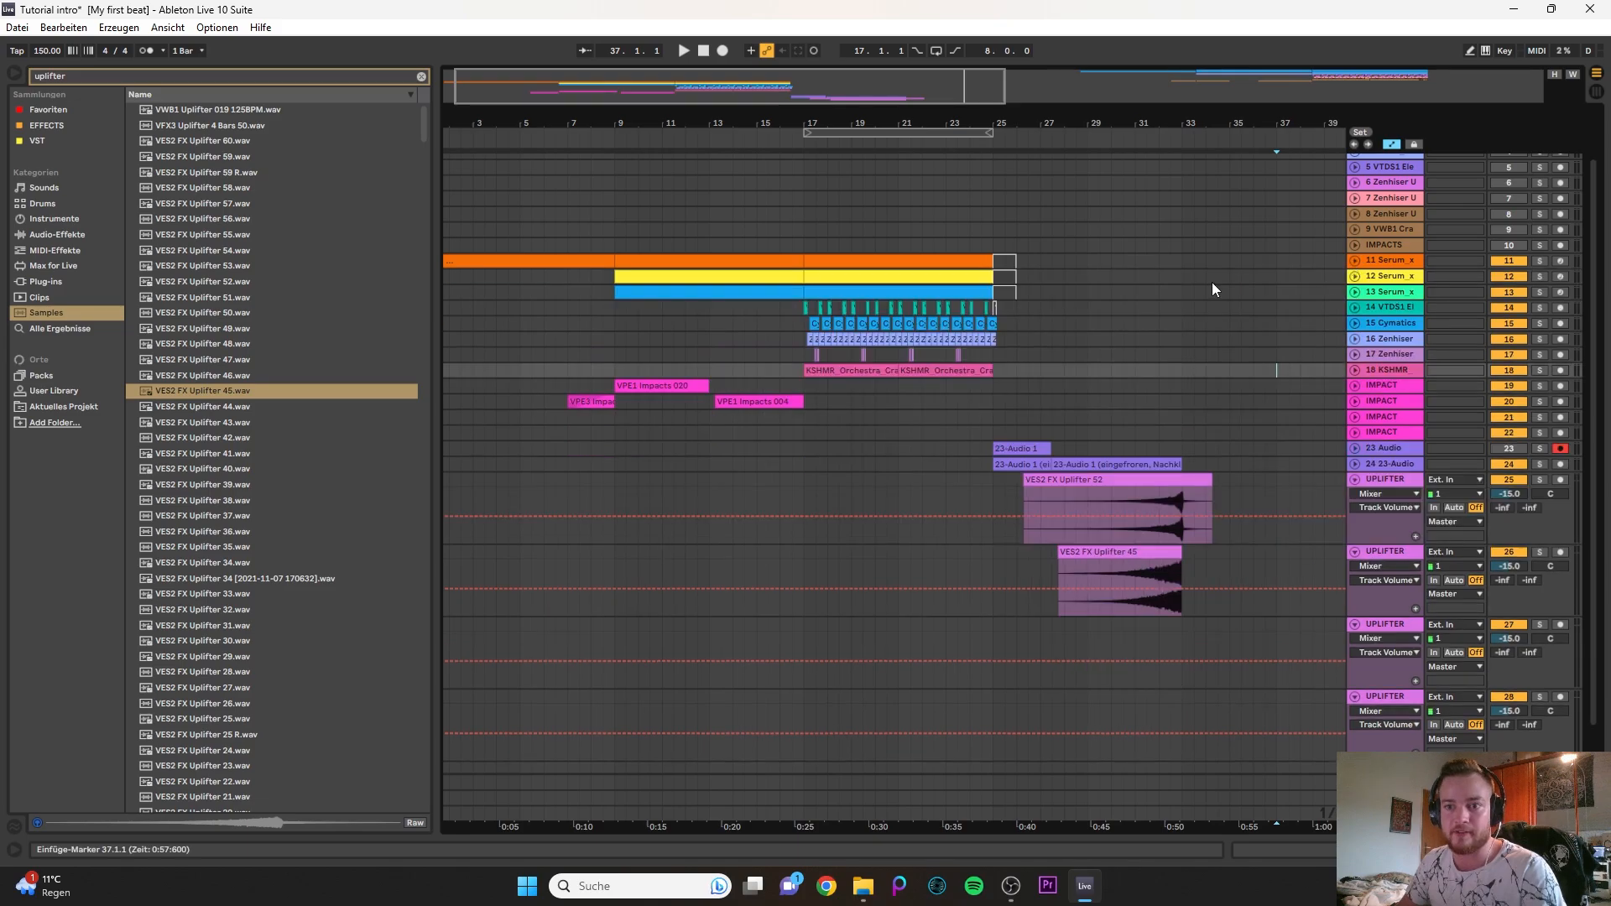
{"action": "left_click", "coordinate": [1382, 264]}
{"action": "left_click_drag", "start_coordinate": [590, 87], "coordinate": [568, 87]}
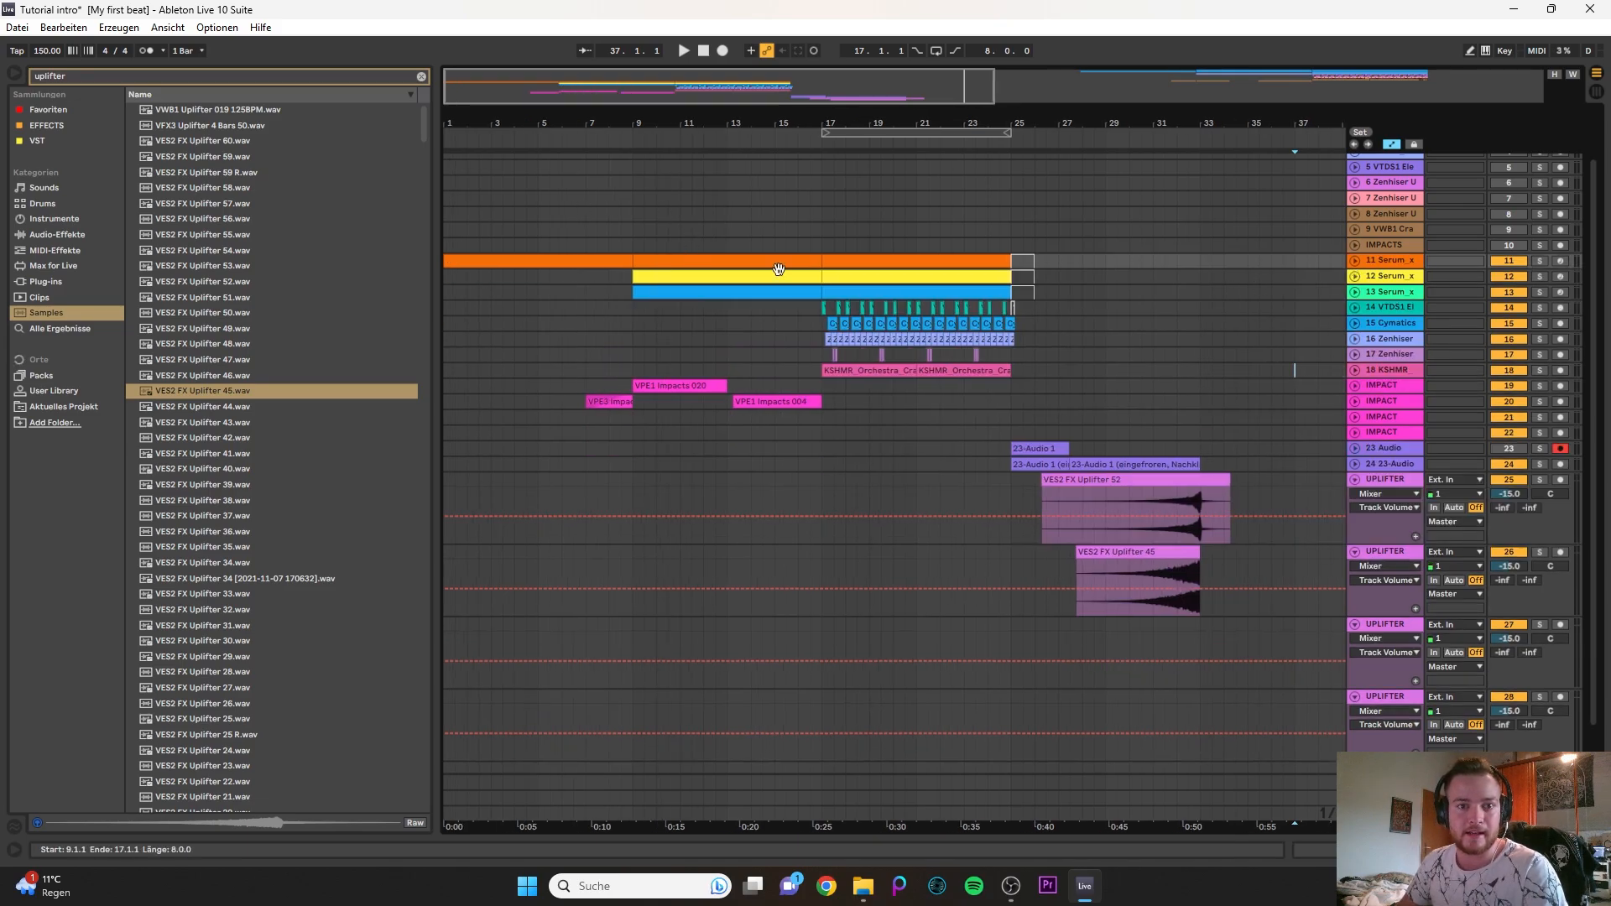
{"action": "double_click", "coordinate": [1403, 264]}
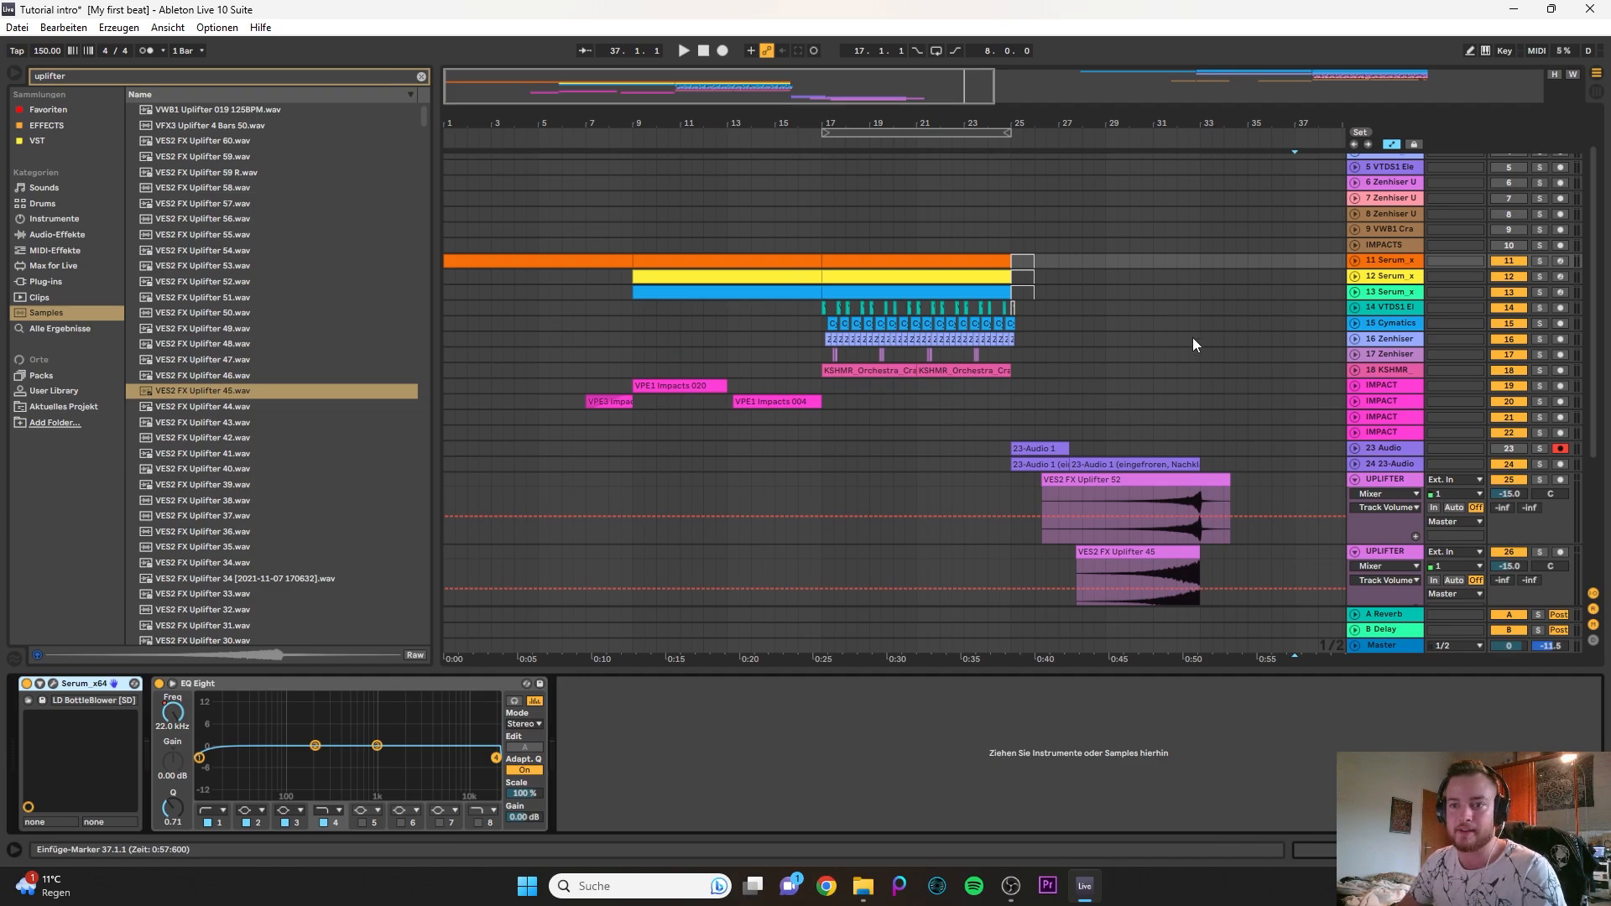
{"action": "left_click", "coordinate": [1418, 278]}
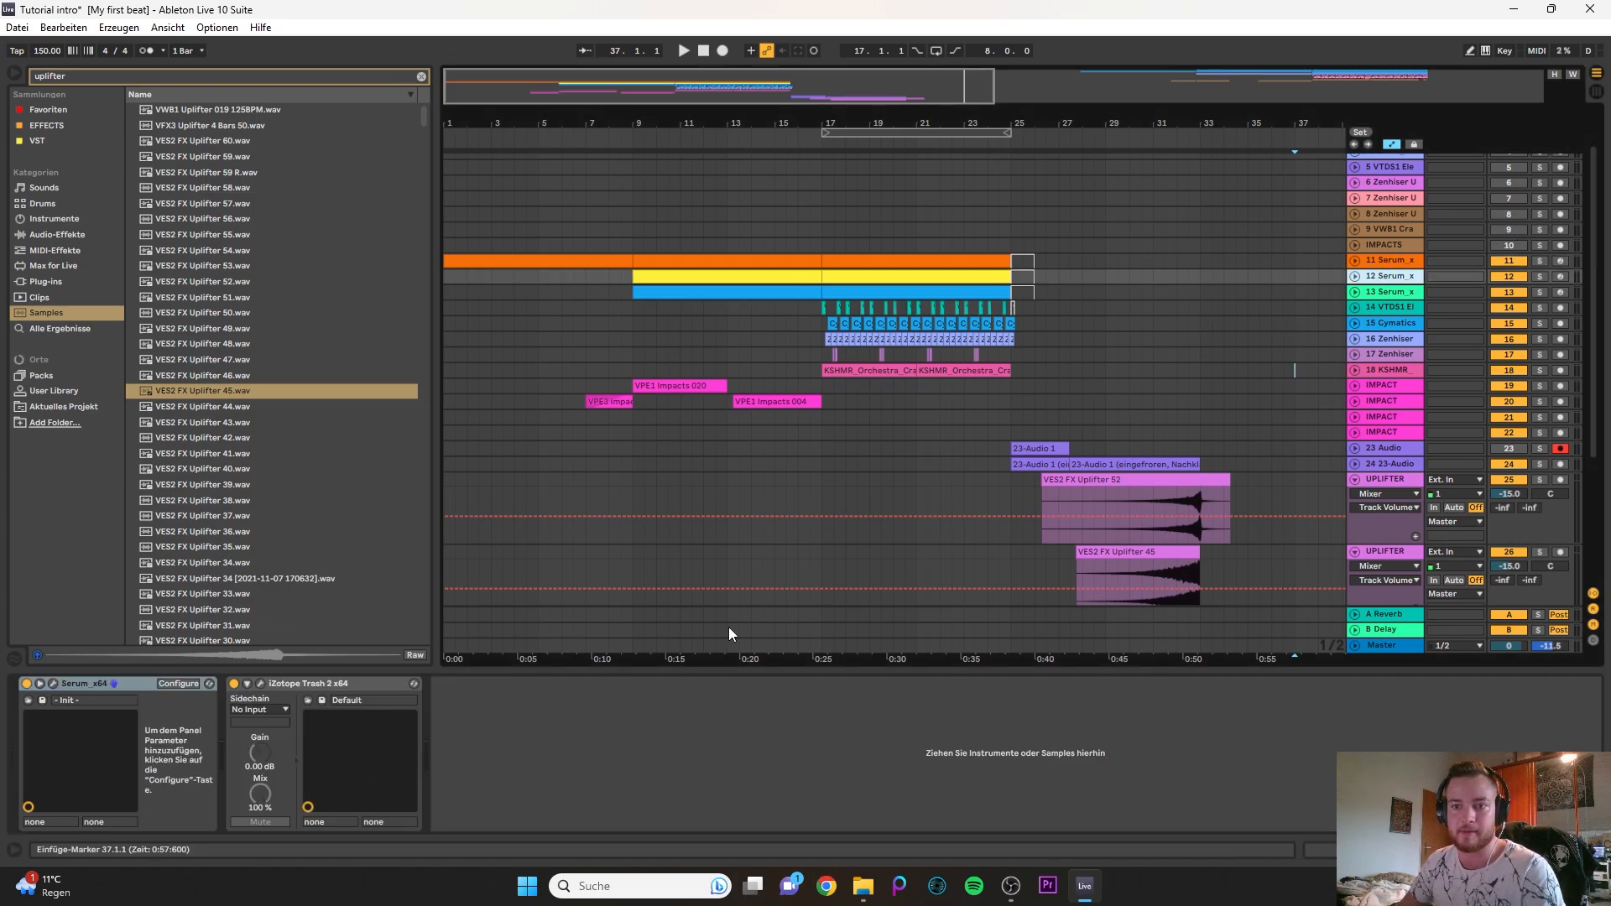
{"action": "left_click", "coordinate": [1377, 261]}
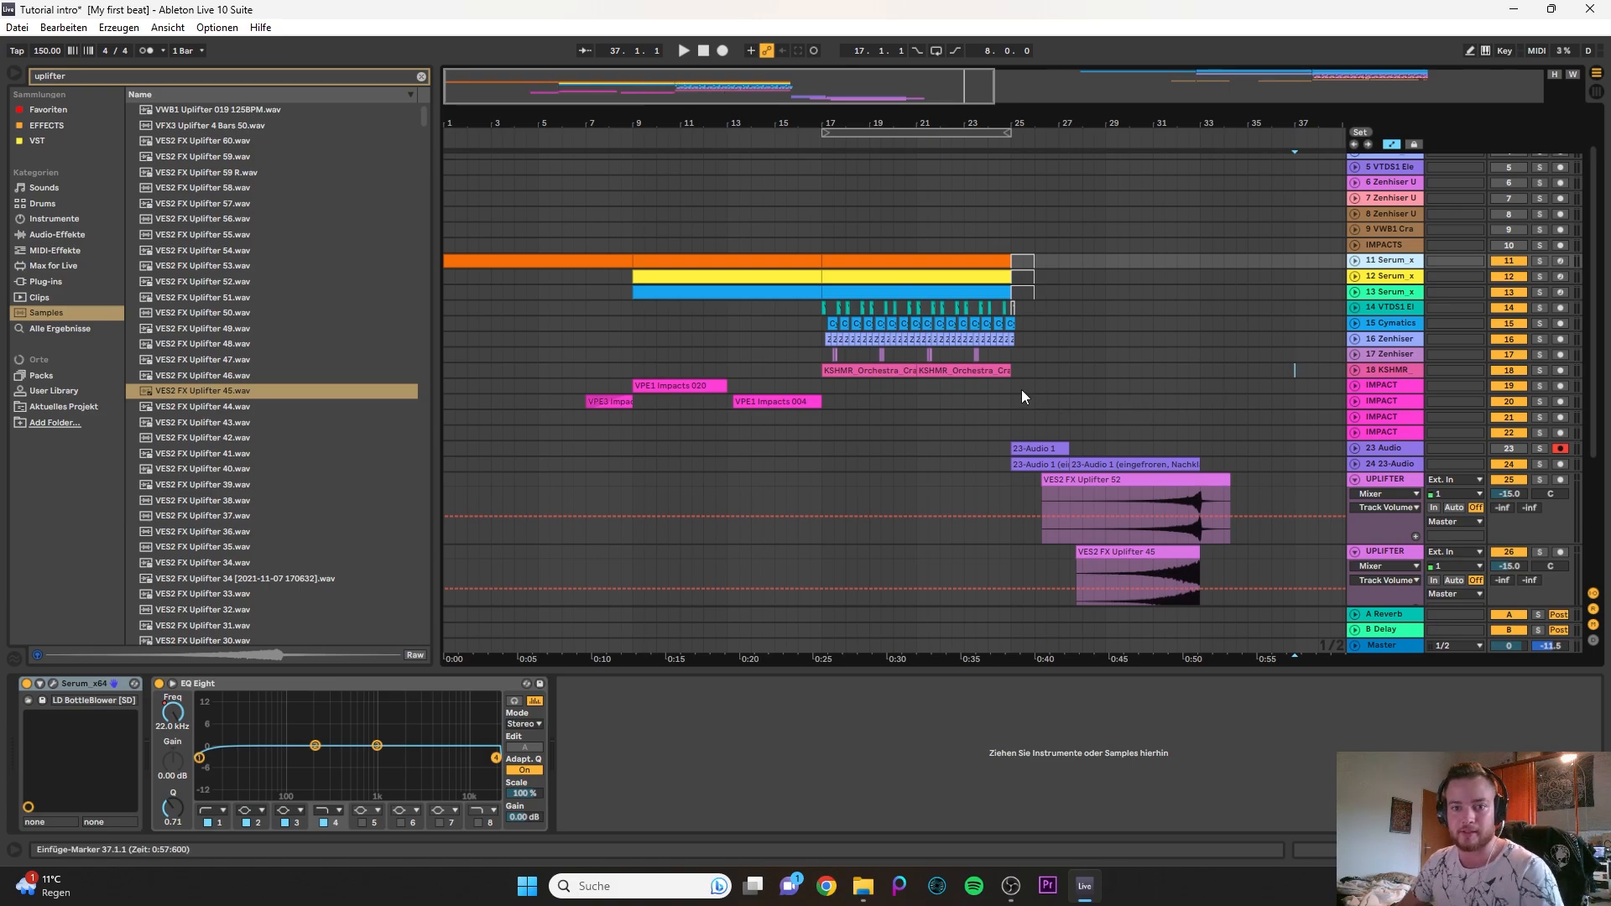
- Duplicate the last KSHMR_Orchestra_Crash_04 clip so a crash lands on bar 25, and play the transition from 24.4.1
{"action": "left_click", "coordinate": [1003, 372]}
{"action": "scroll", "coordinate": [1014, 391], "scroll_direction": "up", "scroll_amount": 4}
{"action": "left_click", "coordinate": [1002, 399]}
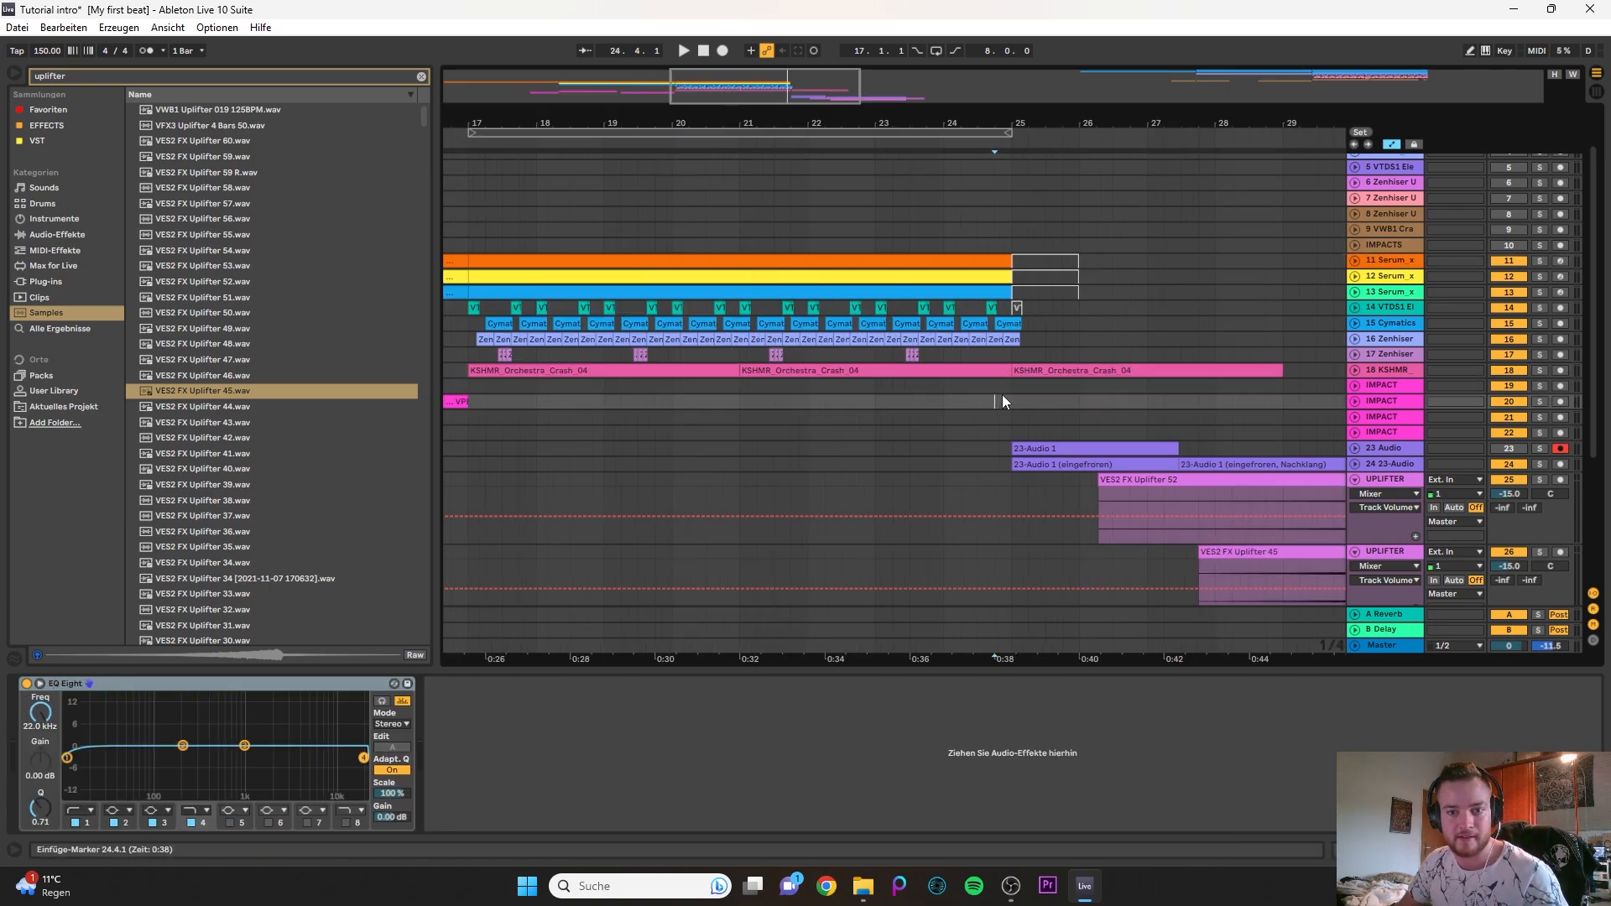
{"action": "key", "text": "space"}
{"action": "left_click", "coordinate": [1355, 370]}
{"action": "left_click", "coordinate": [990, 420]}
{"action": "key", "text": "space"}
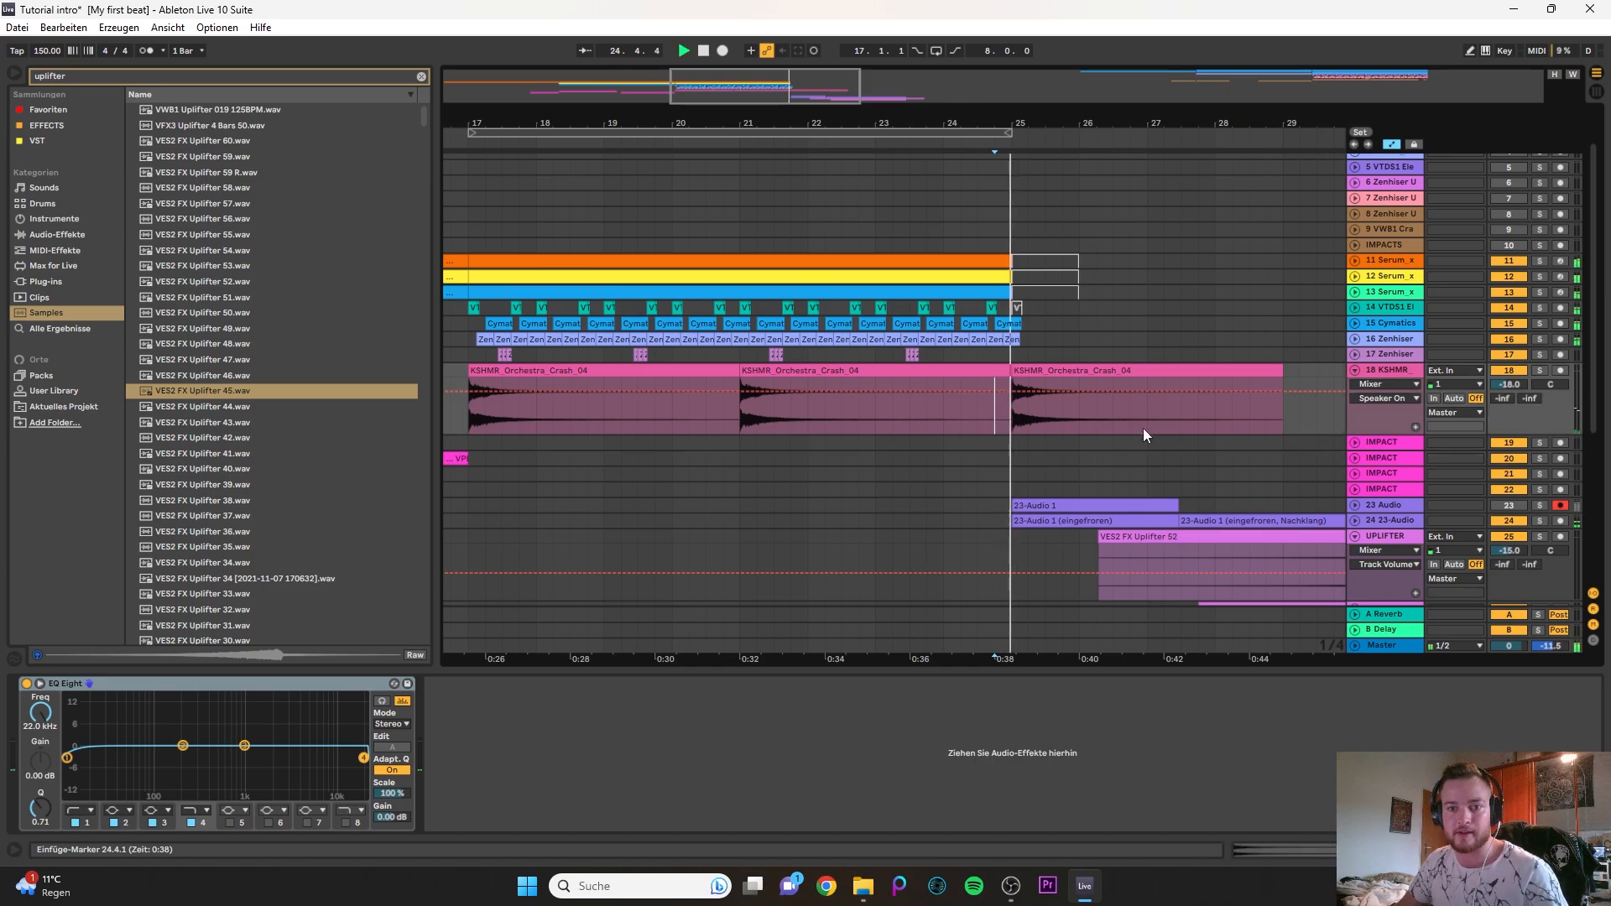
{"action": "left_click", "coordinate": [1043, 369]}
{"action": "key", "text": "space"}
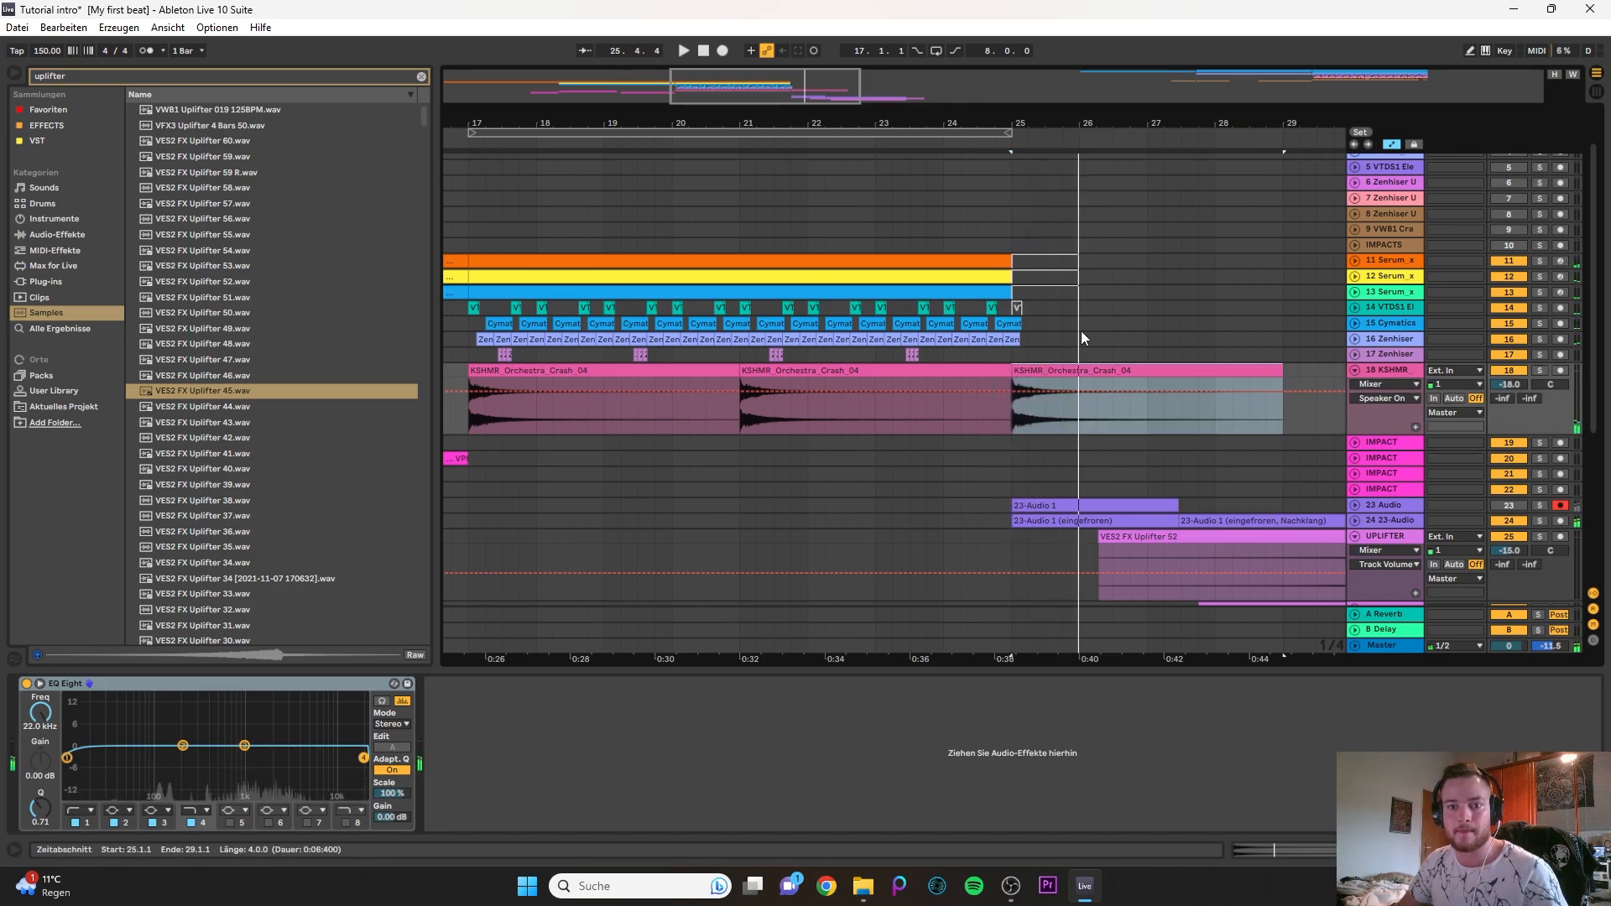
- Expand the 11 Serum track, solo it and play its clip from bar 9
{"action": "scroll", "coordinate": [1081, 330], "scroll_direction": "down", "scroll_amount": 4}
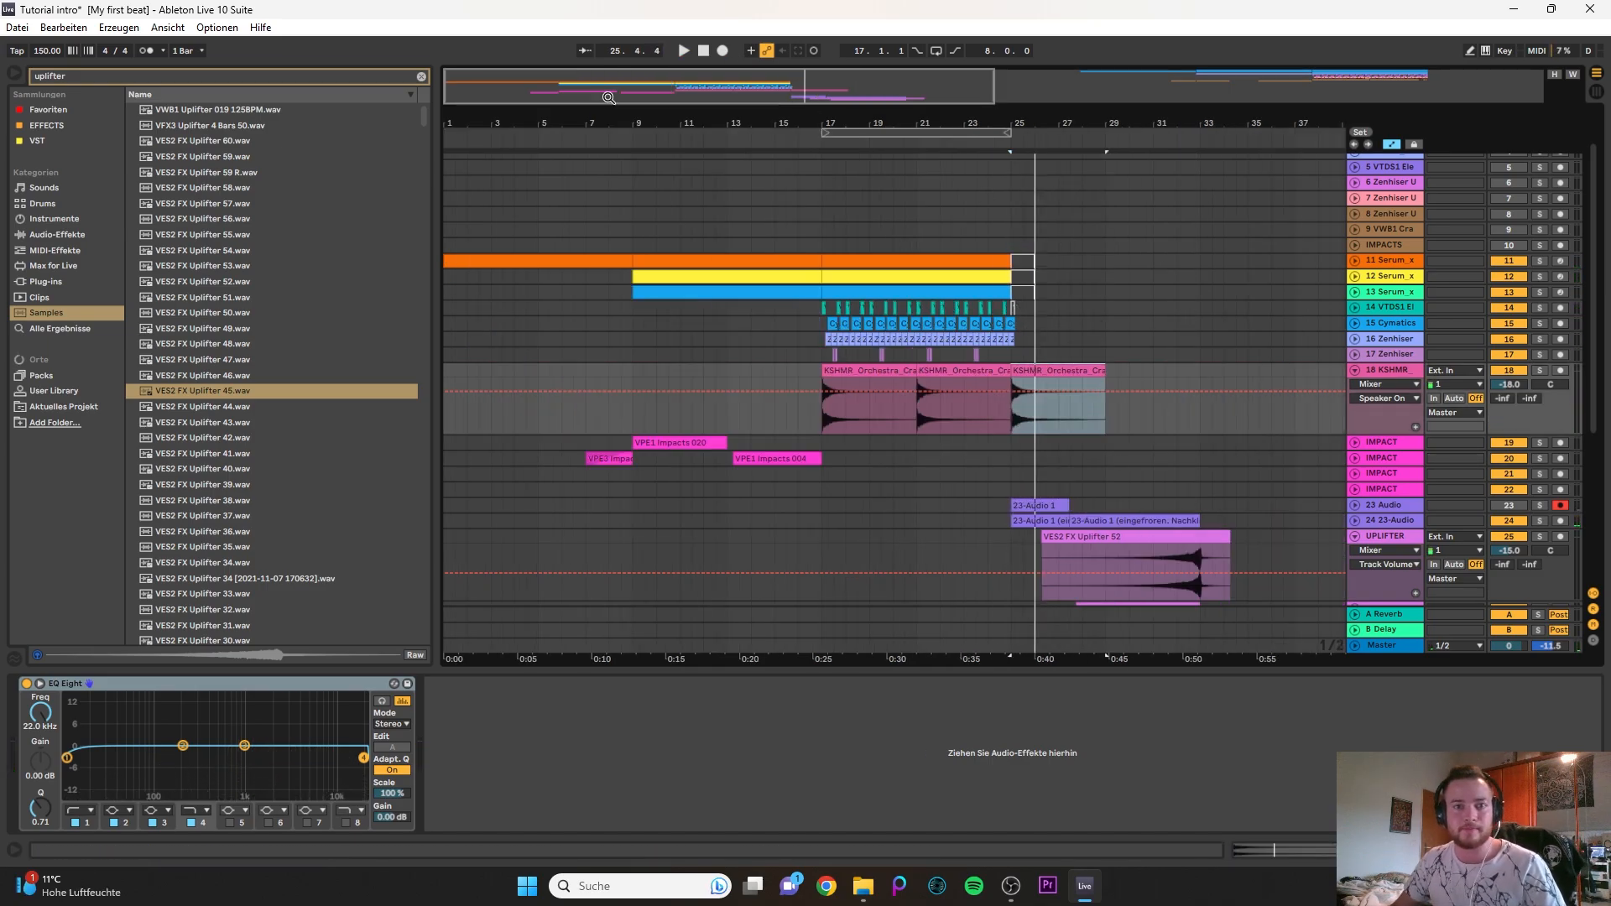
{"action": "left_click", "coordinate": [550, 262]}
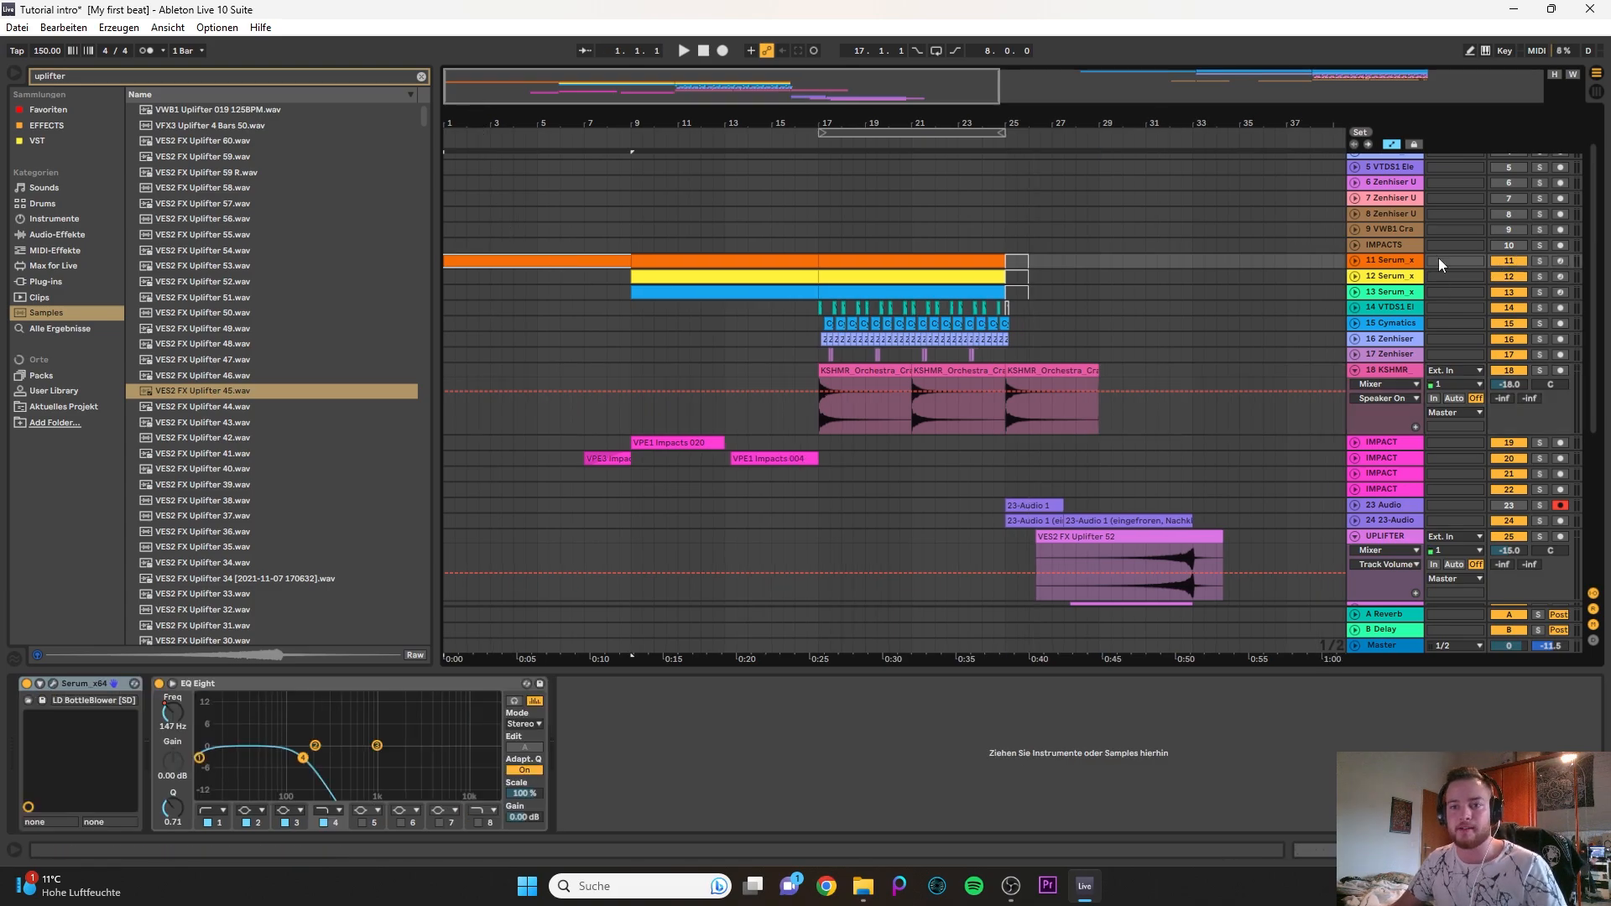
{"action": "left_click", "coordinate": [1355, 261]}
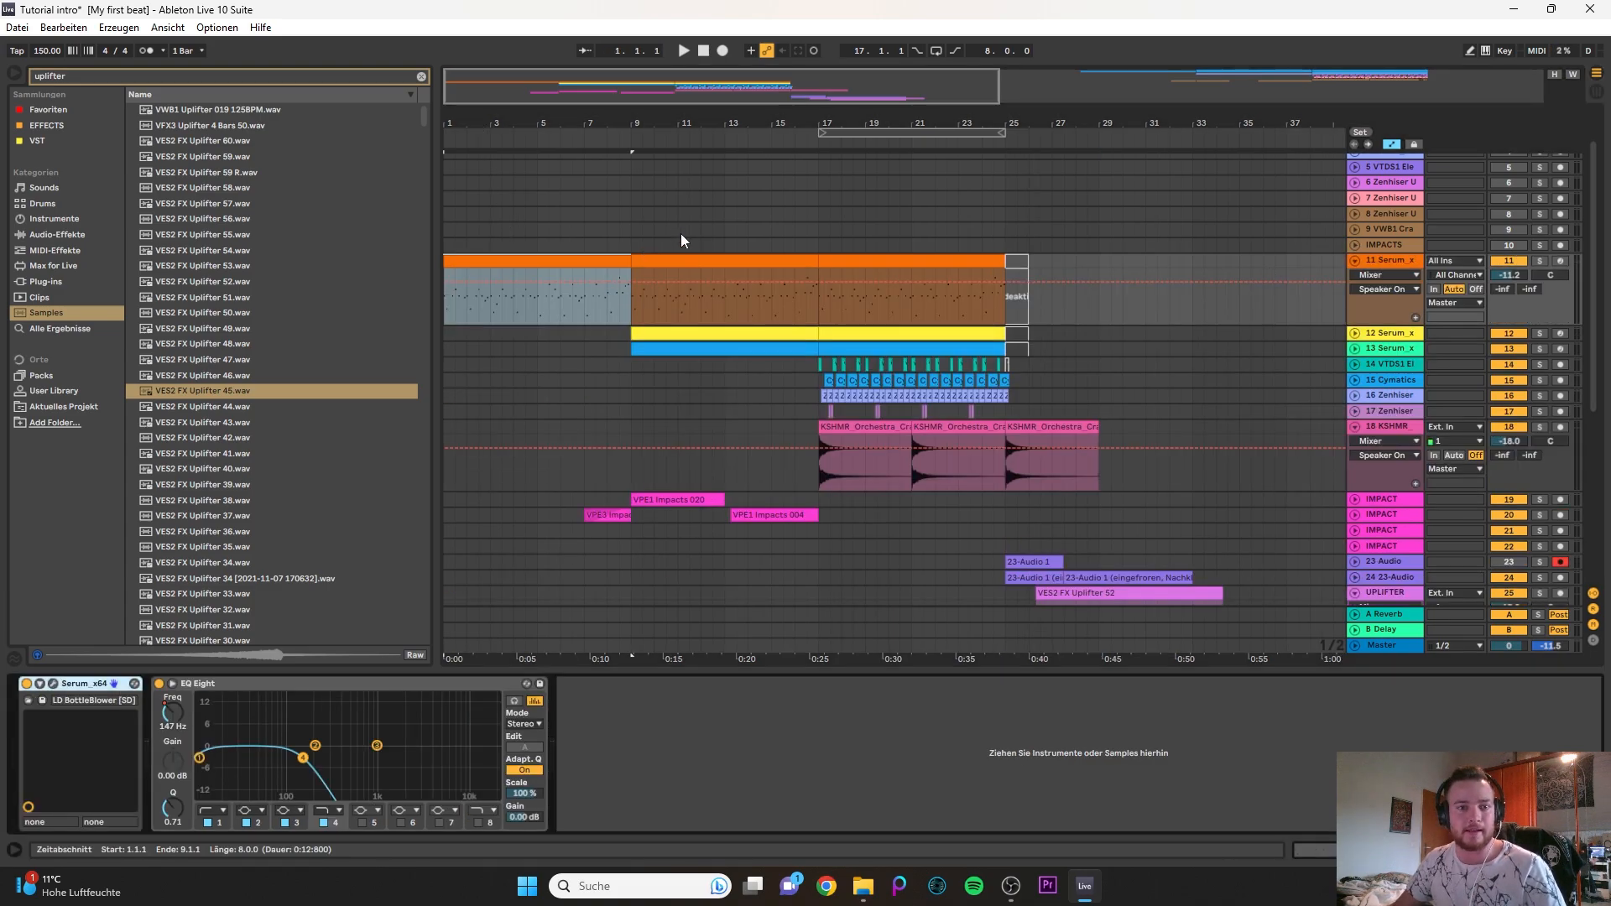
{"action": "left_click", "coordinate": [728, 291]}
{"action": "key", "text": "space"}
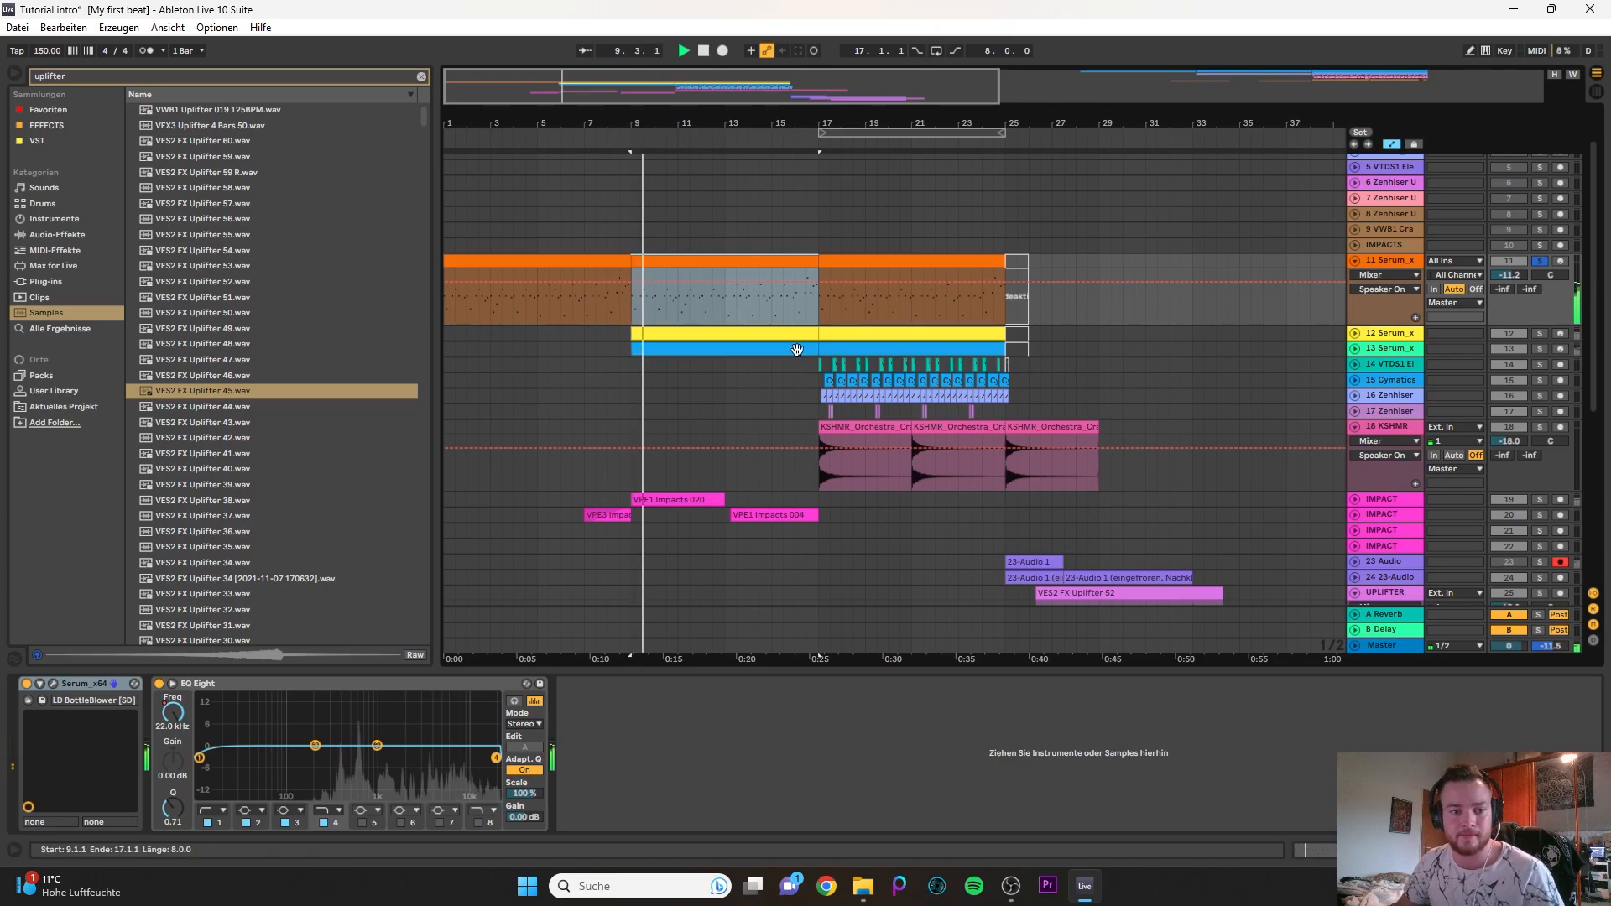
{"action": "key", "text": "space"}
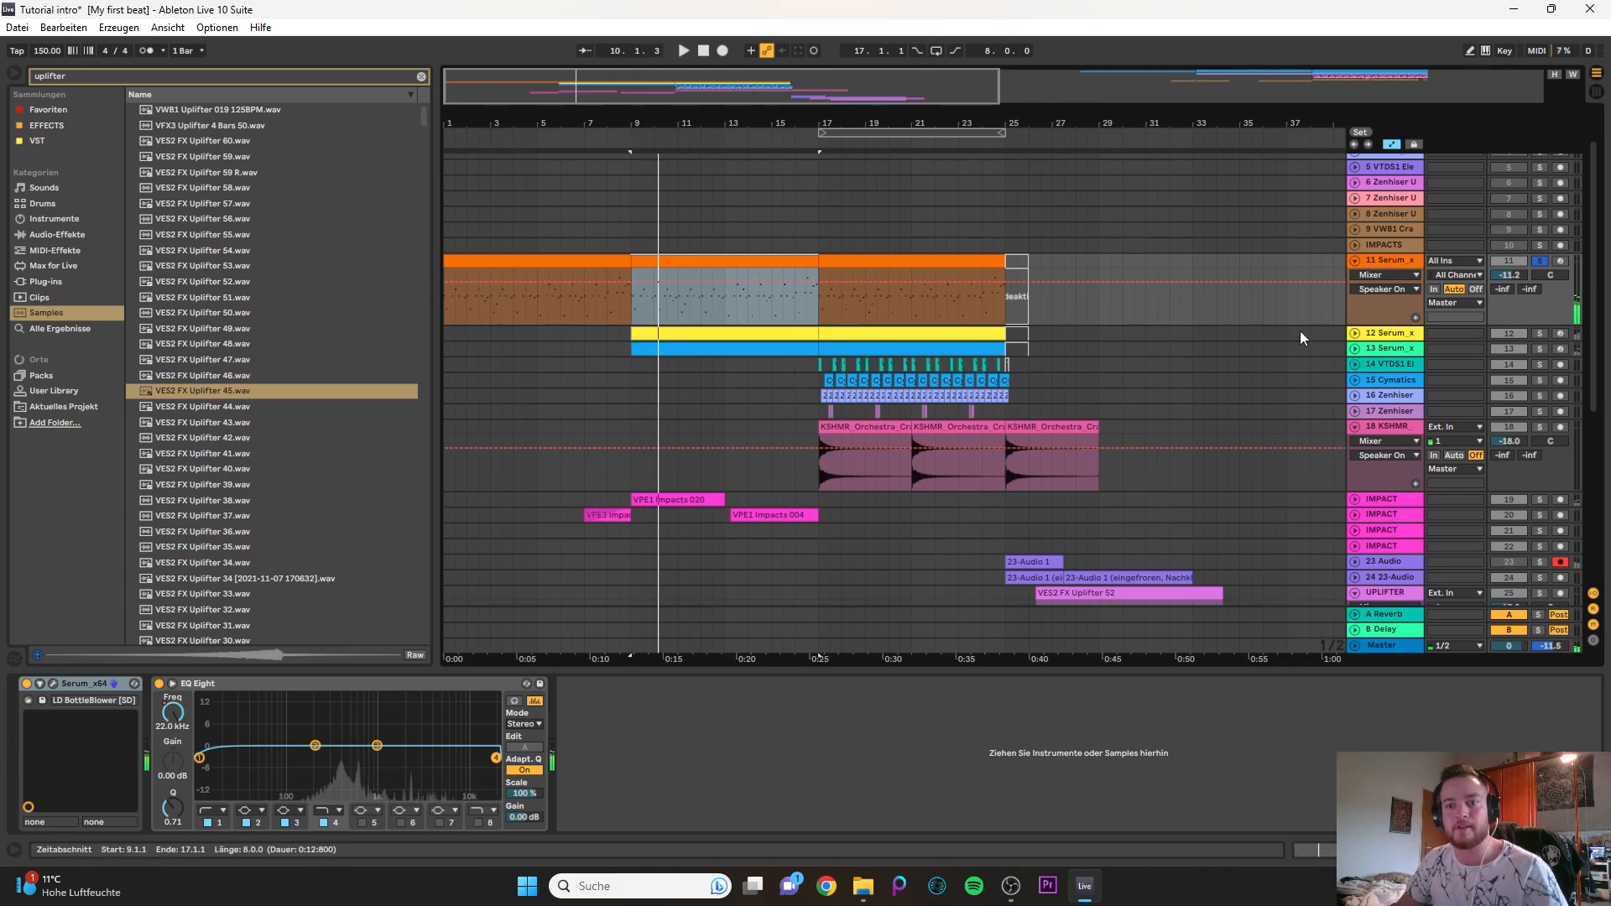
- Expand the 12 Serum track, solo it instead and listen to its notes
{"action": "left_click", "coordinate": [1354, 334]}
{"action": "left_click", "coordinate": [663, 334]}
{"action": "key", "text": "s"}
{"action": "key", "text": "space"}
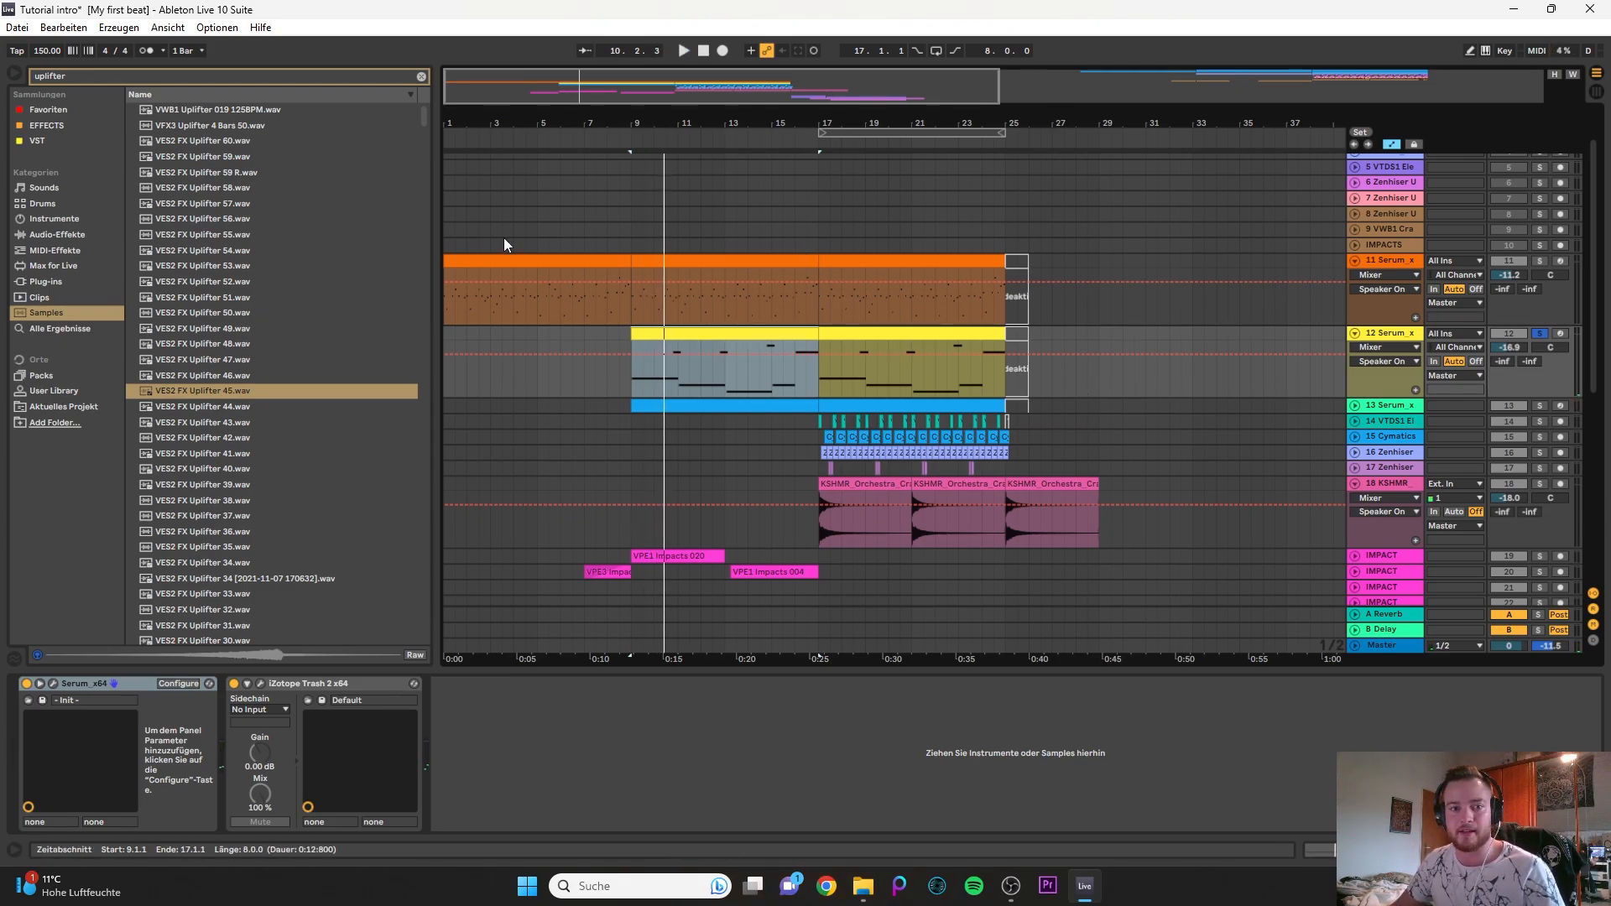
- Clear the browser's uplifter search, solo the 11 Serum track and play its clip from bar 9
{"action": "left_click", "coordinate": [701, 281]}
{"action": "left_click", "coordinate": [714, 258]}
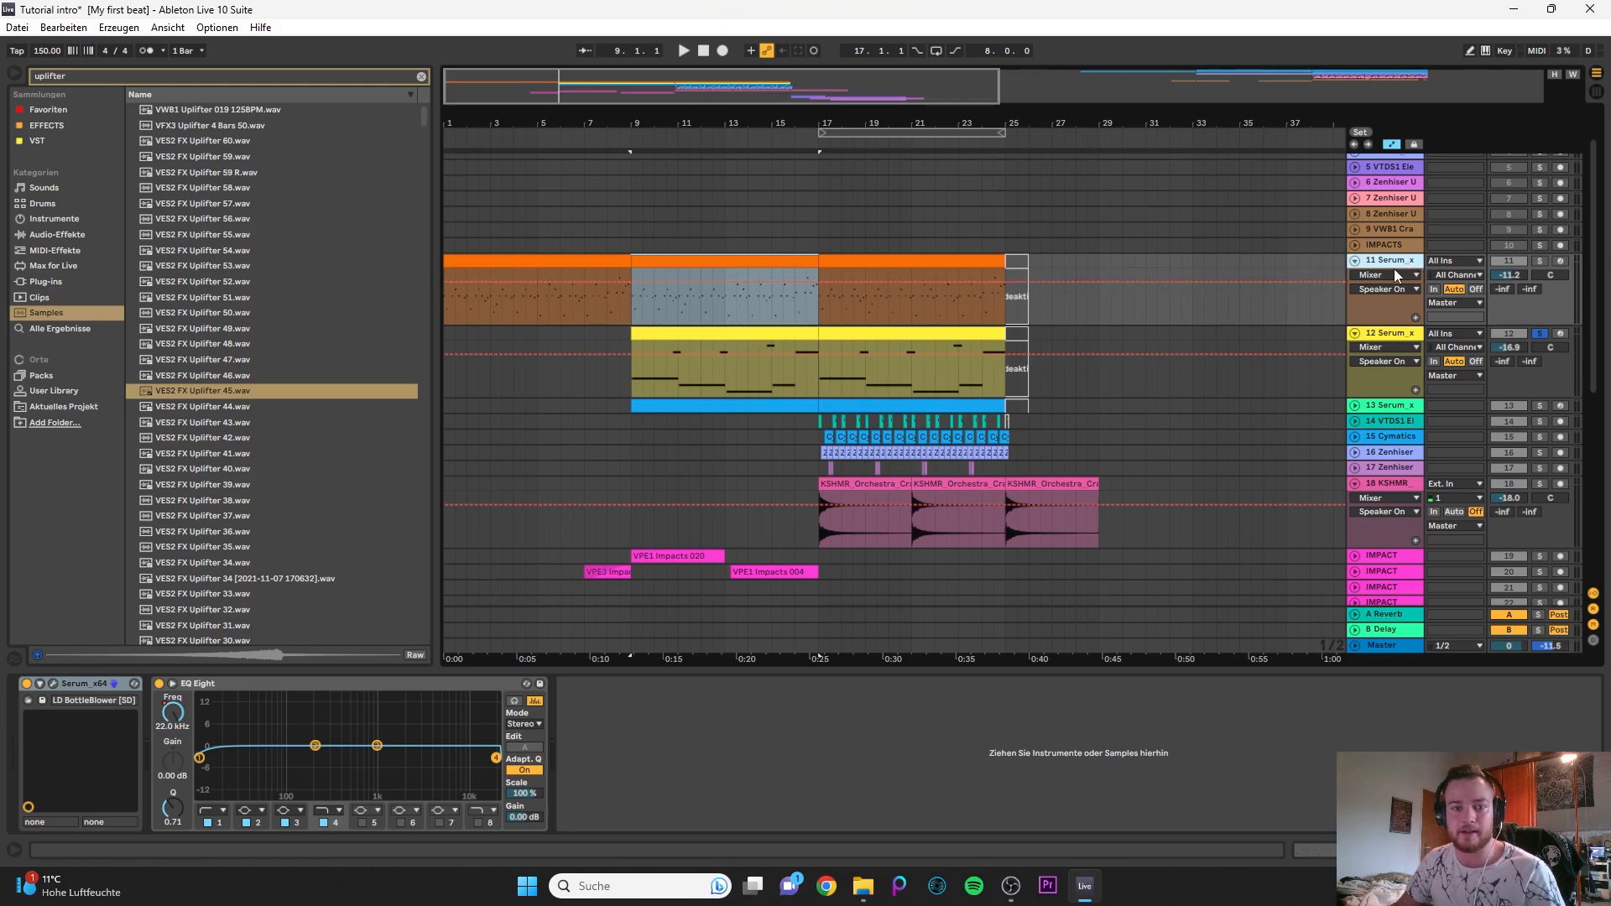
{"action": "left_click", "coordinate": [656, 792]}
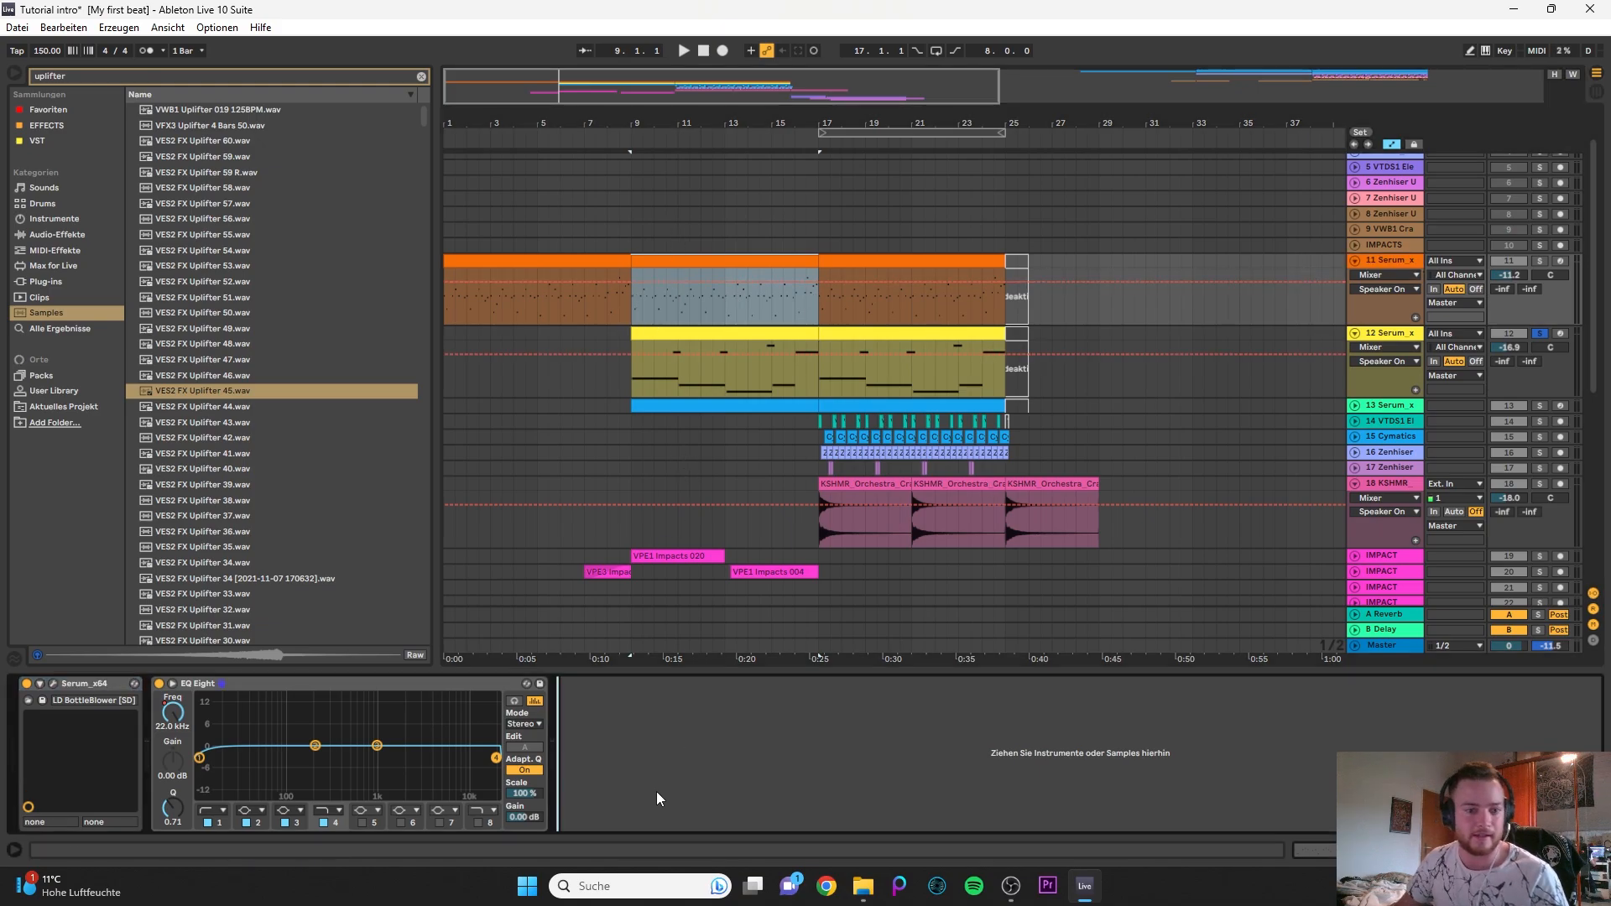
{"action": "left_click", "coordinate": [421, 76]}
{"action": "left_click", "coordinate": [665, 261]}
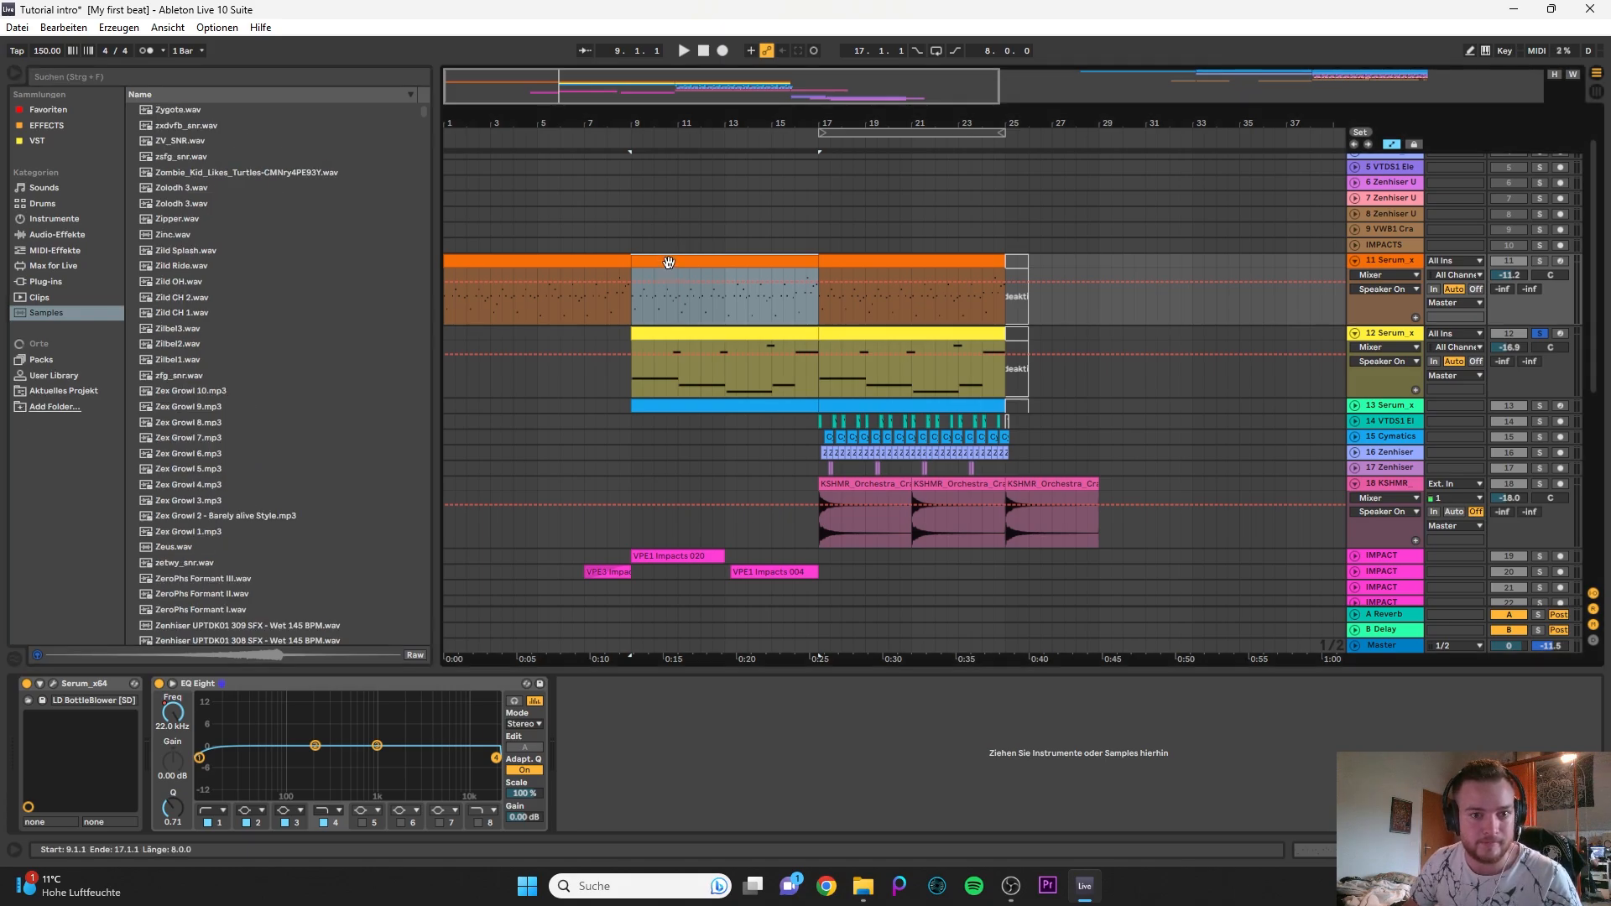
{"action": "key", "text": "s"}
{"action": "key", "text": "space"}
{"action": "key", "text": "space"}
- Add FabFilter Pro-Q 3 from the EFFECTS collection after the EQ Eight on the 11 Serum track
{"action": "left_click", "coordinate": [39, 141]}
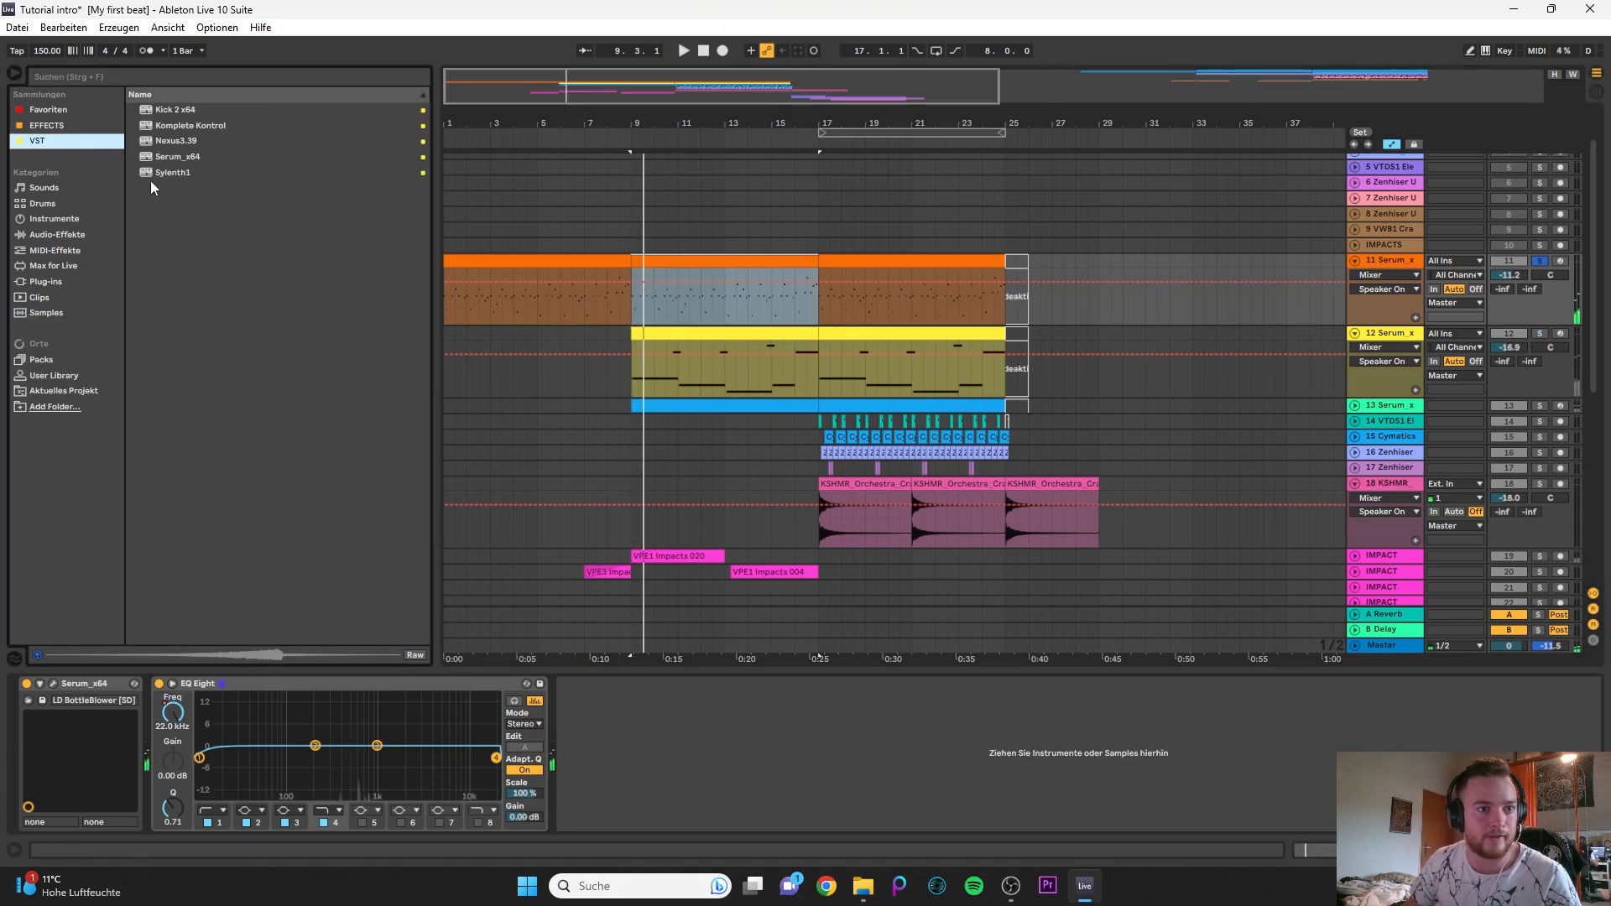
{"action": "left_click", "coordinate": [75, 126]}
{"action": "left_click", "coordinate": [87, 113]}
{"action": "left_click", "coordinate": [76, 120]}
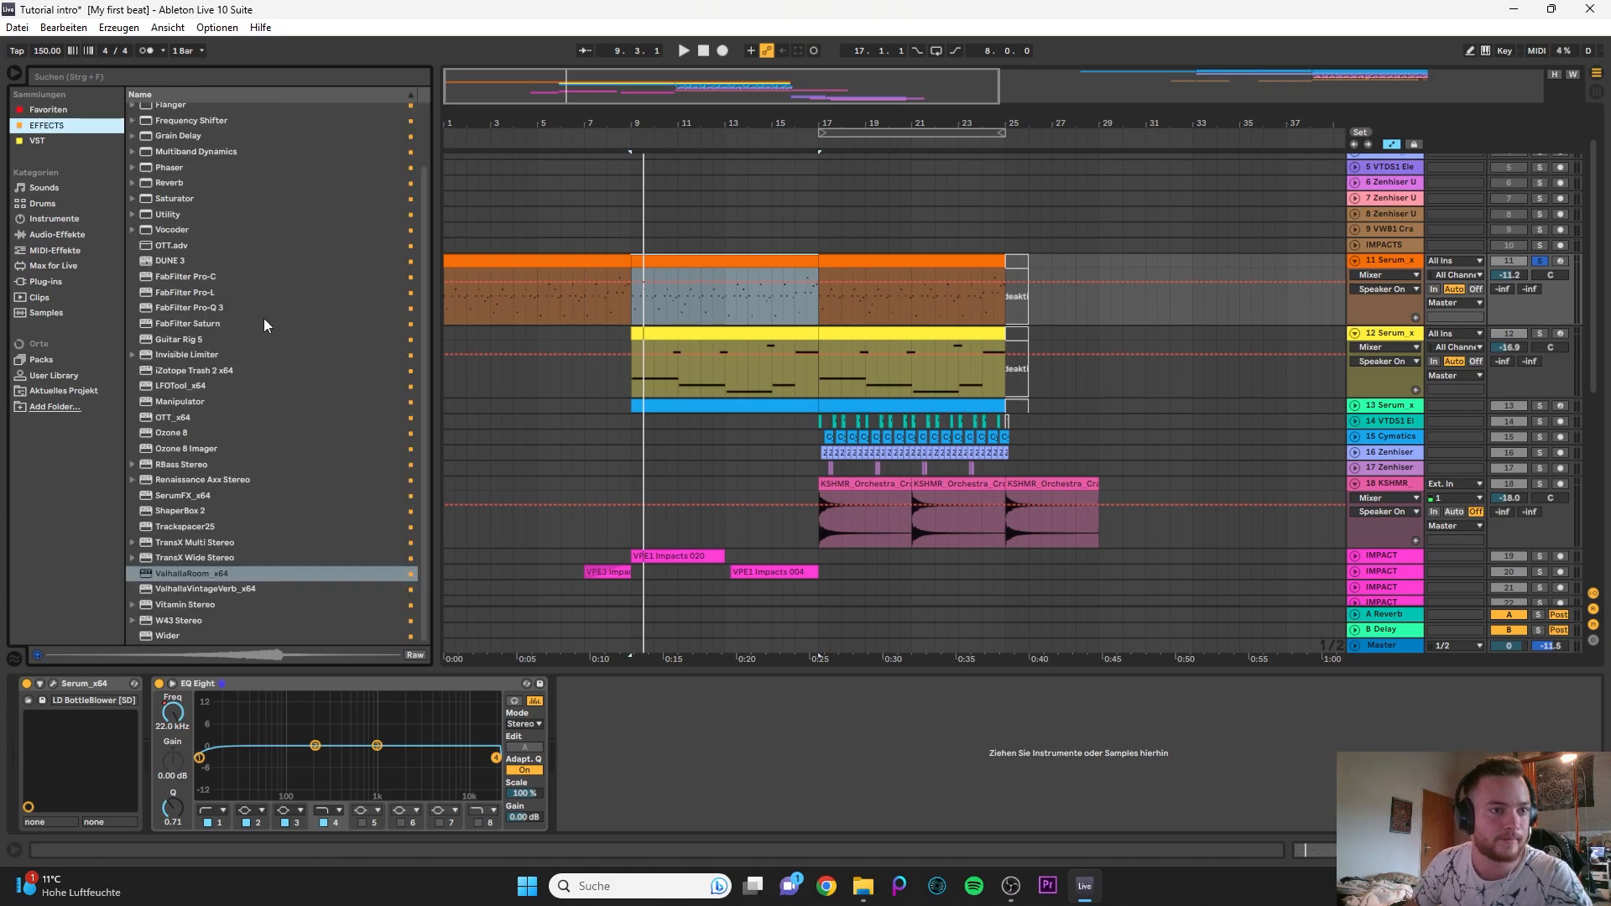
{"action": "mouse_move", "coordinate": [220, 307]}
{"action": "left_mouse_down"}
{"action": "mouse_move", "coordinate": [582, 510]}
{"action": "mouse_move", "coordinate": [656, 753]}
{"action": "left_mouse_up"}
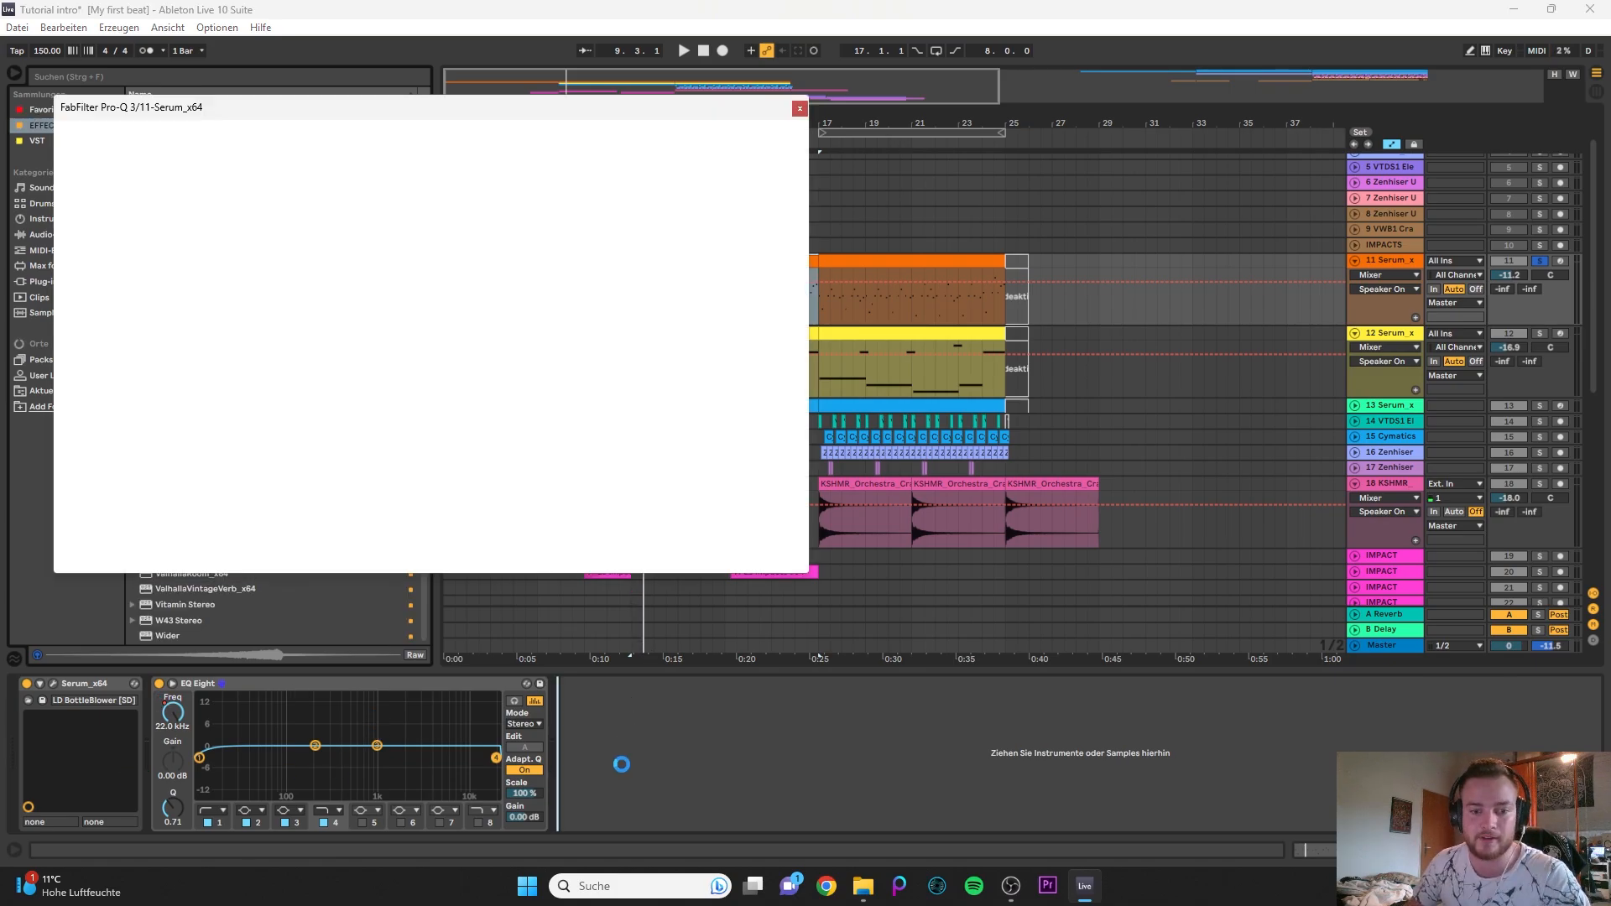
{"action": "left_click_drag", "start_coordinate": [554, 119], "coordinate": [1259, 318]}
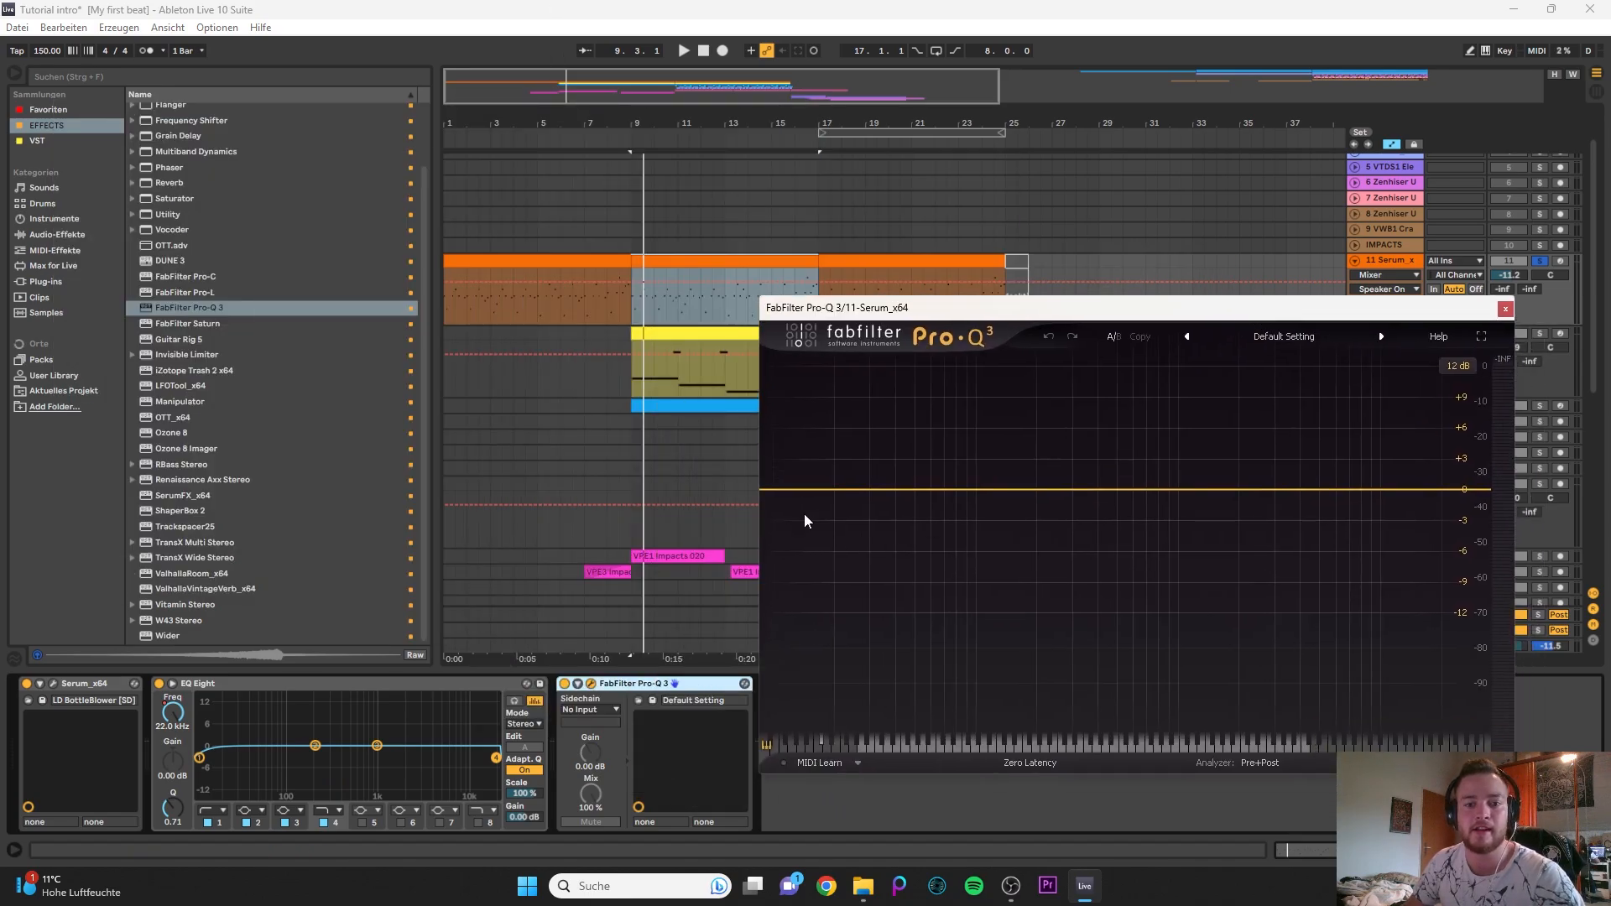
- Create a 12 dB/oct low cut at about 459 Hz in the 11 Serum track's Pro-Q 3 and listen to it
{"action": "left_click_drag", "start_coordinate": [776, 495], "coordinate": [1109, 494]}
{"action": "key", "text": "space"}
{"action": "key", "text": "space"}
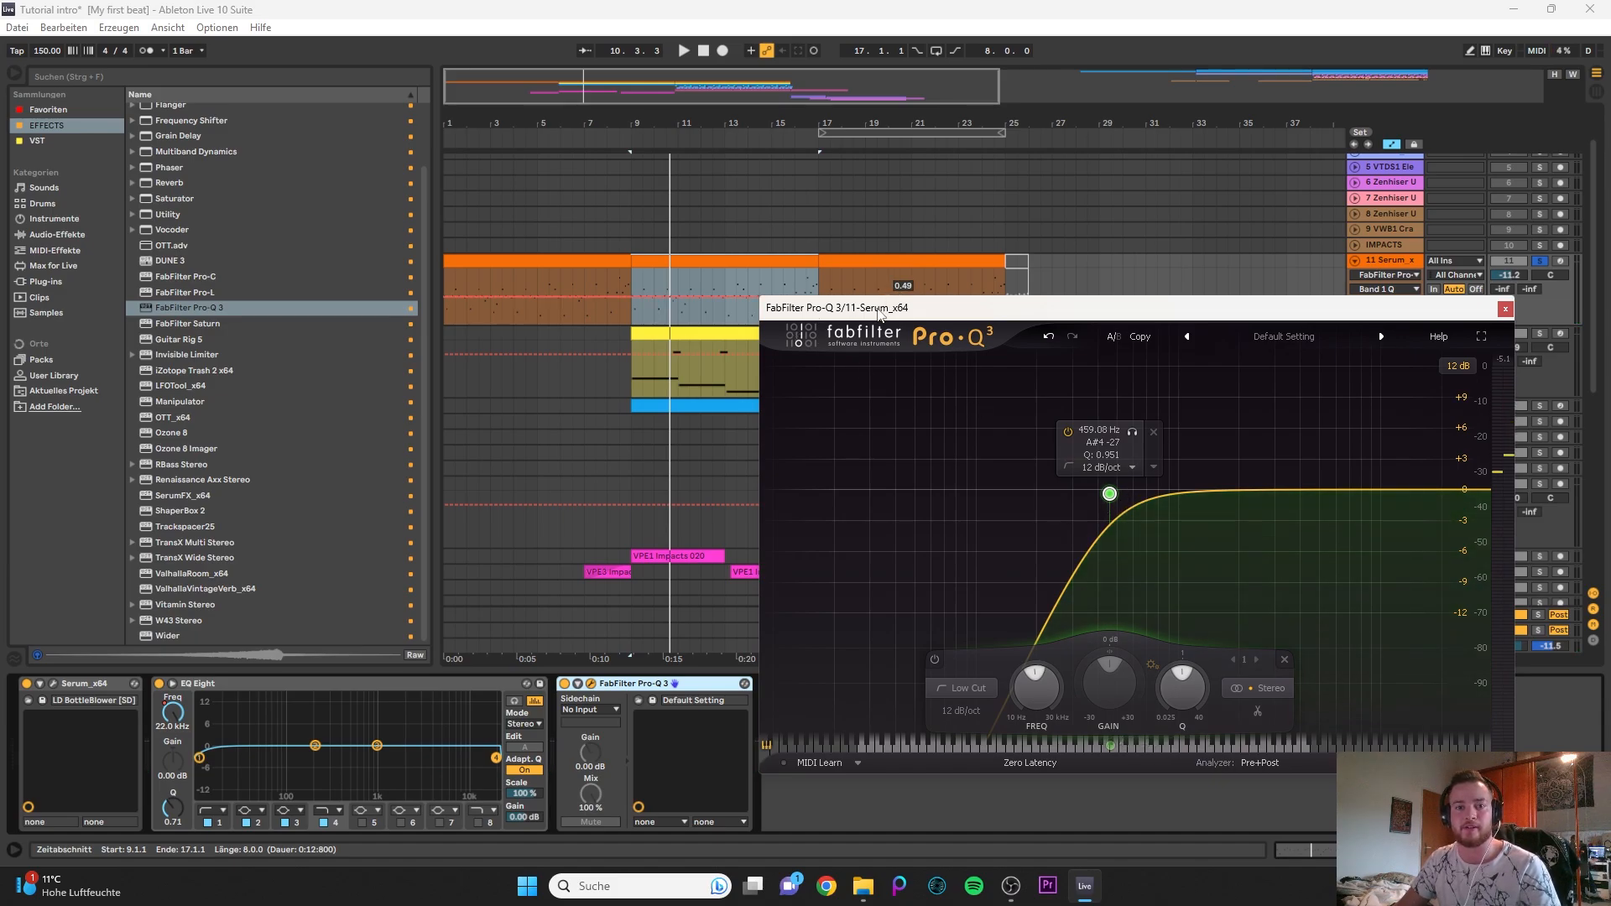
{"action": "left_click_drag", "start_coordinate": [892, 302], "coordinate": [825, 460]}
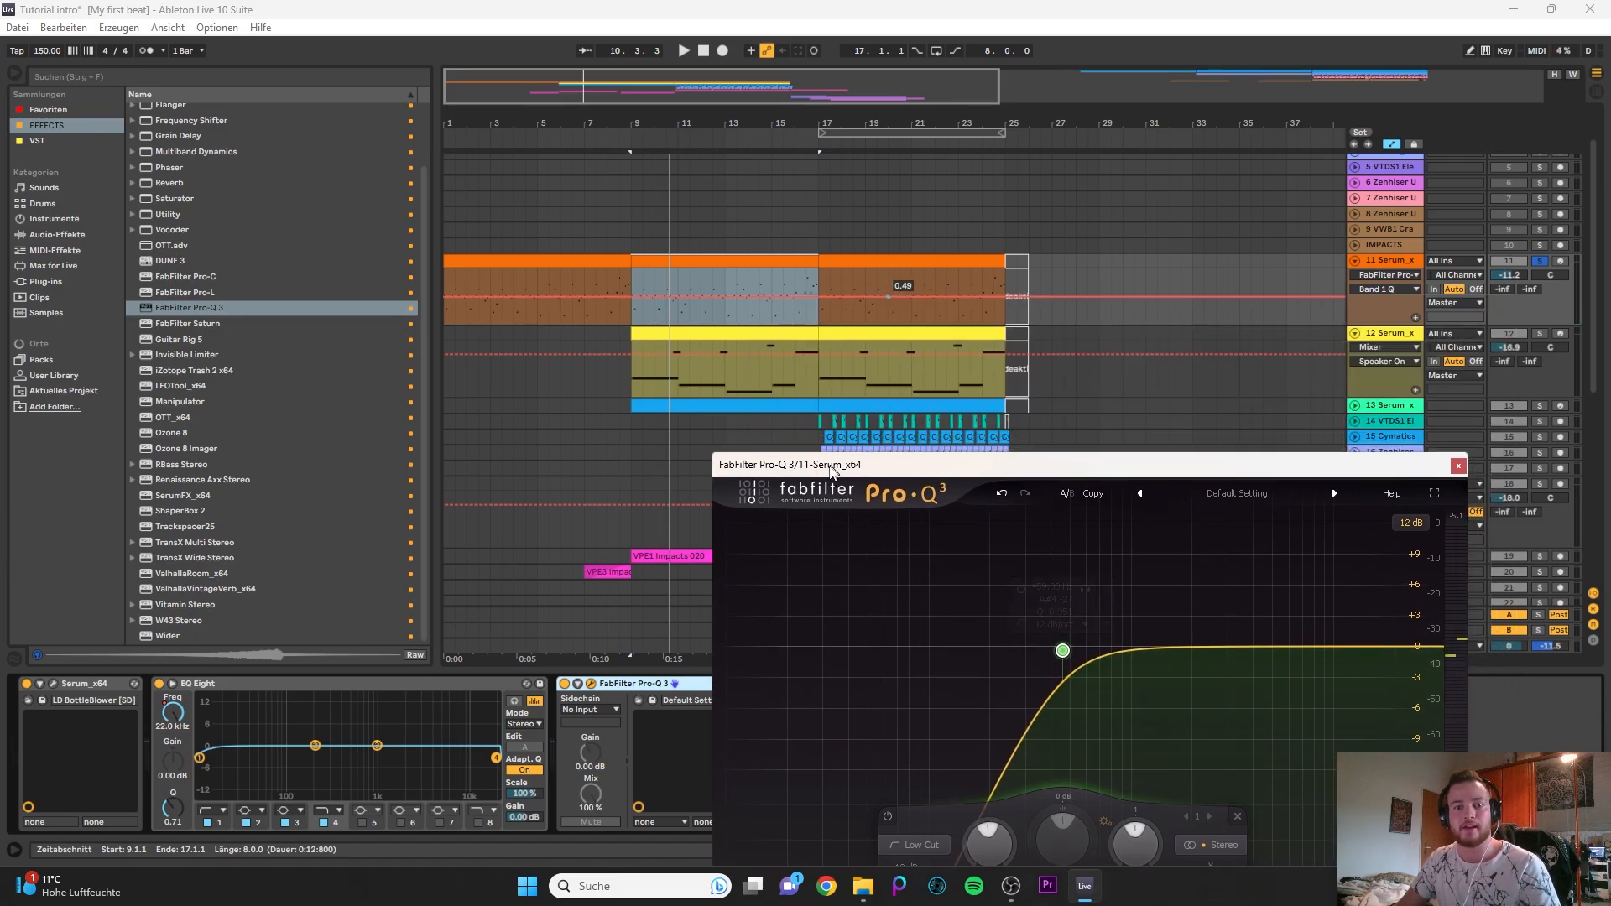
- Unsolo the 11 Serum track, shift its low cut to a slightly lower frequency, listen in the full mix and close Pro-Q 3
{"action": "left_click", "coordinate": [1537, 265]}
{"action": "left_click_drag", "start_coordinate": [1094, 470], "coordinate": [1083, 349]}
{"action": "mouse_move", "coordinate": [1033, 520]}
{"action": "left_mouse_down"}
{"action": "mouse_move", "coordinate": [881, 530]}
{"action": "mouse_move", "coordinate": [1058, 529]}
{"action": "mouse_move", "coordinate": [1042, 530]}
{"action": "left_mouse_up"}
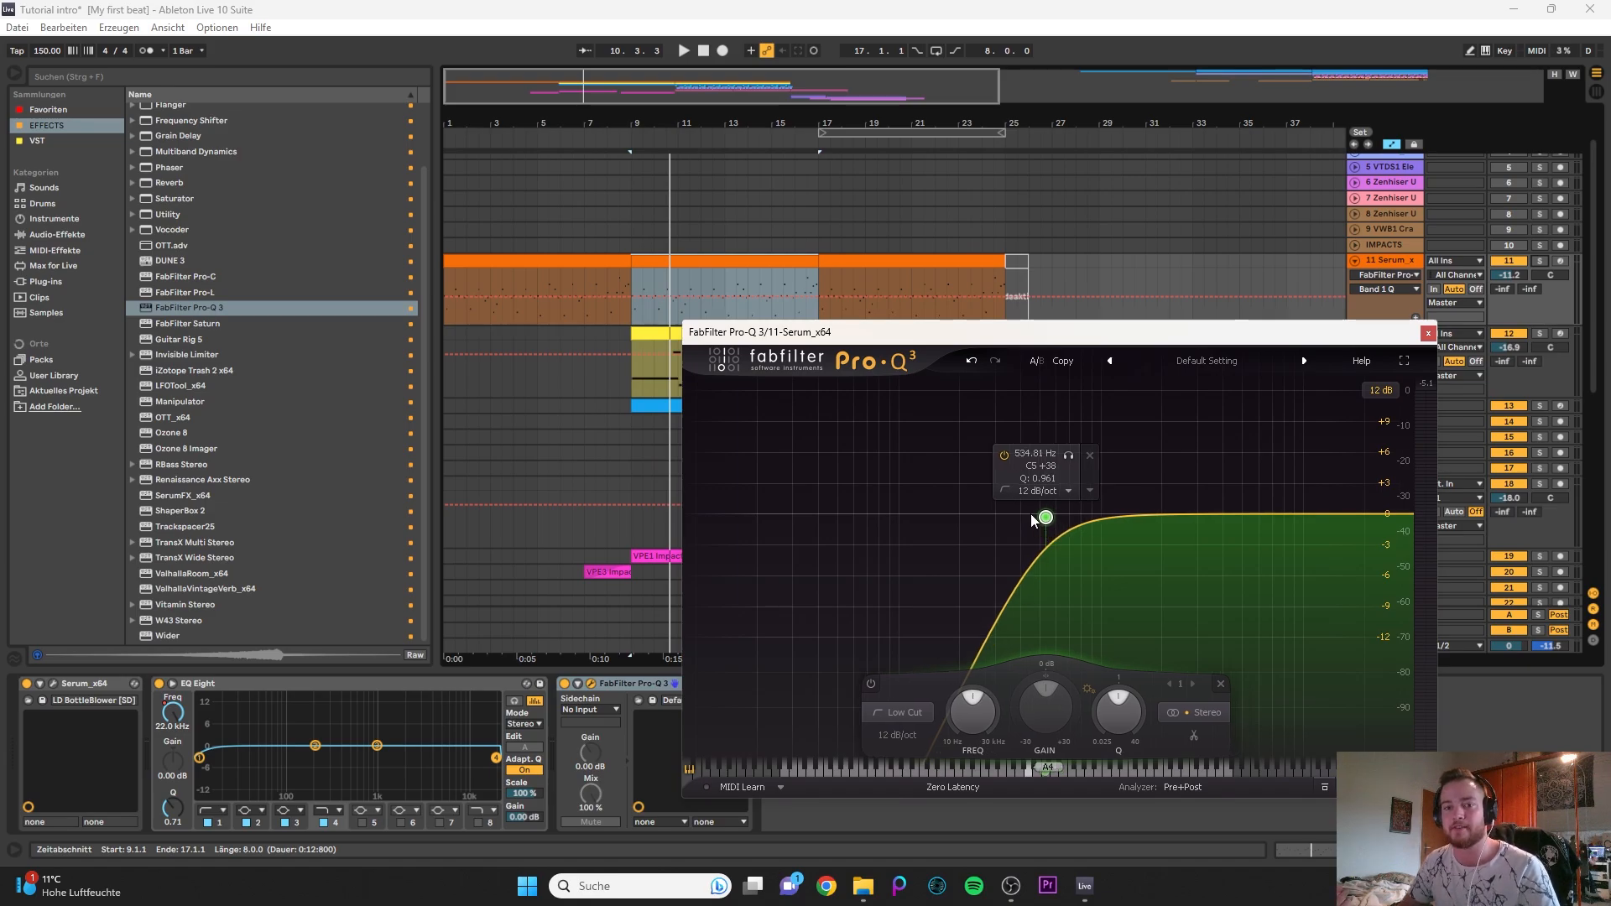
{"action": "mouse_move", "coordinate": [1033, 519]}
{"action": "left_mouse_down"}
{"action": "mouse_move", "coordinate": [914, 532]}
{"action": "mouse_move", "coordinate": [1076, 514]}
{"action": "mouse_move", "coordinate": [1018, 524]}
{"action": "left_mouse_up"}
{"action": "key", "text": "space"}
{"action": "key", "text": "space"}
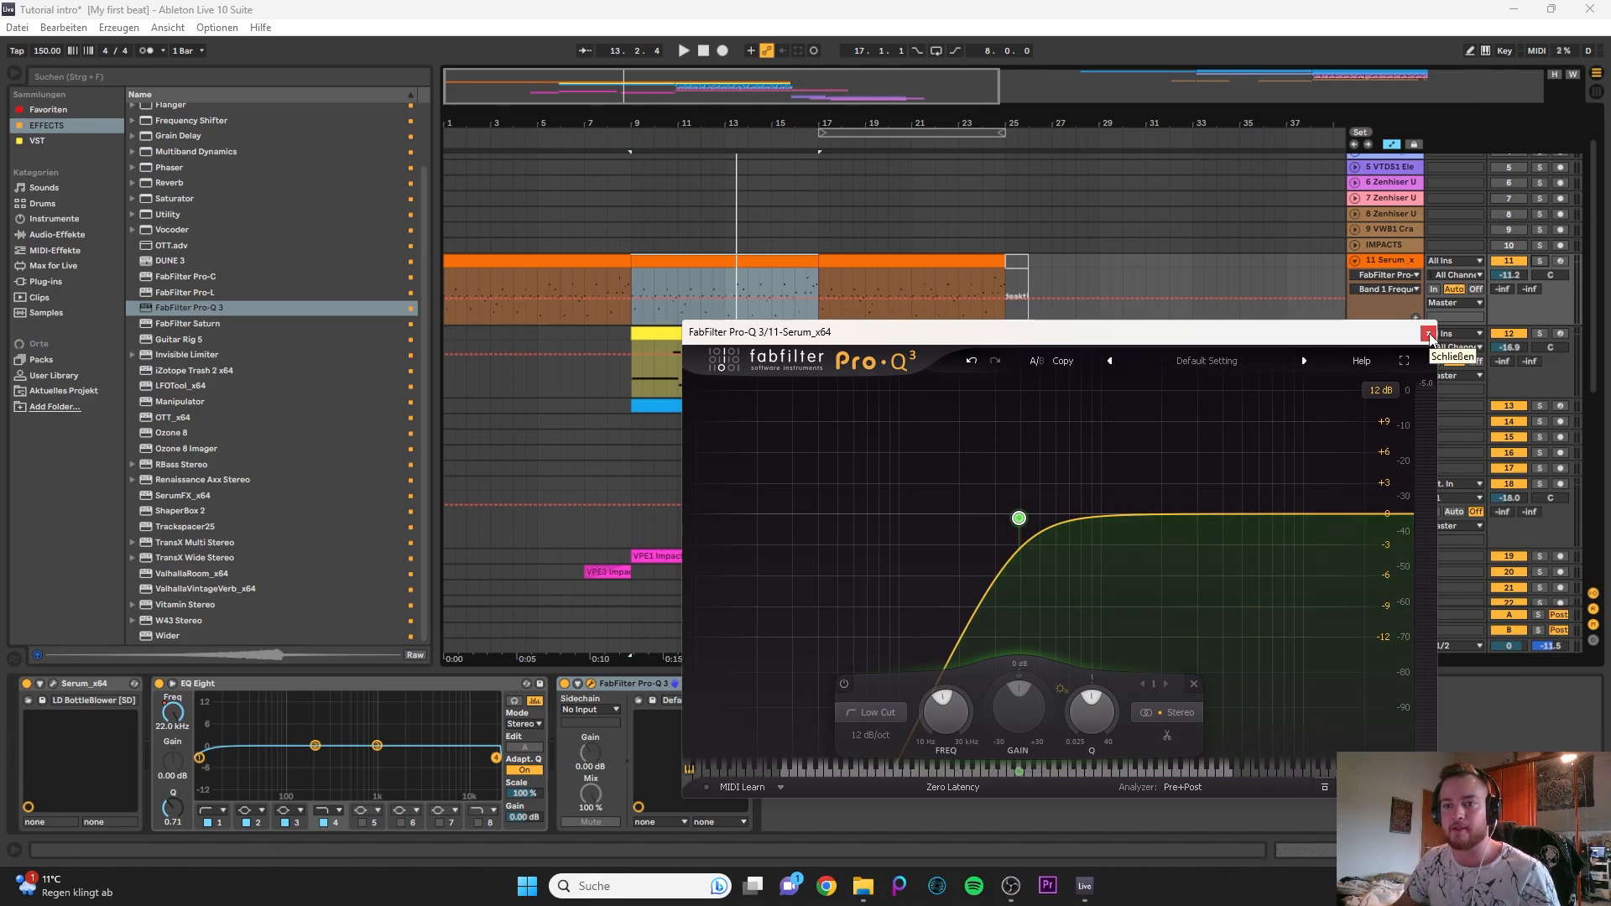
{"action": "left_click", "coordinate": [1427, 333]}
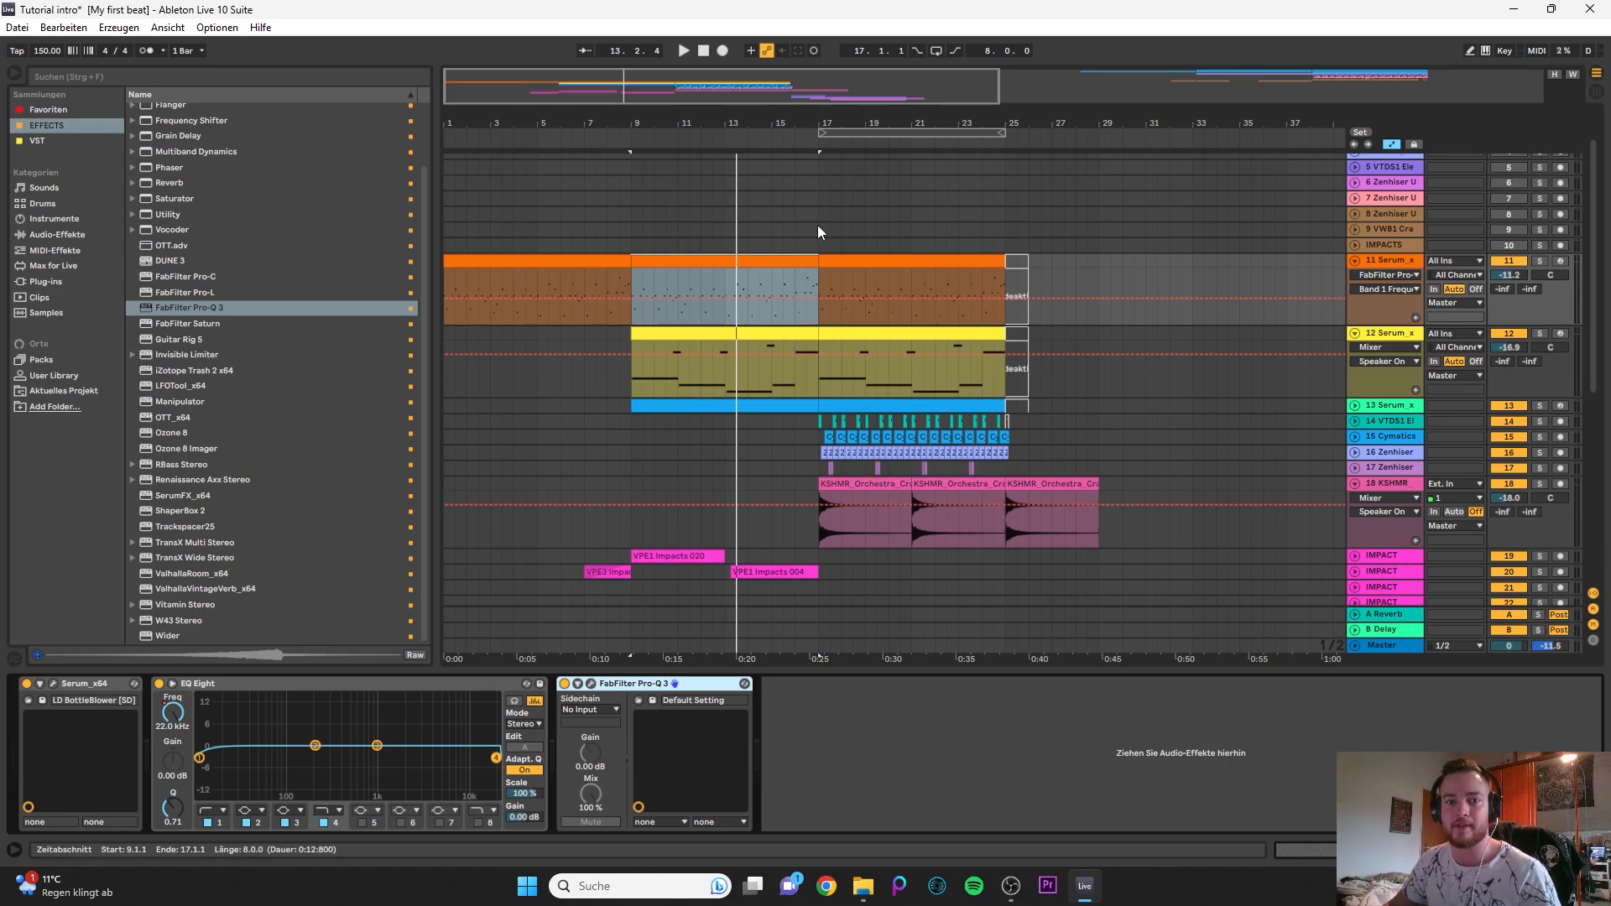
- Check the 11 Serum track's panning and compare the device chains of the 11 and 12 Serum tracks
{"action": "left_click", "coordinate": [1549, 275]}
{"action": "left_click_drag", "start_coordinate": [1549, 276], "coordinate": [1548, 286]}
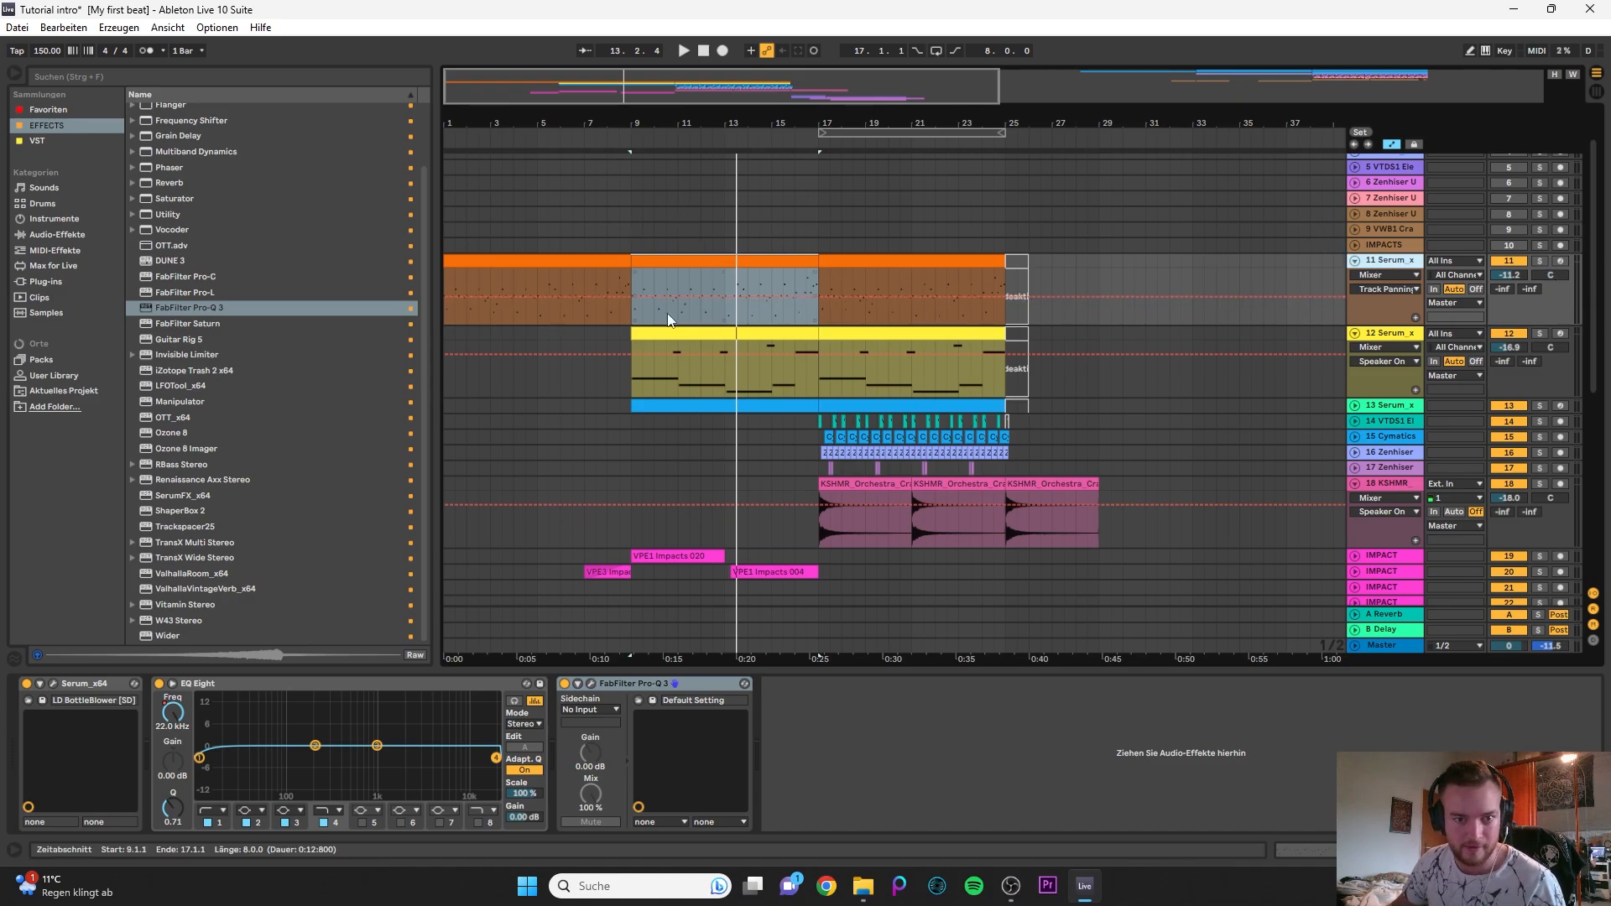
{"action": "left_click", "coordinate": [1376, 334]}
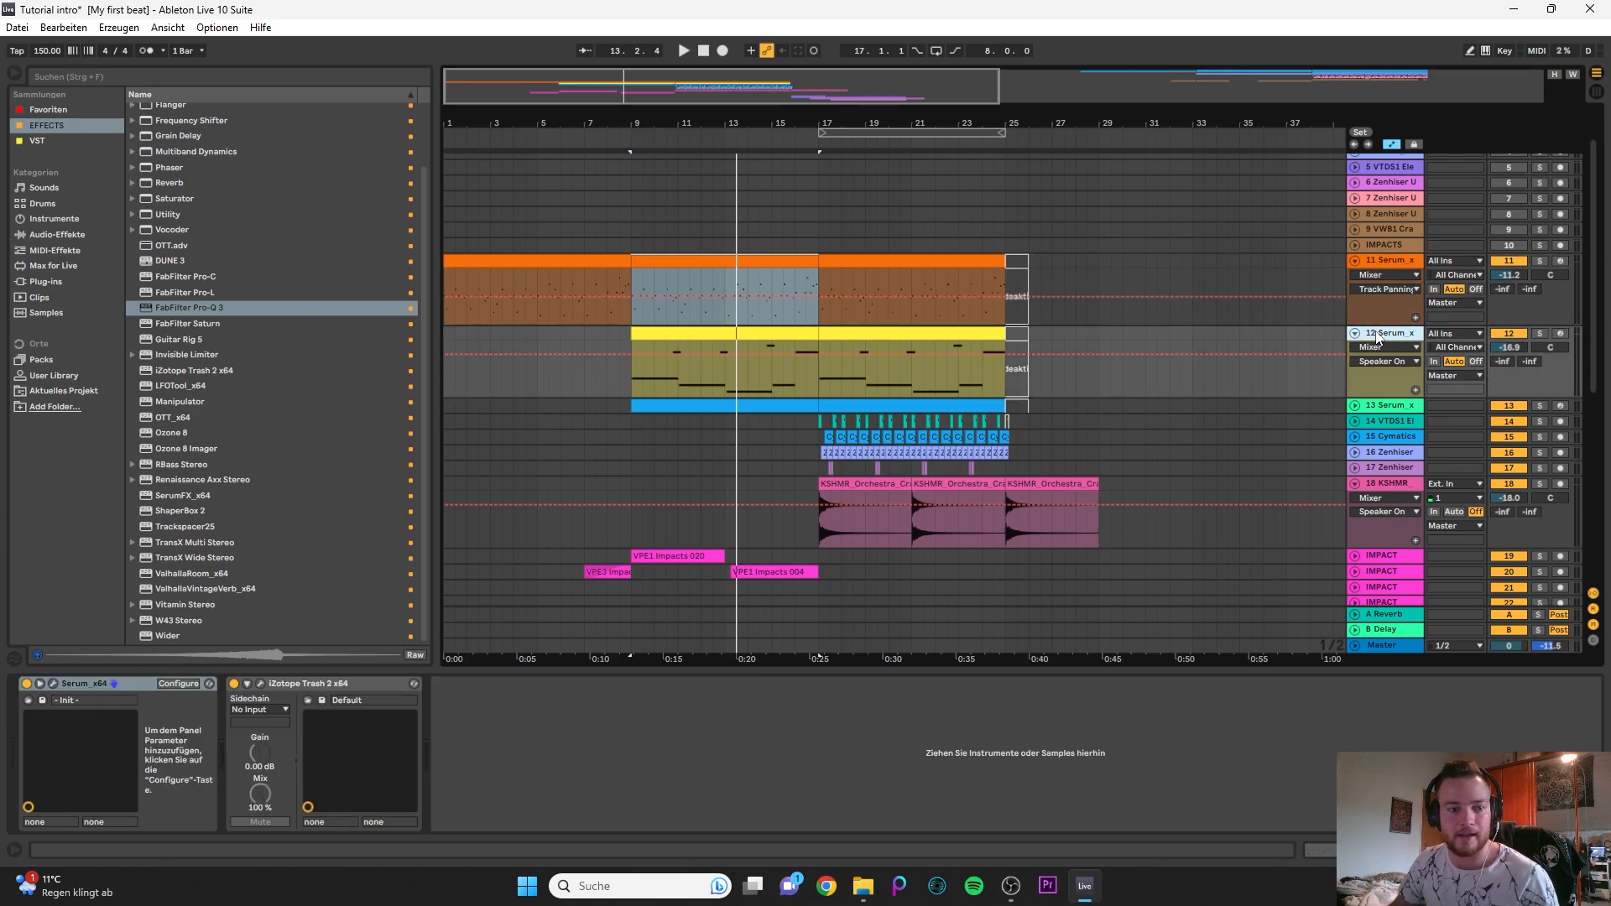
{"action": "left_click", "coordinate": [1378, 274]}
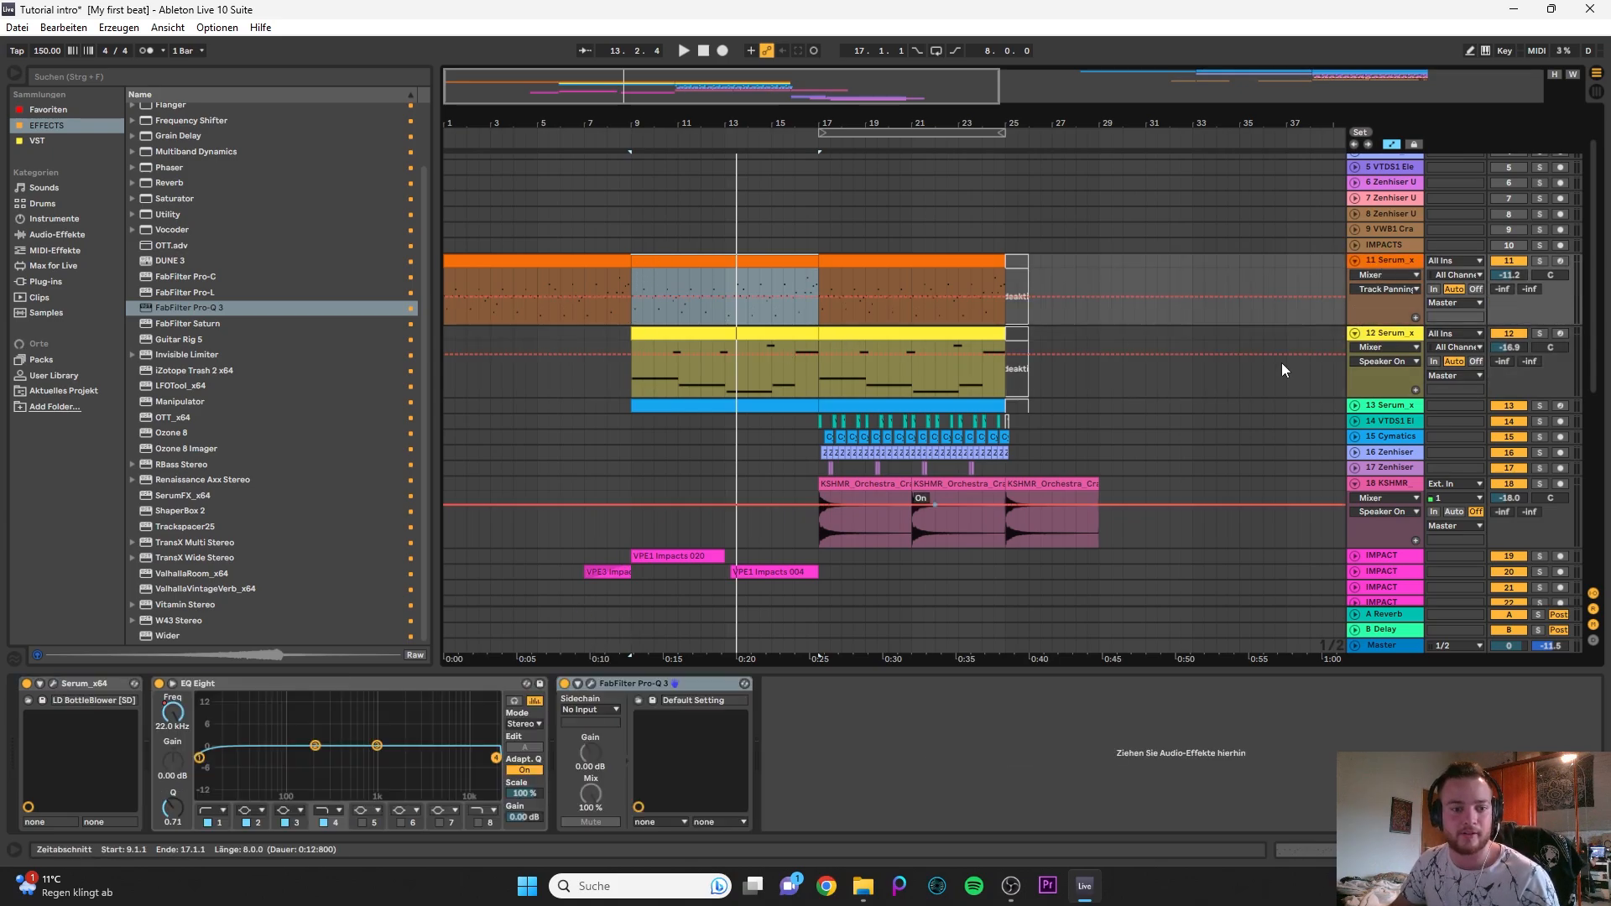
{"action": "left_click", "coordinate": [1386, 337]}
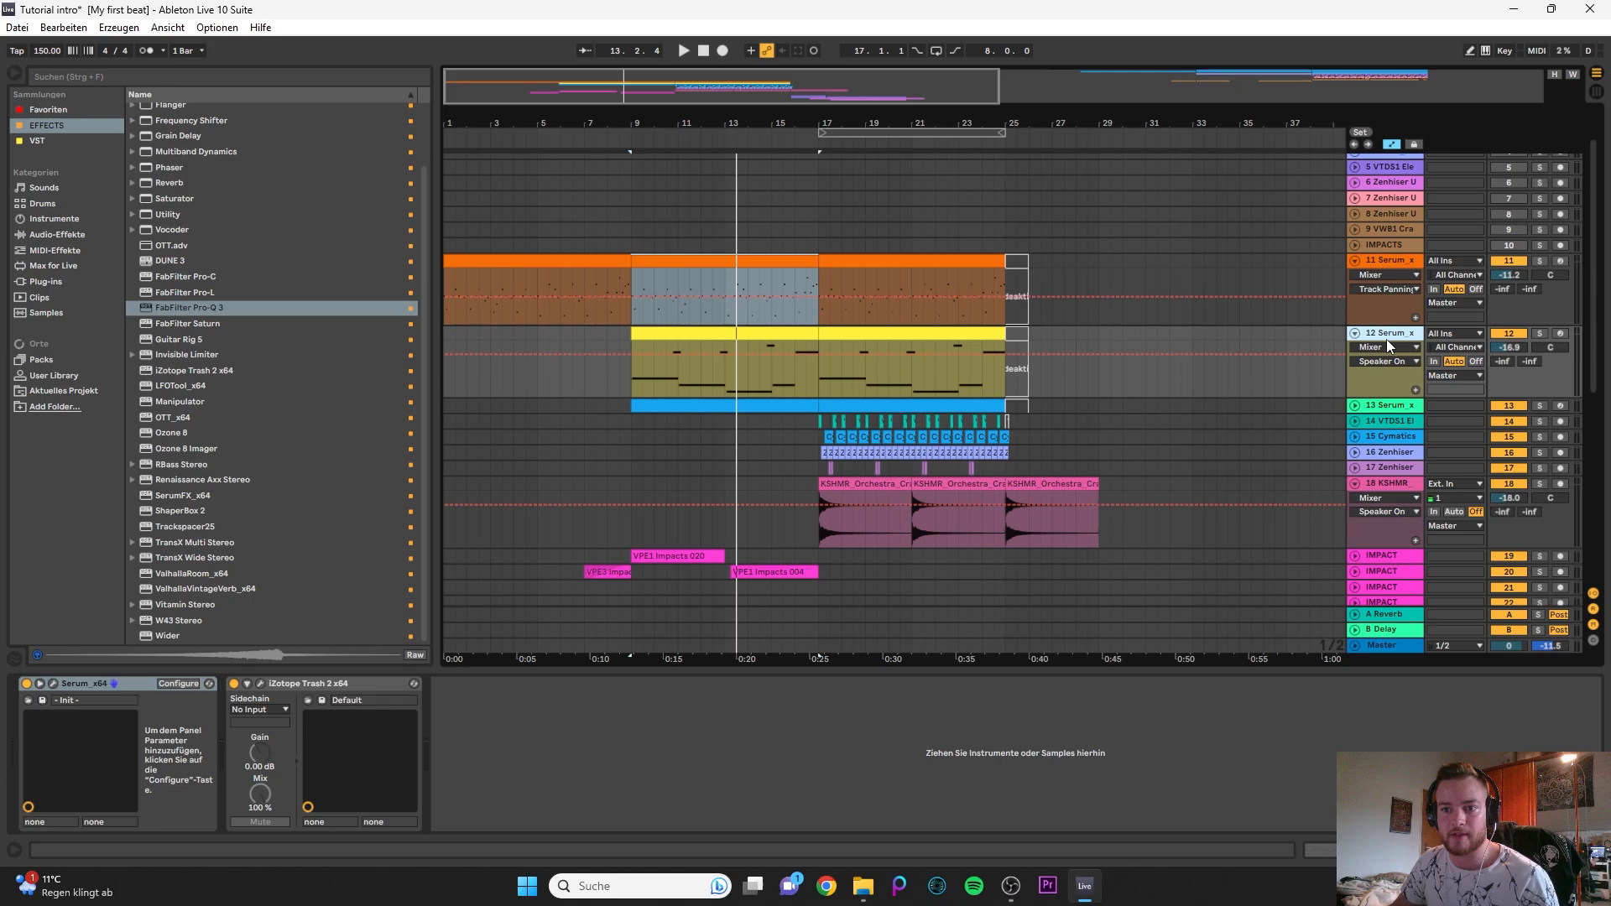
{"action": "left_click", "coordinate": [1388, 258]}
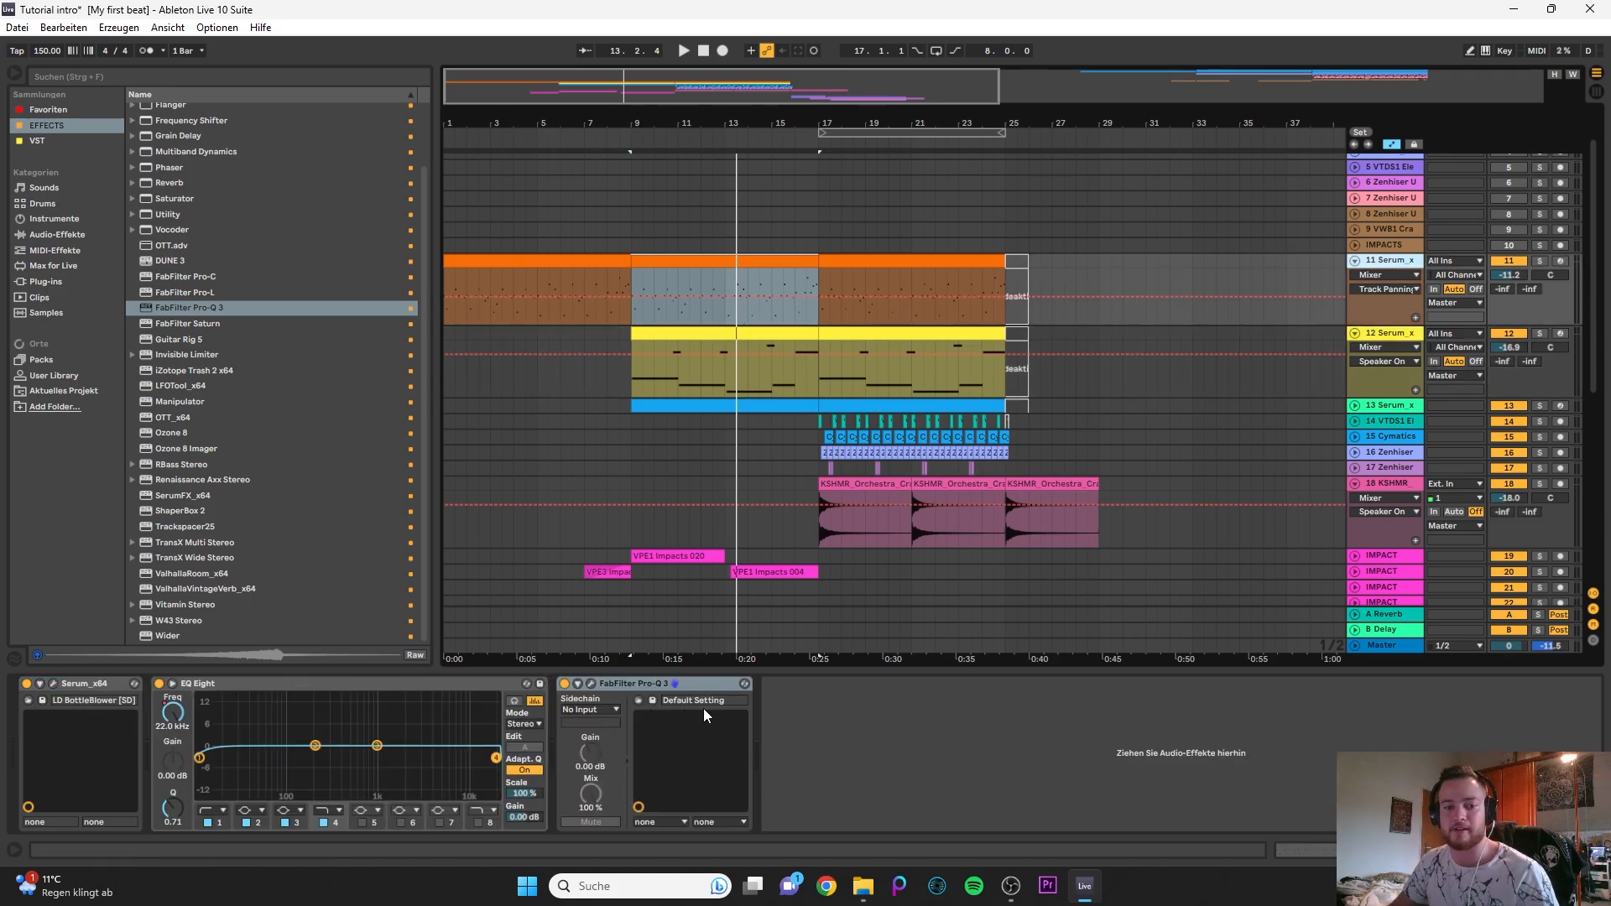
{"action": "left_click", "coordinate": [1321, 332]}
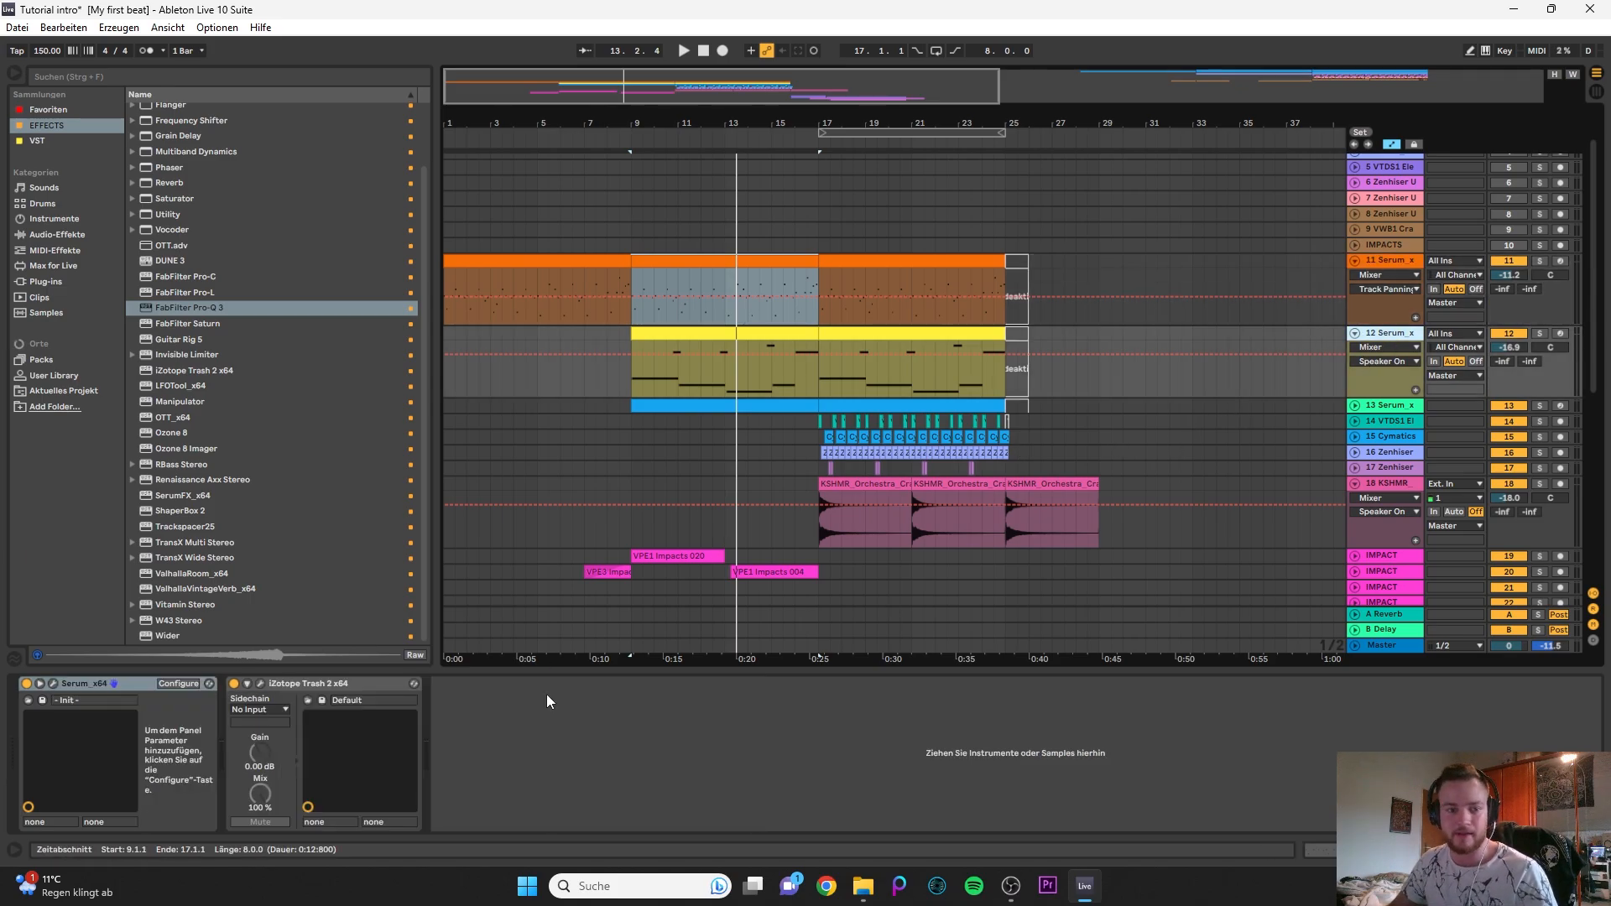
- Expand the 14 VTDS1 track, solo it together with 12 Serum and play both from bar 17
{"action": "left_click", "coordinate": [716, 335]}
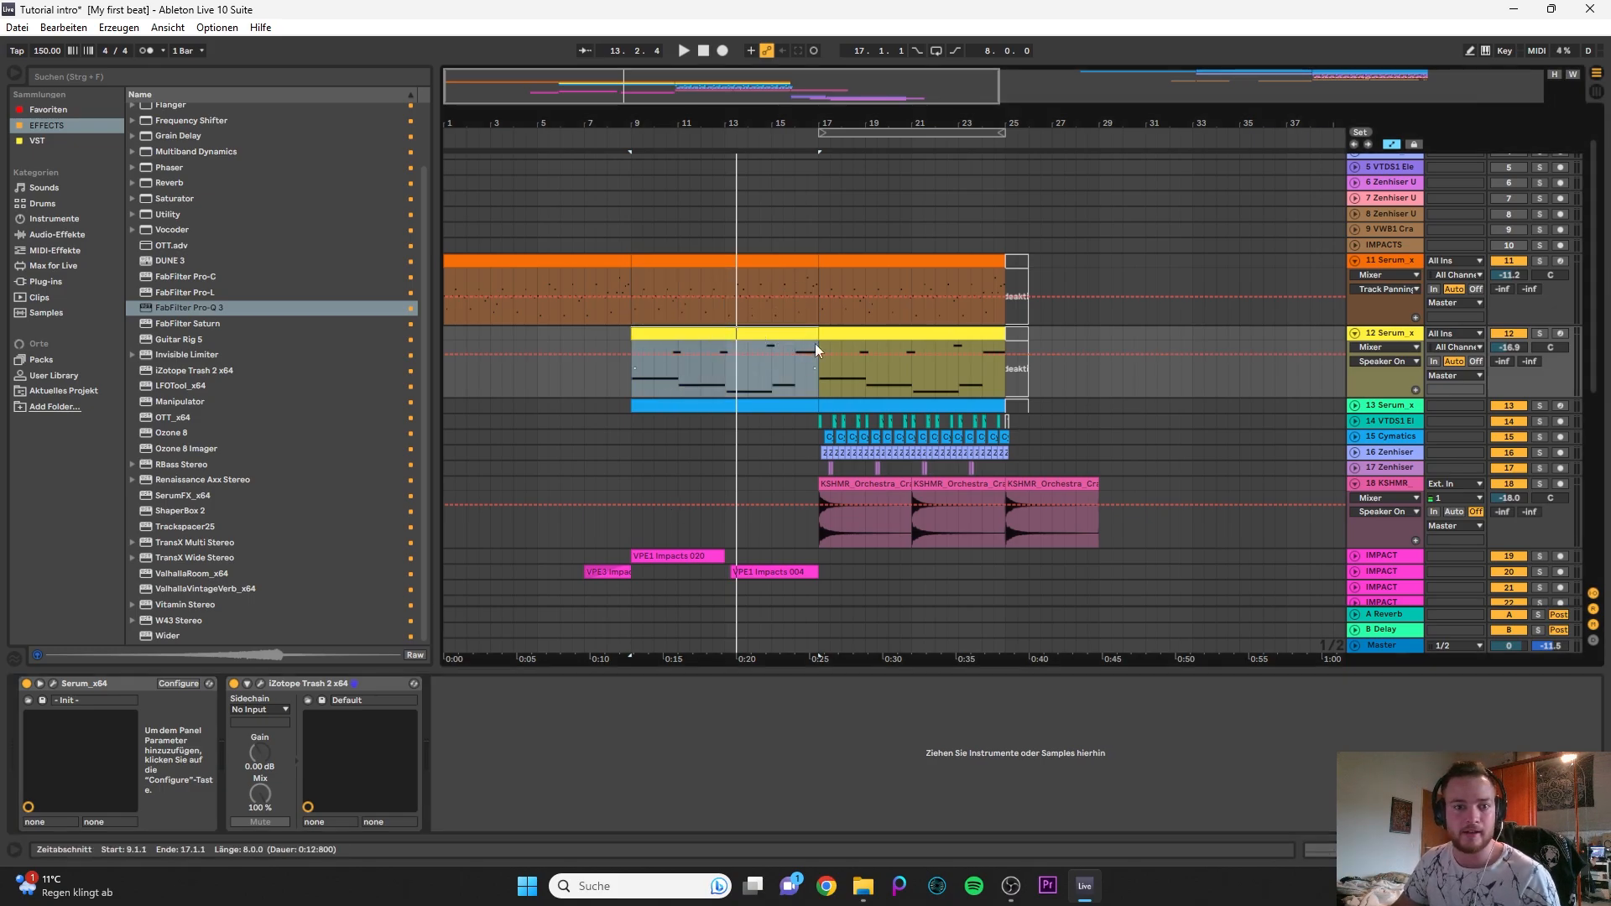
{"action": "scroll", "coordinate": [869, 406], "scroll_direction": "down", "scroll_amount": 1}
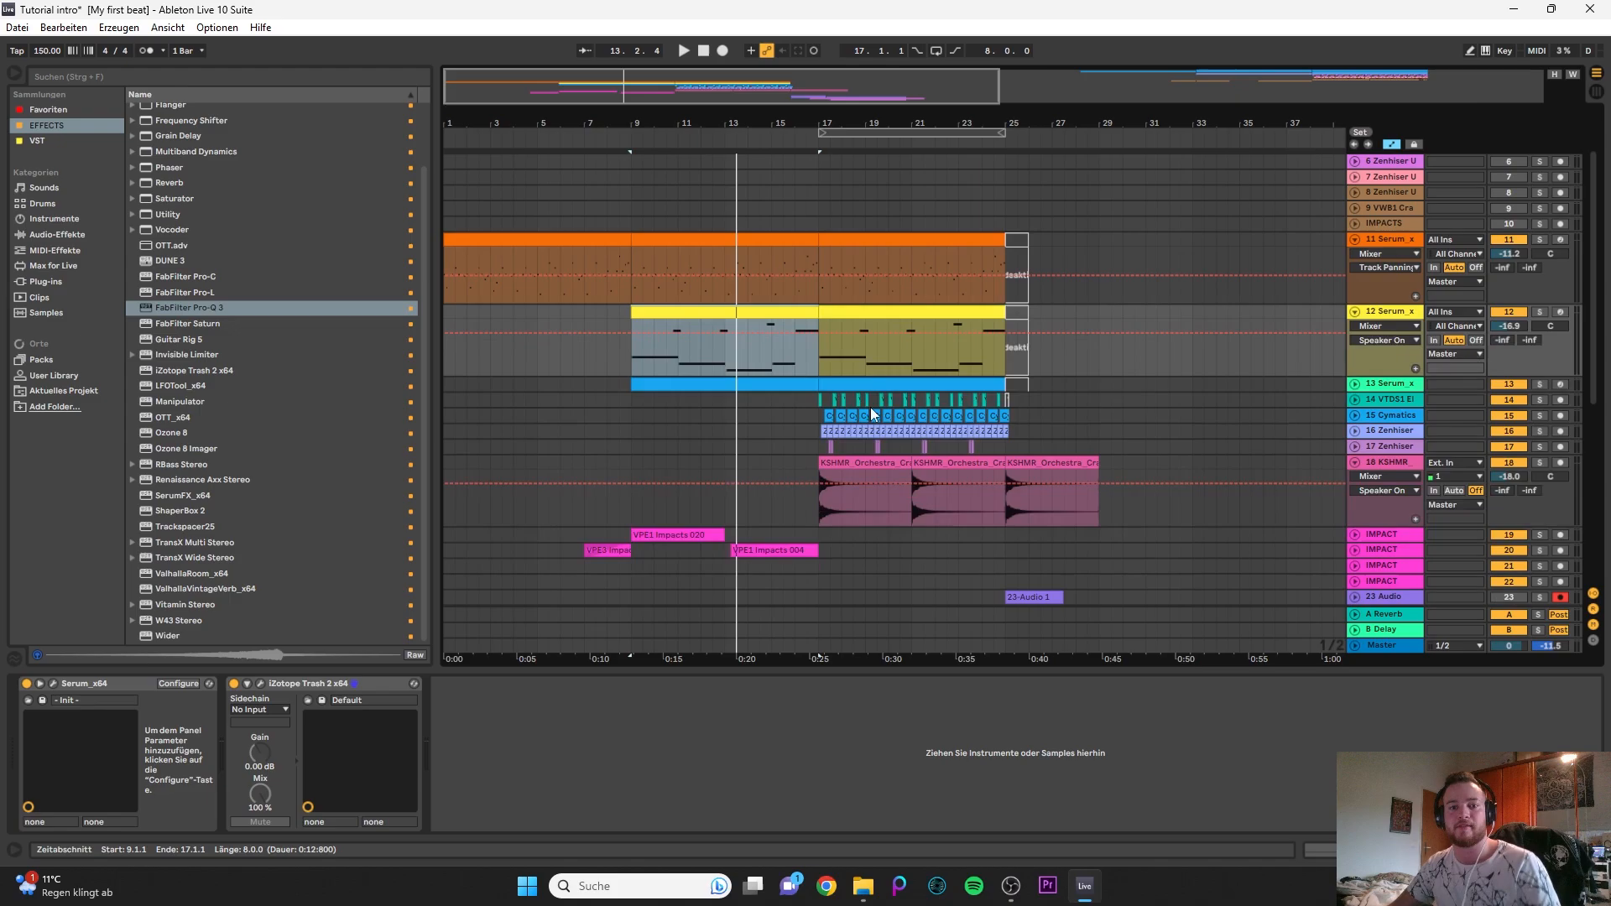
{"action": "left_click", "coordinate": [861, 302]}
{"action": "left_click", "coordinate": [918, 312]}
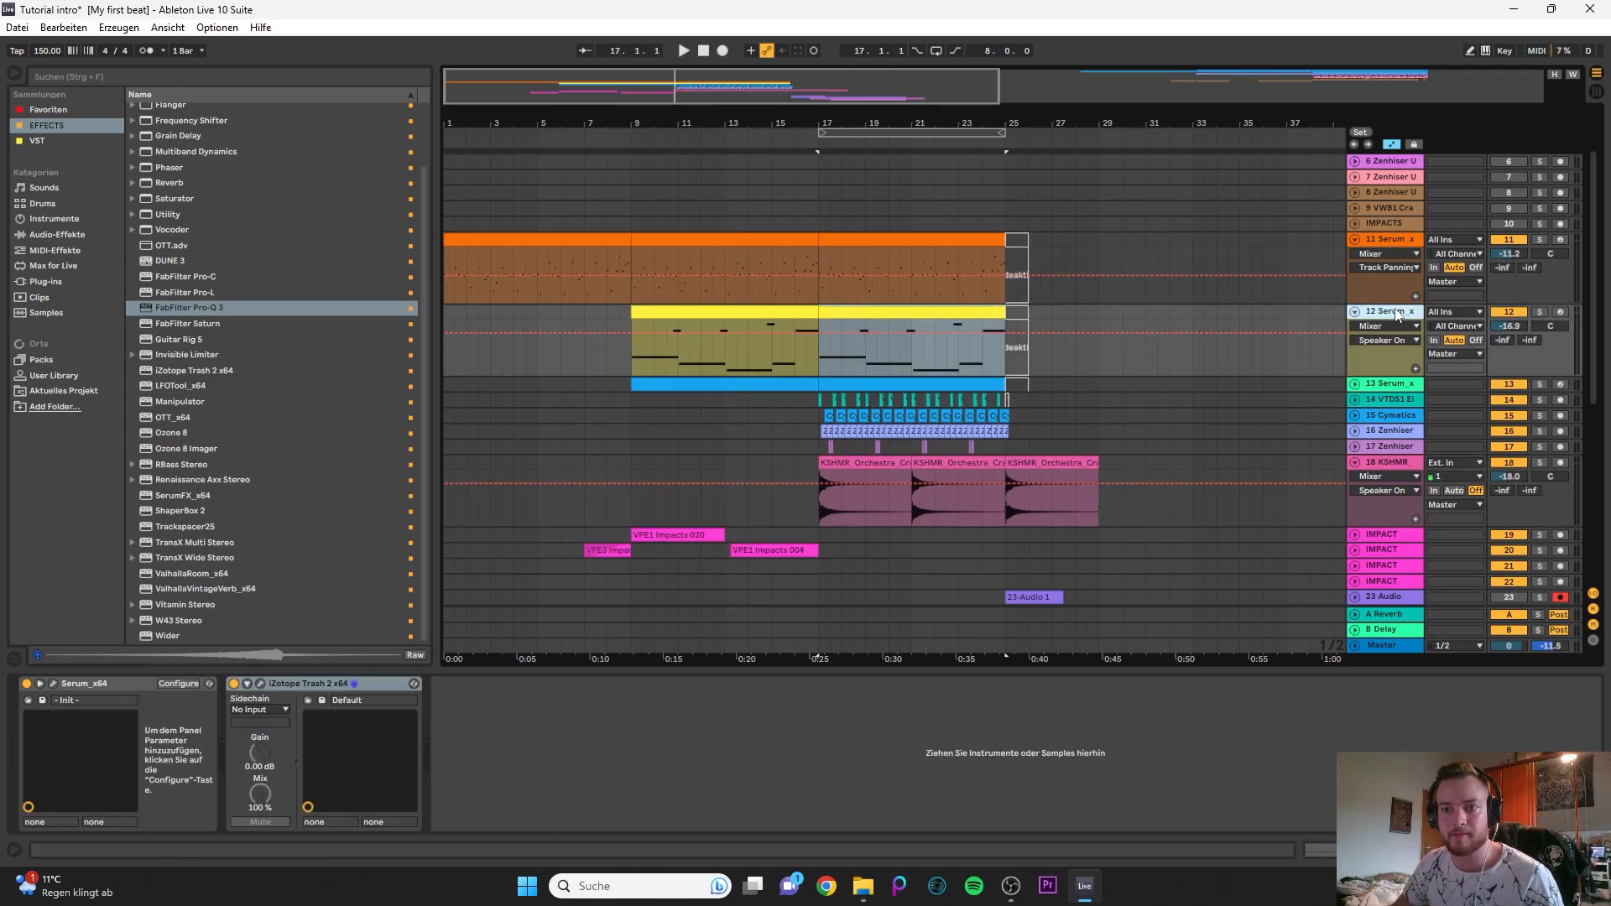
{"action": "scroll", "coordinate": [818, 421], "scroll_direction": "up", "scroll_amount": 5}
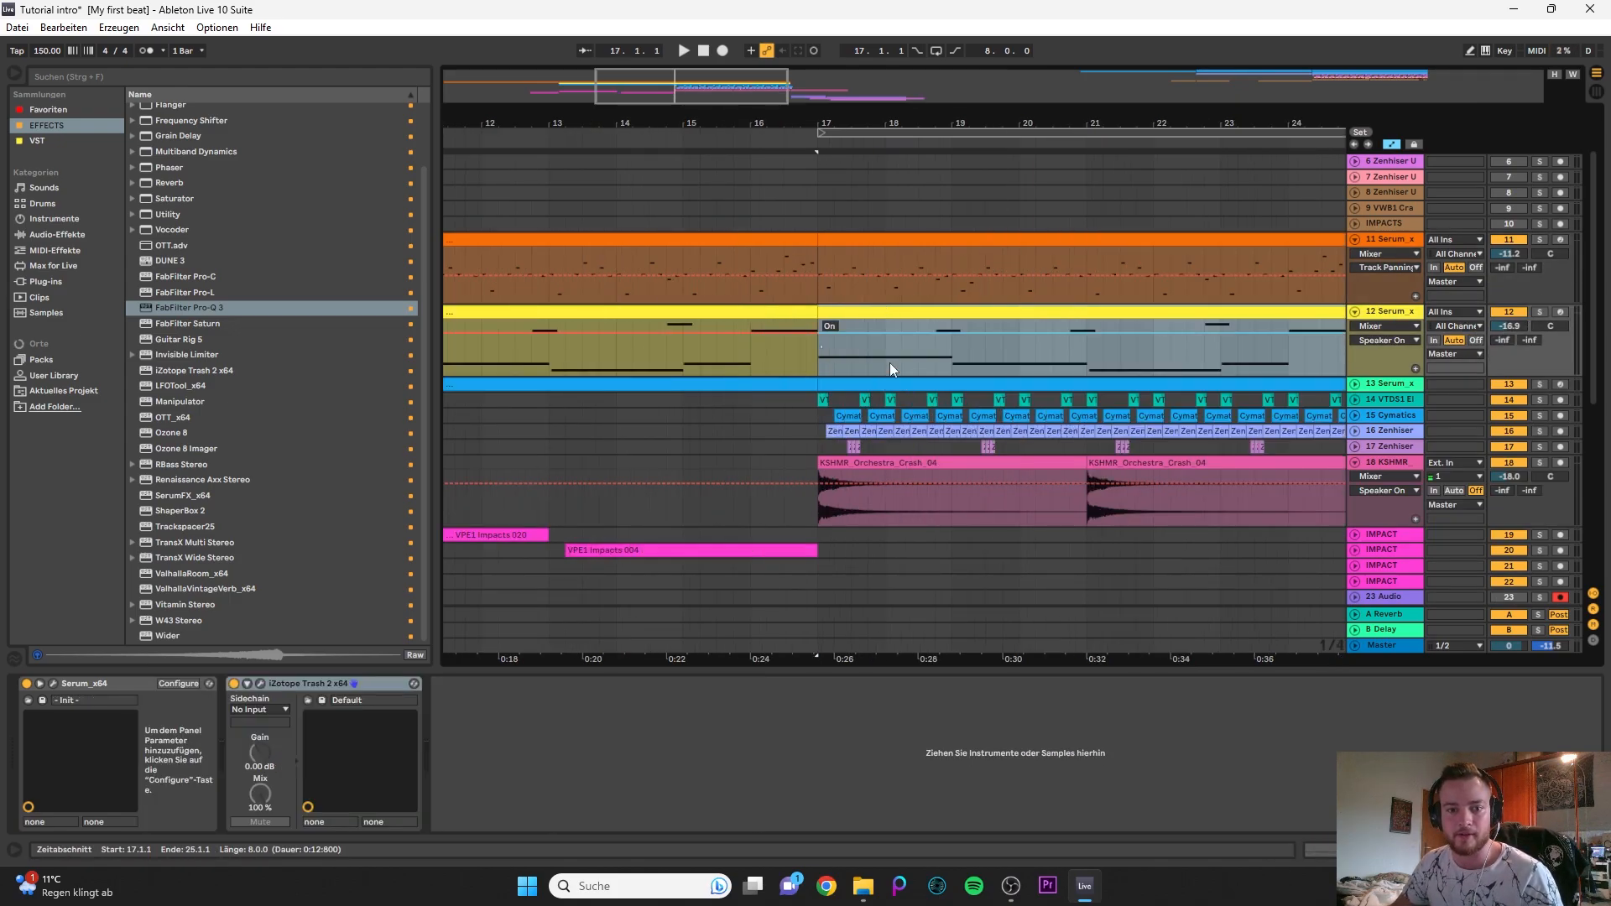
{"action": "left_click", "coordinate": [1355, 401]}
{"action": "left_click", "coordinate": [1539, 312]}
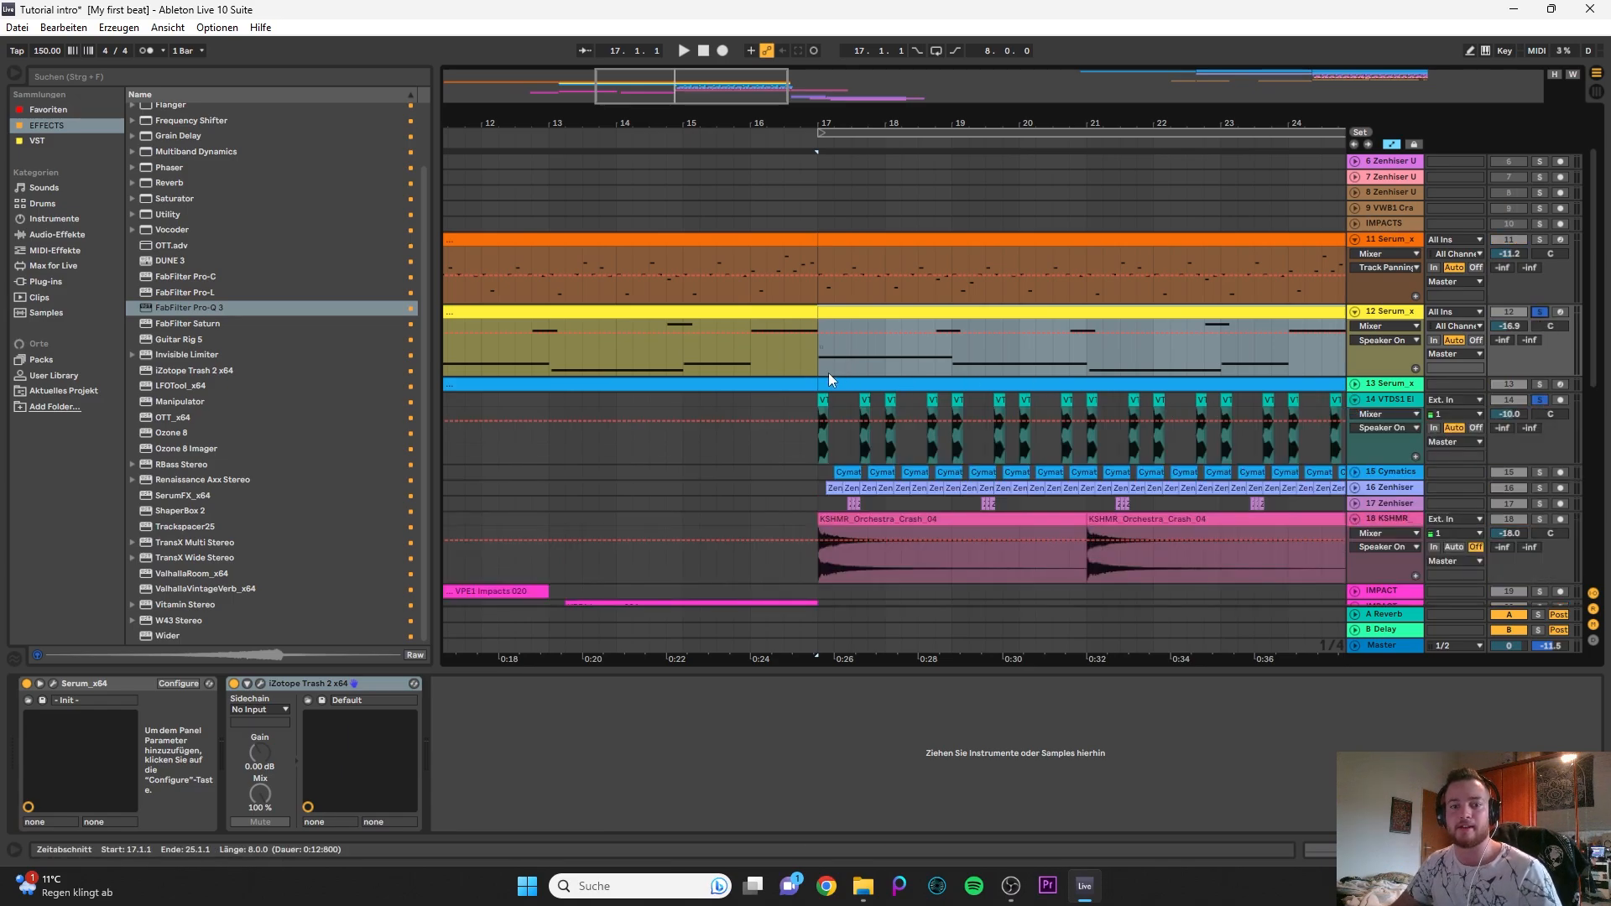
{"action": "key", "text": "space"}
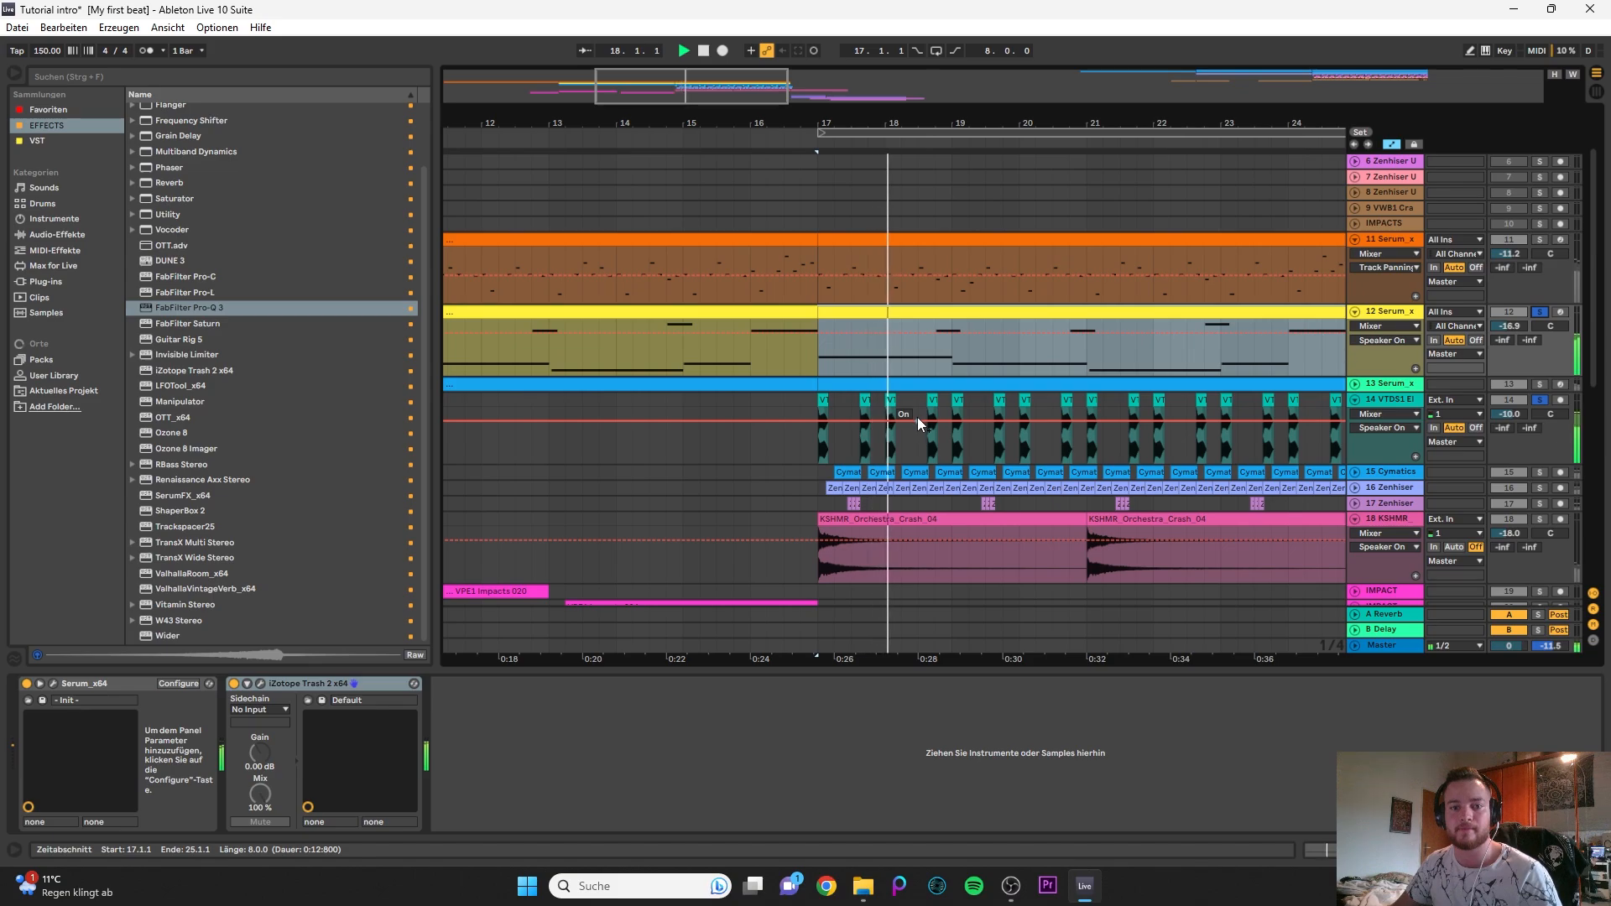
{"action": "key", "text": "space"}
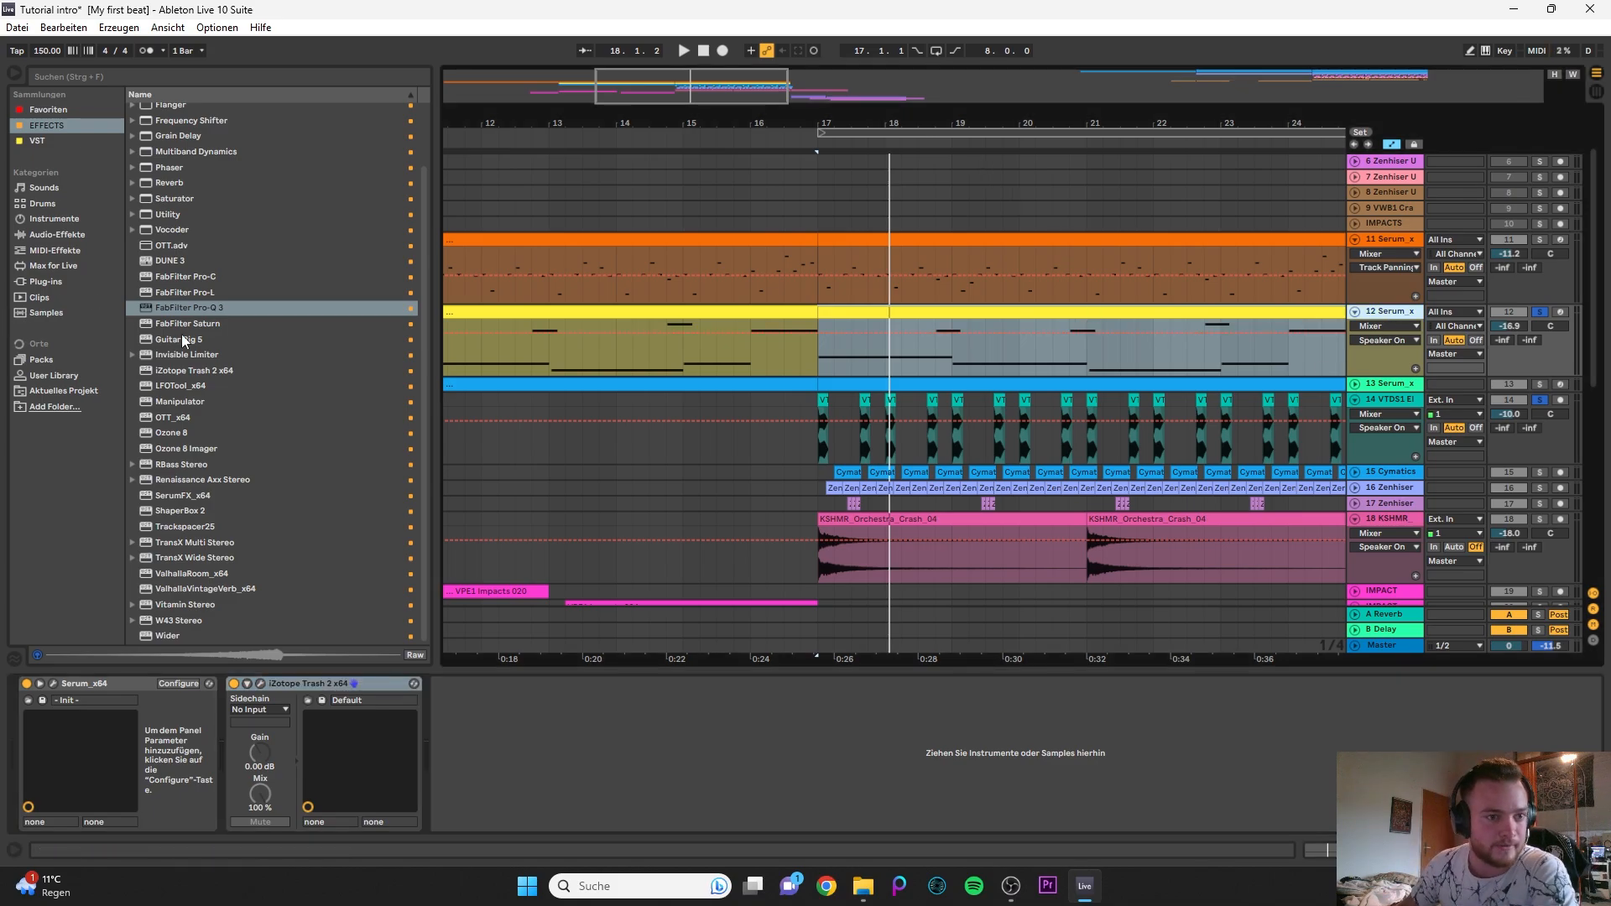
- Add FabFilter Pro-Q 3 after iZotope Trash 2 on the 12 Serum track, with a 12 dB/oct high cut at about 1542 Hz
{"action": "left_click_drag", "start_coordinate": [184, 307], "coordinate": [503, 768]}
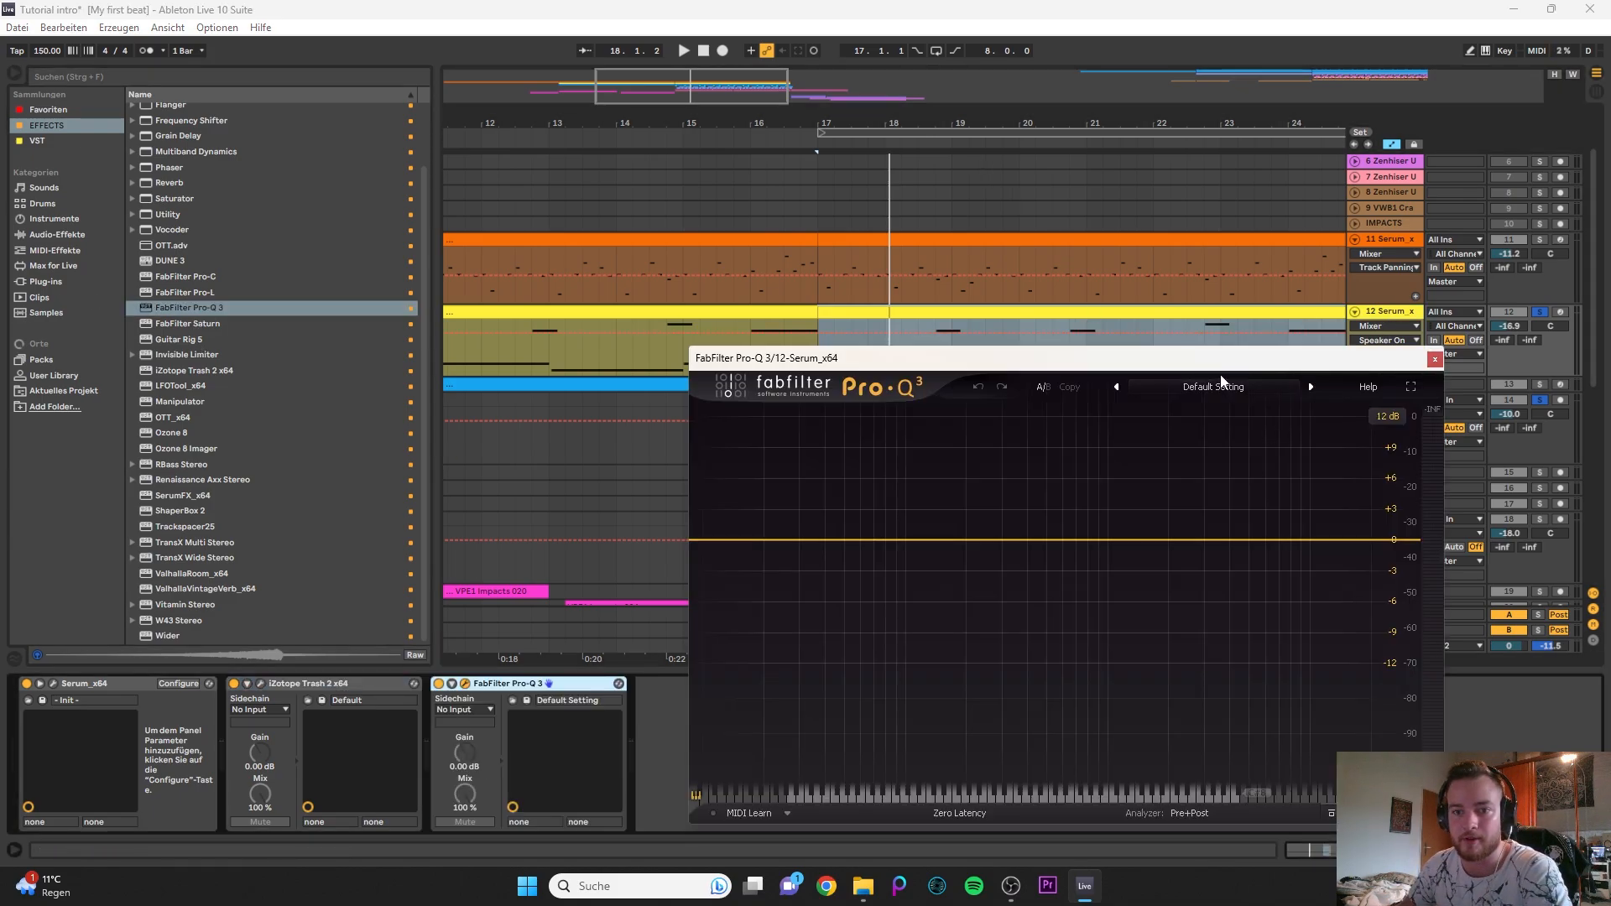
{"action": "left_click_drag", "start_coordinate": [1220, 374], "coordinate": [684, 365]}
{"action": "key", "text": "space"}
{"action": "left_click", "coordinate": [852, 531]}
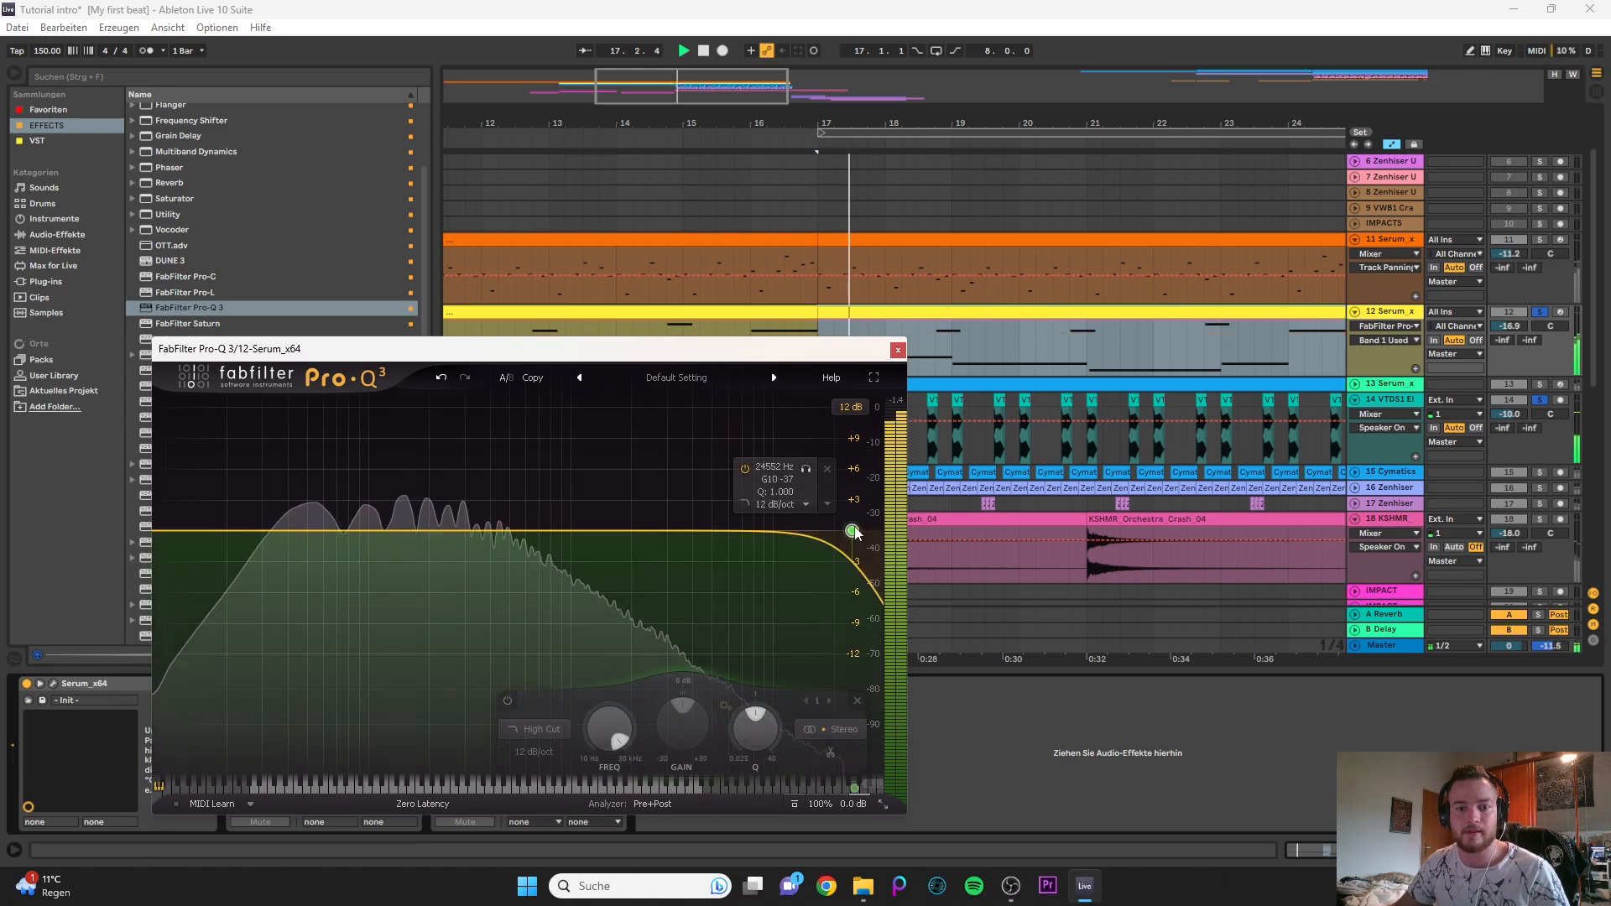
{"action": "left_click_drag", "start_coordinate": [852, 531], "coordinate": [608, 553]}
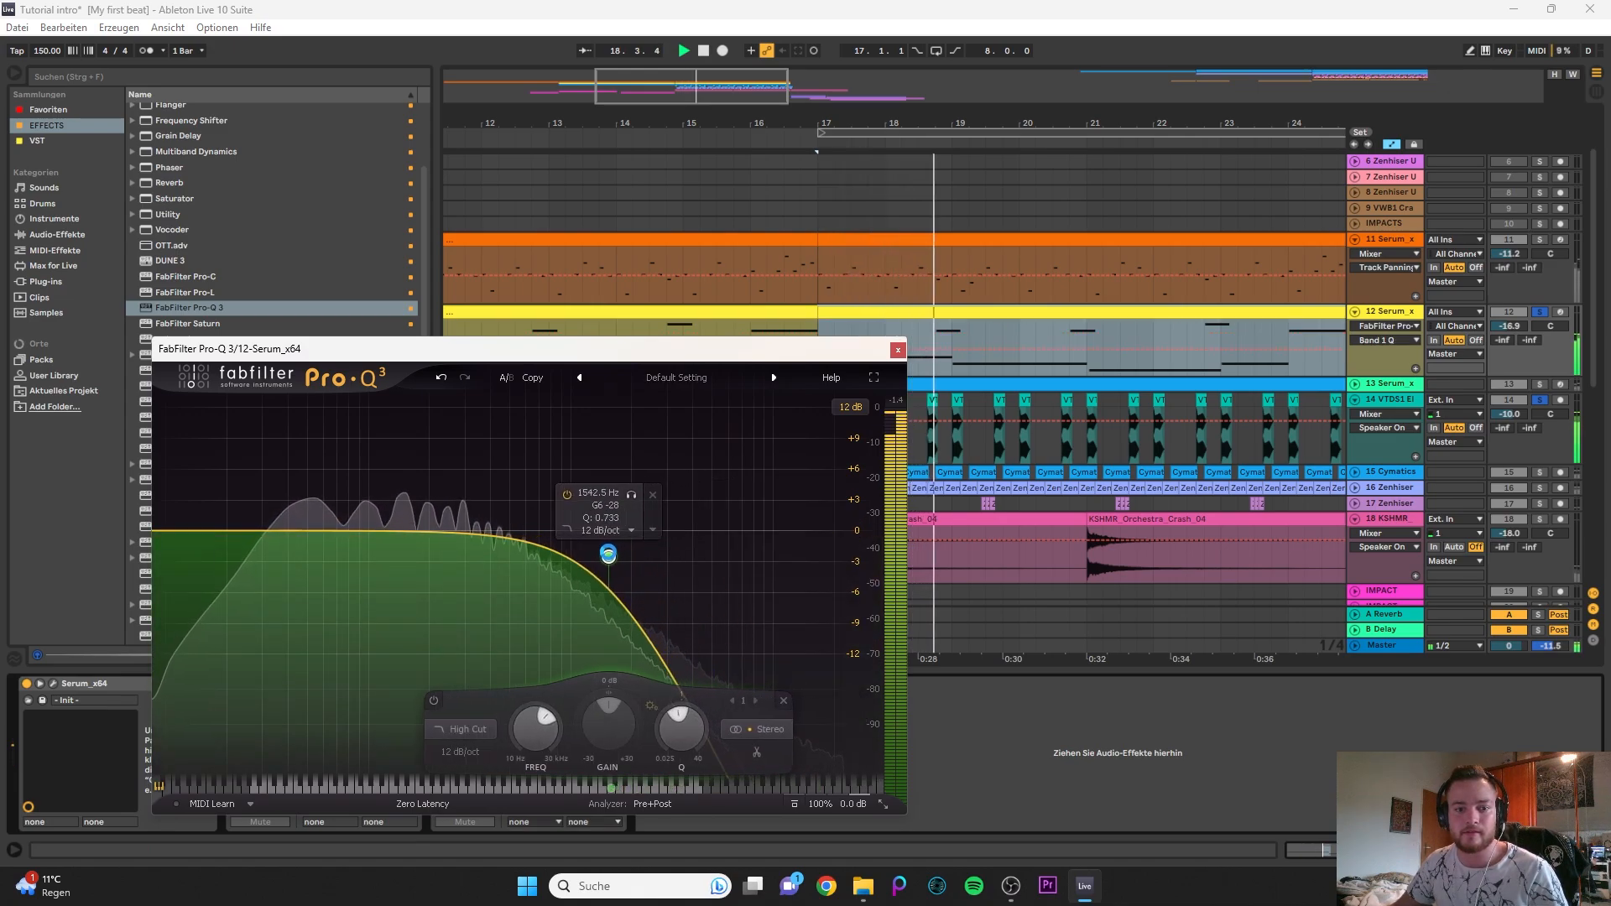
- Create a 24 dB/oct low cut at about 31 Hz in the 12 Serum track's Pro-Q 3, listen to it and close the plug-in
{"action": "key", "text": "space"}
{"action": "left_click", "coordinate": [179, 530]}
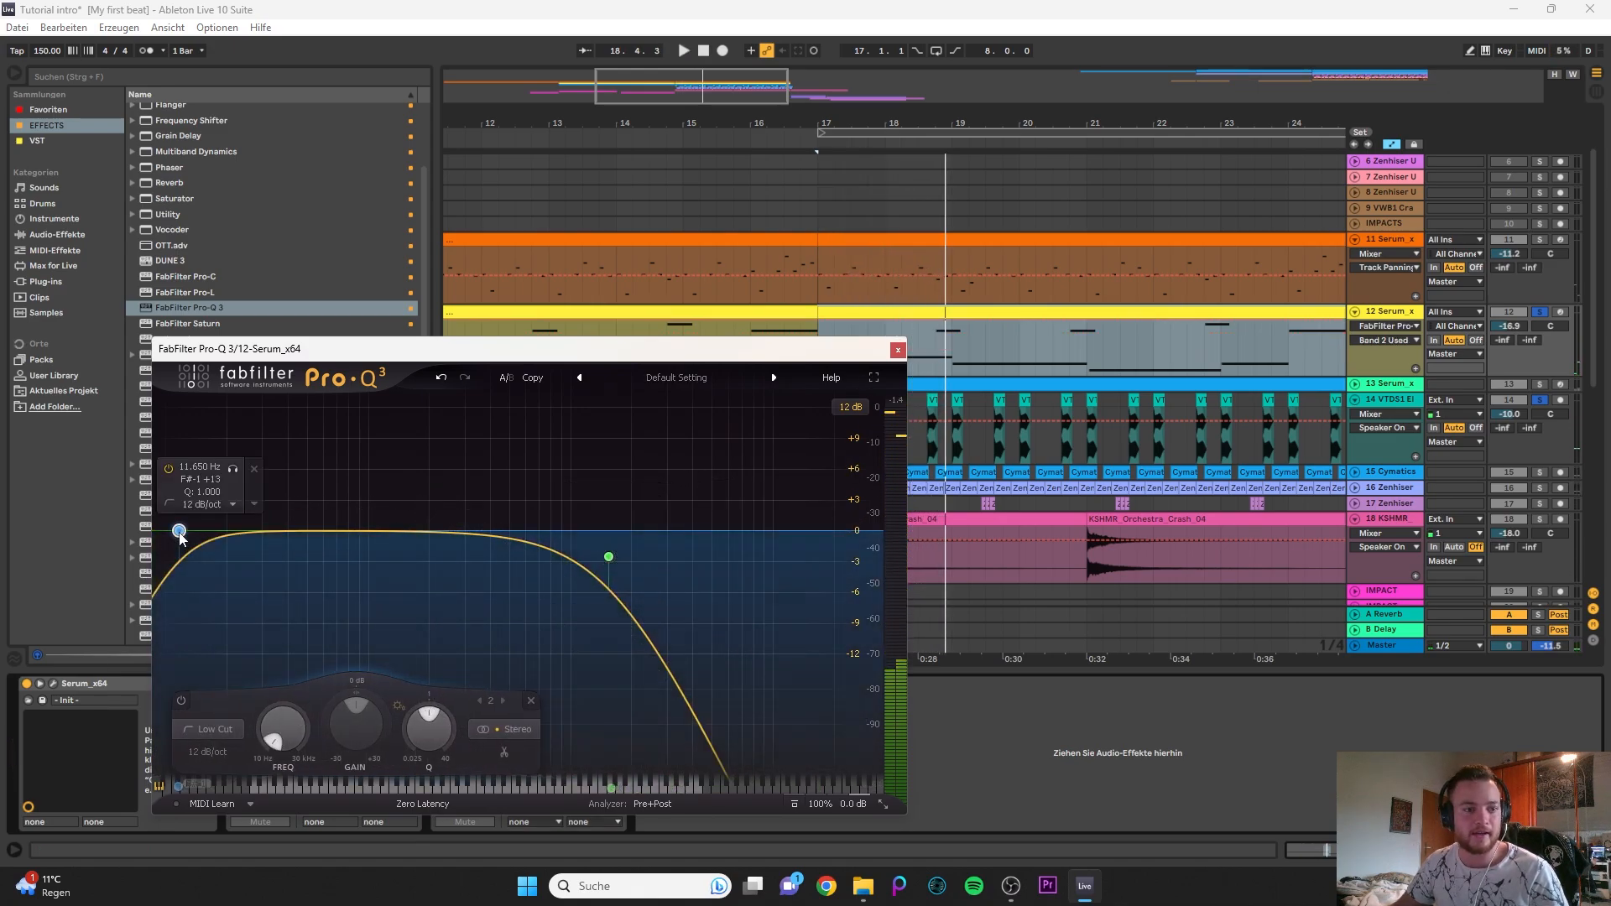
{"action": "scroll", "coordinate": [179, 530], "scroll_direction": "up", "scroll_amount": 2}
{"action": "left_click_drag", "start_coordinate": [180, 534], "coordinate": [271, 555]}
{"action": "key", "text": "space"}
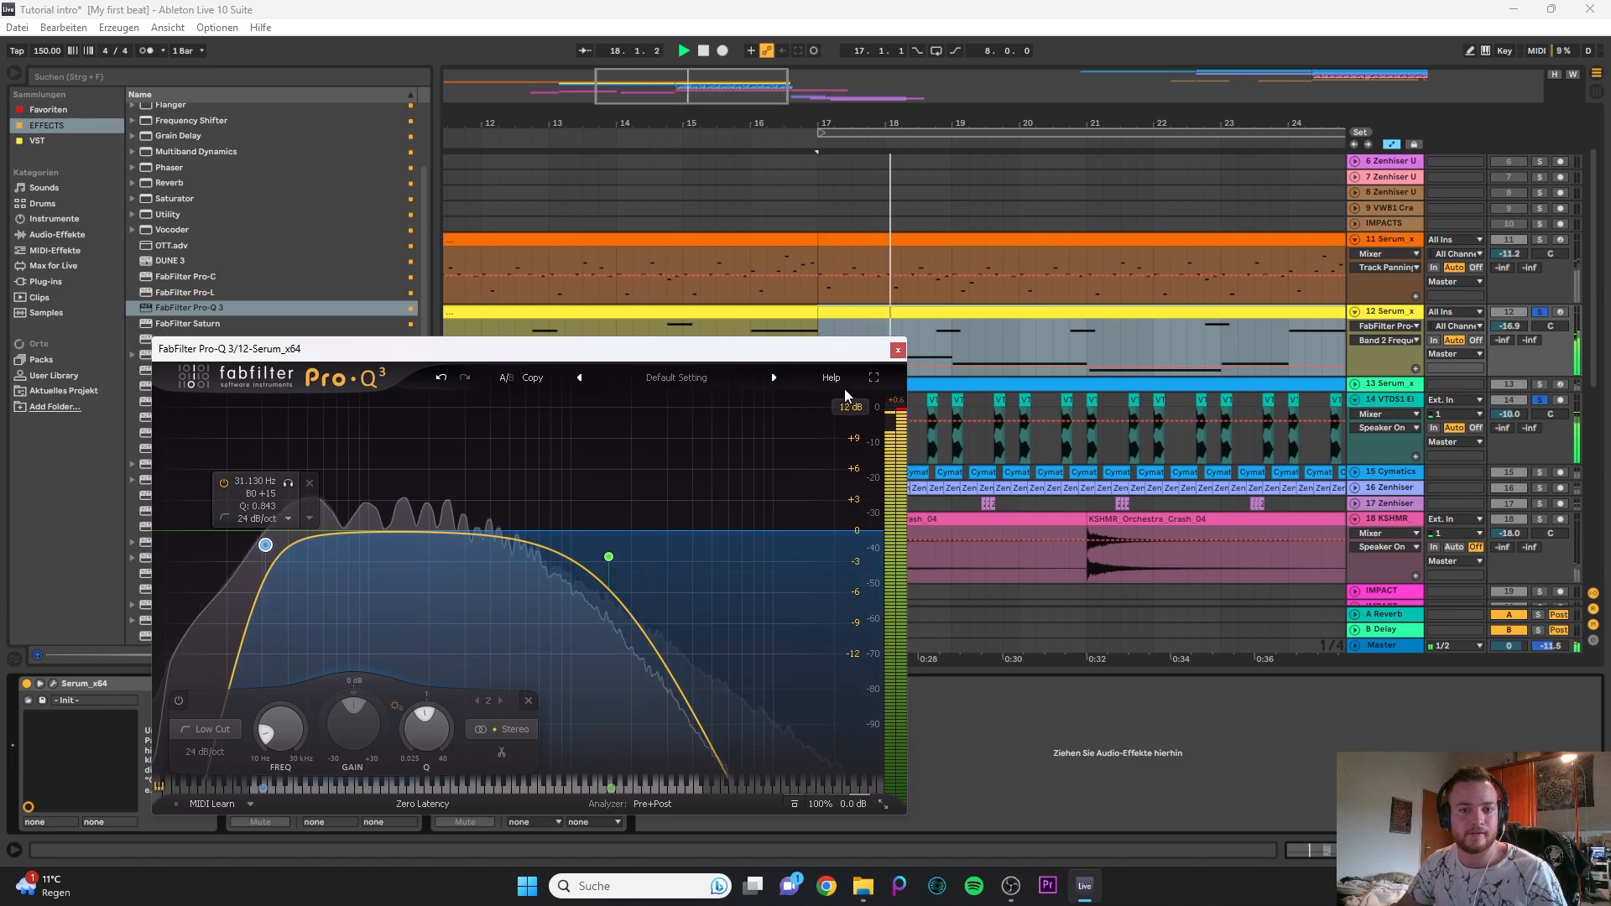
{"action": "left_click", "coordinate": [898, 349]}
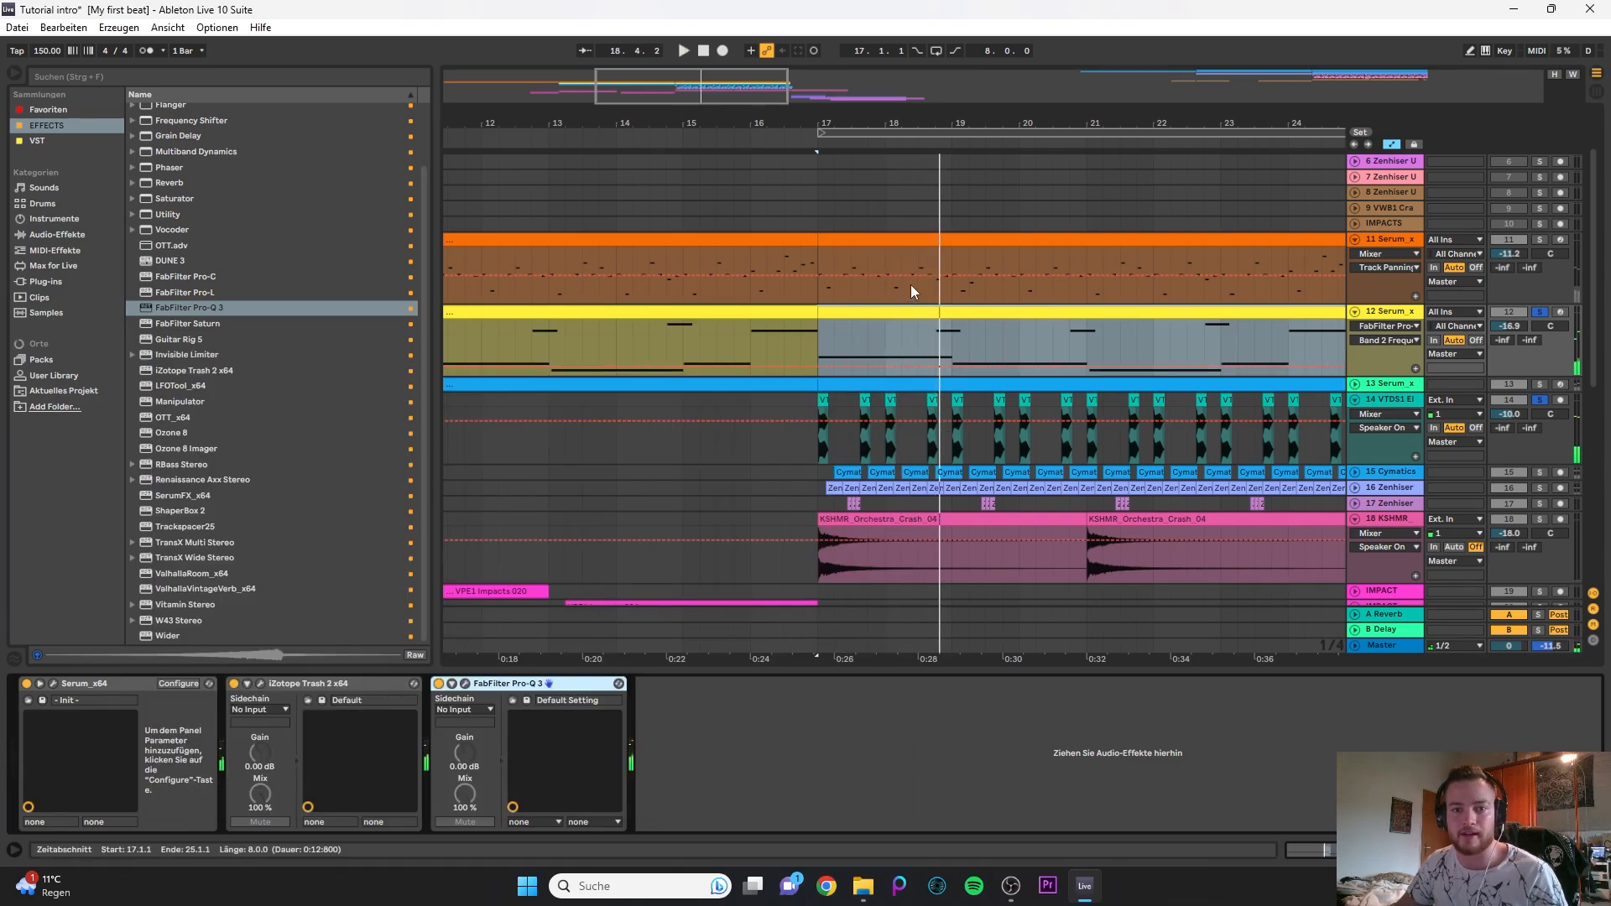
- Add a Compressor from the EFFECTS collection after Pro-Q 3 on the 12 Serum track
{"action": "left_click", "coordinate": [759, 777]}
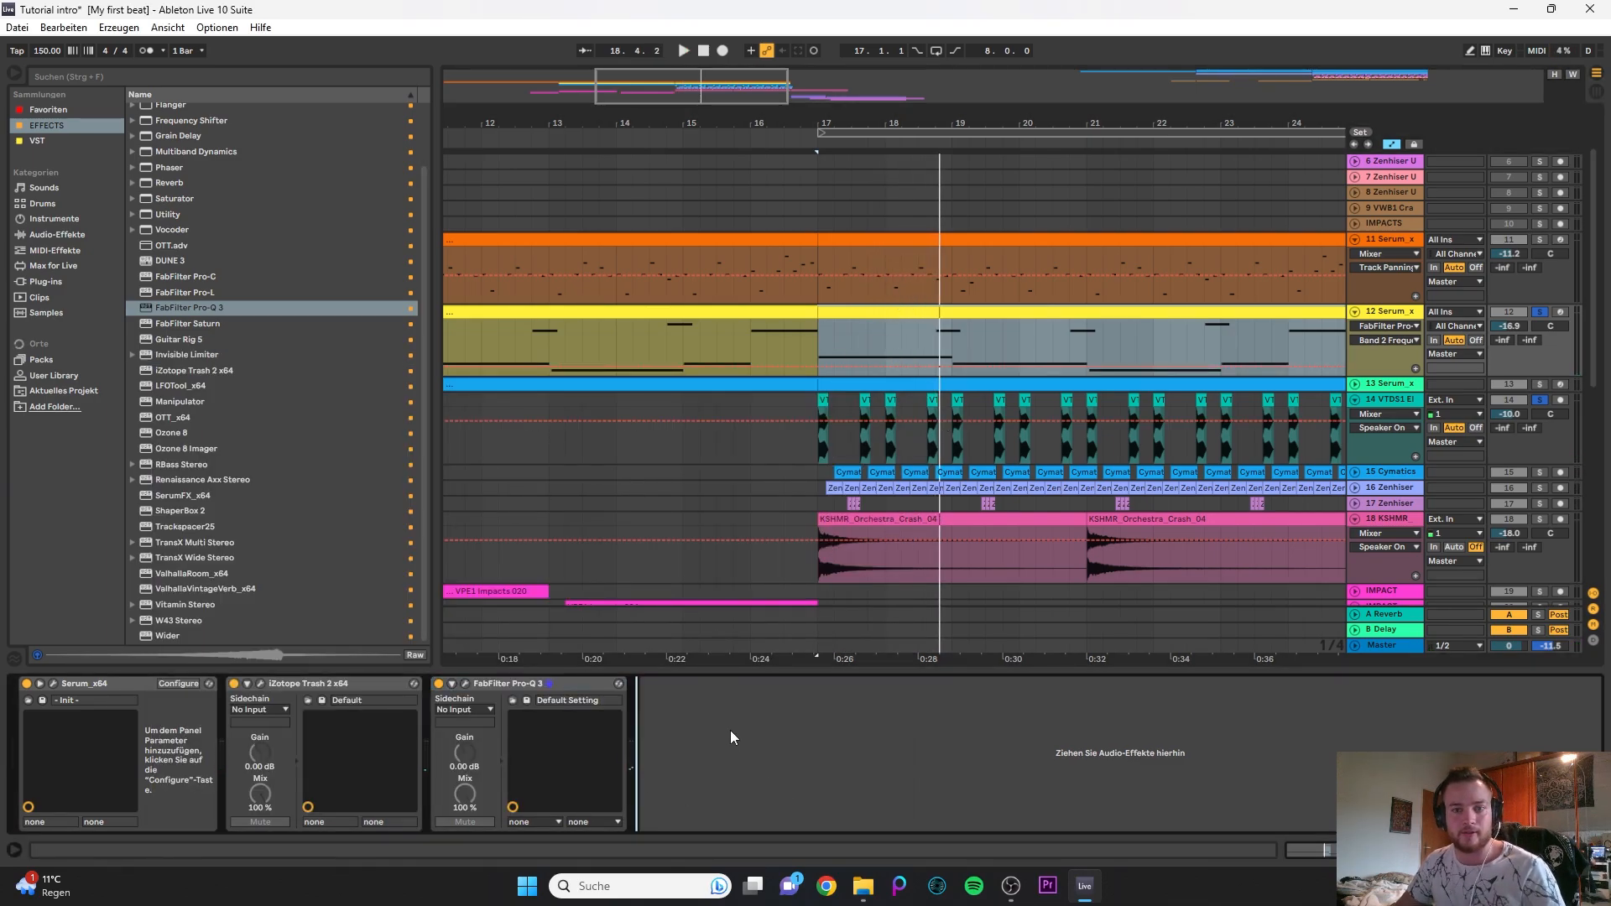
{"action": "scroll", "coordinate": [217, 242], "scroll_direction": "up", "scroll_amount": 3}
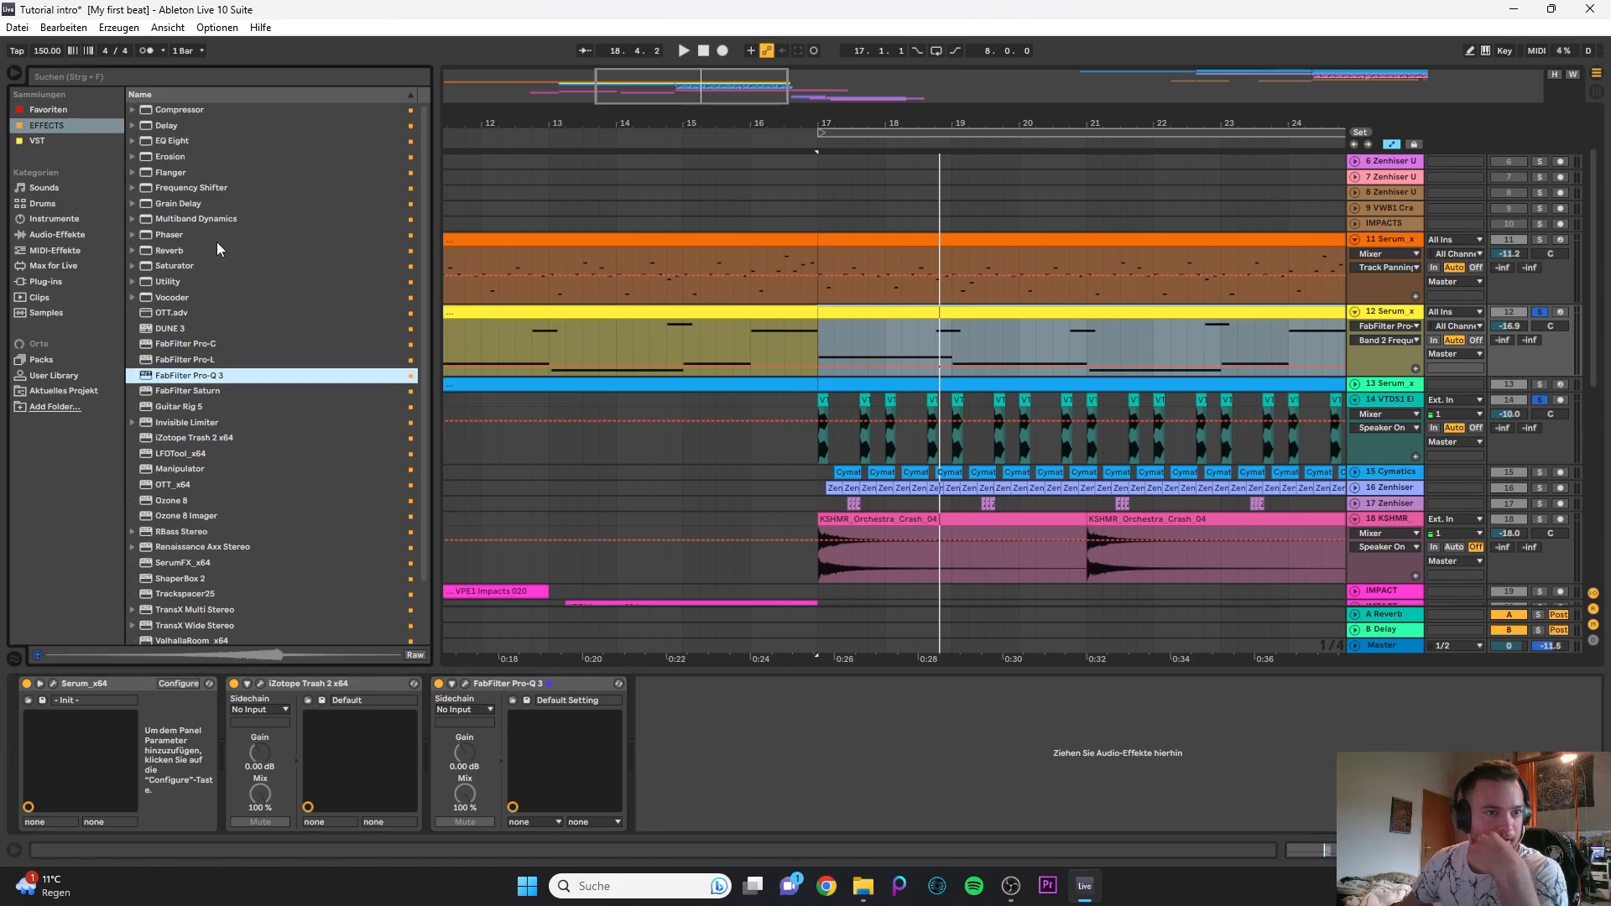
{"action": "left_click", "coordinate": [54, 235]}
{"action": "left_click", "coordinate": [77, 126]}
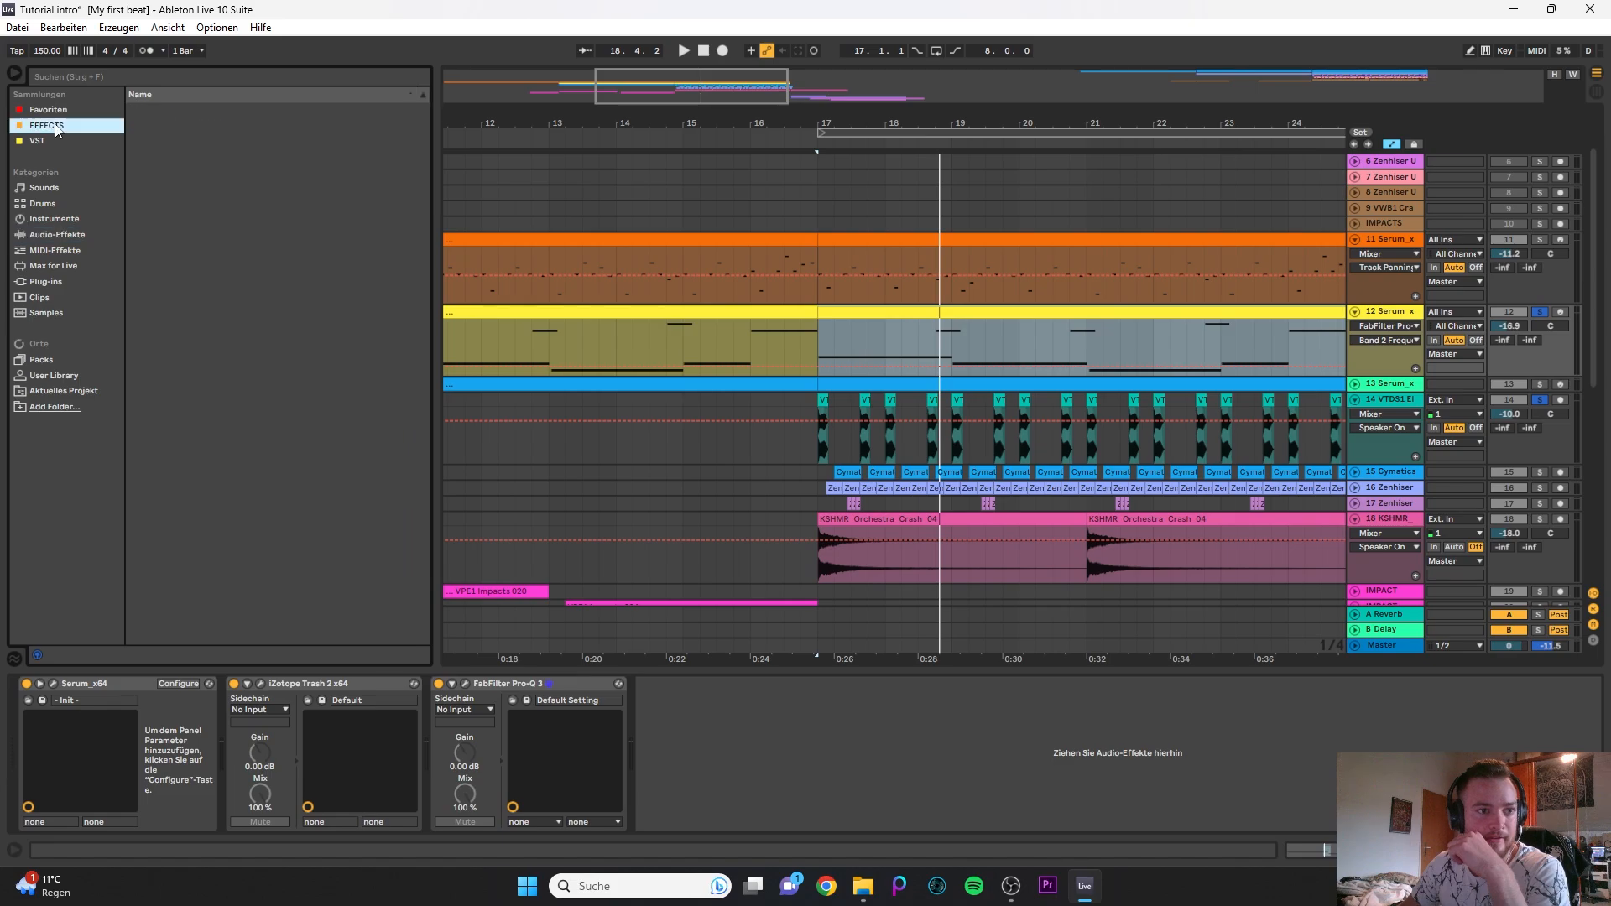
{"action": "mouse_move", "coordinate": [163, 114]}
{"action": "left_mouse_down"}
{"action": "mouse_move", "coordinate": [881, 488]}
{"action": "mouse_move", "coordinate": [883, 768]}
{"action": "mouse_move", "coordinate": [933, 751]}
{"action": "left_mouse_up"}
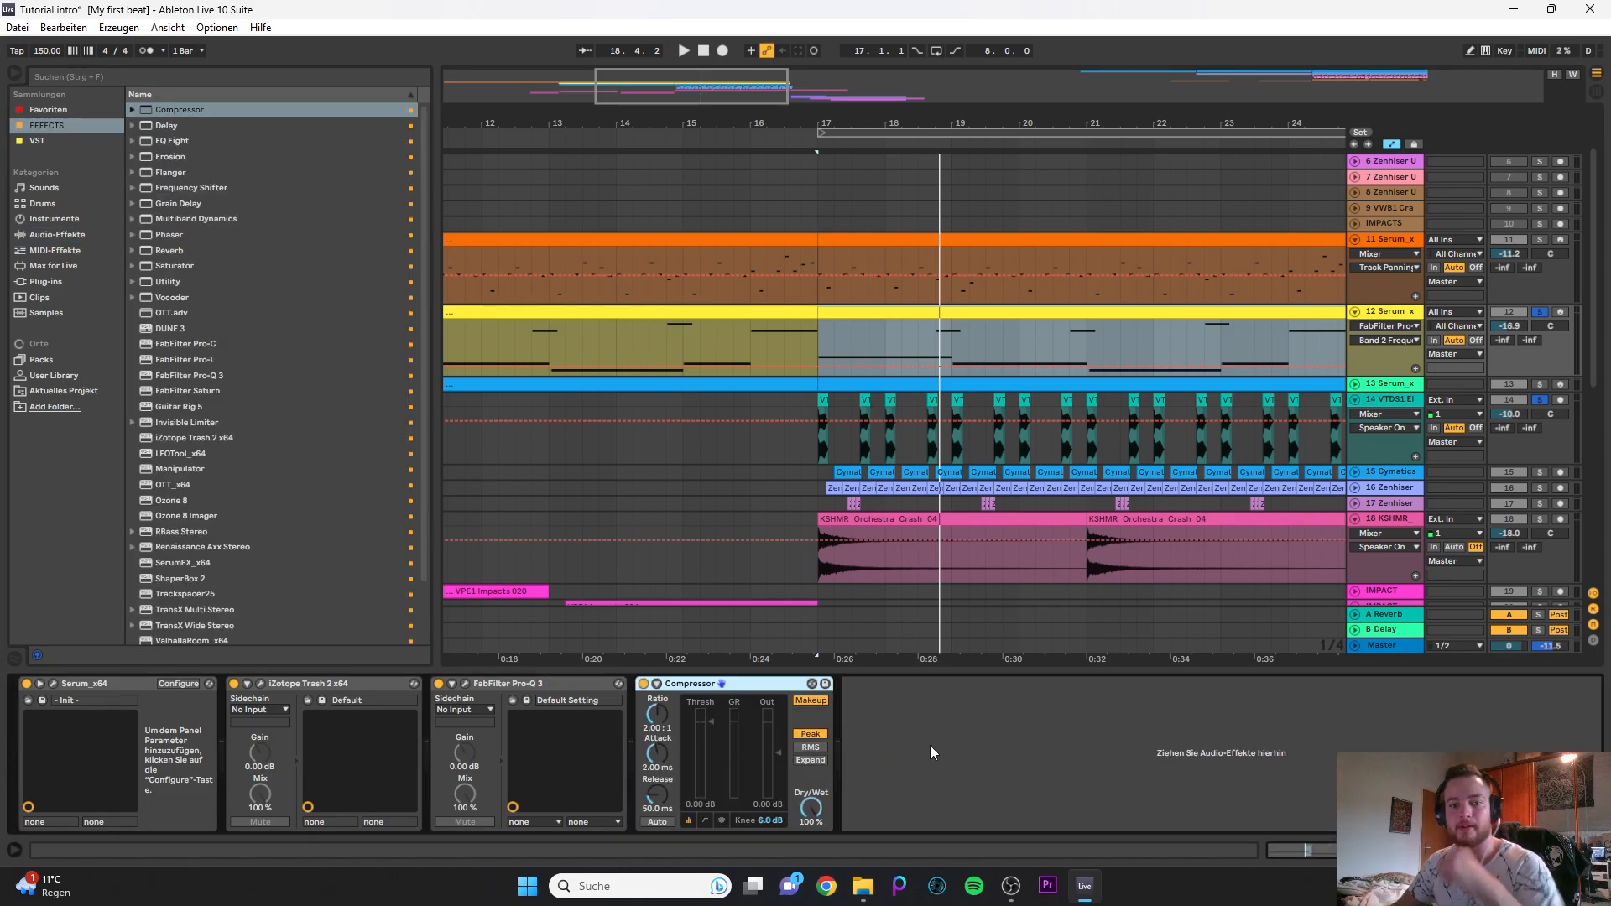
- Enable the sidechain on the 12 Serum track's Compressor with 14-VTDS1 Electro House Kick 072 as source and show its activity view
{"action": "left_click", "coordinate": [657, 684]}
{"action": "left_click", "coordinate": [670, 701]}
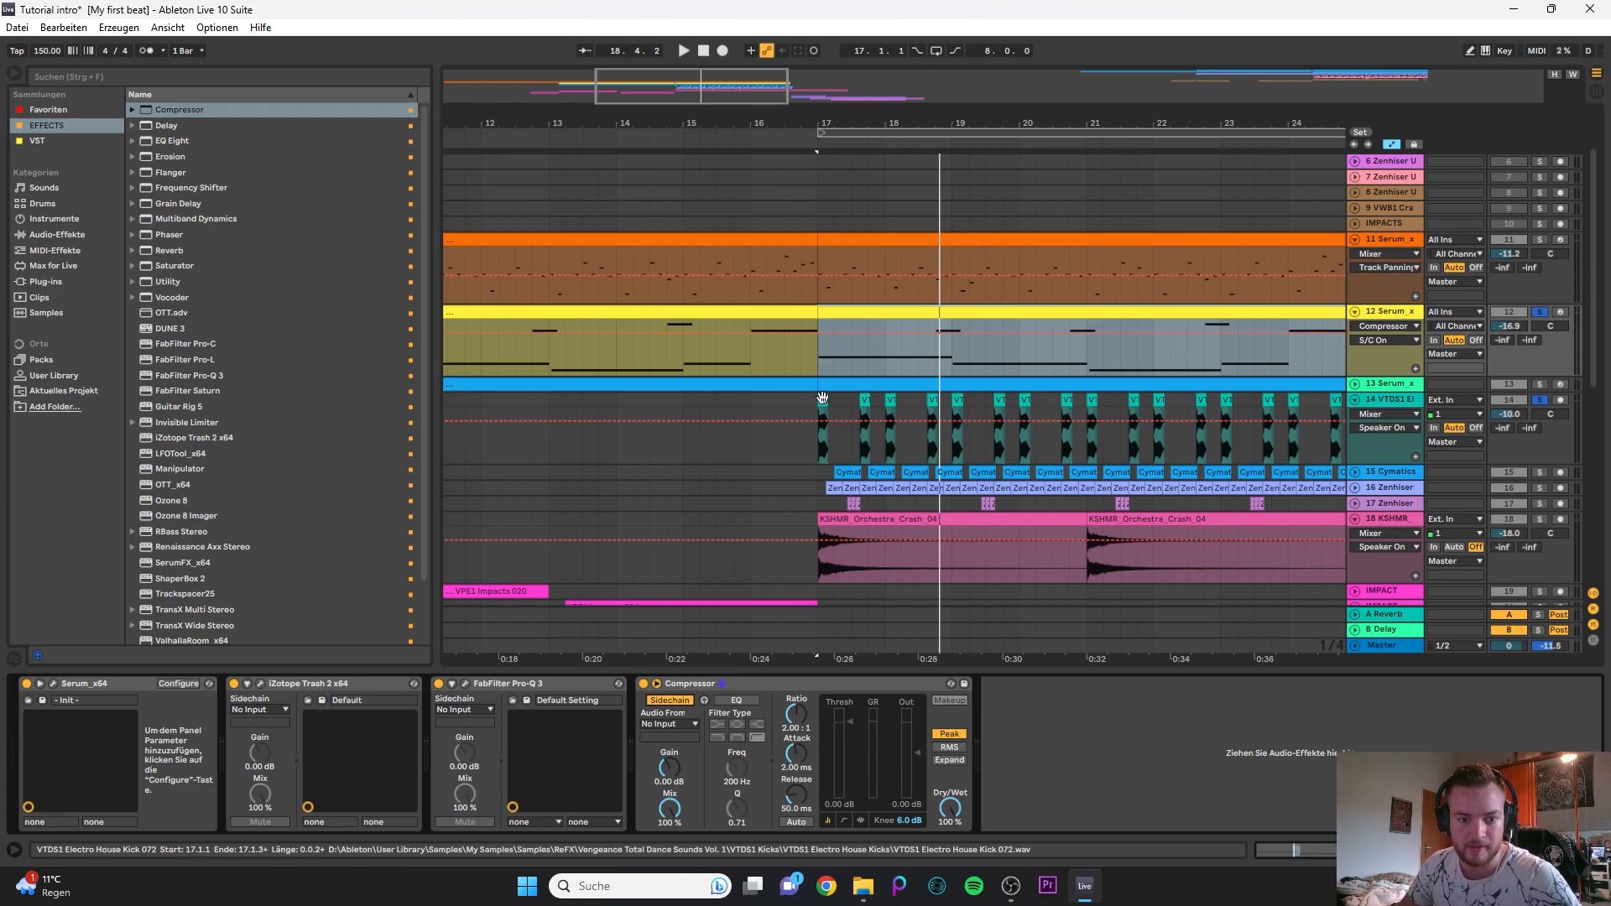
{"action": "left_click", "coordinate": [974, 284]}
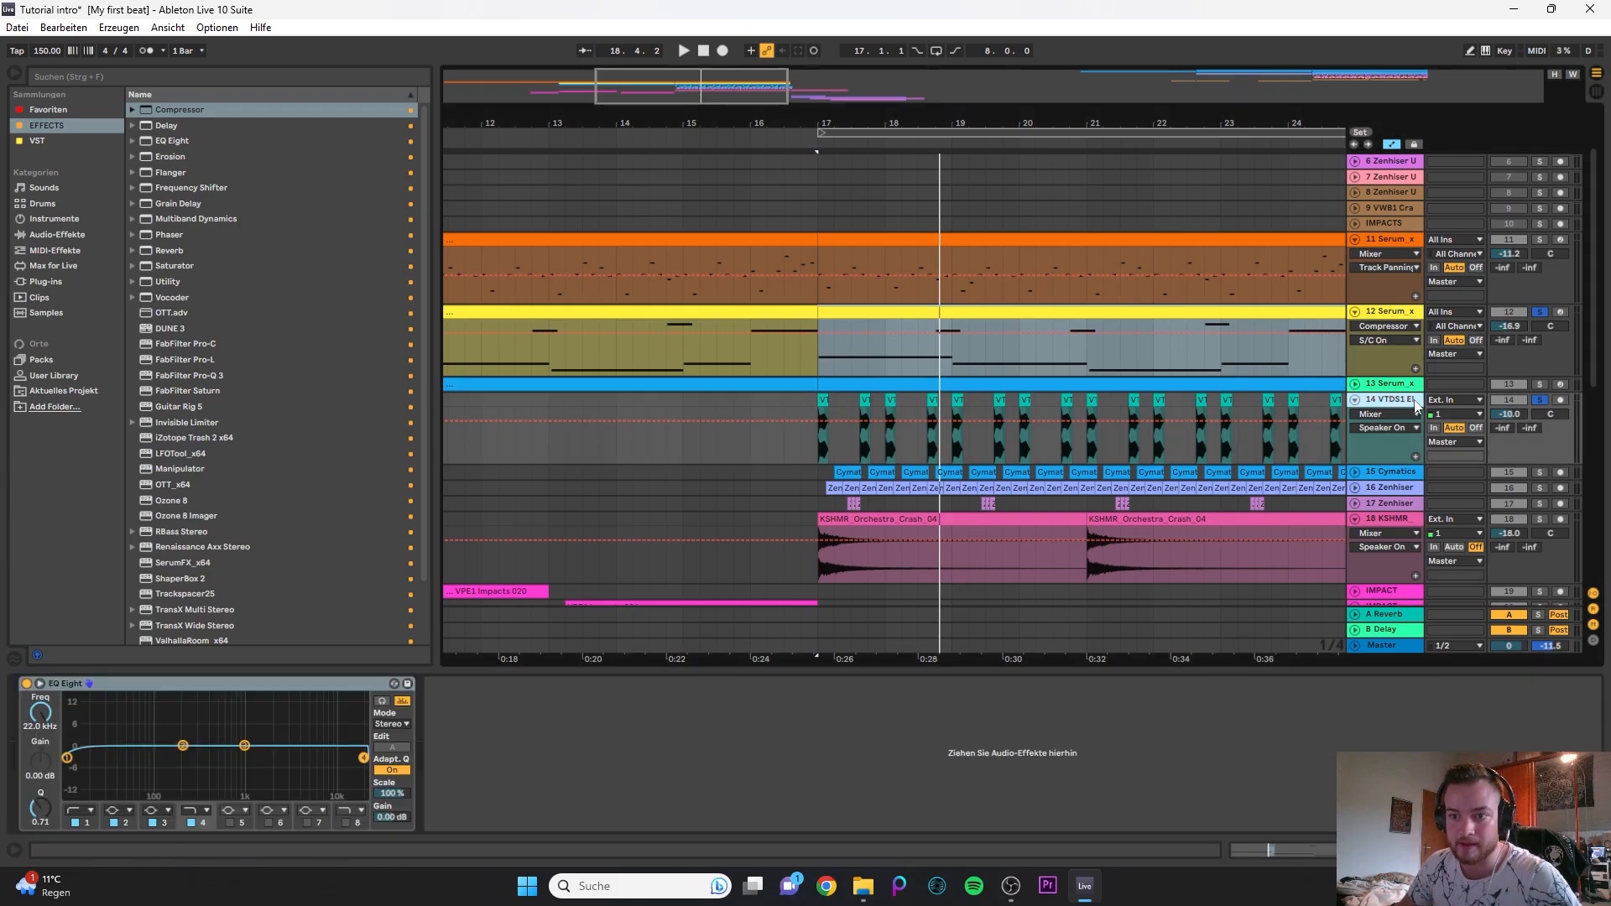
{"action": "left_click", "coordinate": [878, 312]}
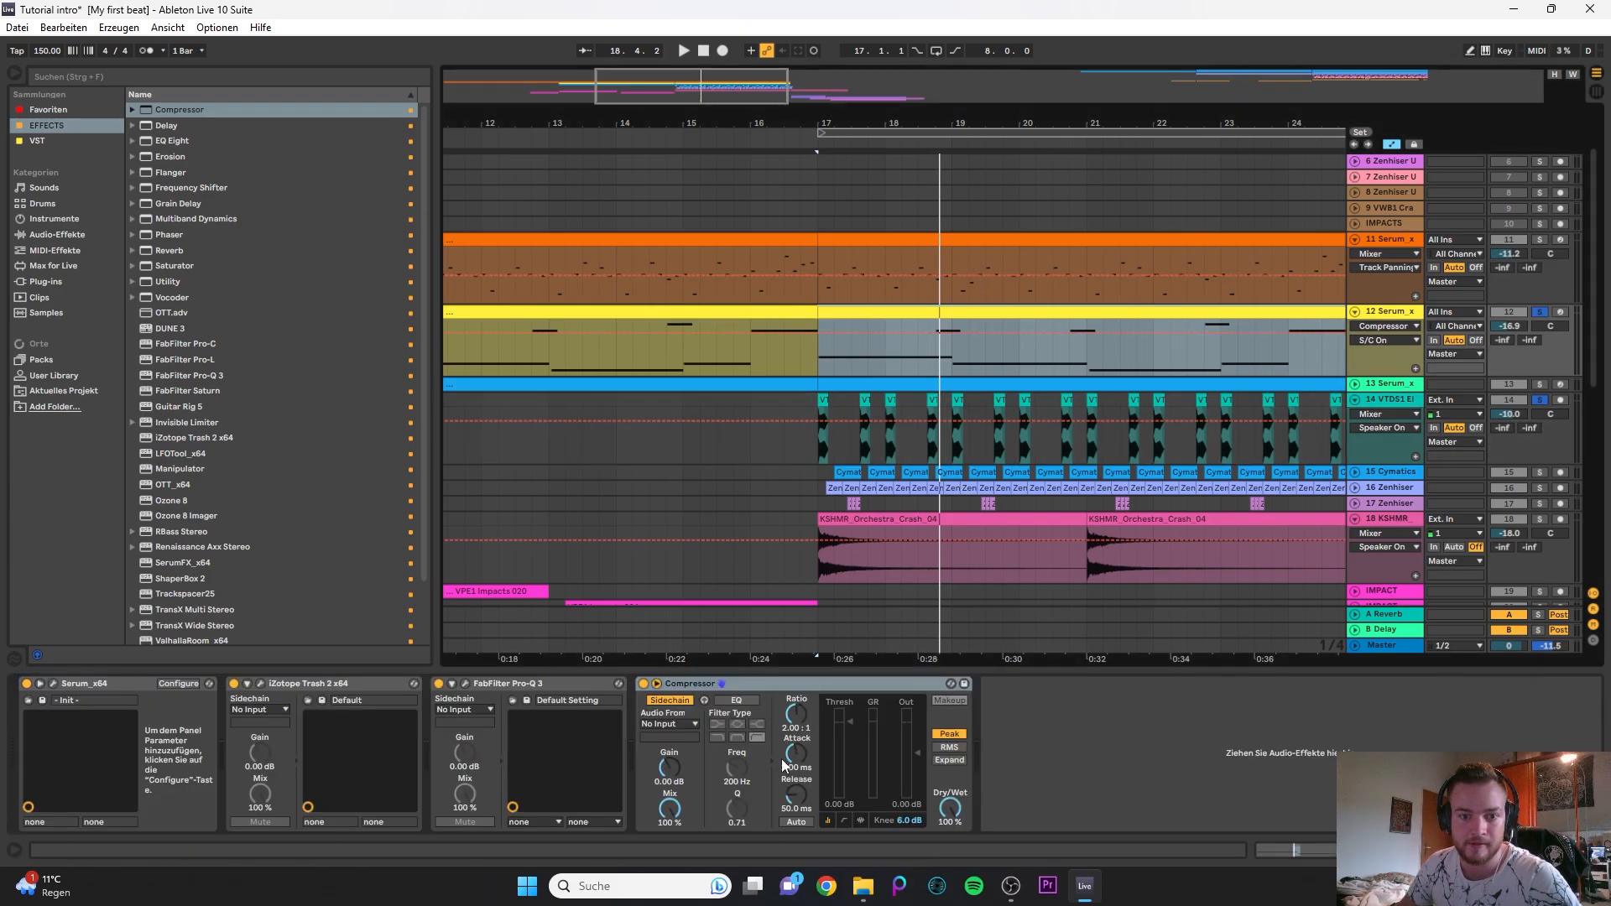
{"action": "left_click", "coordinate": [661, 725]}
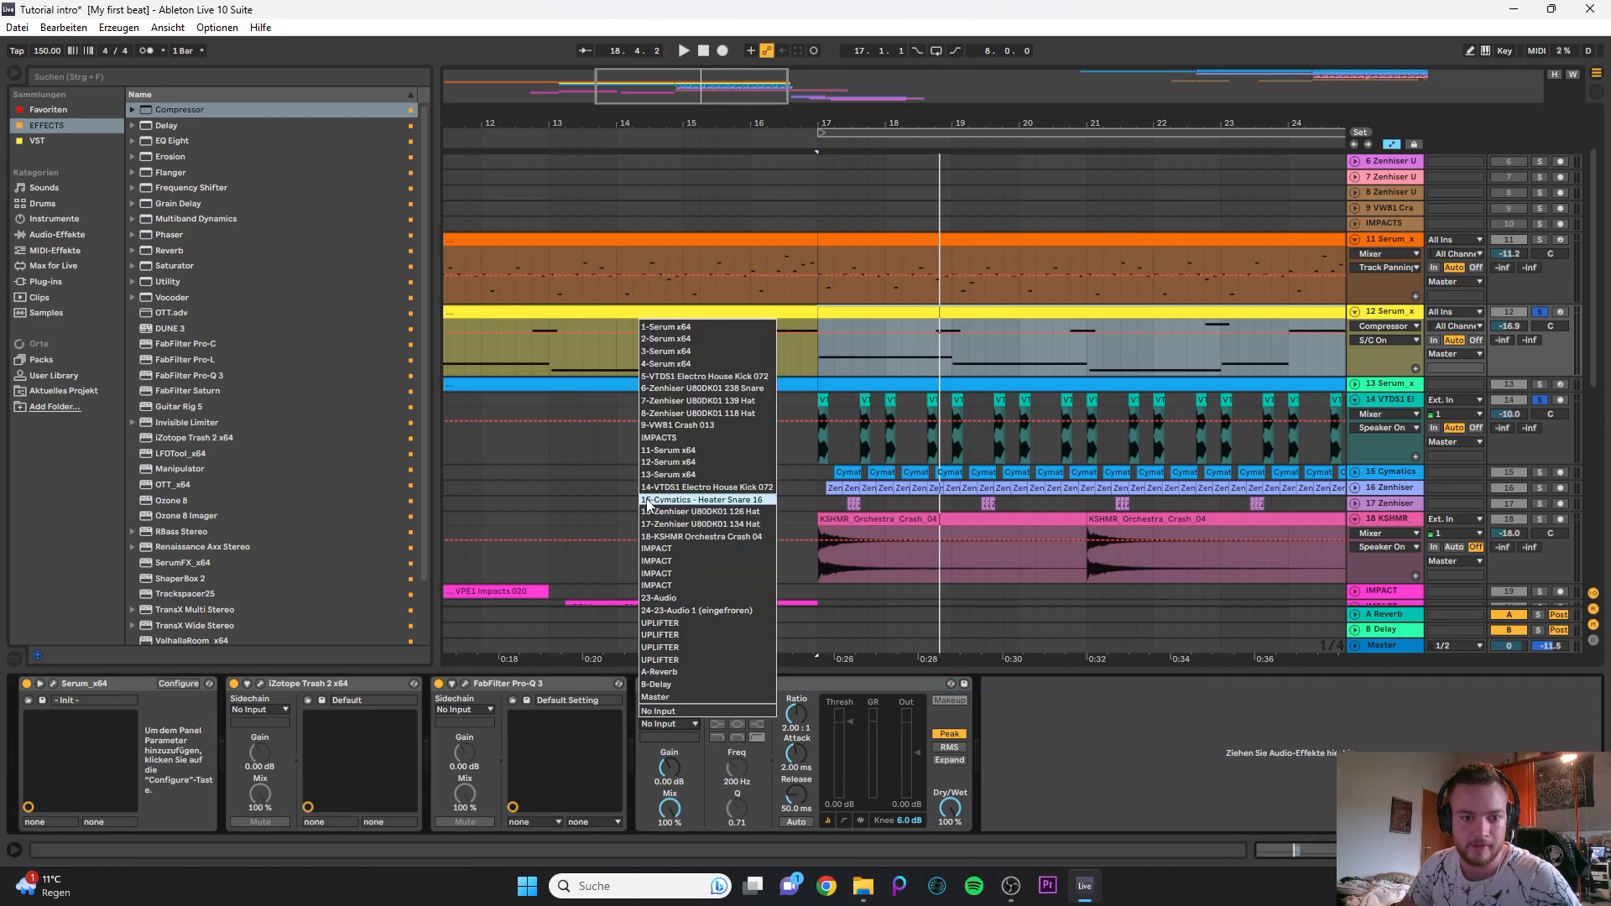
{"action": "left_click", "coordinate": [664, 512]}
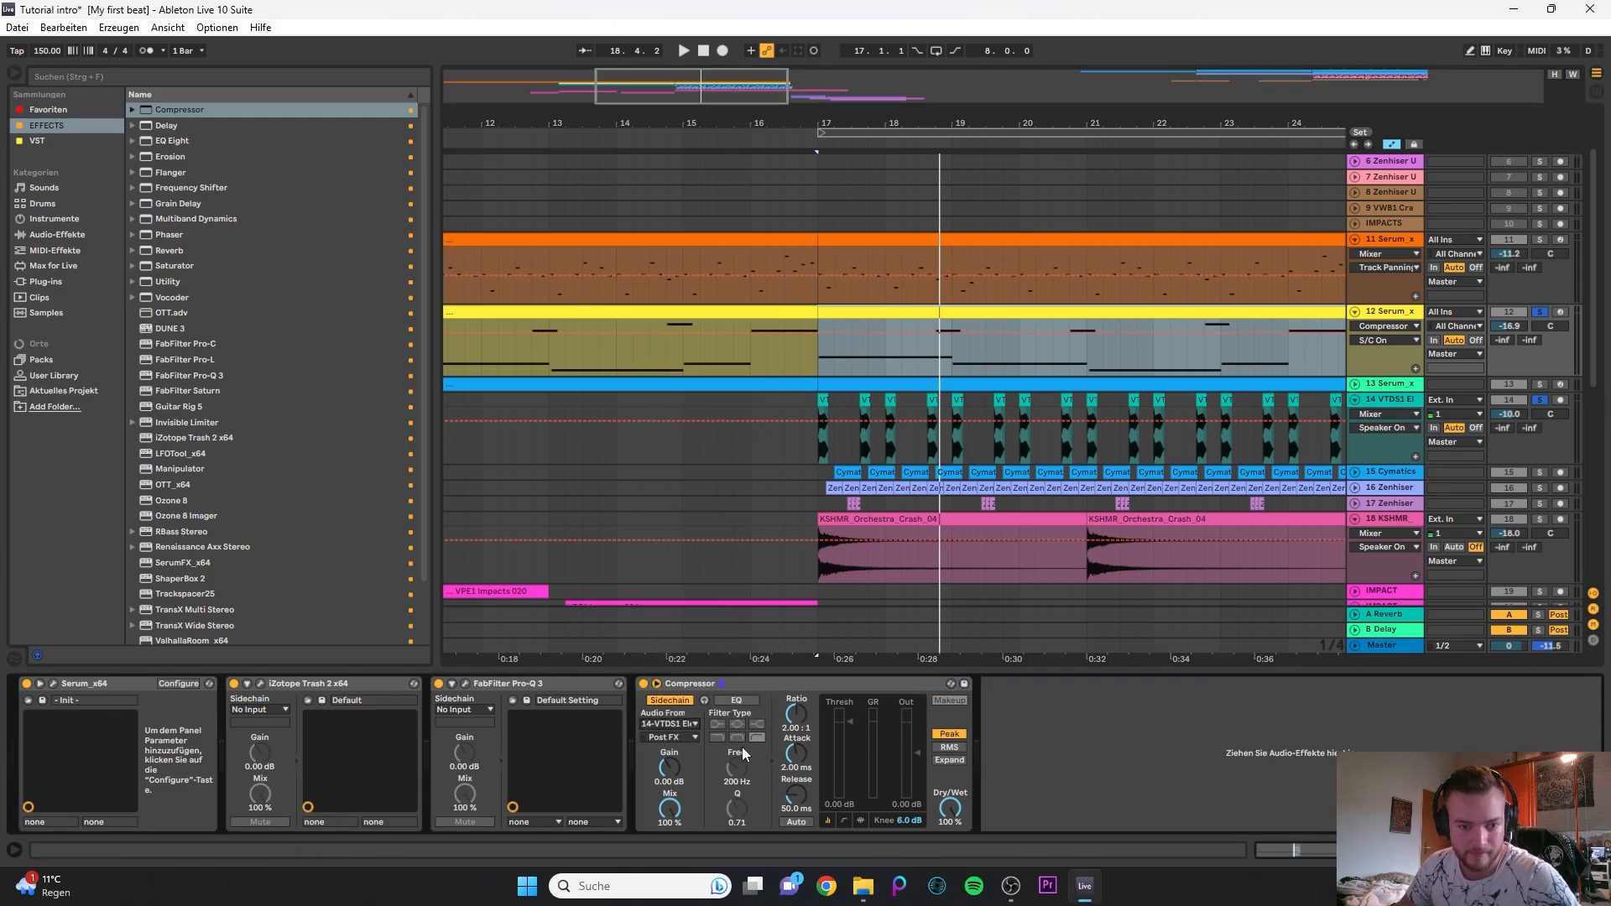
{"action": "left_click", "coordinate": [843, 820]}
{"action": "left_click", "coordinate": [859, 821]}
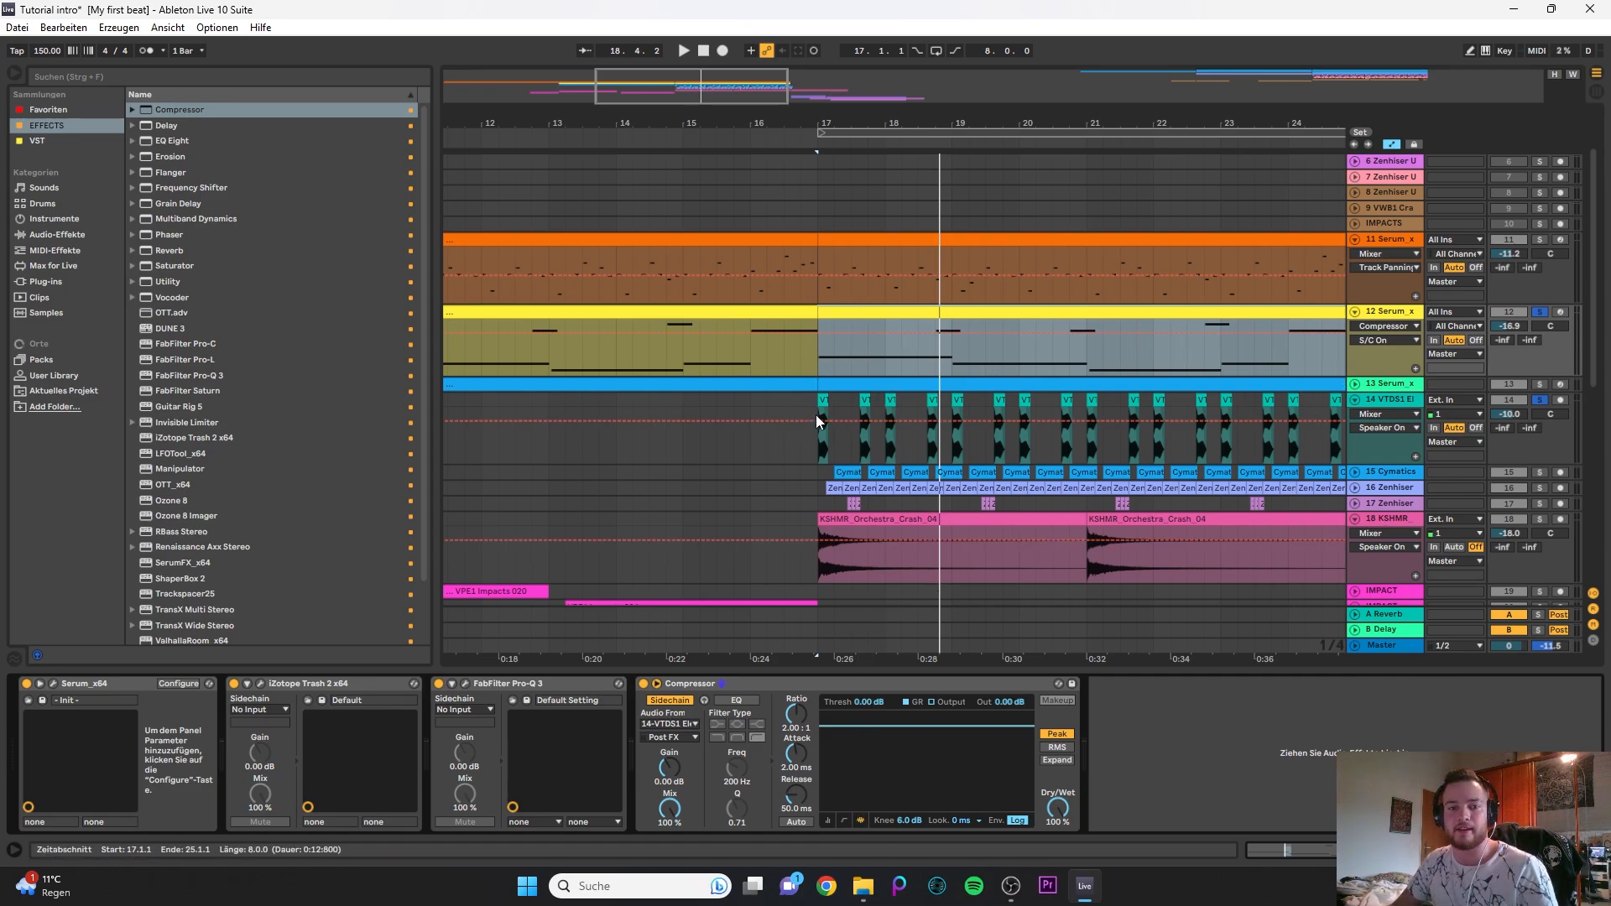
- Play 12 Serum with the kick from bar 17 and set the Compressor's threshold to about -27.2 dB
{"action": "scroll", "coordinate": [818, 411], "scroll_direction": "up", "scroll_amount": 5}
{"action": "left_click", "coordinate": [838, 399]}
{"action": "key", "text": "space"}
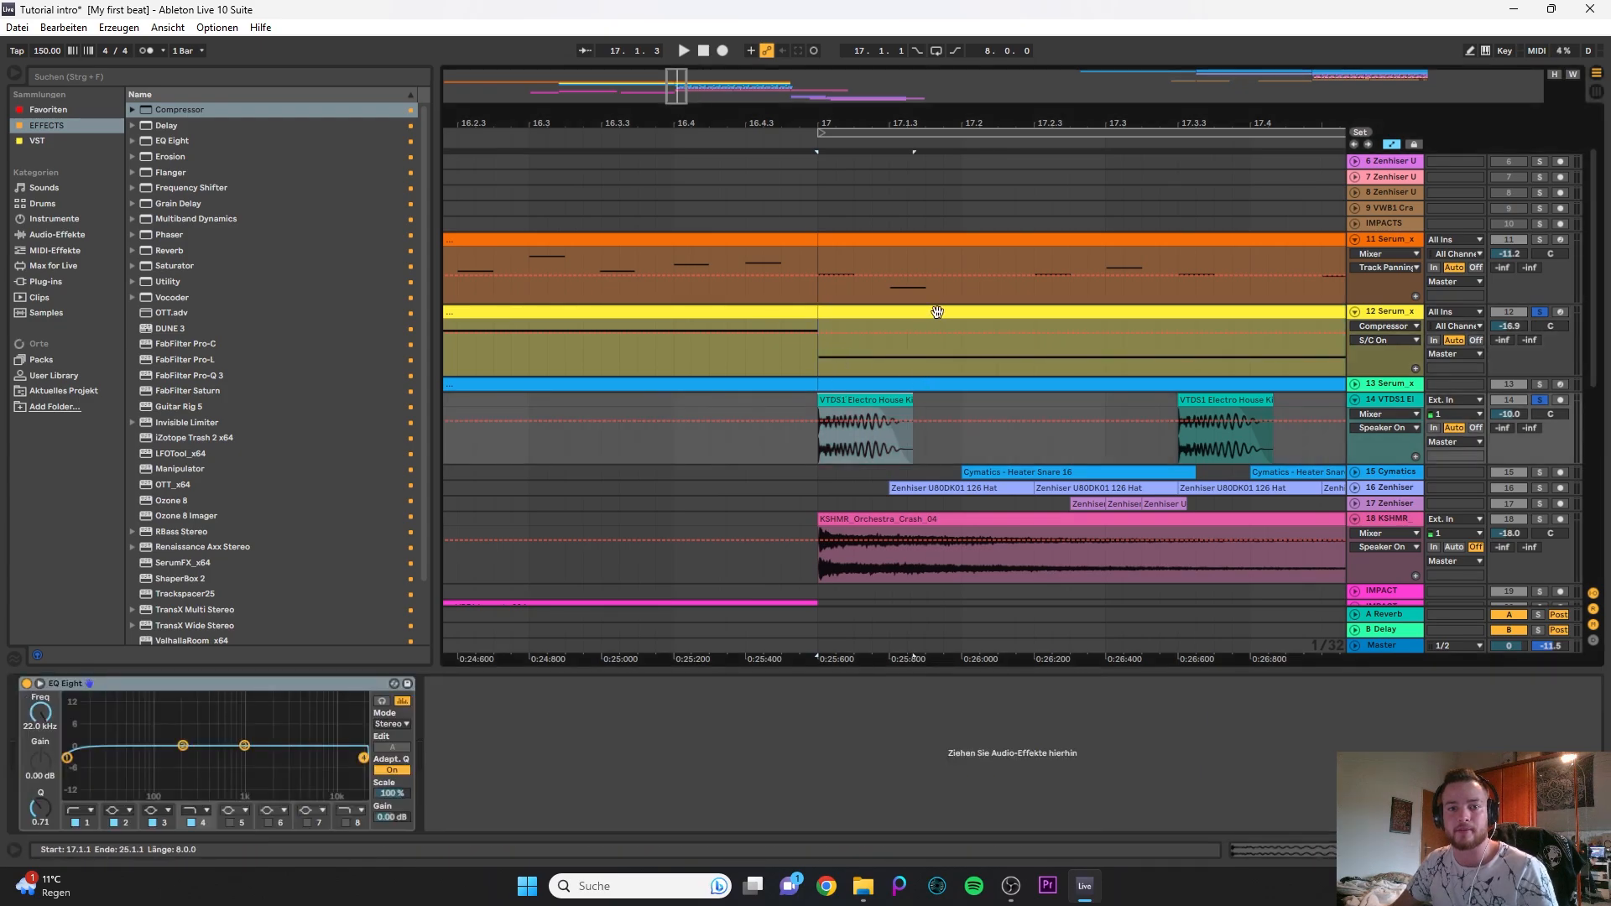
{"action": "scroll", "coordinate": [889, 365], "scroll_direction": "down", "scroll_amount": 3}
{"action": "left_click", "coordinate": [901, 311]}
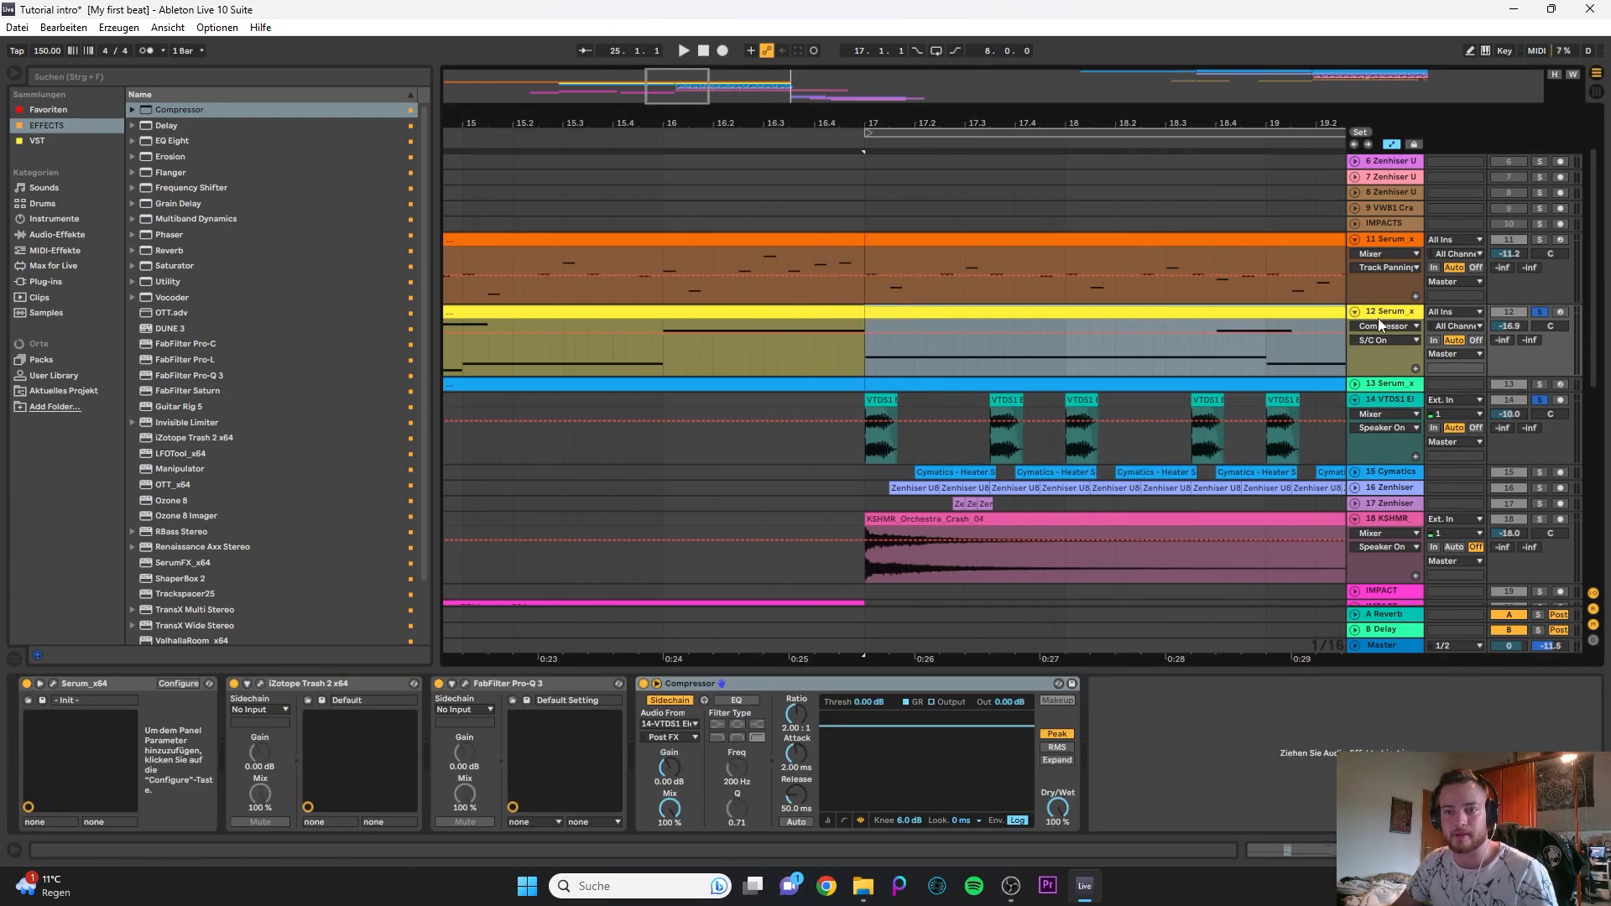
{"action": "key", "text": "space"}
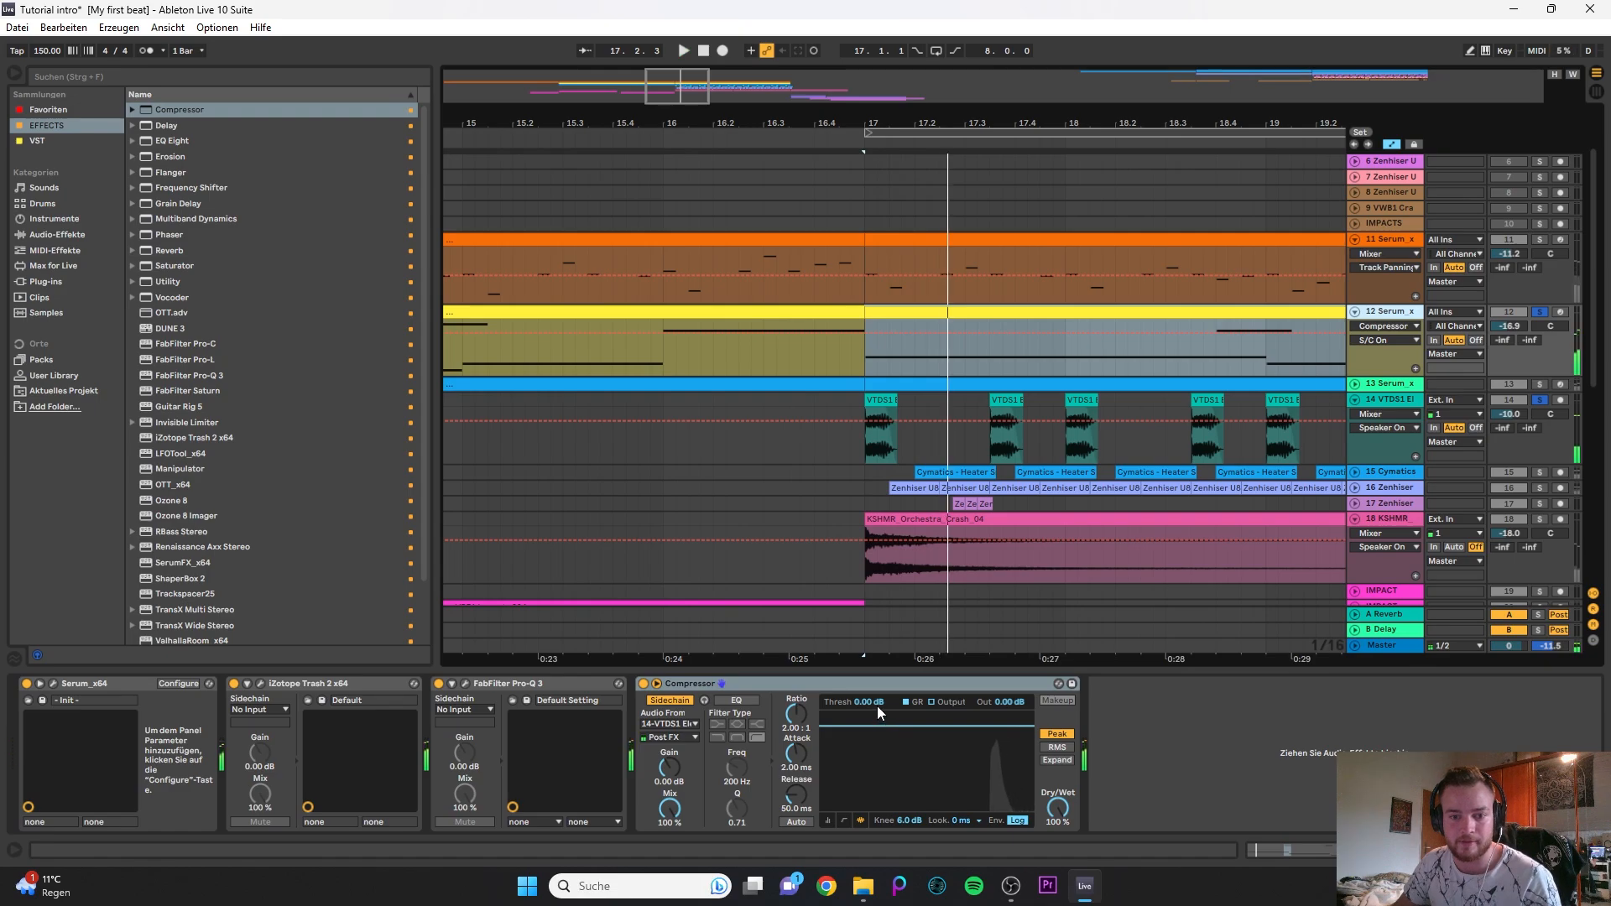
{"action": "left_click_drag", "start_coordinate": [877, 707], "coordinate": [877, 785]}
{"action": "key", "text": "space"}
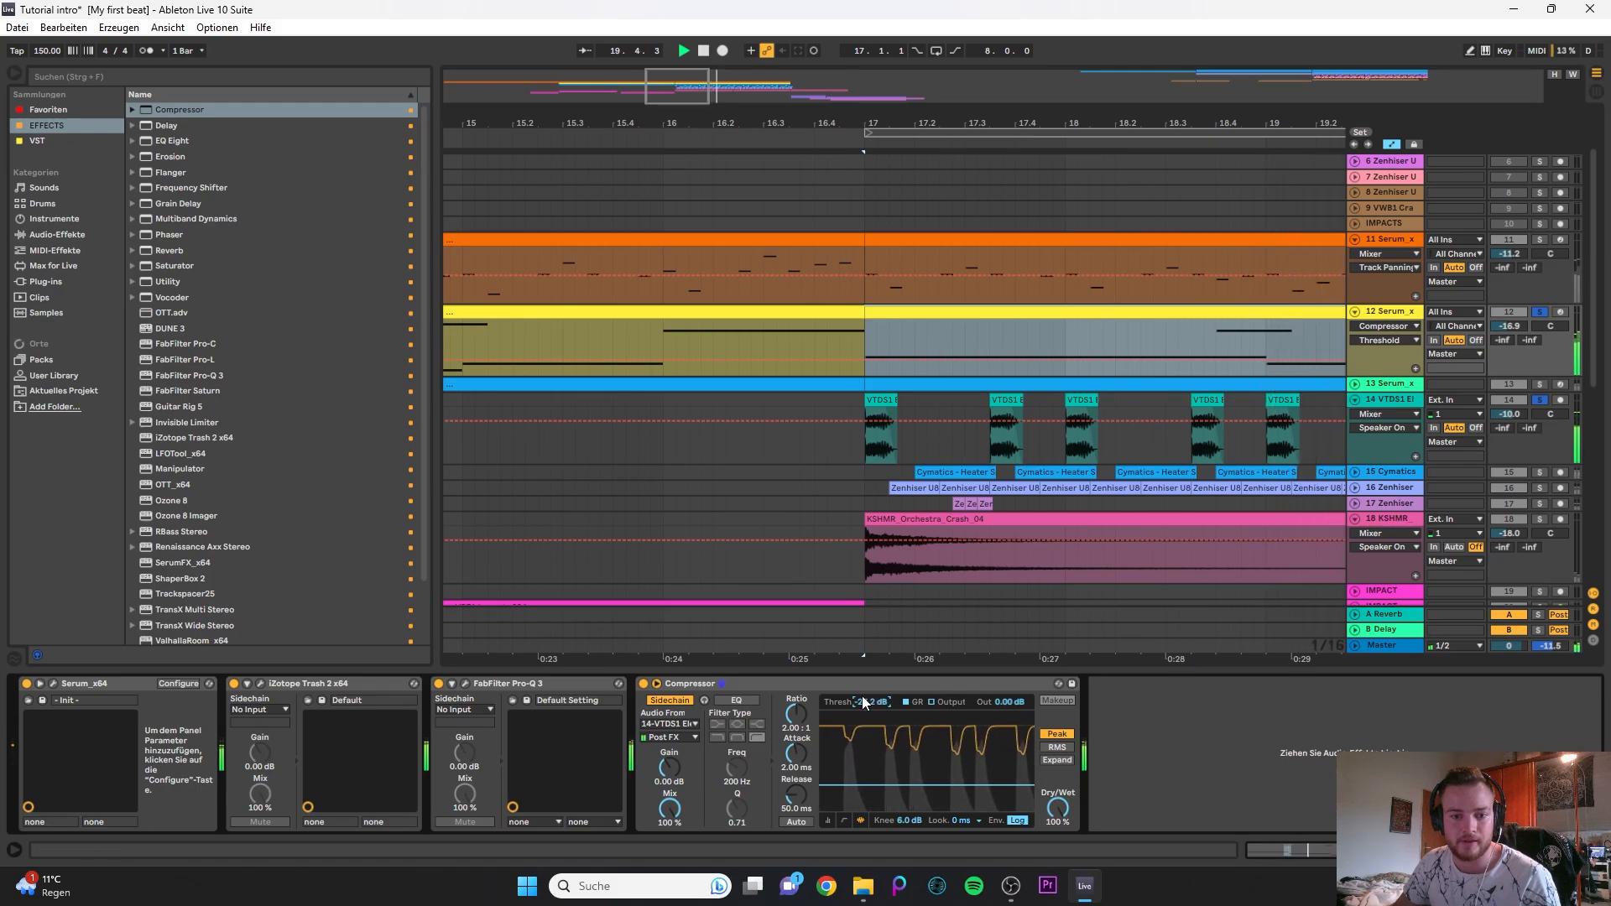
- Set the Compressor's attack to 0.03 ms and ratio to 2.14:1, and slightly lengthen its release
{"action": "left_click_drag", "start_coordinate": [789, 749], "coordinate": [789, 793]}
{"action": "mouse_move", "coordinate": [796, 759]}
{"action": "left_mouse_down"}
{"action": "mouse_move", "coordinate": [795, 799]}
{"action": "mouse_move", "coordinate": [795, 785]}
{"action": "left_mouse_up"}
{"action": "left_click_drag", "start_coordinate": [796, 715], "coordinate": [796, 713]}
{"action": "key", "text": "space"}
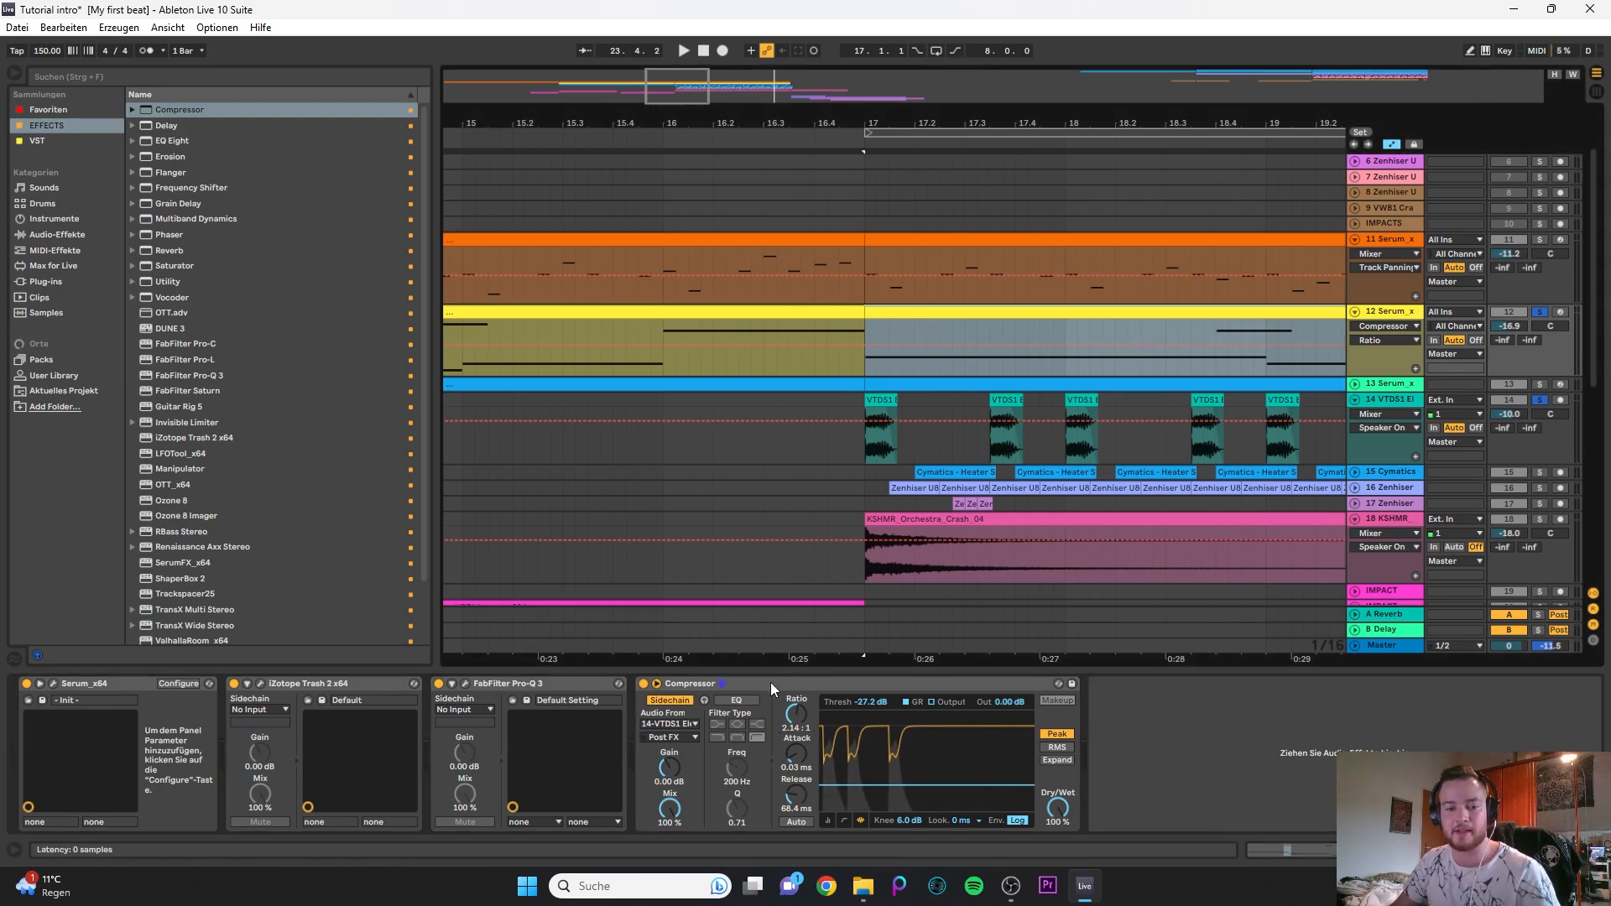
- Play 12 Serum and the kick from bar 17 again to check the sidechain compression
{"action": "left_click", "coordinate": [937, 308]}
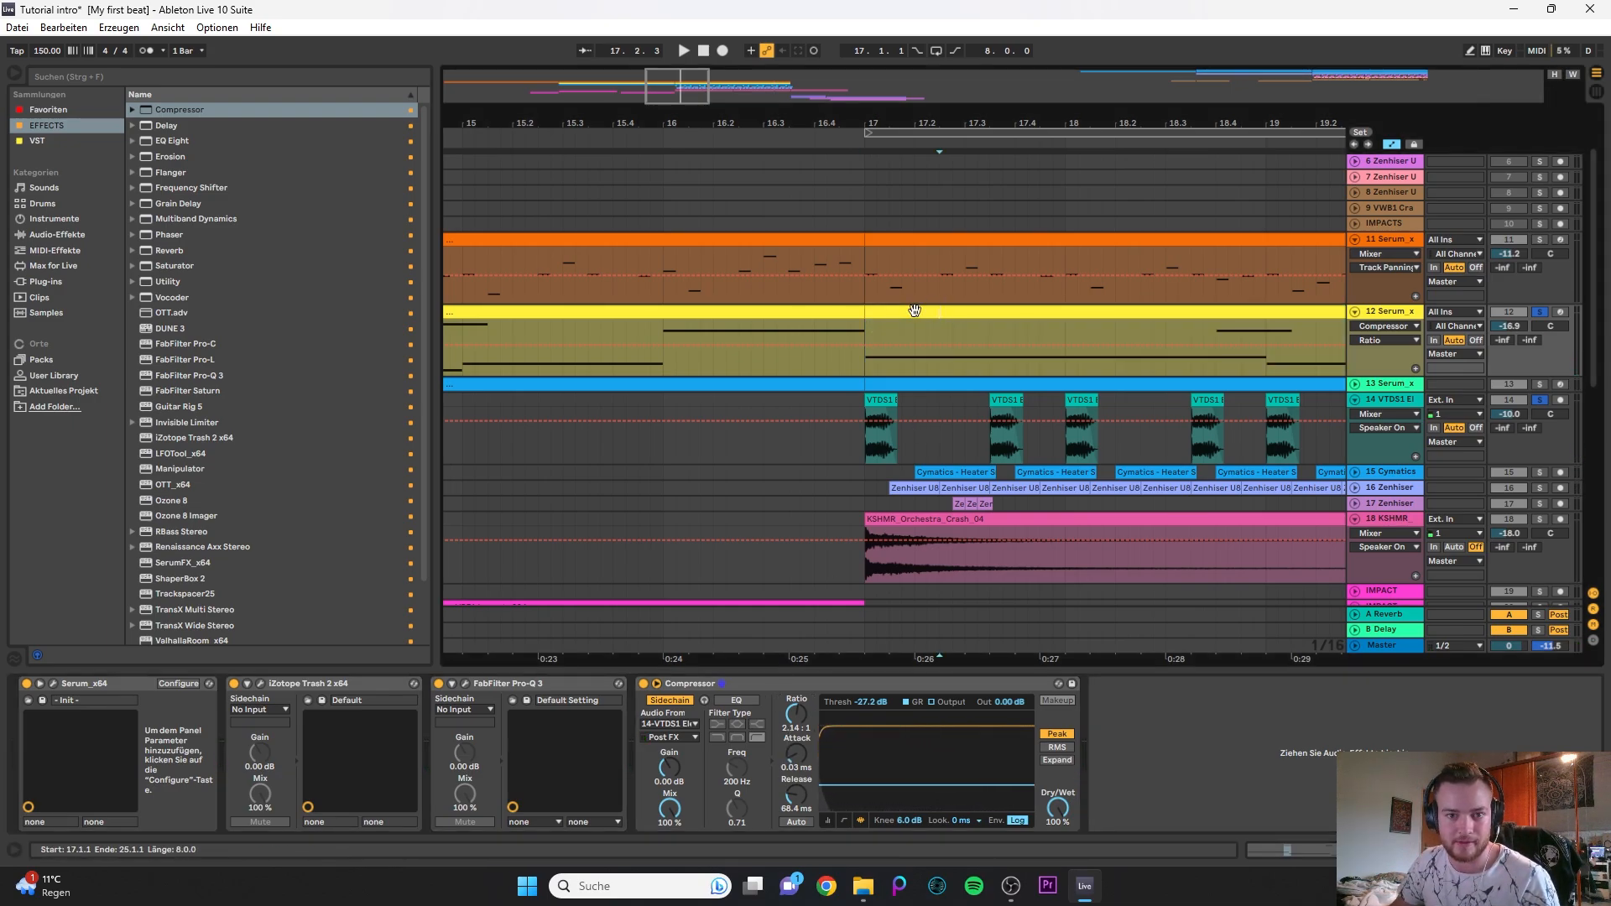
{"action": "left_click", "coordinate": [912, 312]}
{"action": "key", "text": "space"}
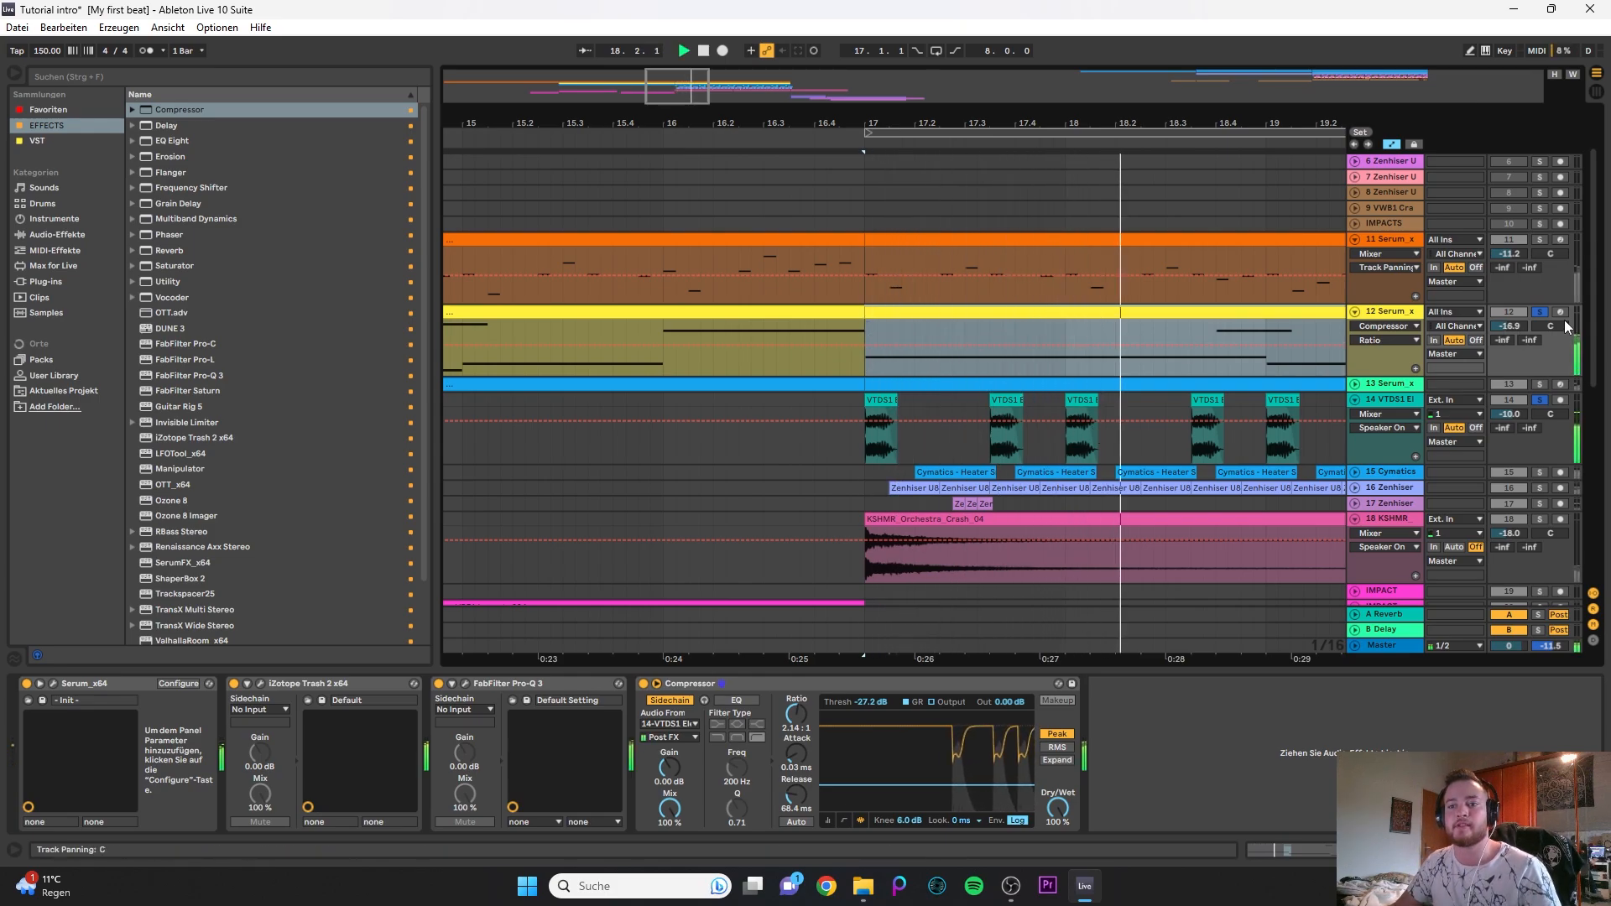
{"action": "key", "text": "space"}
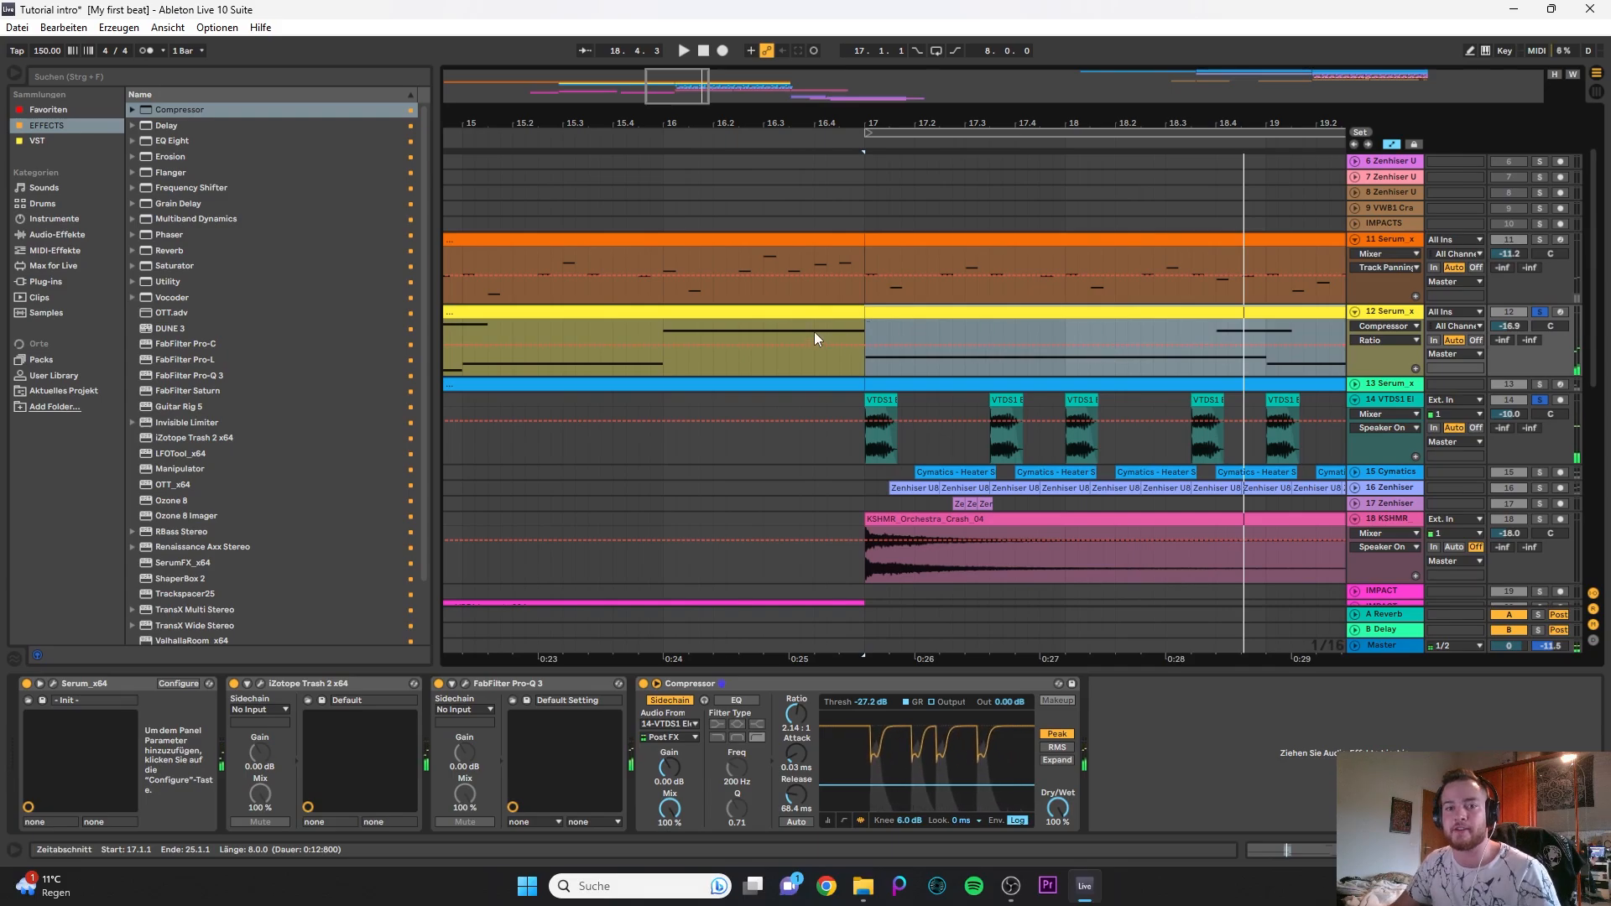
- Unsolo the 12 Serum and 14 VTDS1 tracks, listen to the full mix from bar 17 and fold the Compressor
{"action": "scroll", "coordinate": [814, 330], "scroll_direction": "down", "scroll_amount": 3}
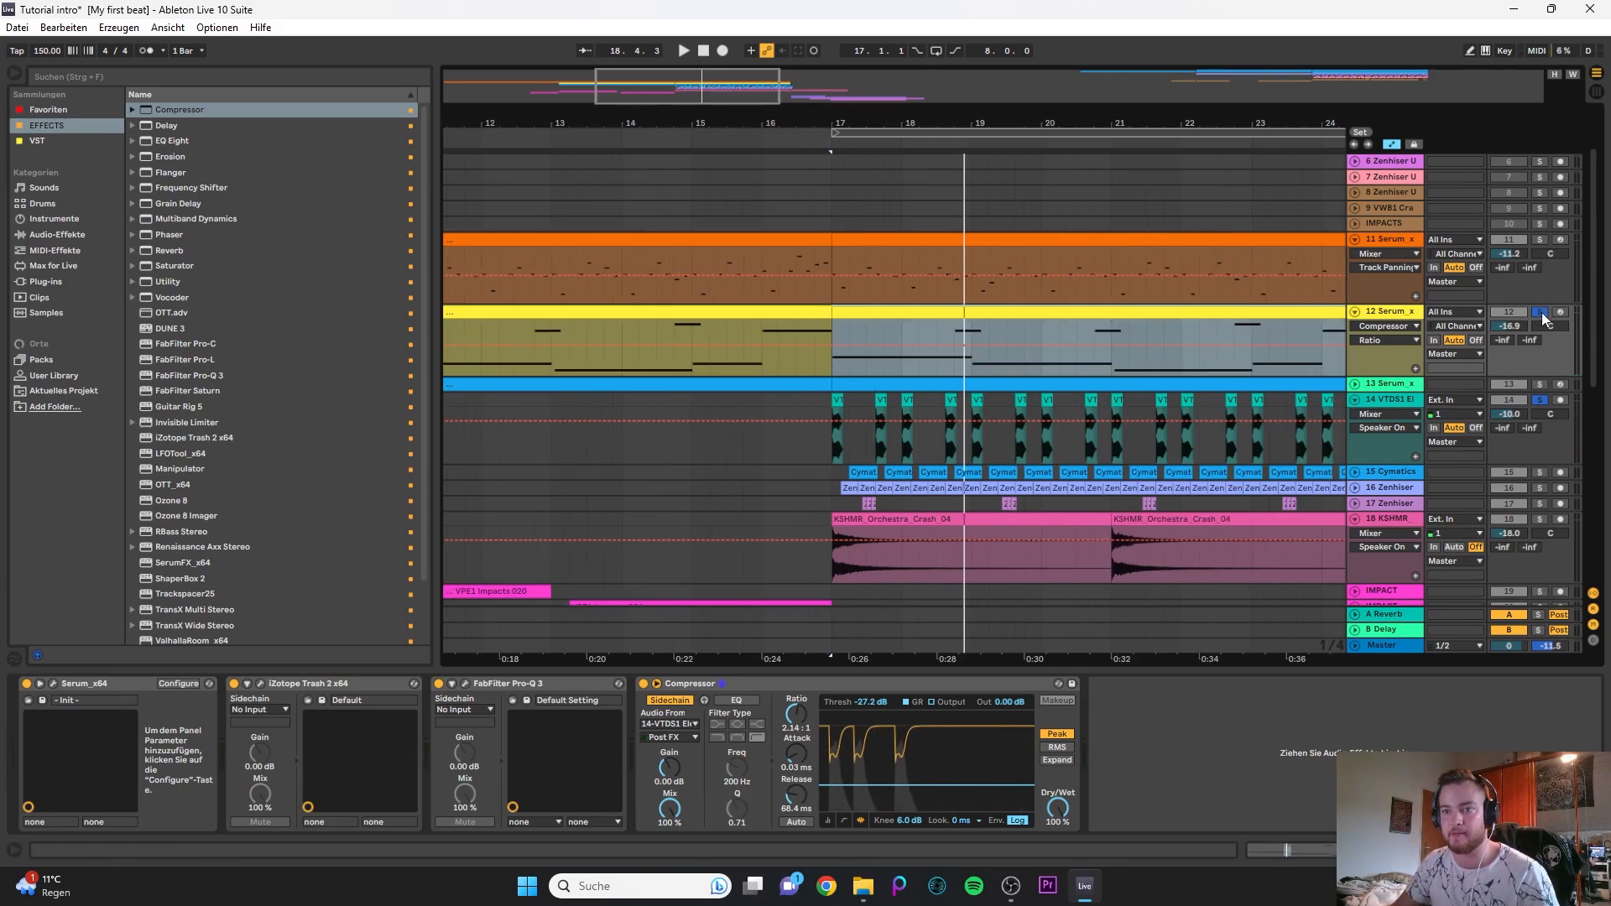
{"action": "scroll", "coordinate": [737, 361], "scroll_direction": "down", "scroll_amount": 3}
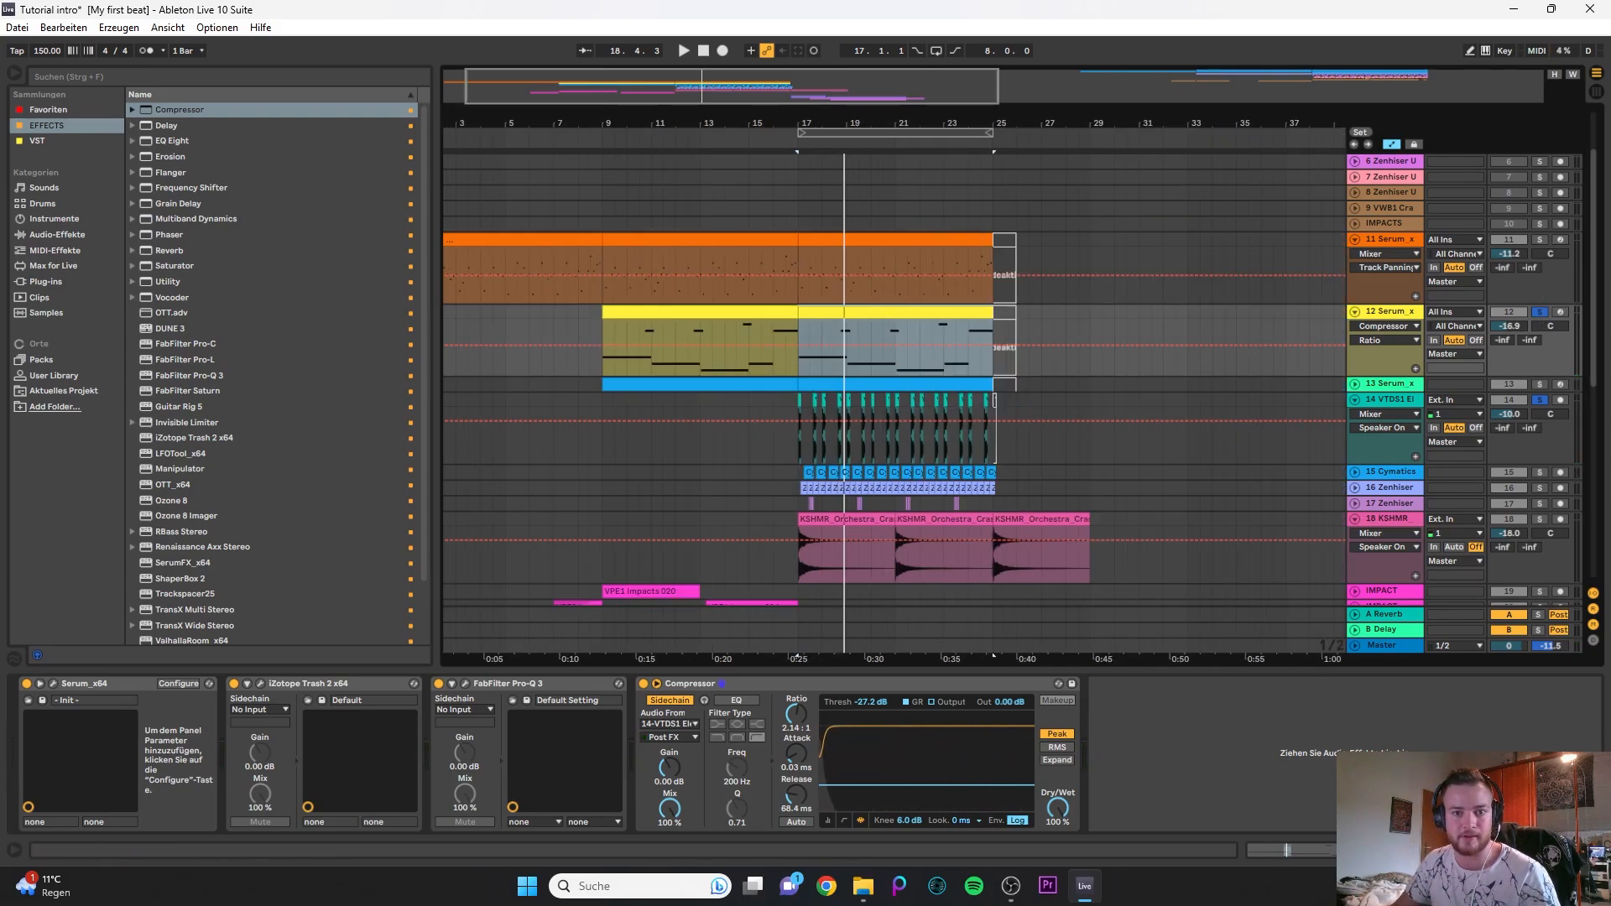
{"action": "left_click", "coordinate": [1539, 316]}
{"action": "scroll", "coordinate": [831, 323], "scroll_direction": "up", "scroll_amount": 3}
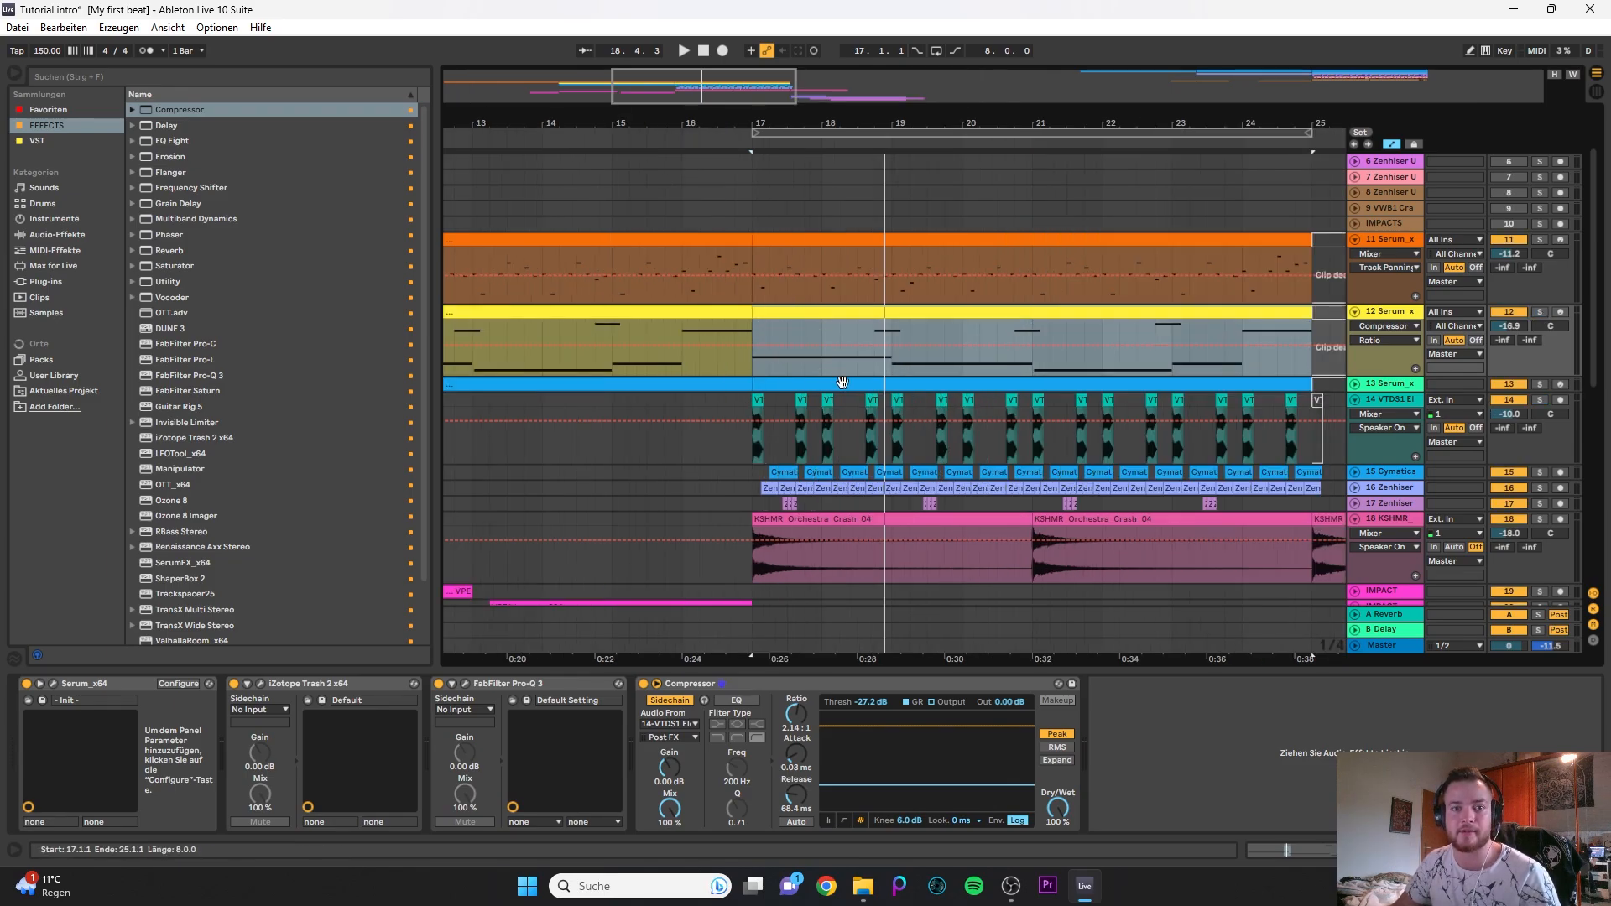
{"action": "key", "text": "space"}
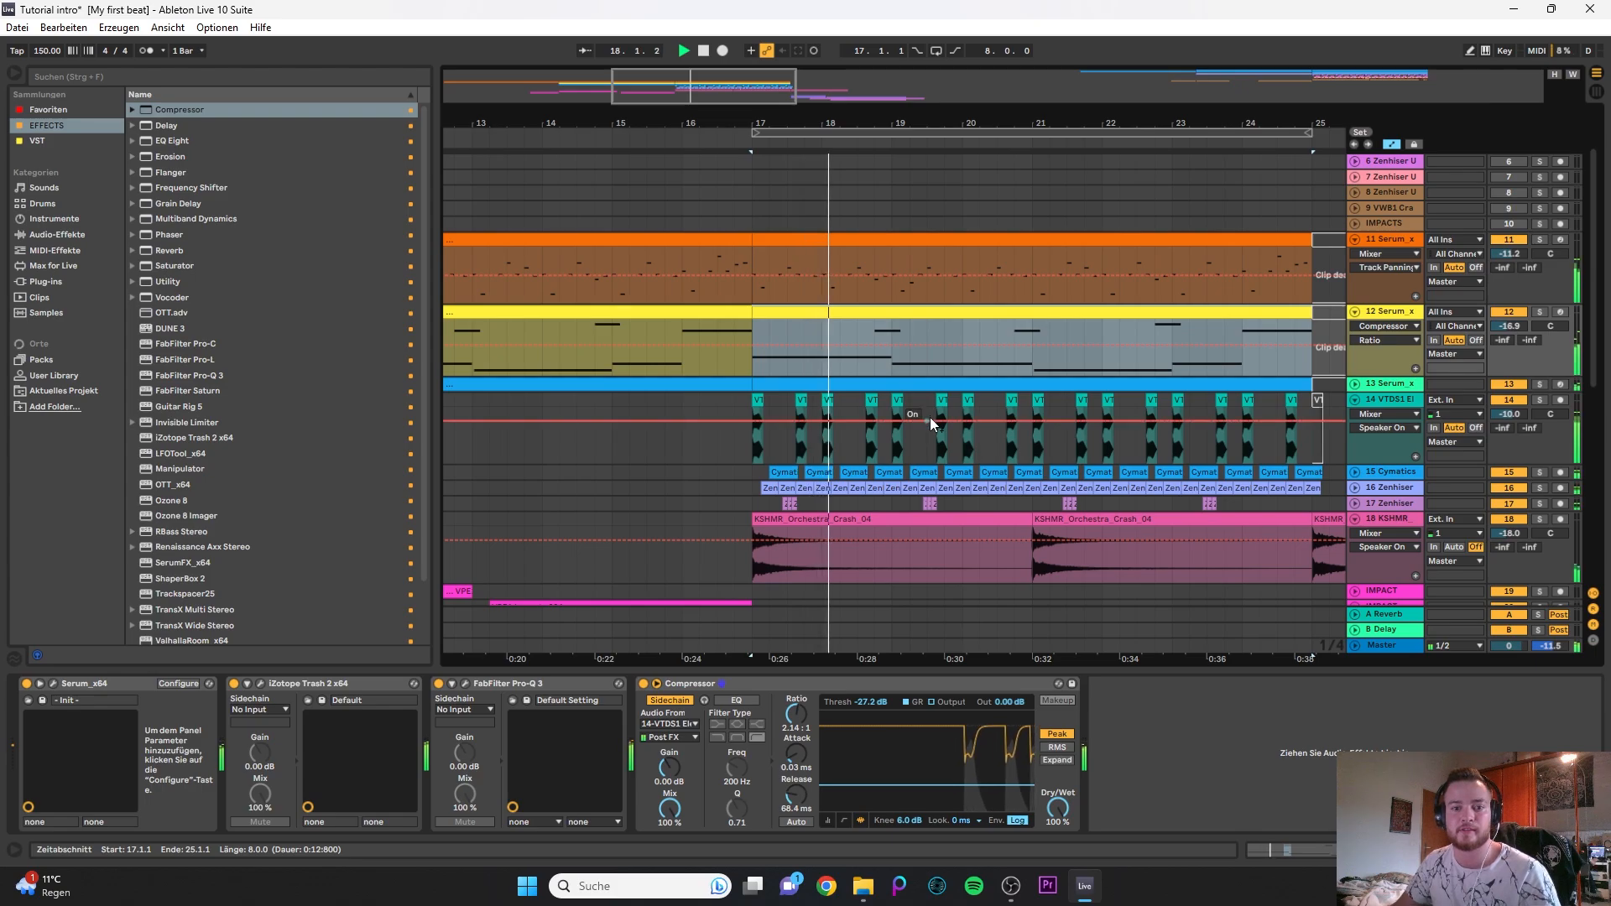
{"action": "key", "text": "space"}
{"action": "double_click", "coordinate": [727, 683]}
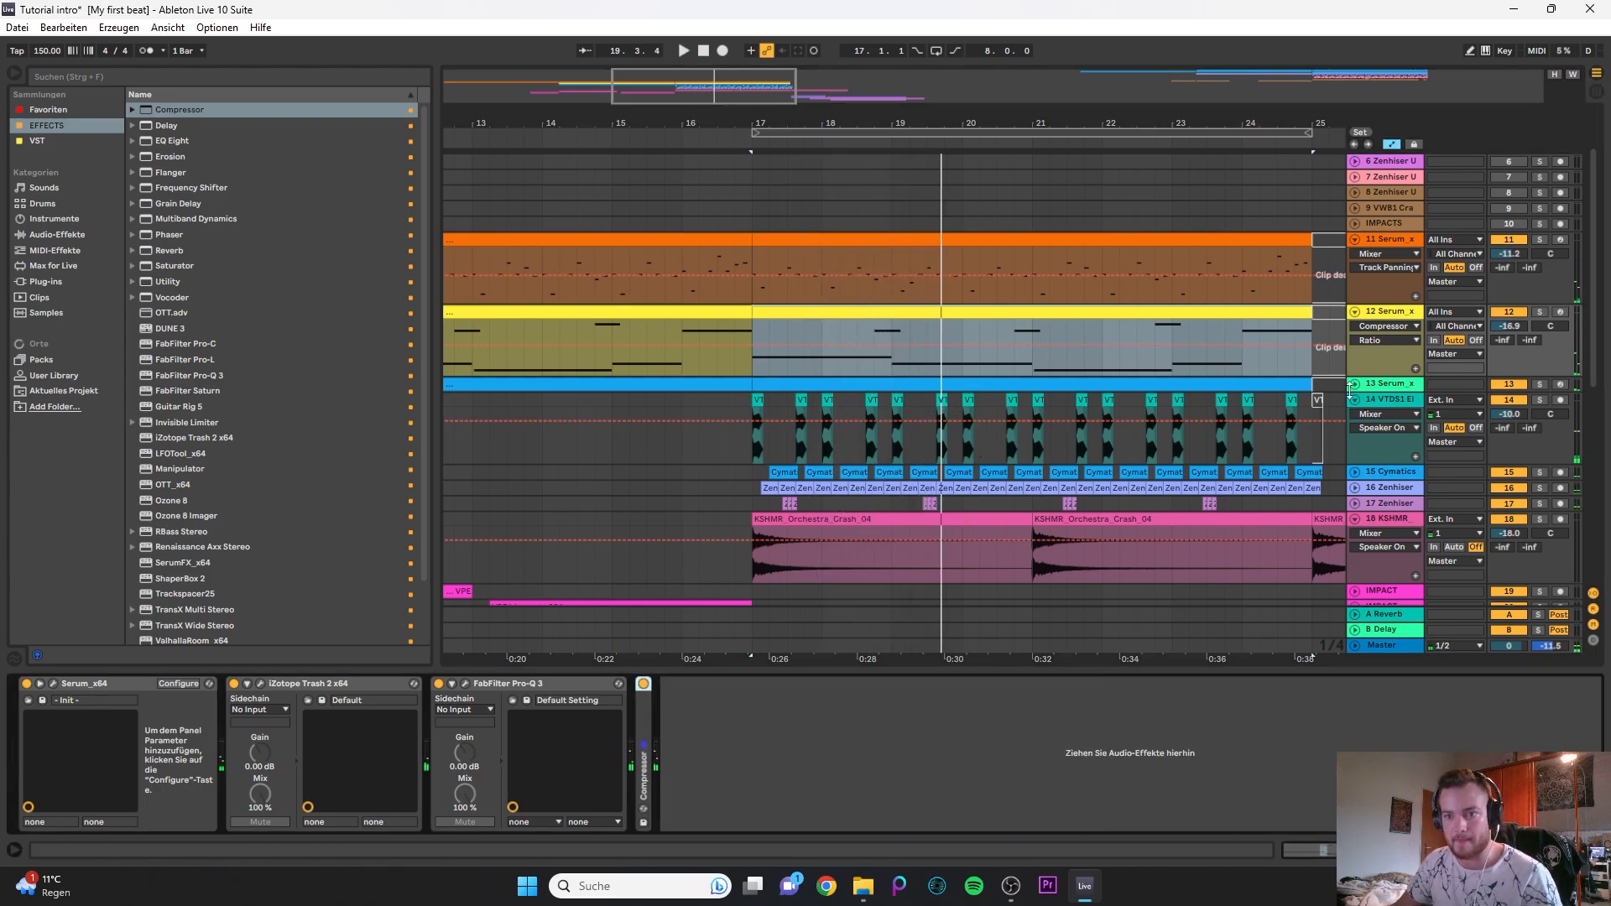
- Expand the 13 Serum track, solo it and play its clip from bar 17
{"action": "left_click", "coordinate": [1354, 385]}
{"action": "left_click", "coordinate": [841, 384]}
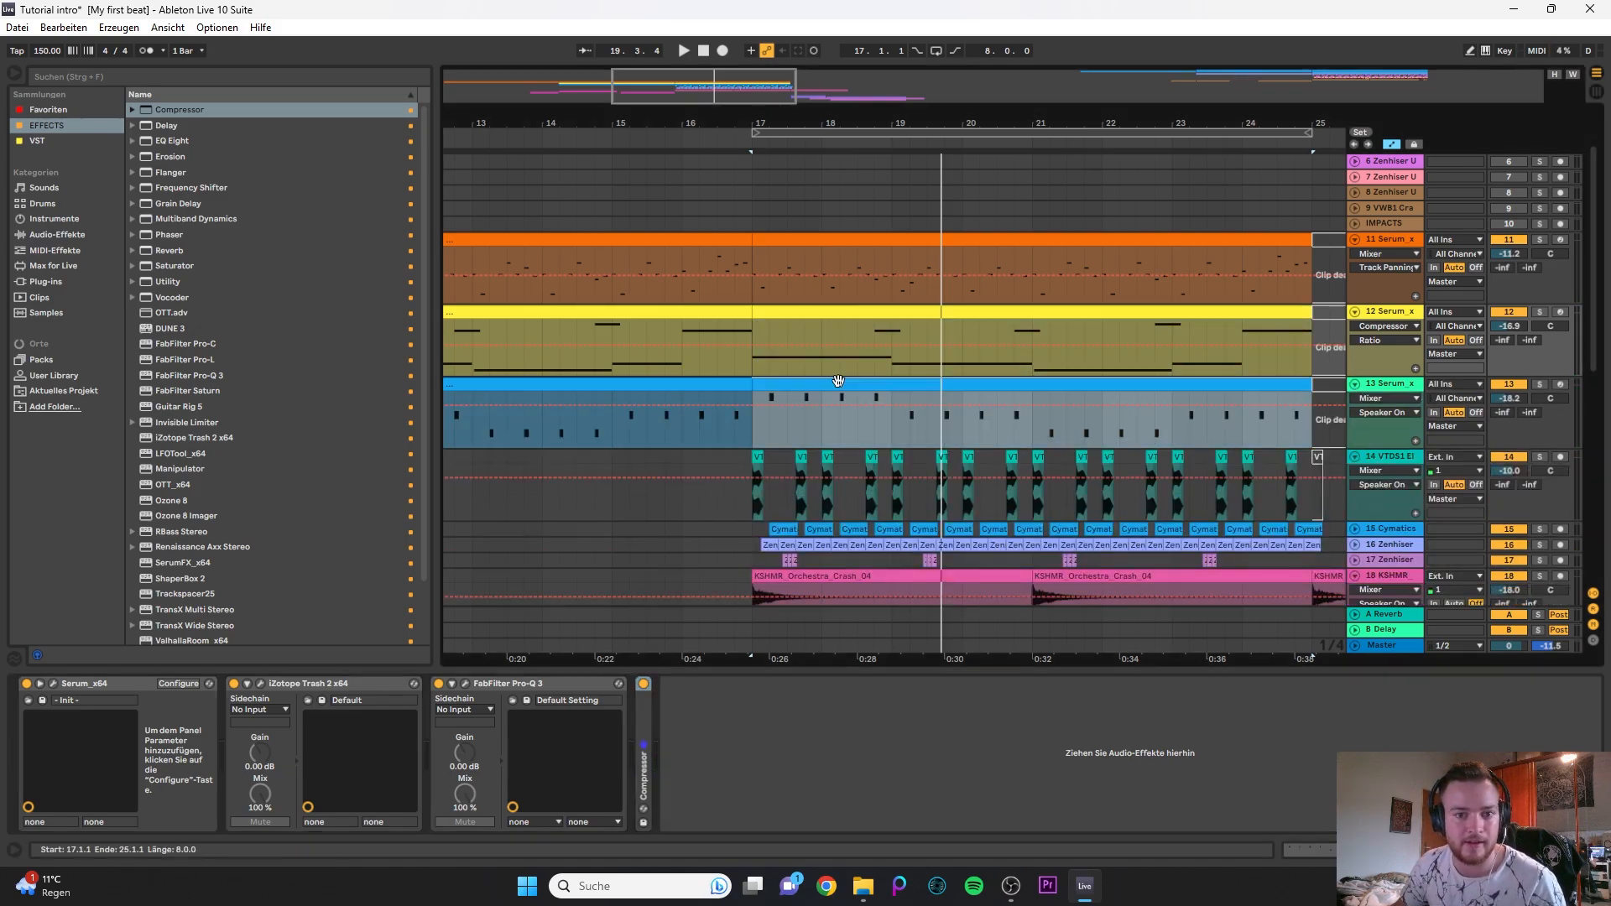
{"action": "left_click", "coordinate": [1539, 385]}
{"action": "key", "text": "space"}
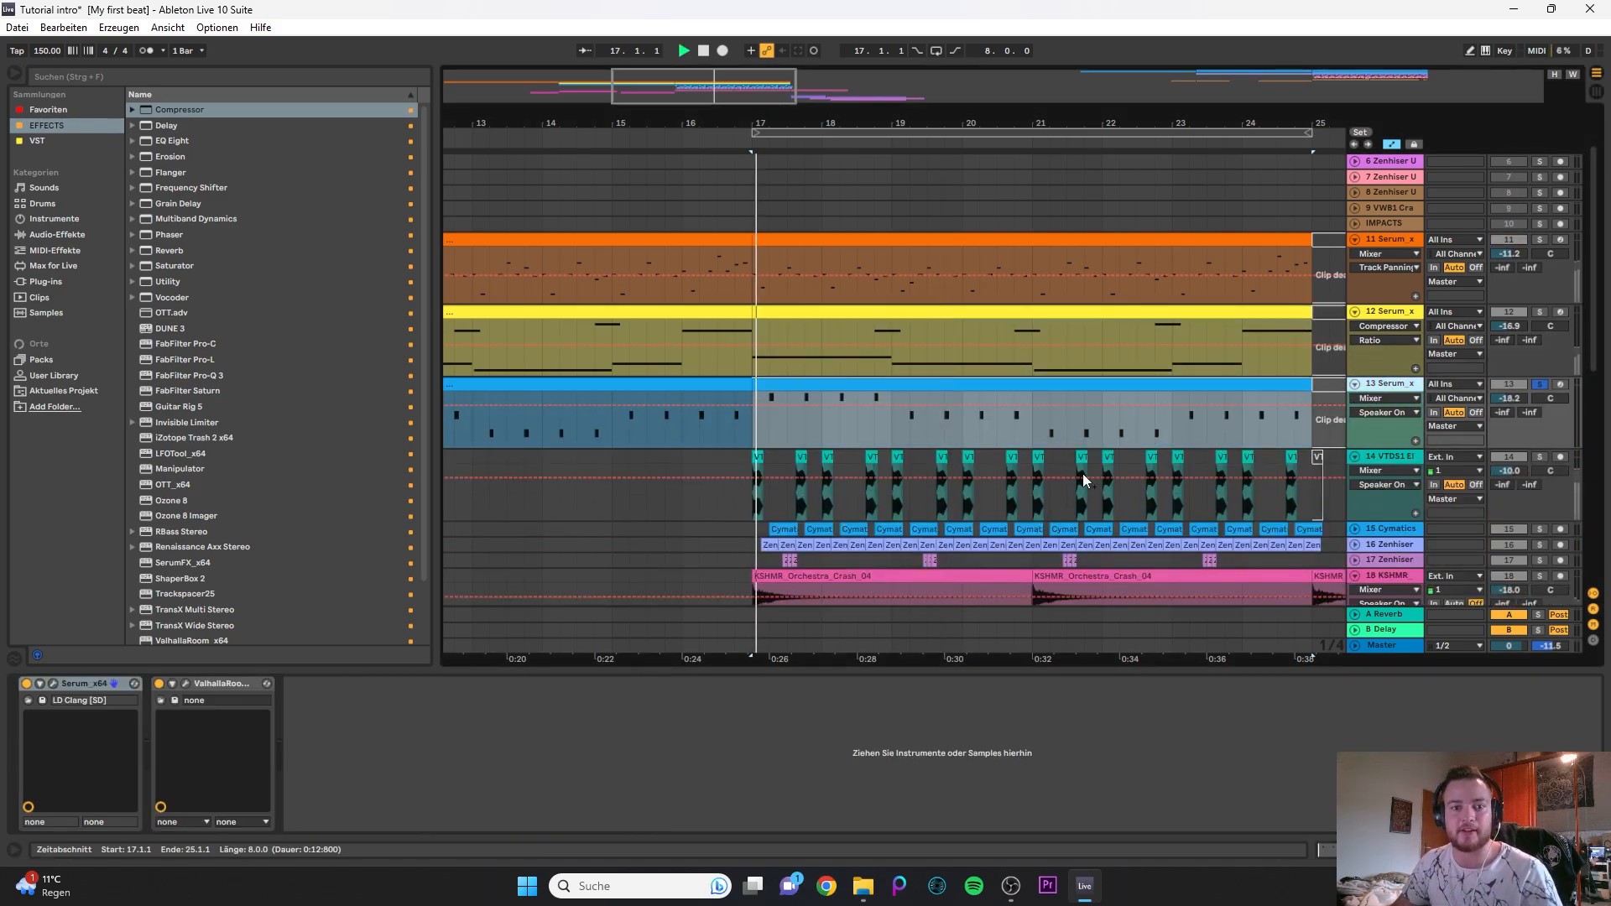
- Add FabFilter Pro-Q 3 after ValhallaRoom on the 13 Serum track
{"action": "left_click", "coordinate": [211, 784]}
{"action": "left_click_drag", "start_coordinate": [203, 376], "coordinate": [425, 727]}
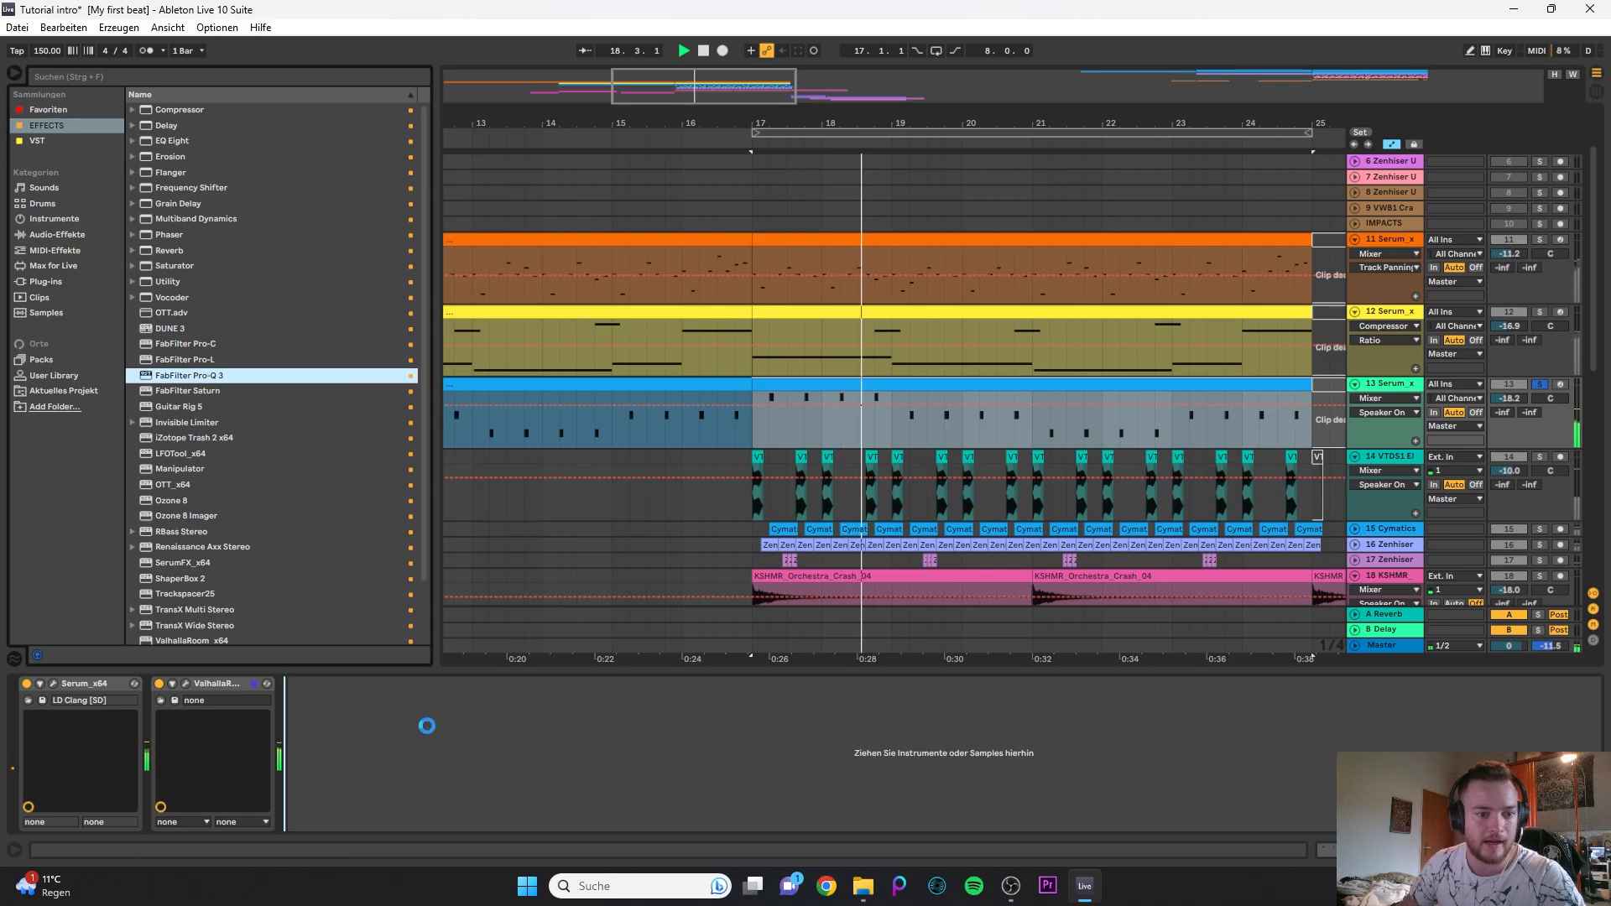
{"action": "left_click_drag", "start_coordinate": [757, 384], "coordinate": [826, 332]}
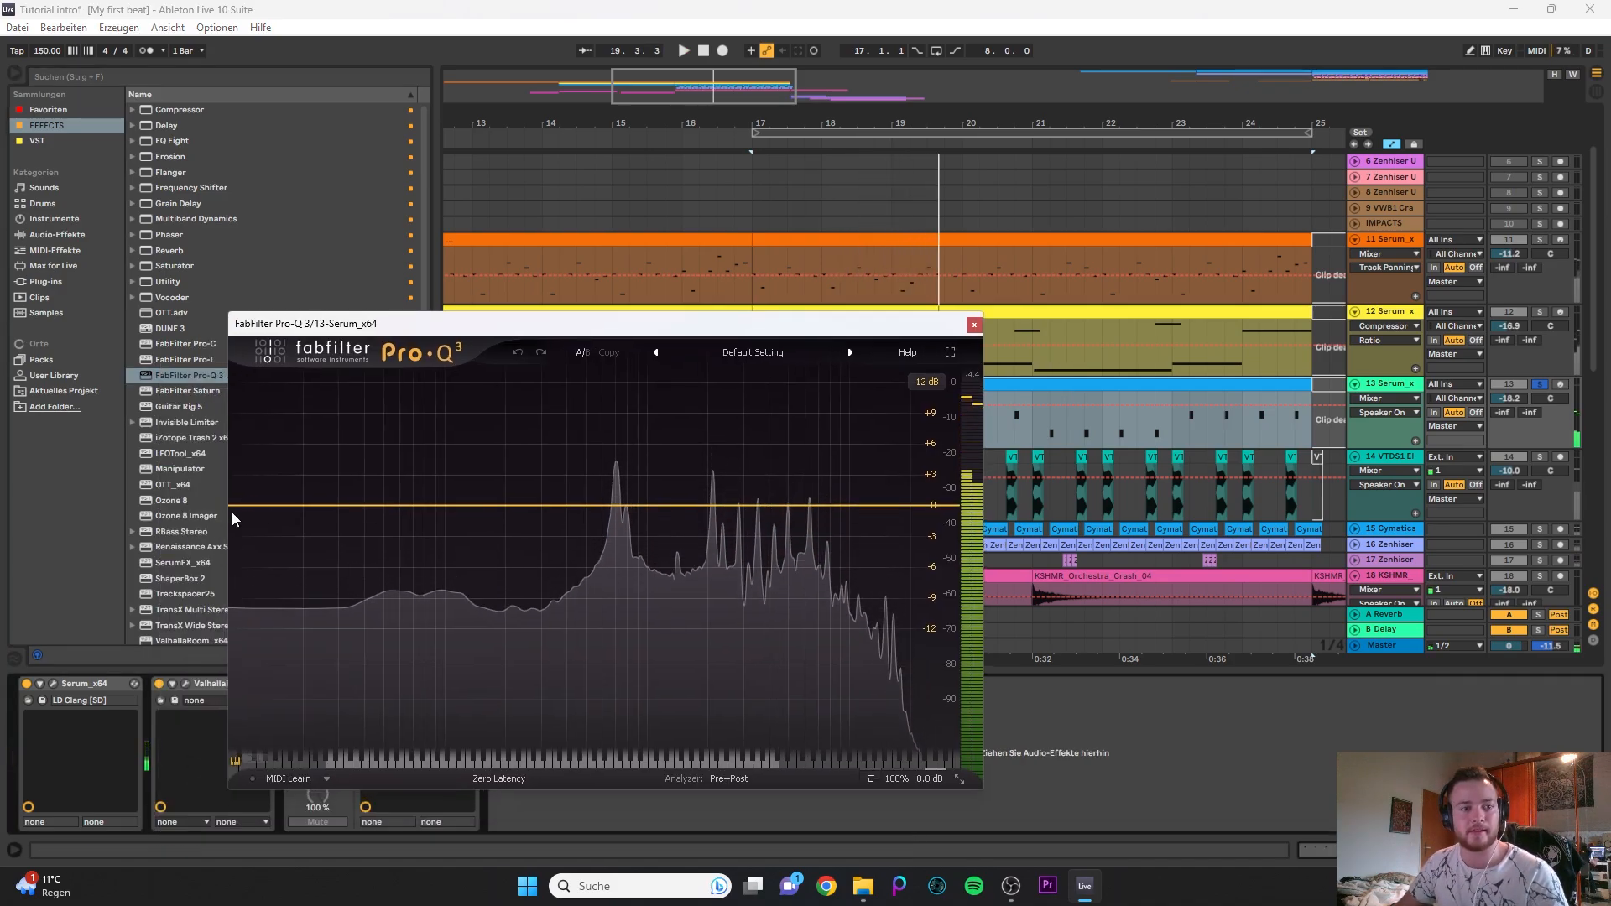
- Create a 12 dB/oct low cut at about 692 Hz in the 13 Serum track's Pro-Q 3 during playback
{"action": "key", "text": "space"}
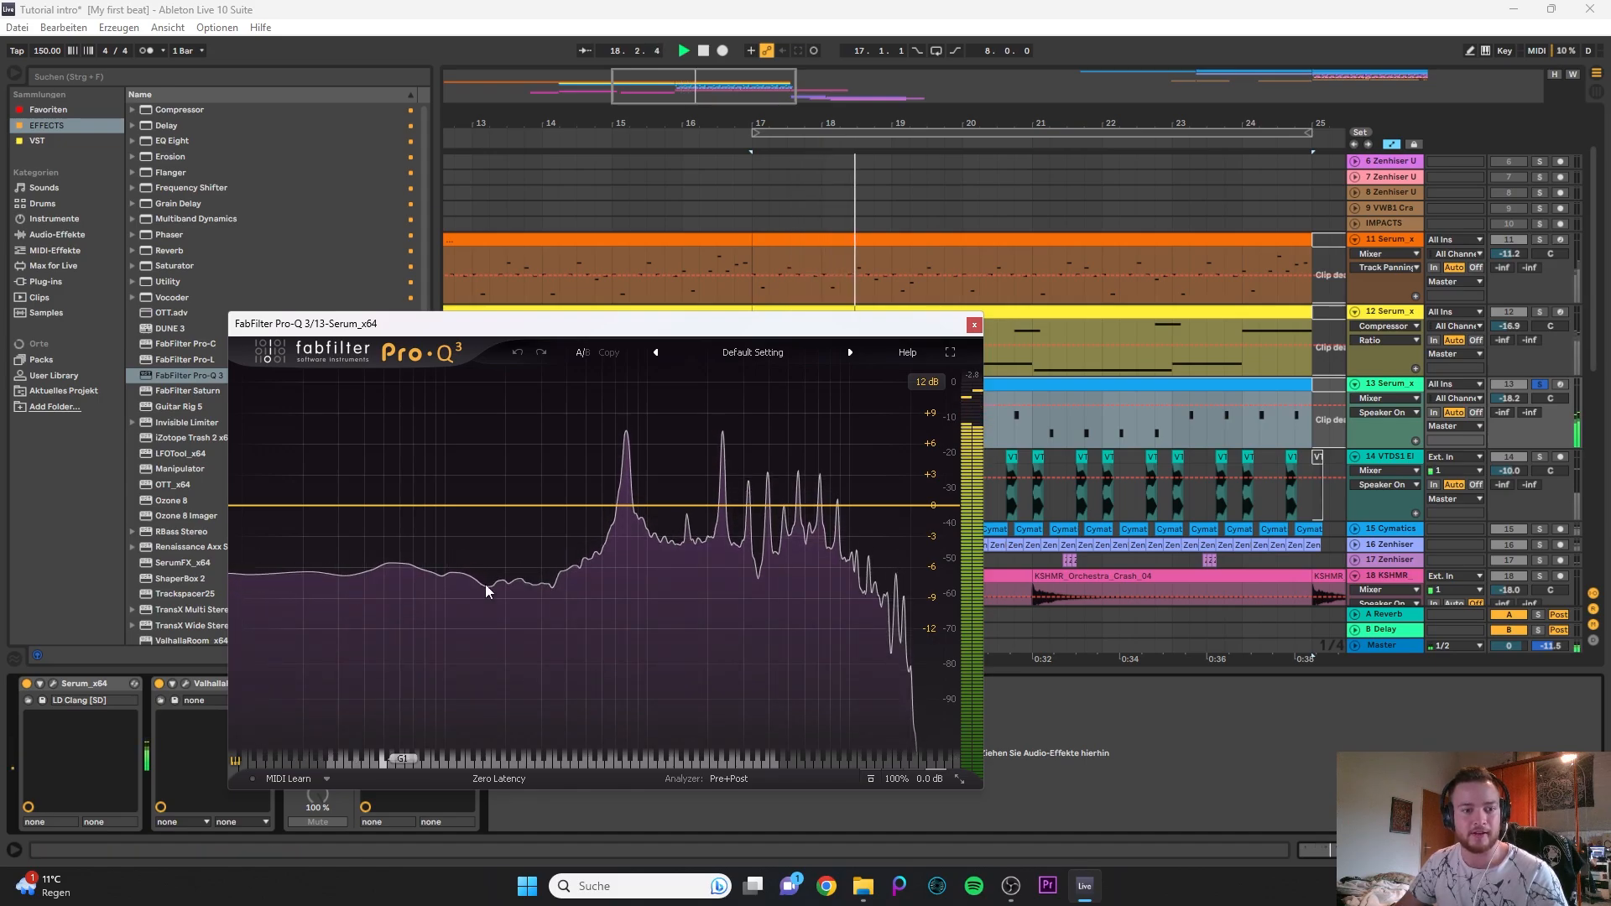
{"action": "left_click_drag", "start_coordinate": [256, 507], "coordinate": [615, 504]}
{"action": "key", "text": "space"}
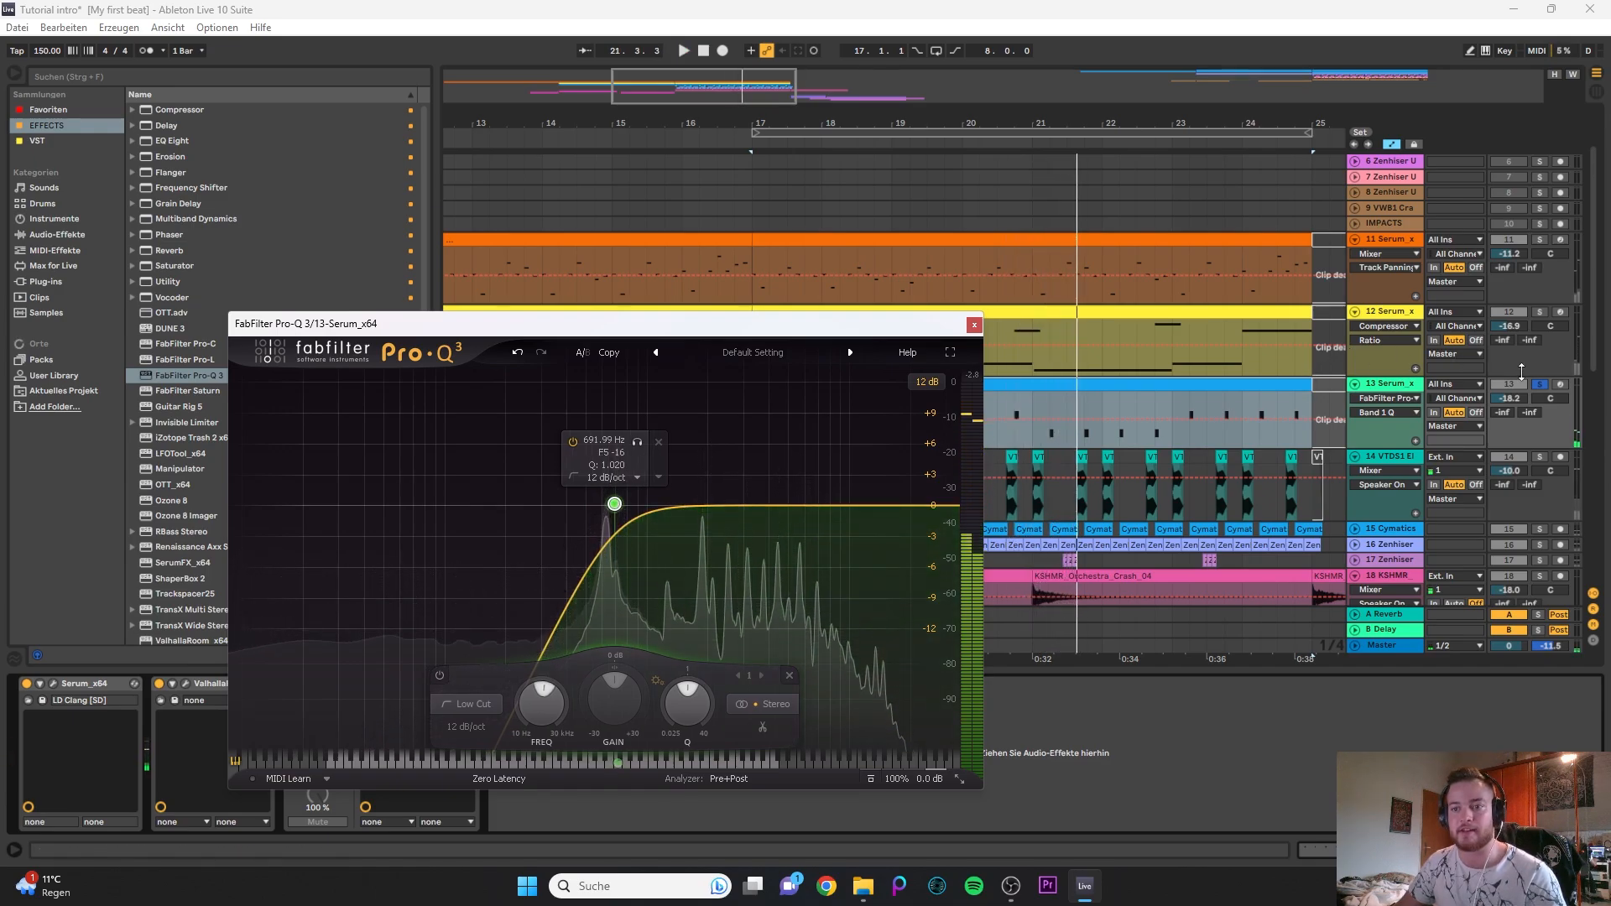
- Add an 18 dB/oct high cut at about 8037 Hz in the same Pro-Q 3 and unsolo the 13 Serum track
{"action": "left_click", "coordinate": [941, 507]}
{"action": "key", "text": "space"}
{"action": "left_click_drag", "start_coordinate": [943, 509], "coordinate": [832, 525]}
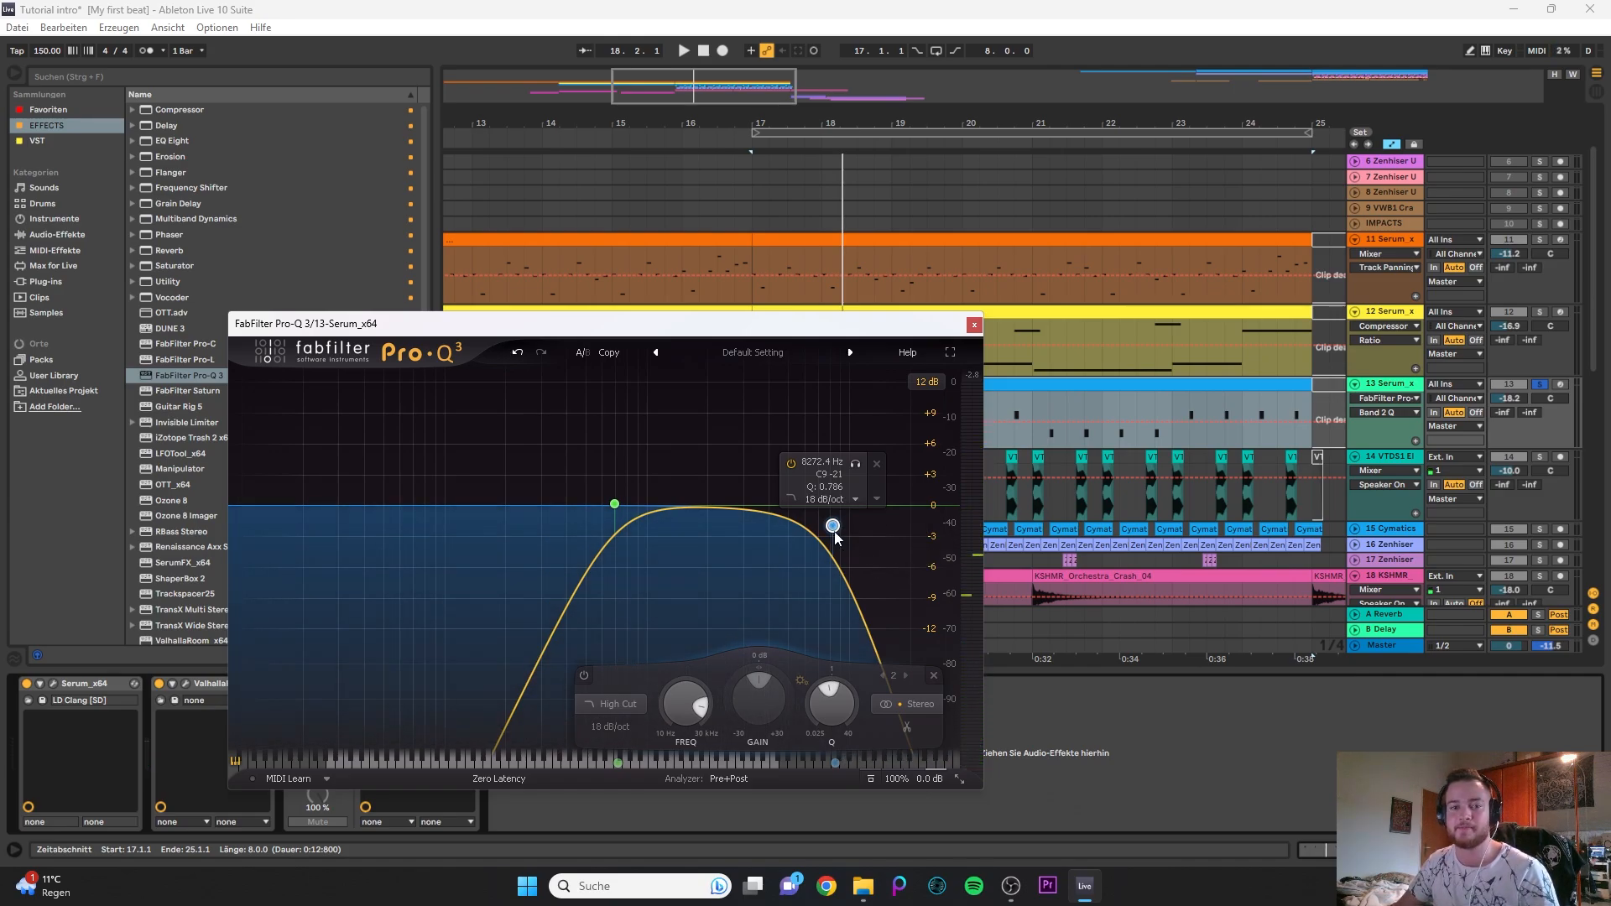
{"action": "left_click_drag", "start_coordinate": [832, 536], "coordinate": [824, 535]}
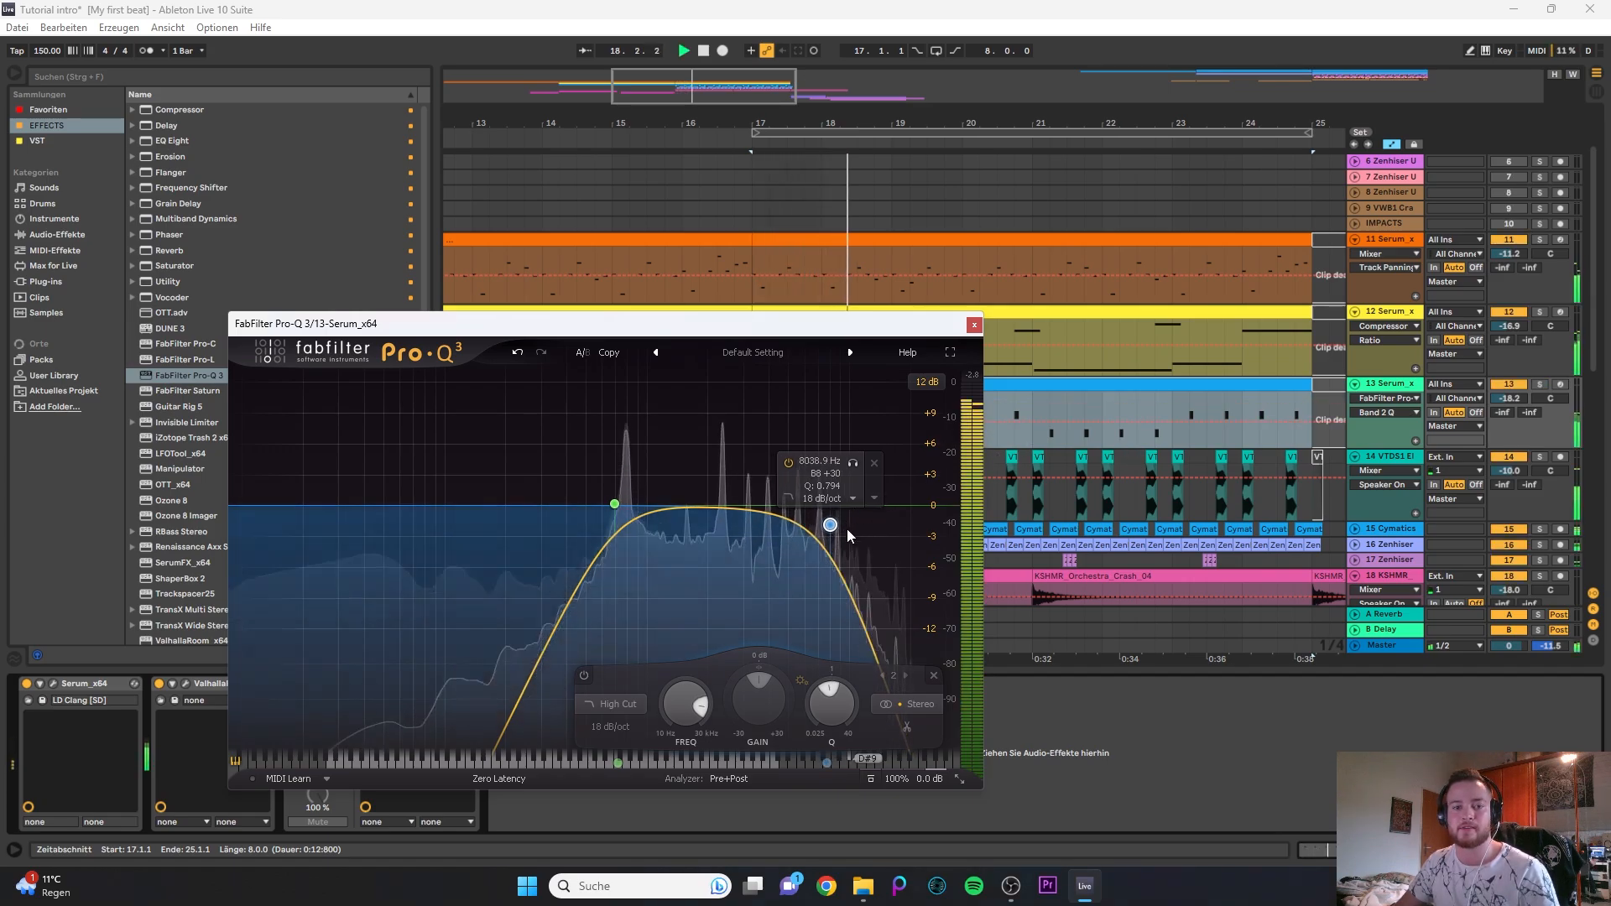
- Set the high cut to about 5283 Hz, move the low cut to a lower frequency and close Pro-Q 3
{"action": "left_click_drag", "start_coordinate": [831, 526], "coordinate": [794, 524]}
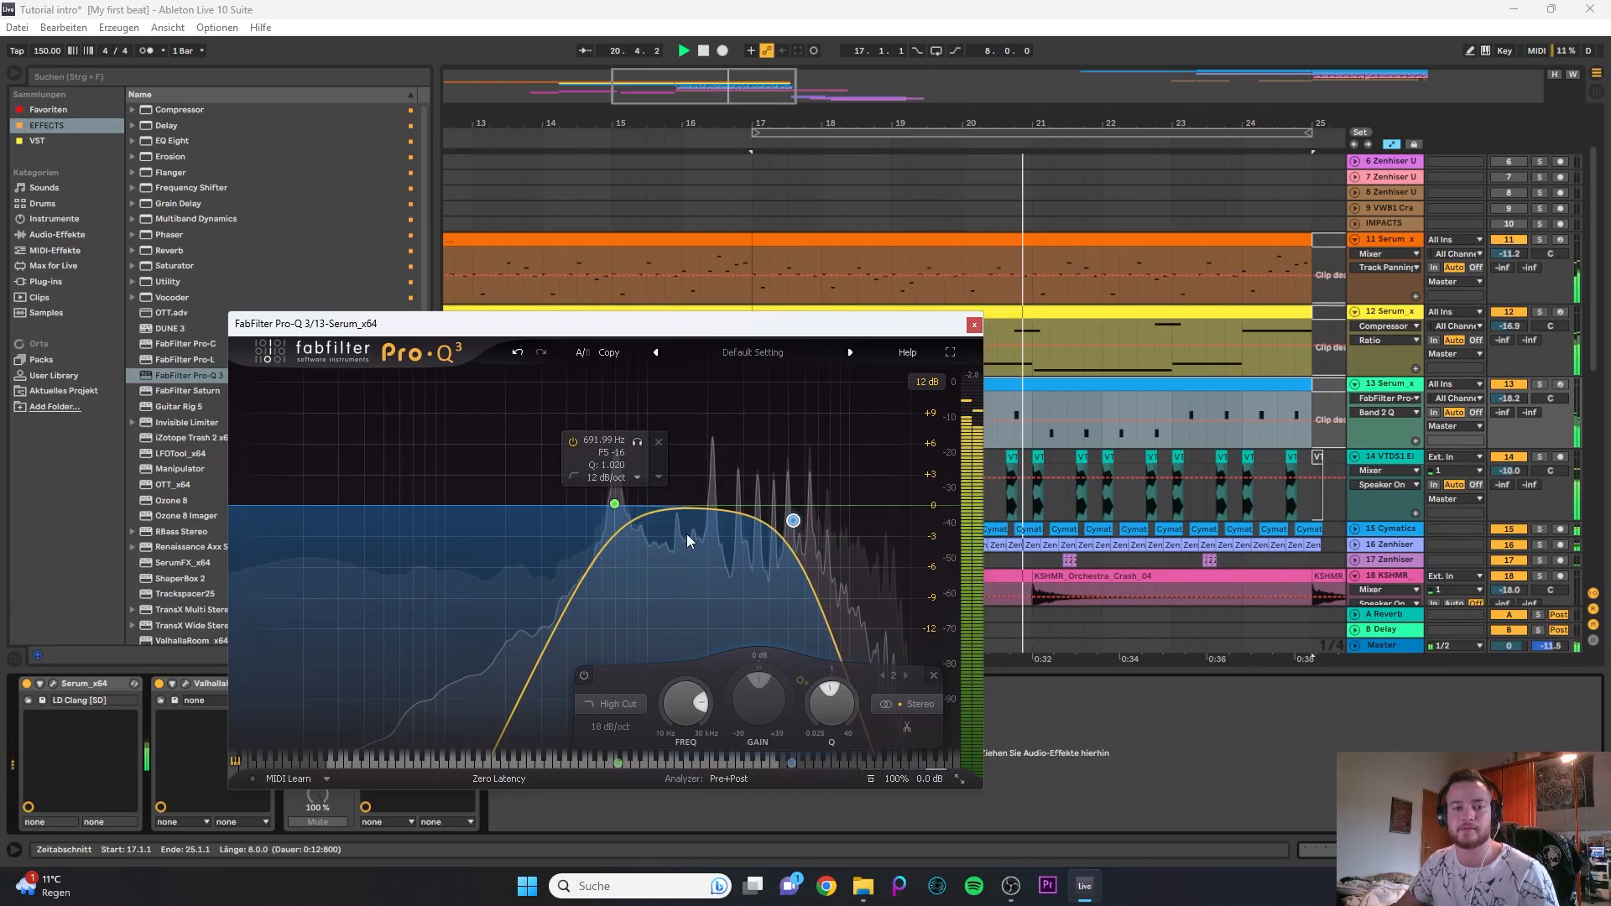
{"action": "left_click_drag", "start_coordinate": [614, 503], "coordinate": [586, 511]}
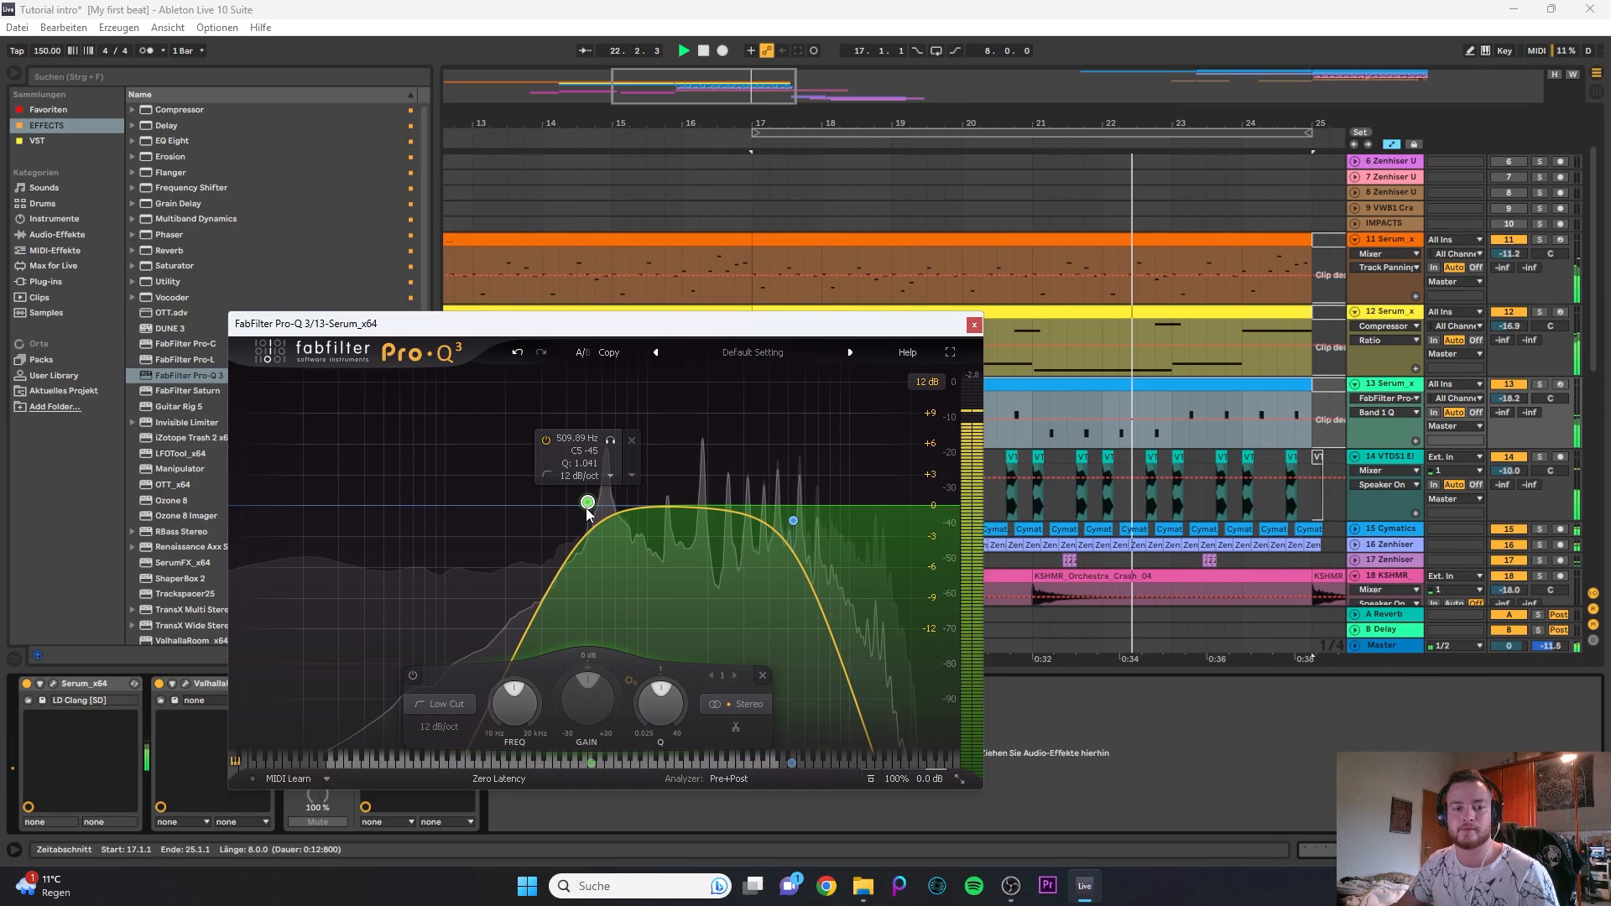
{"action": "left_click", "coordinate": [973, 323]}
- Examine the 14 VTDS1 track's EQ Eight and its first kick clip at bar 17
{"action": "scroll", "coordinate": [1171, 363], "scroll_direction": "down", "scroll_amount": 2}
{"action": "left_click", "coordinate": [1388, 411]}
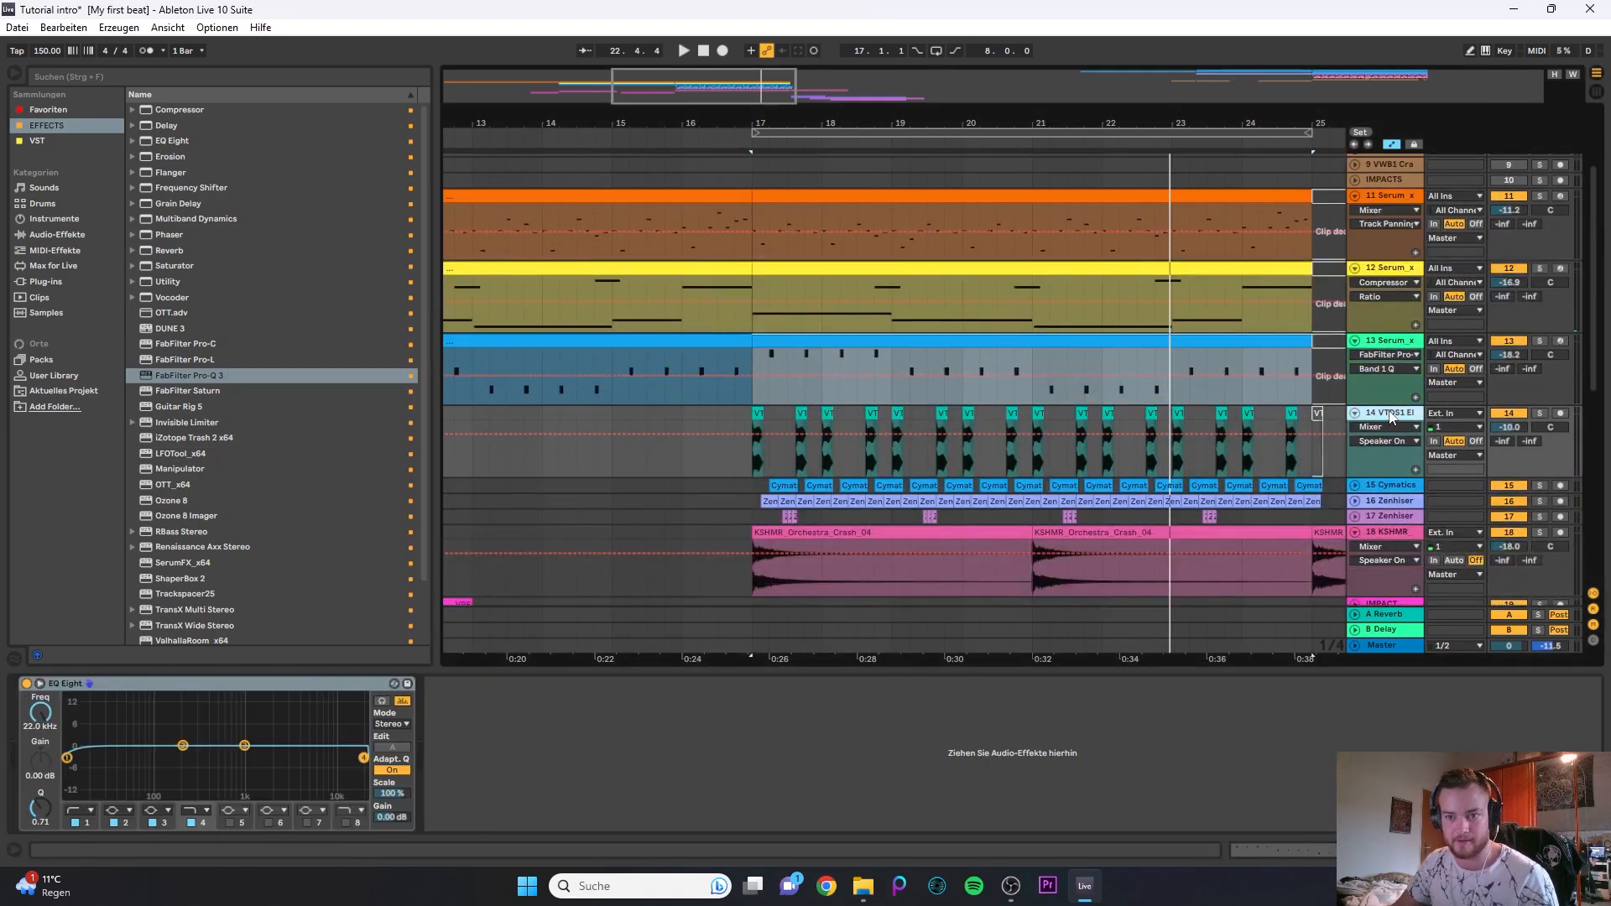
{"action": "scroll", "coordinate": [763, 407], "scroll_direction": "down", "scroll_amount": 1}
{"action": "scroll", "coordinate": [754, 391], "scroll_direction": "up", "scroll_amount": 6}
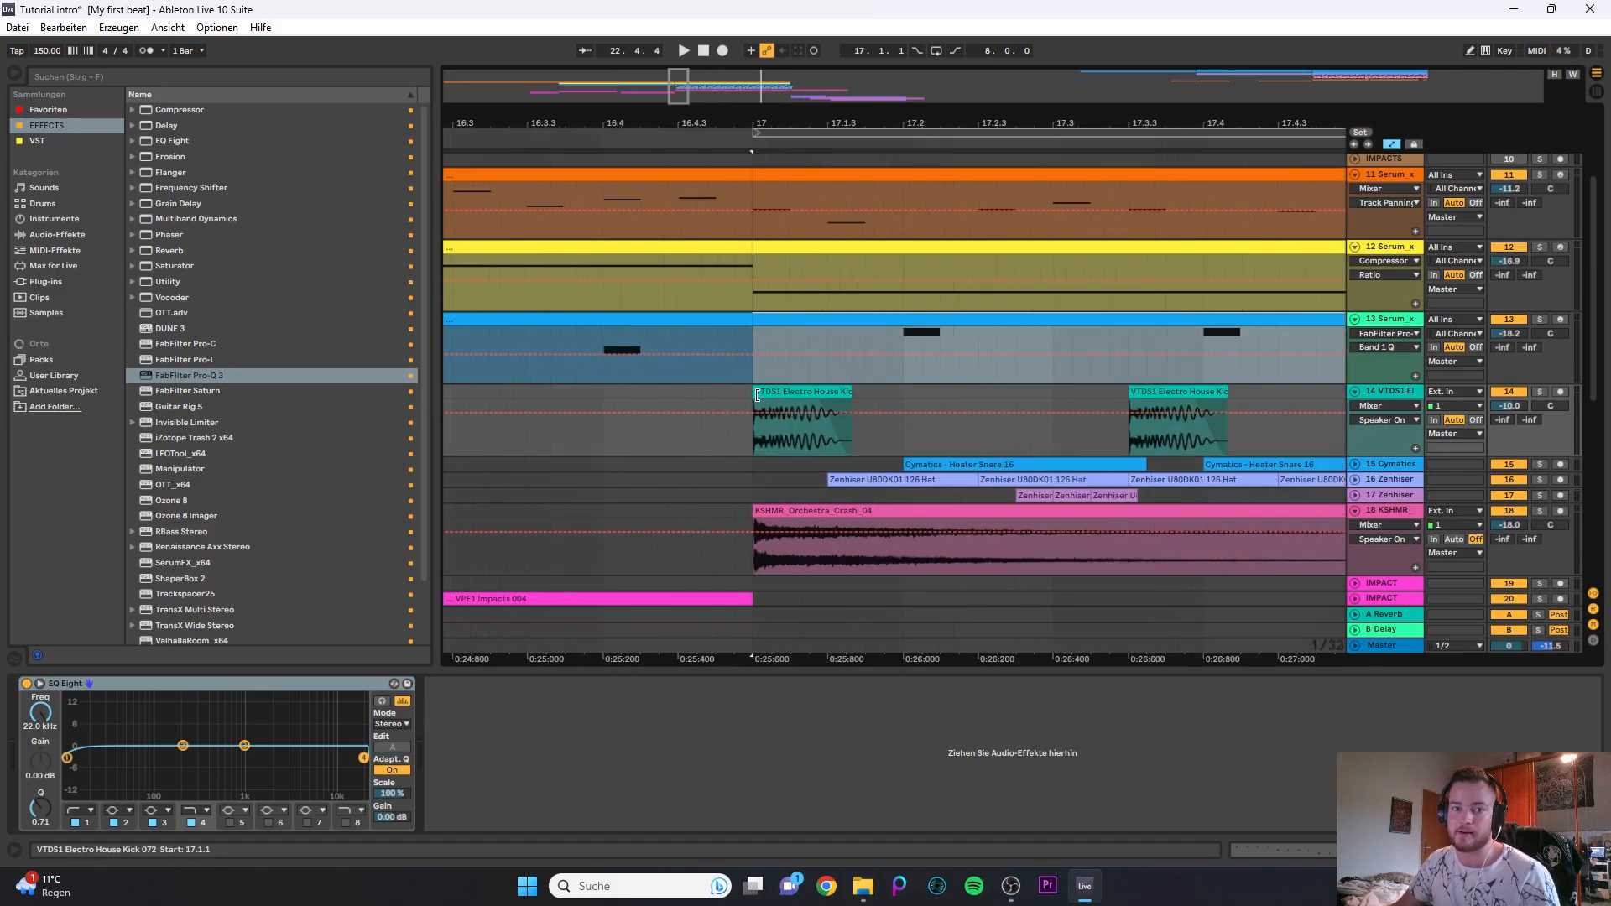
{"action": "left_click", "coordinate": [765, 392]}
{"action": "scroll", "coordinate": [848, 388], "scroll_direction": "down", "scroll_amount": 3}
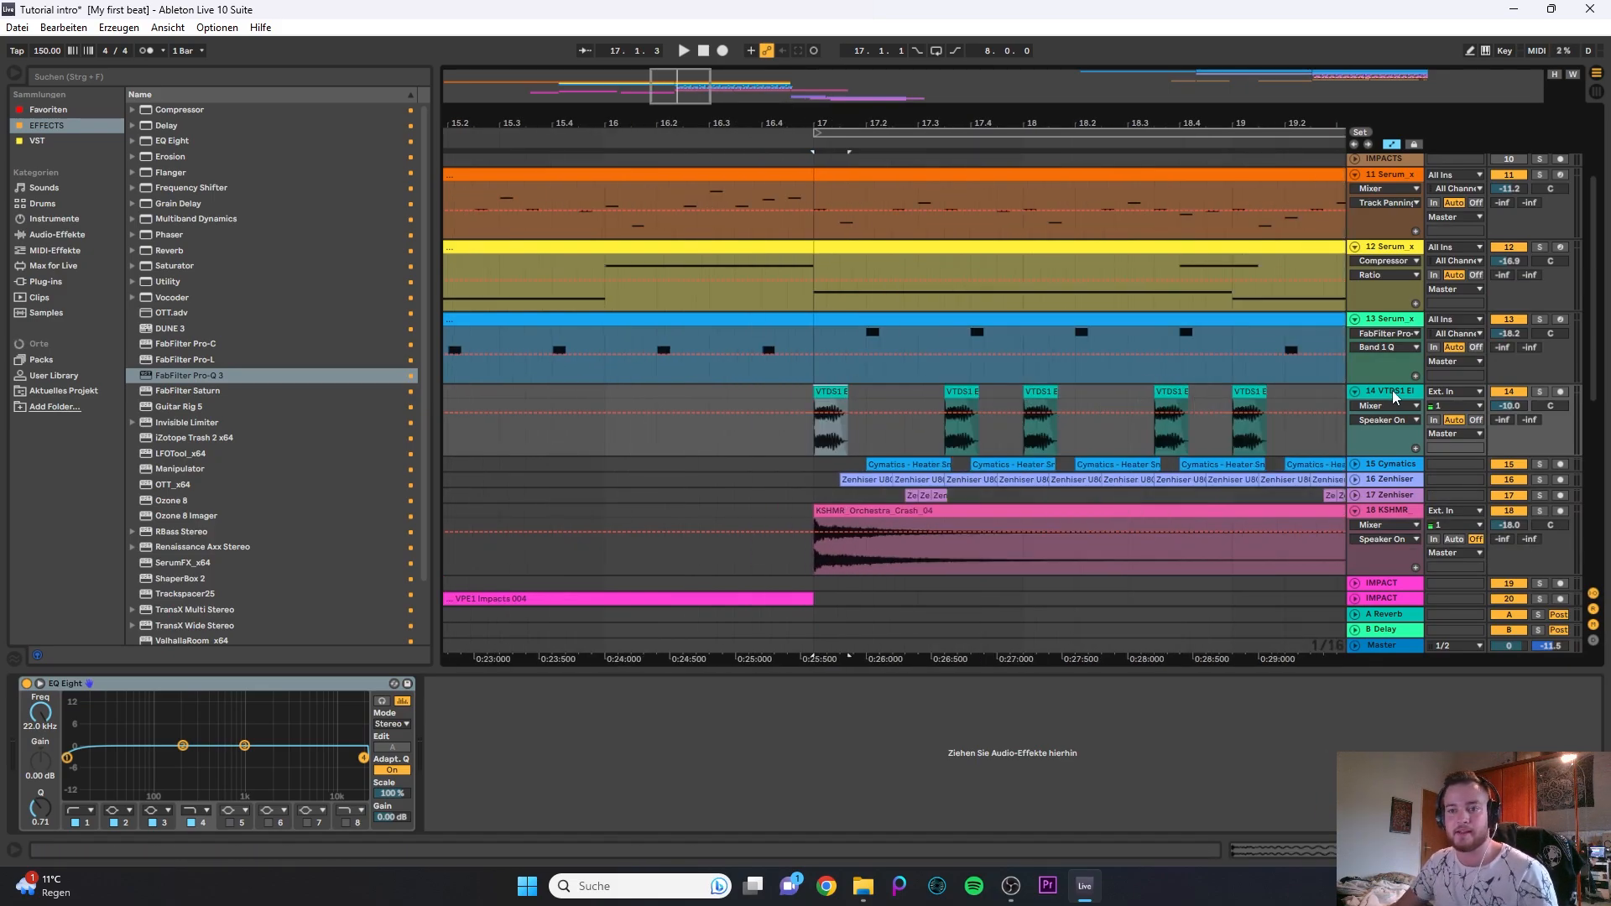
- Expand the 15 Cymatics snare track, play from bar 17 and set its EQ Eight low cut to about 268 Hz
{"action": "scroll", "coordinate": [615, 476], "scroll_direction": "down", "scroll_amount": 4}
{"action": "left_click", "coordinate": [1355, 464]}
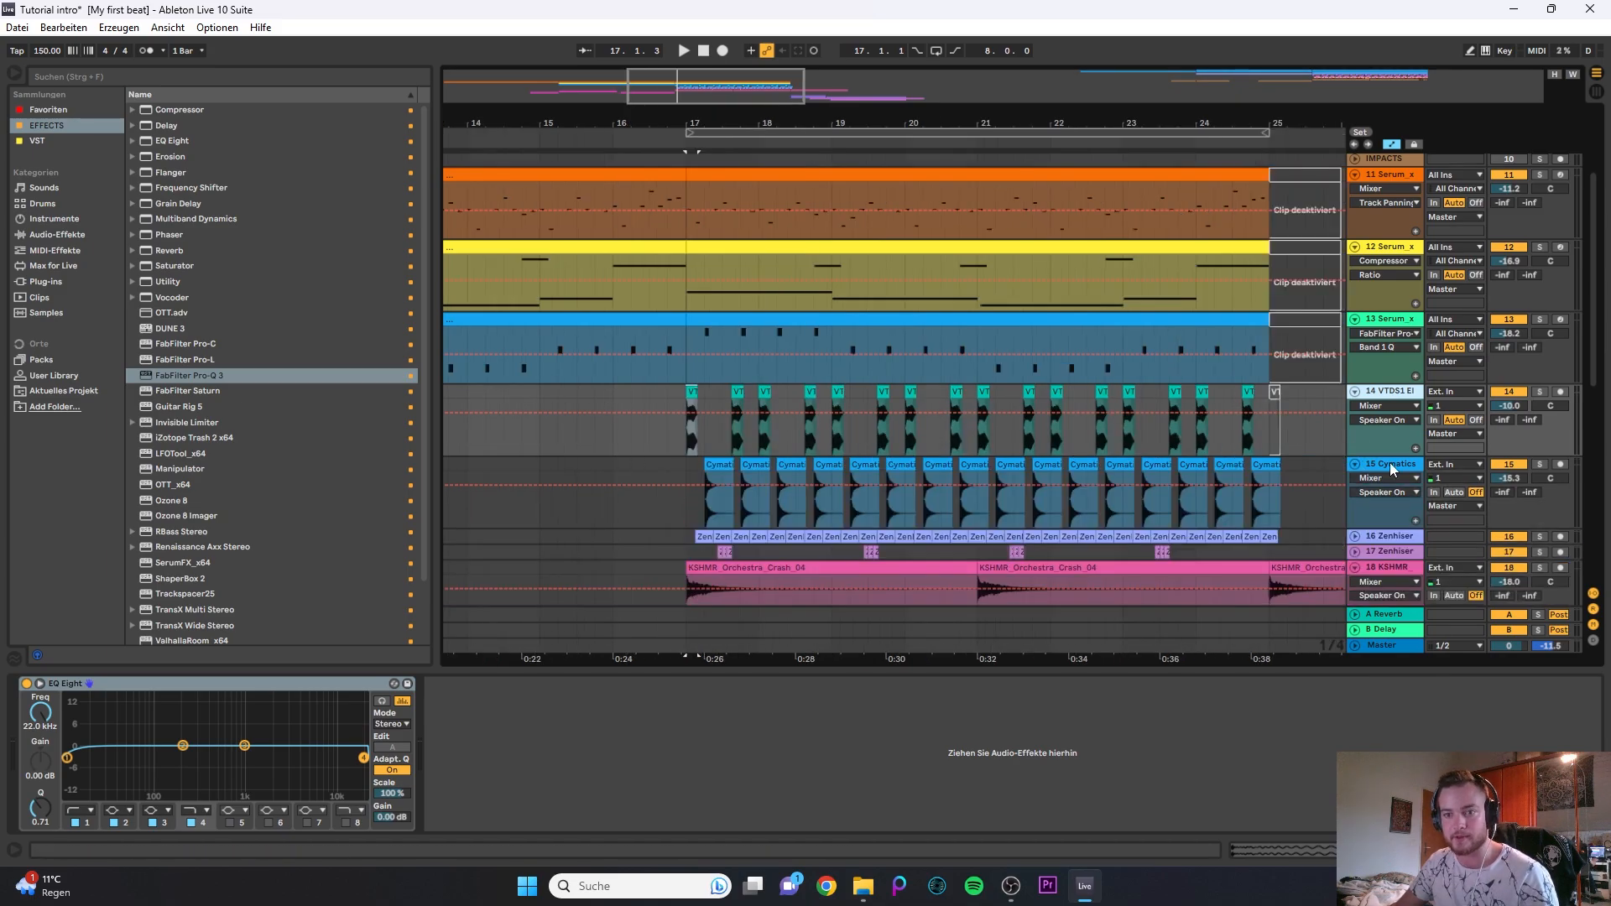
{"action": "left_click", "coordinate": [3, 741]}
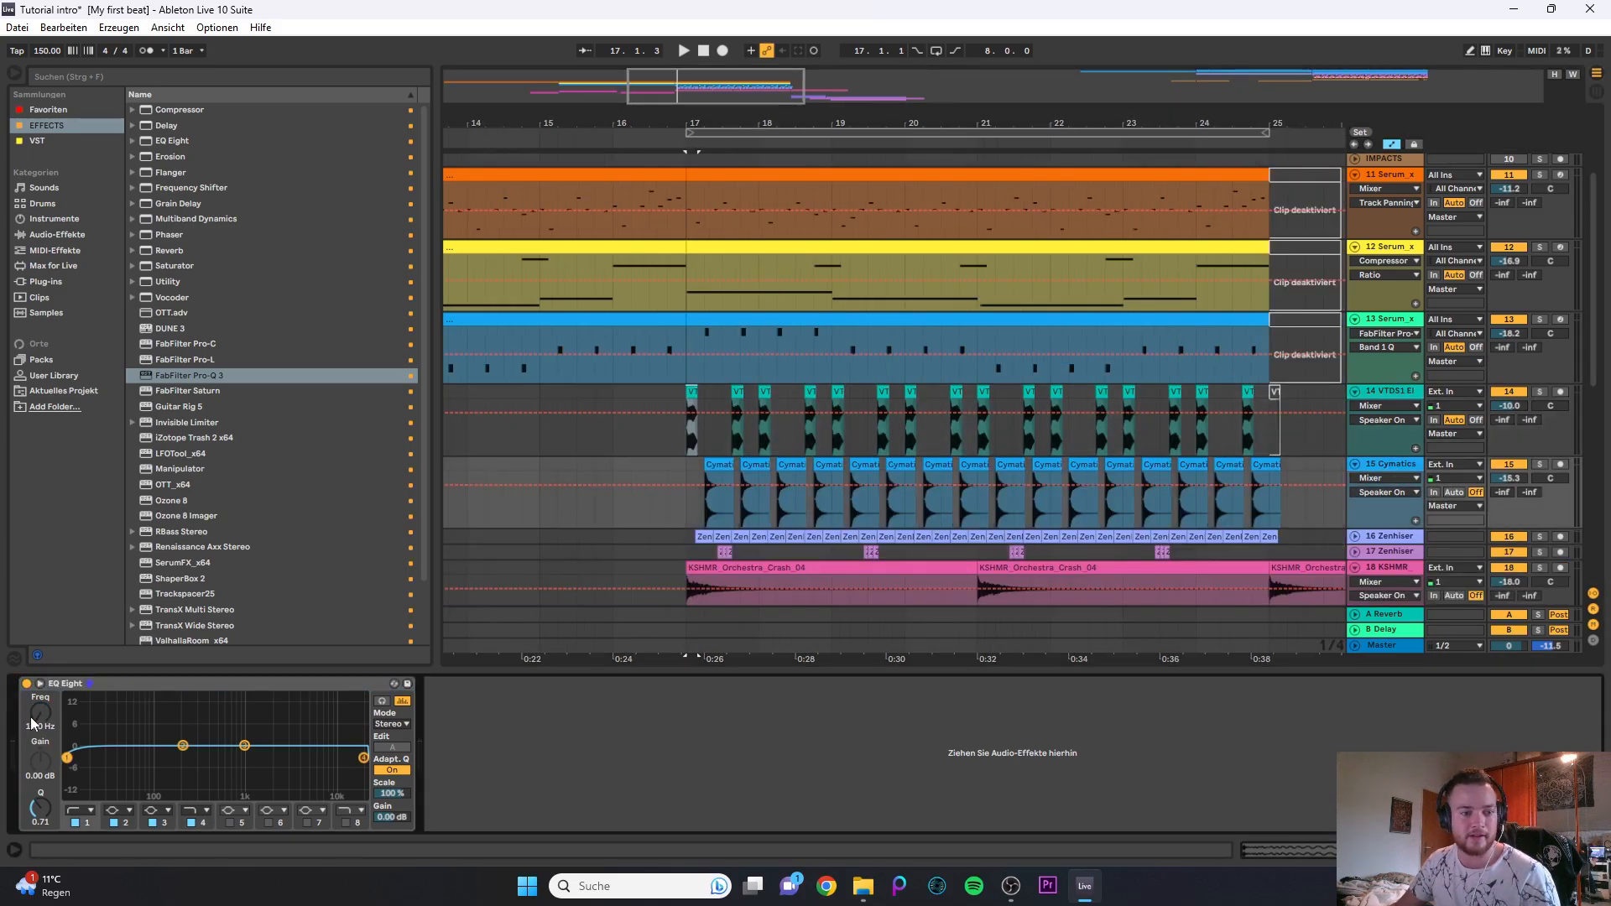
{"action": "left_click", "coordinate": [678, 474]}
{"action": "key", "text": "space"}
{"action": "left_click_drag", "start_coordinate": [32, 709], "coordinate": [31, 714]}
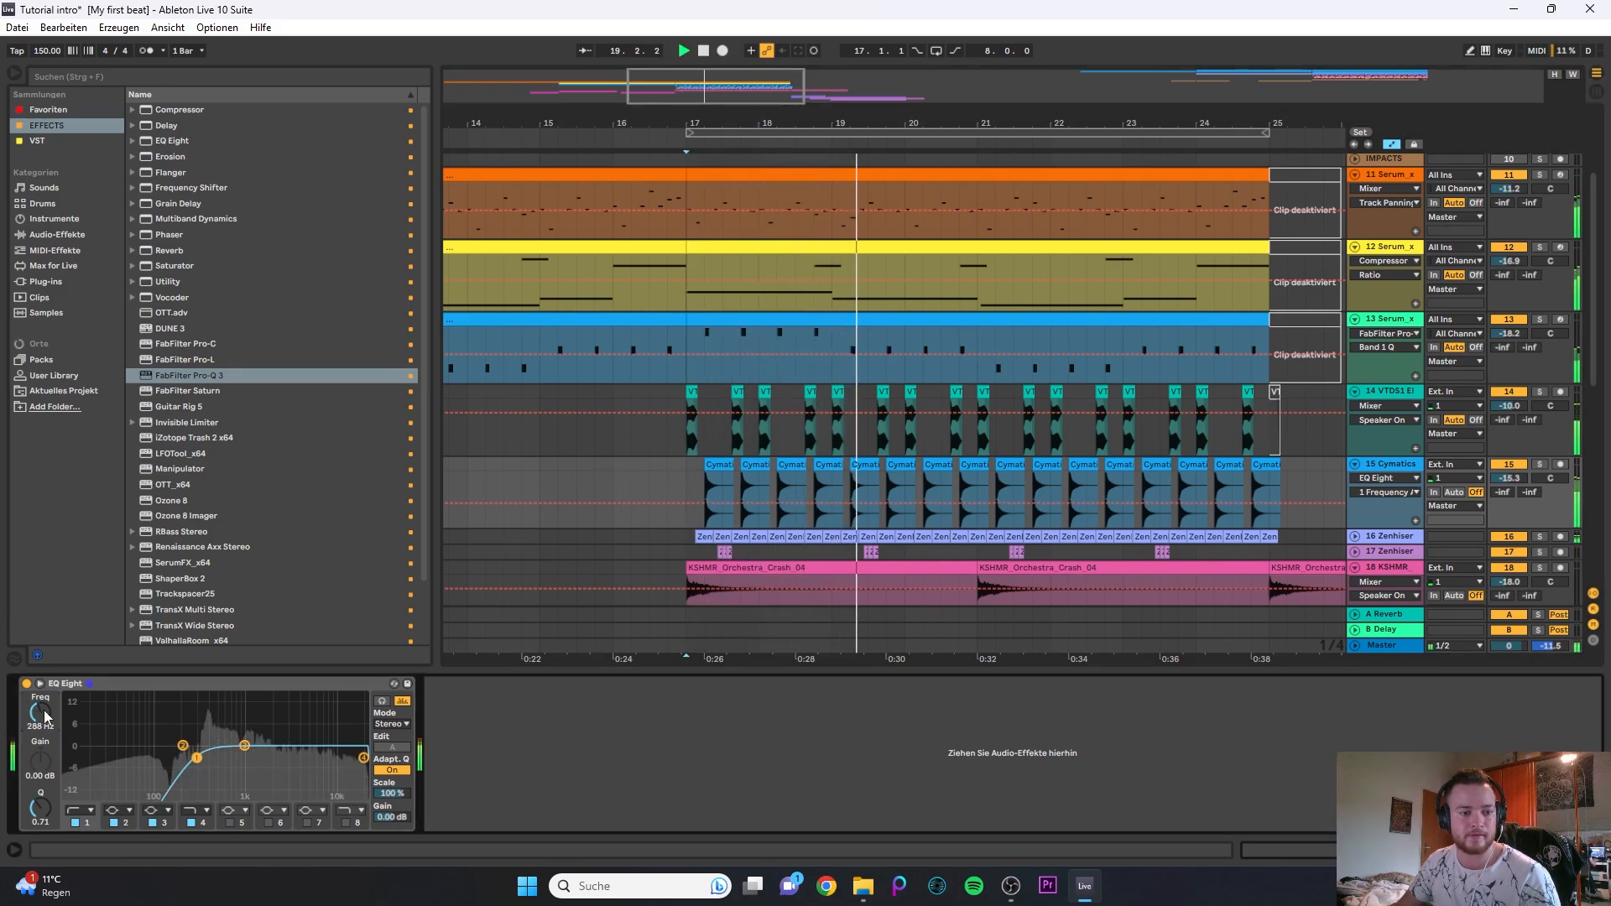
- Expand and solo the 16 Zenhiser track, play from bar 17 and set its EQ Eight low cut to about 1.41 kHz
{"action": "key", "text": "space"}
{"action": "scroll", "coordinate": [828, 437], "scroll_direction": "down", "scroll_amount": 4}
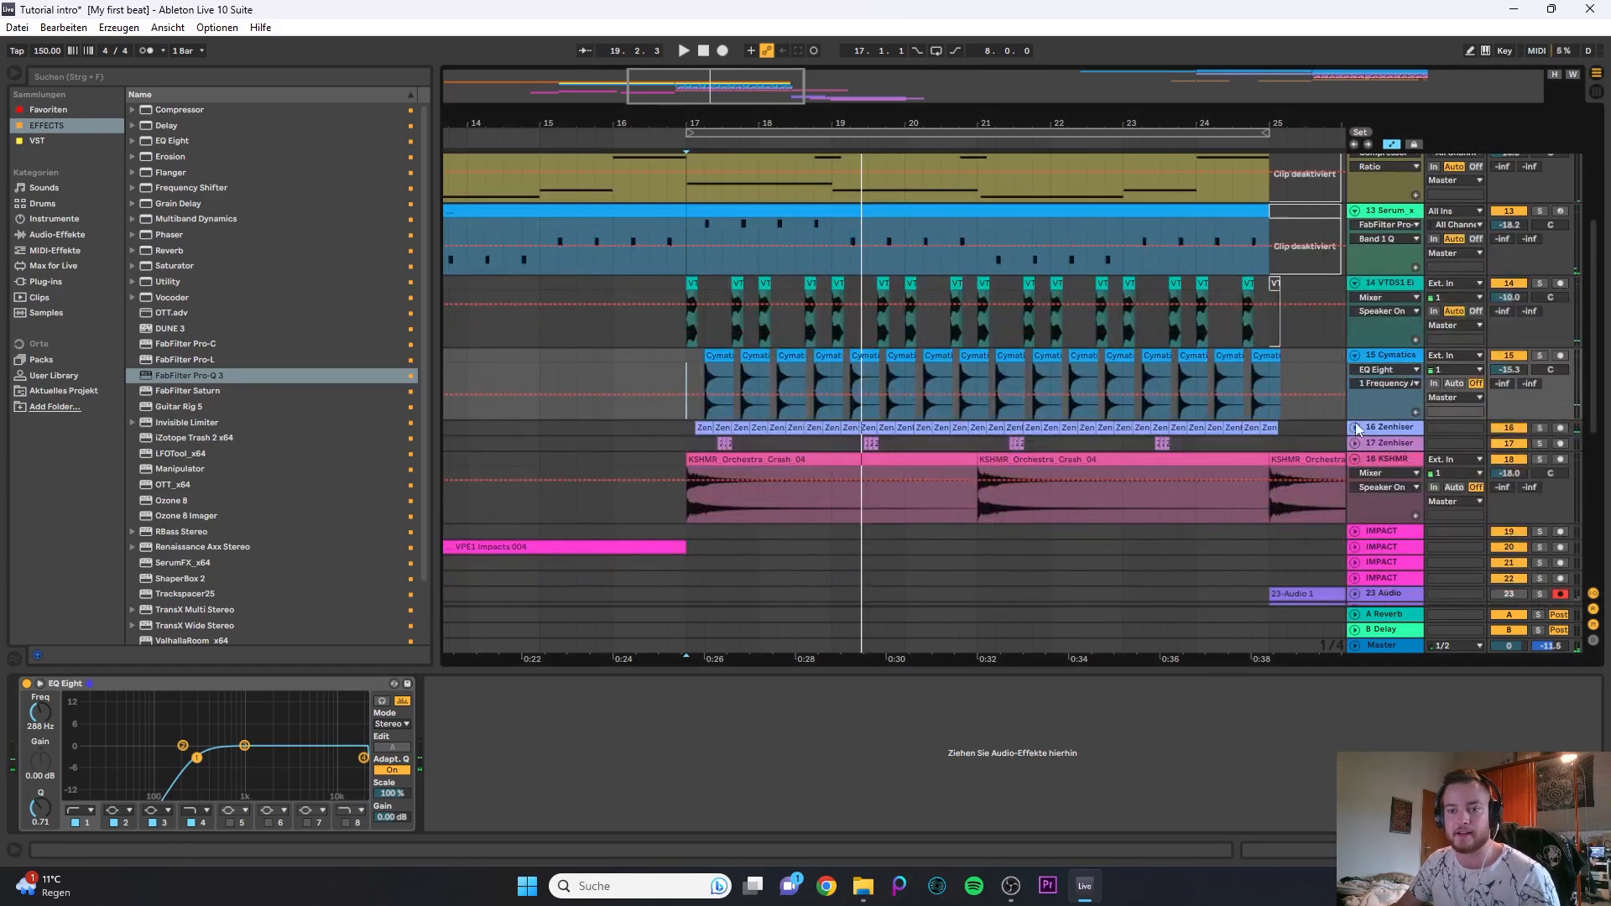
{"action": "left_click", "coordinate": [1355, 428]}
{"action": "left_click", "coordinate": [1388, 429]}
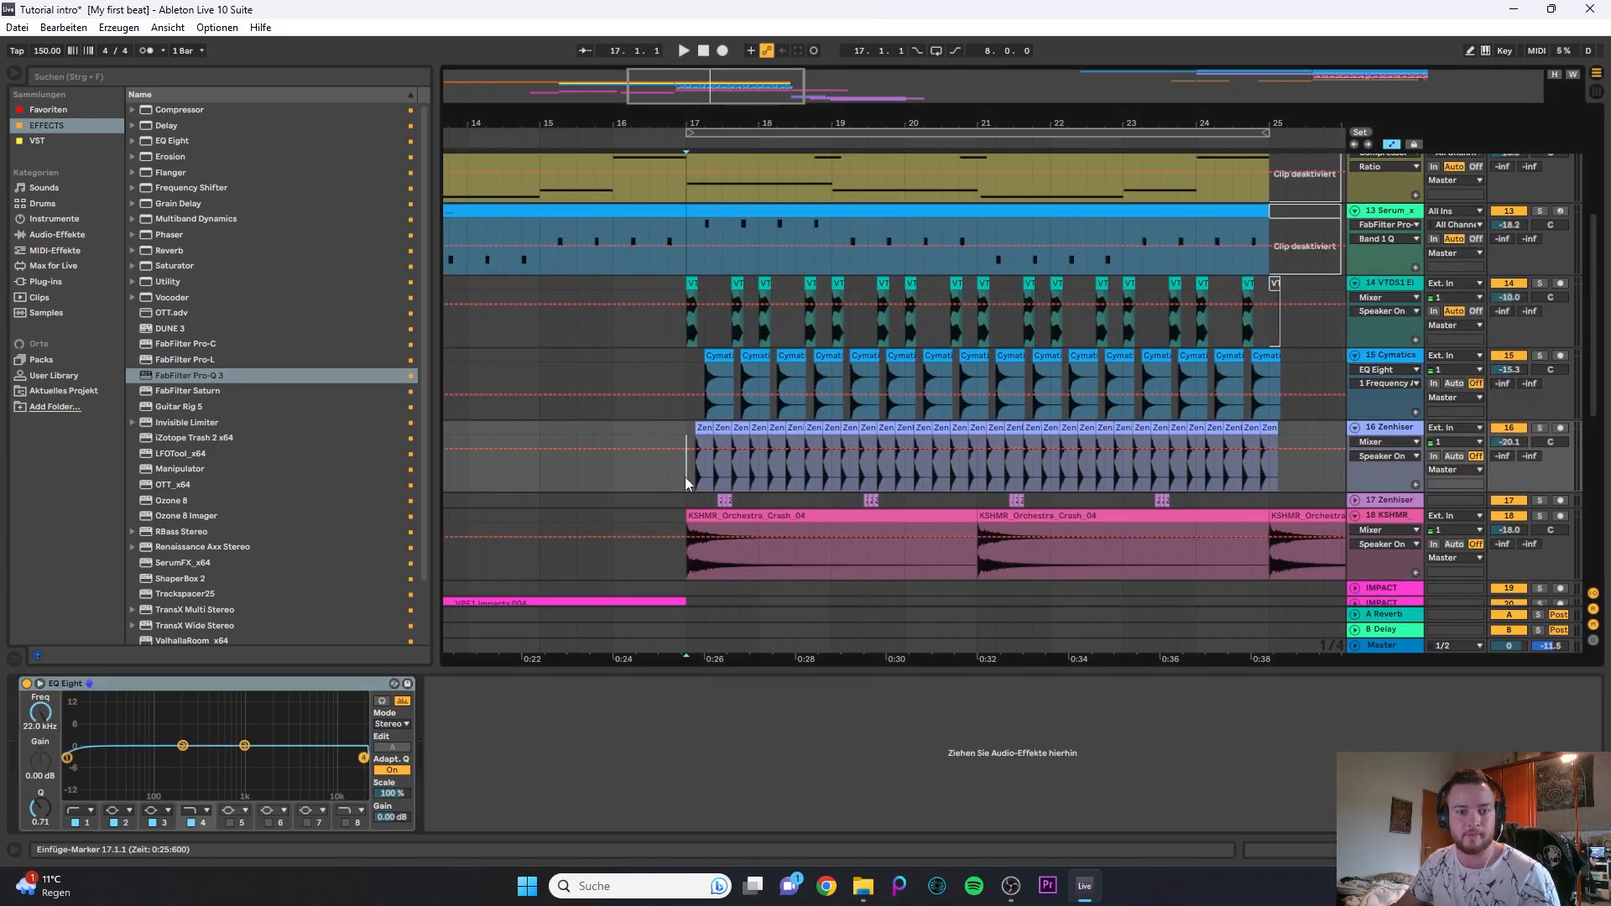
{"action": "key", "text": "s"}
{"action": "key", "text": "space"}
{"action": "left_click", "coordinate": [70, 758]}
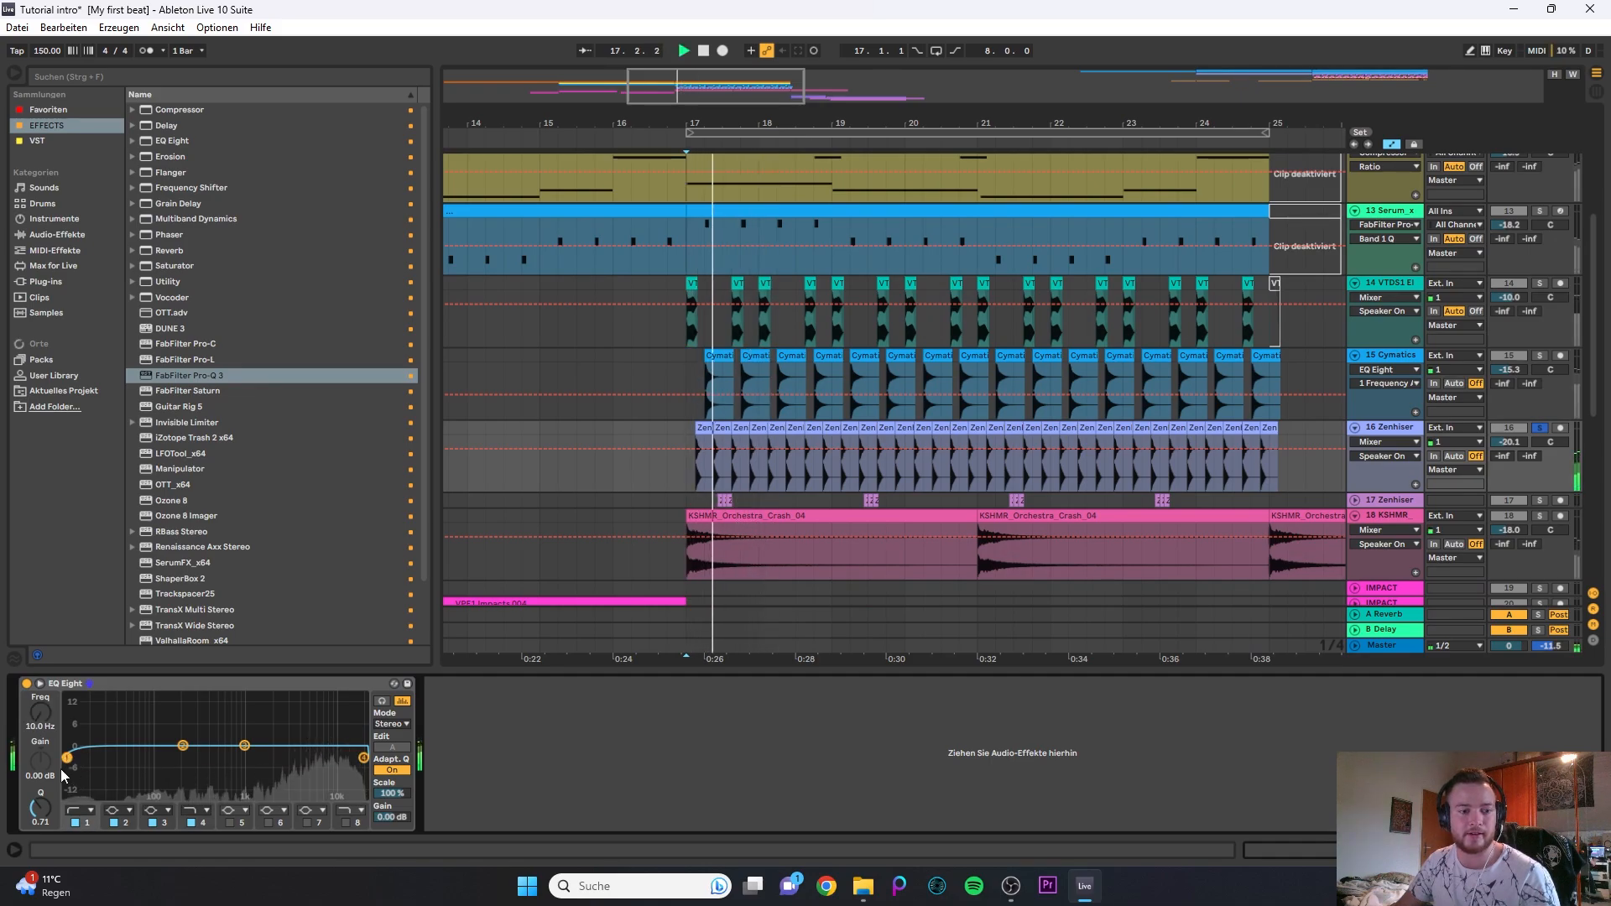
{"action": "left_click_drag", "start_coordinate": [68, 757], "coordinate": [258, 758]}
{"action": "key", "text": "space"}
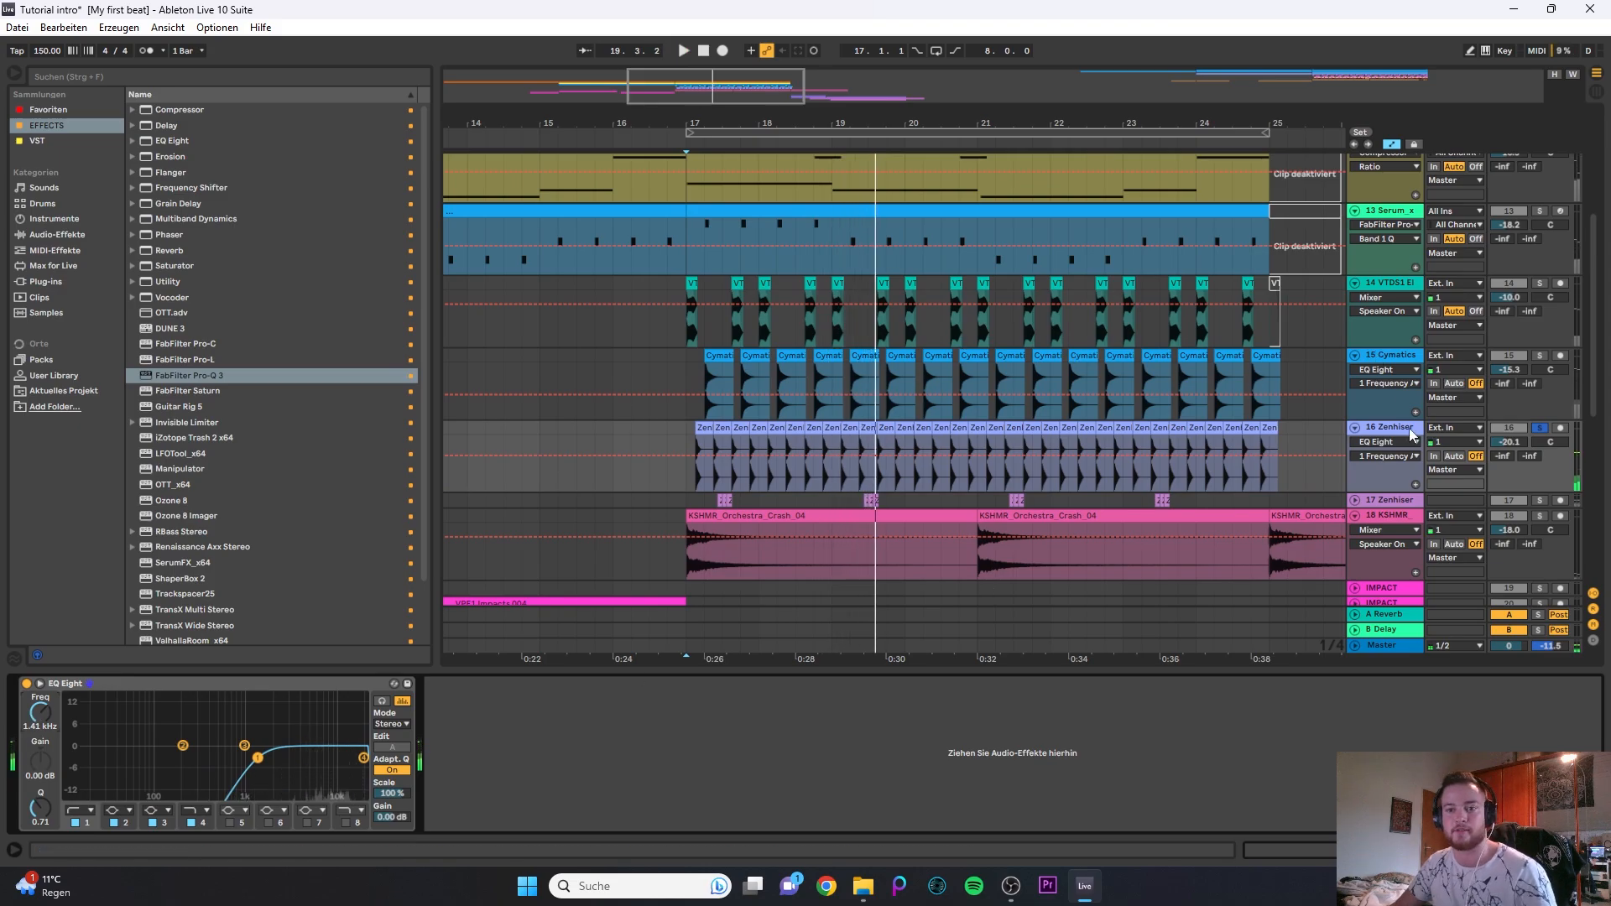
- Expand and solo the 17 Zenhiser track, play its first clips and set the EQ Eight low cut to about 1.91 kHz
{"action": "scroll", "coordinate": [1051, 498], "scroll_direction": "down", "scroll_amount": 1}
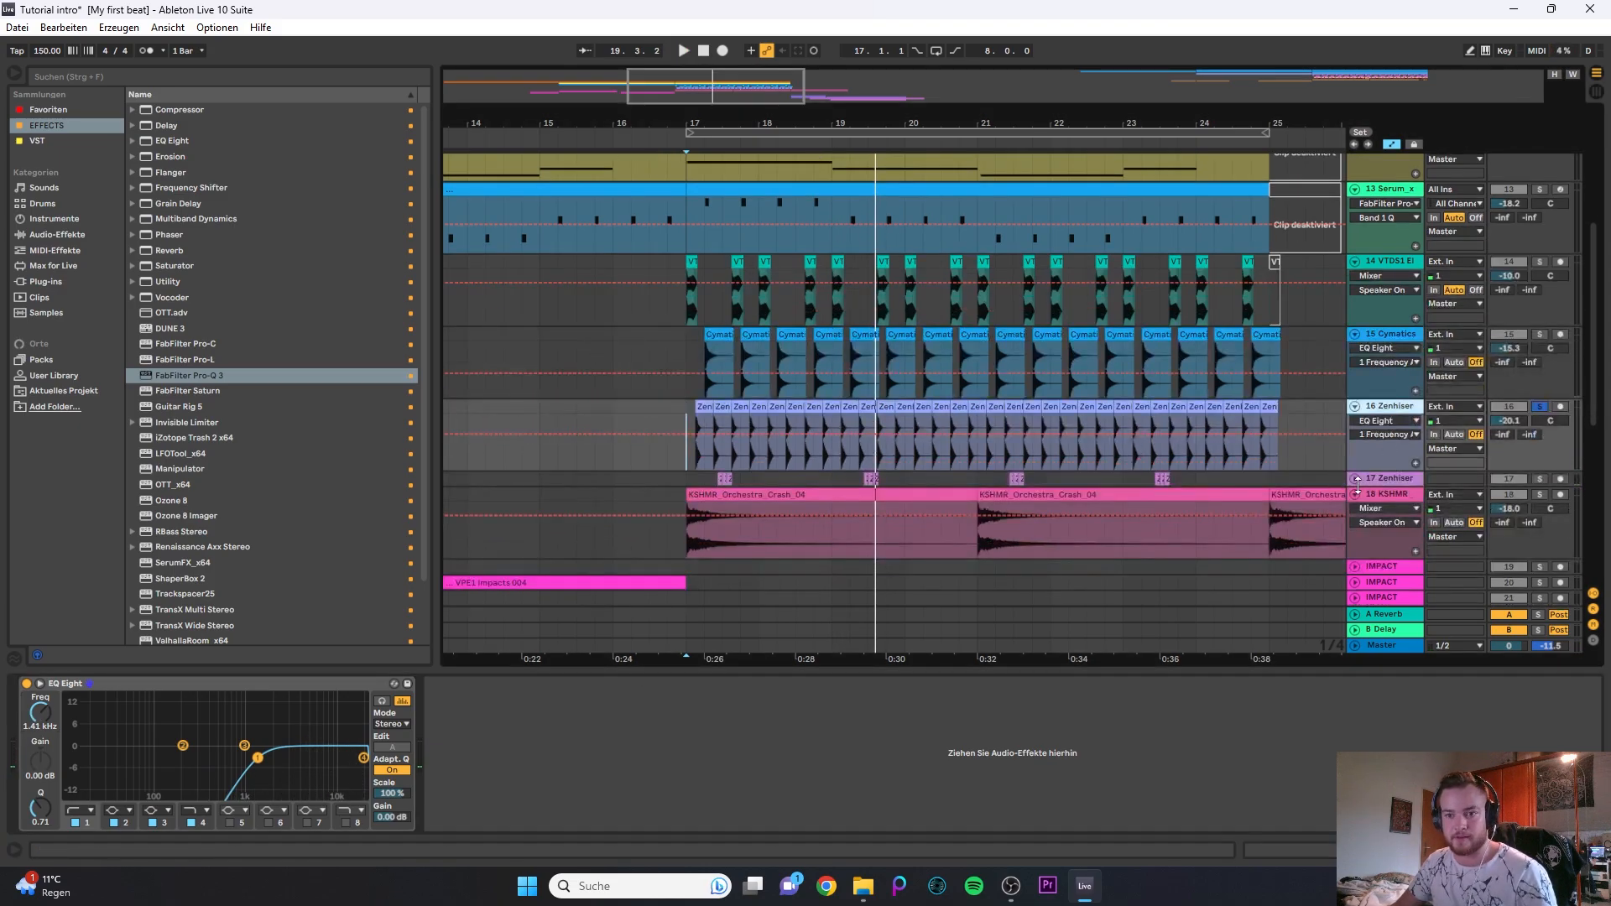
{"action": "left_click", "coordinate": [1357, 481]}
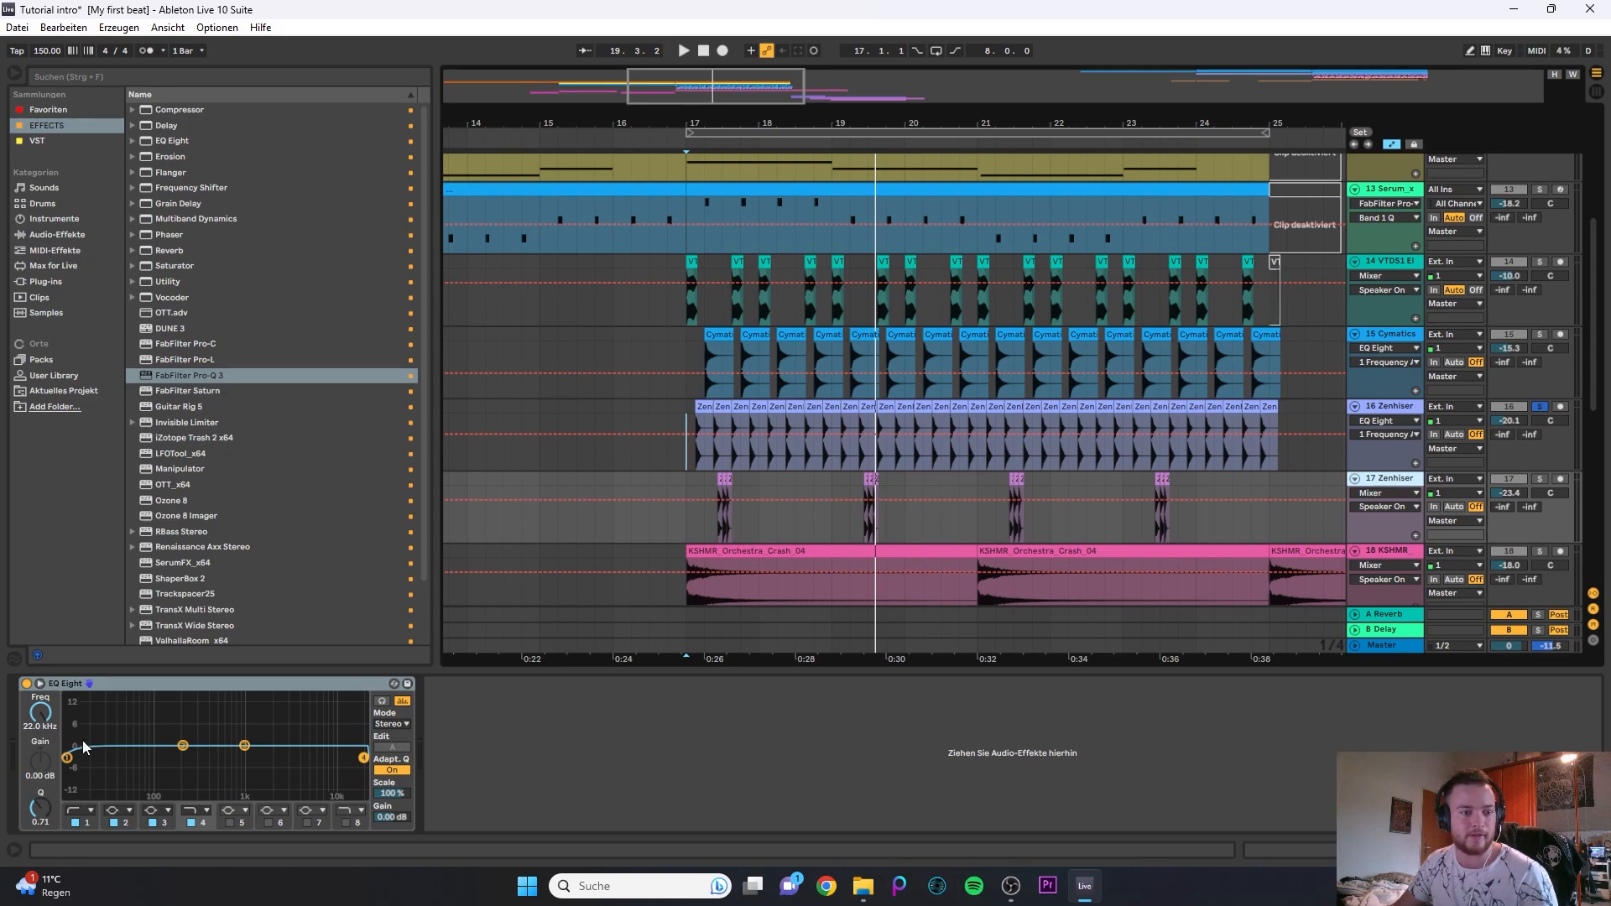
{"action": "left_click", "coordinate": [724, 476]}
{"action": "key", "text": "space"}
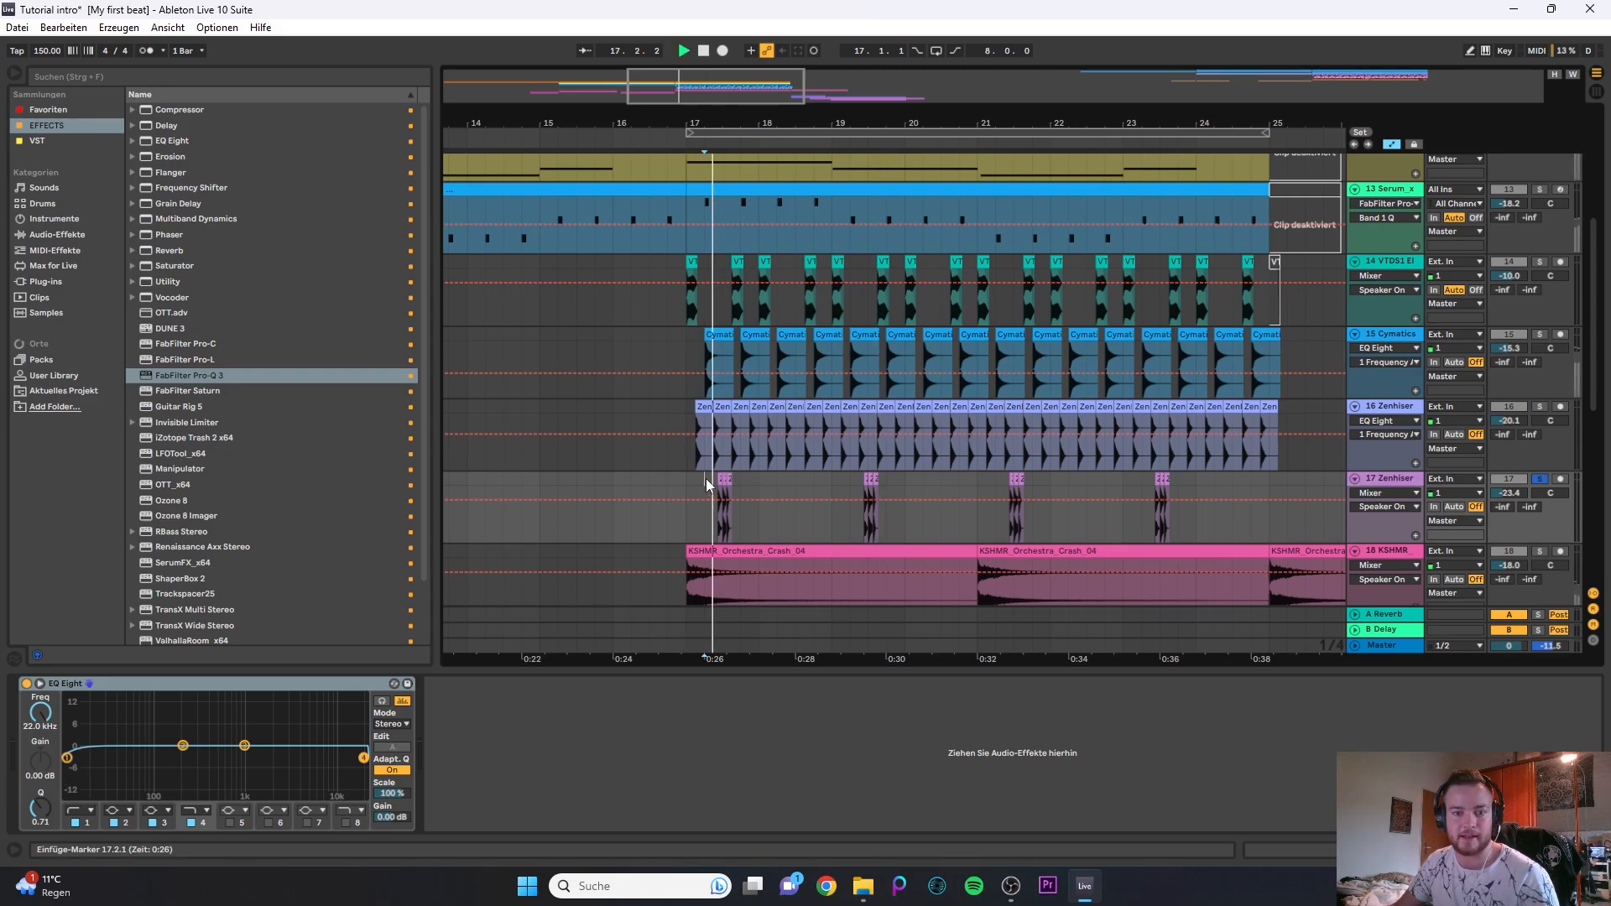
{"action": "left_click", "coordinate": [68, 758]}
{"action": "left_click_drag", "start_coordinate": [69, 760], "coordinate": [269, 758]}
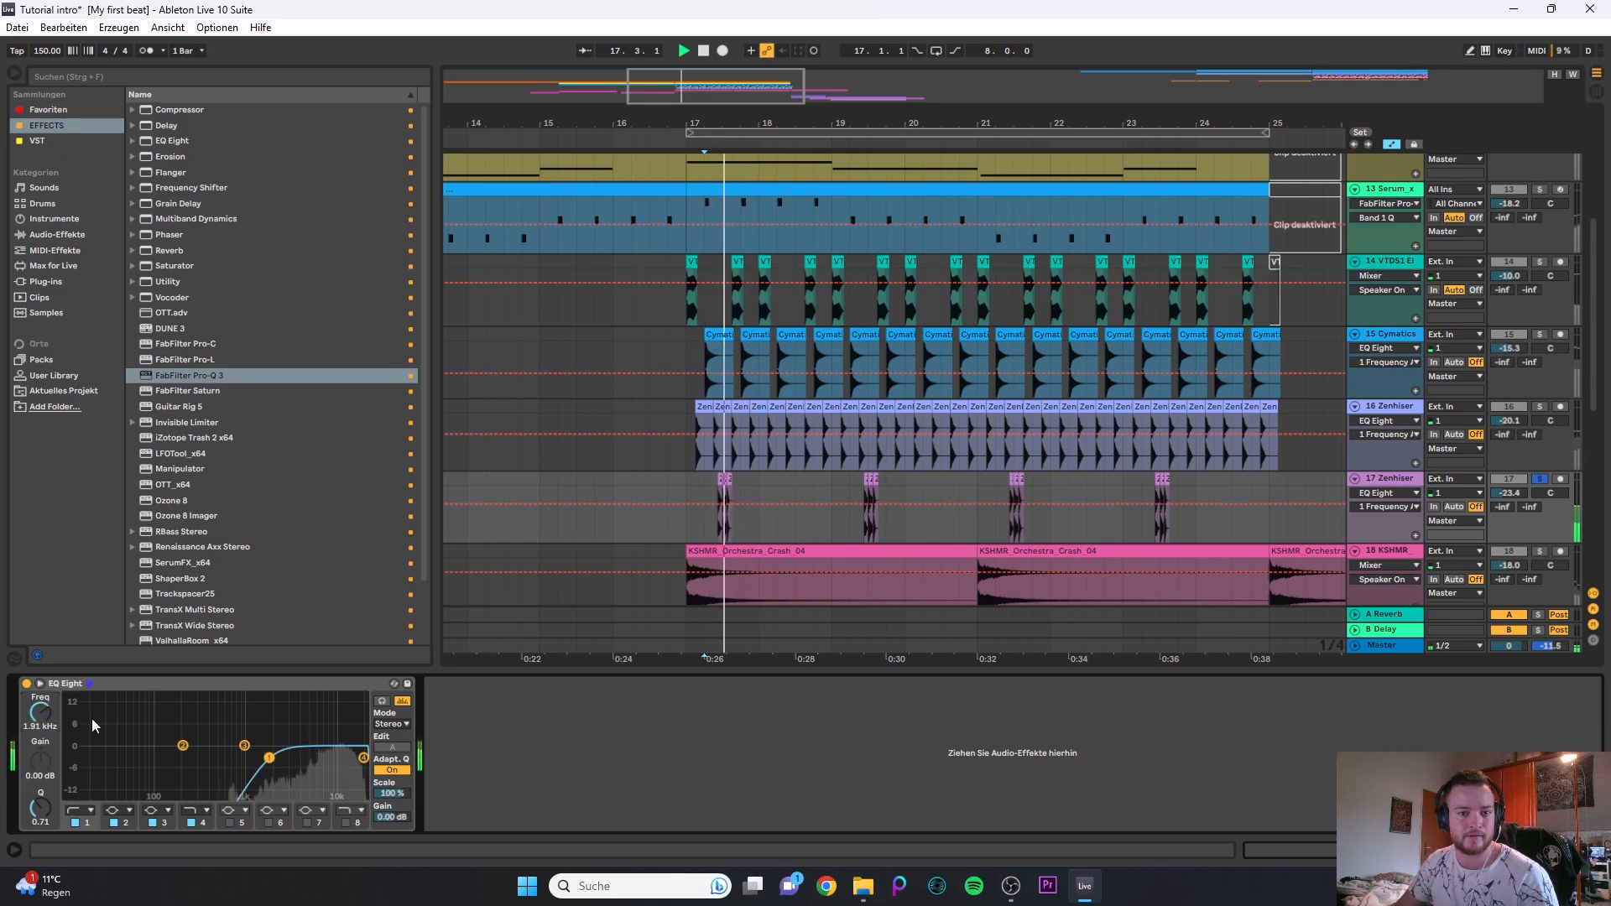
{"action": "left_click", "coordinate": [683, 477]}
{"action": "key", "text": "space"}
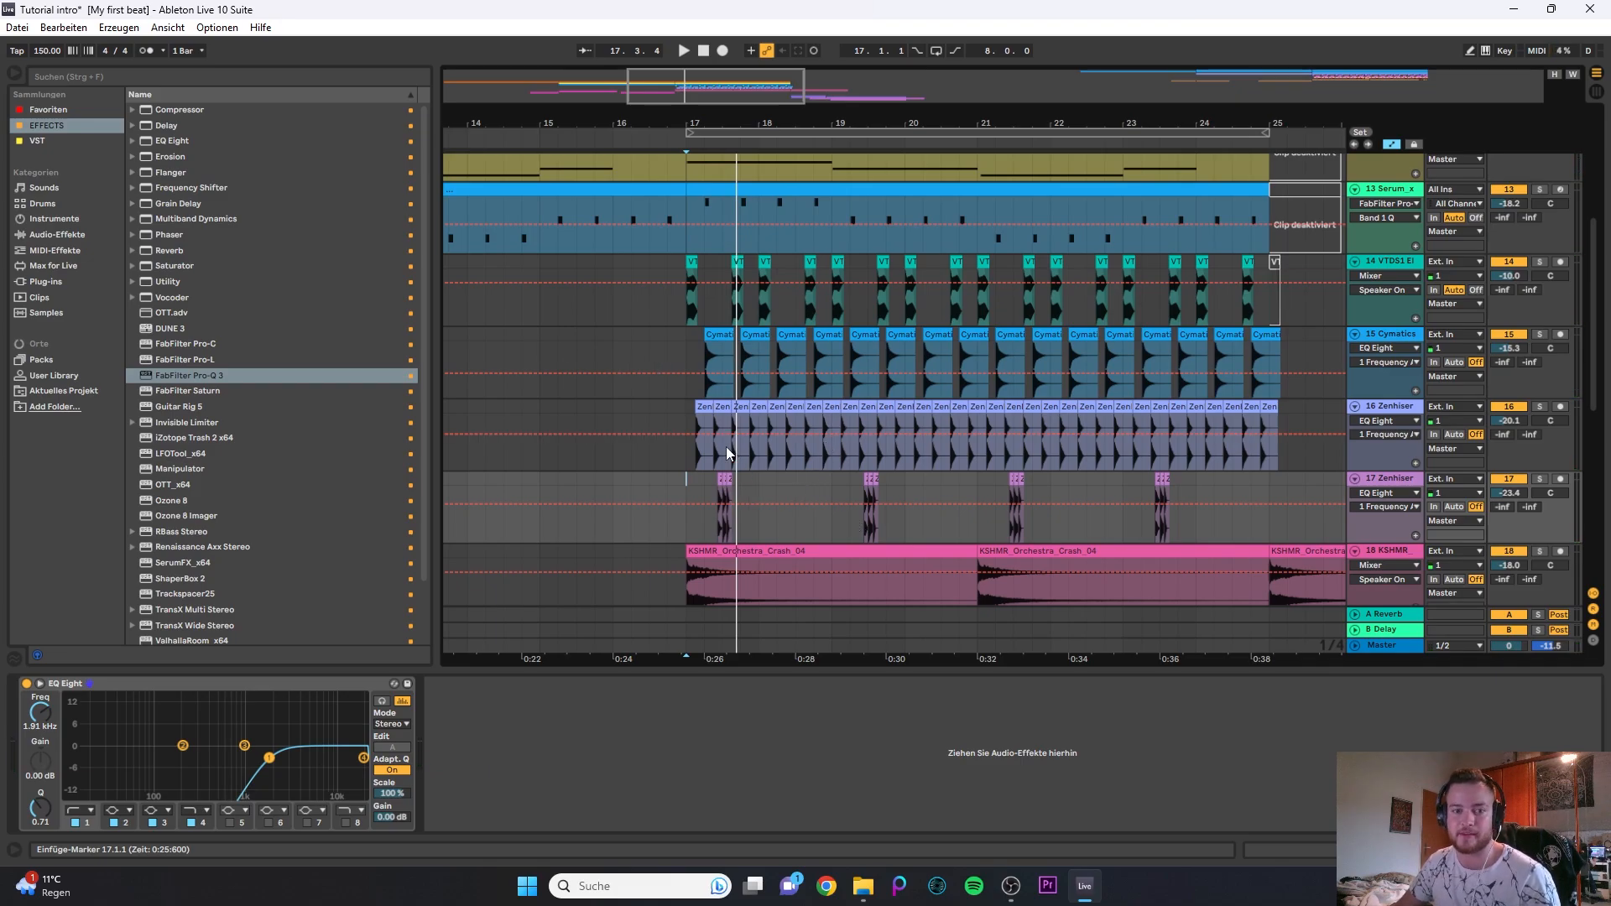
- Solo the 18 KSHMR crash track, play its first clip from bar 17 and set the EQ Eight low cut to about 325 Hz
{"action": "scroll", "coordinate": [707, 410], "scroll_direction": "up", "scroll_amount": 3}
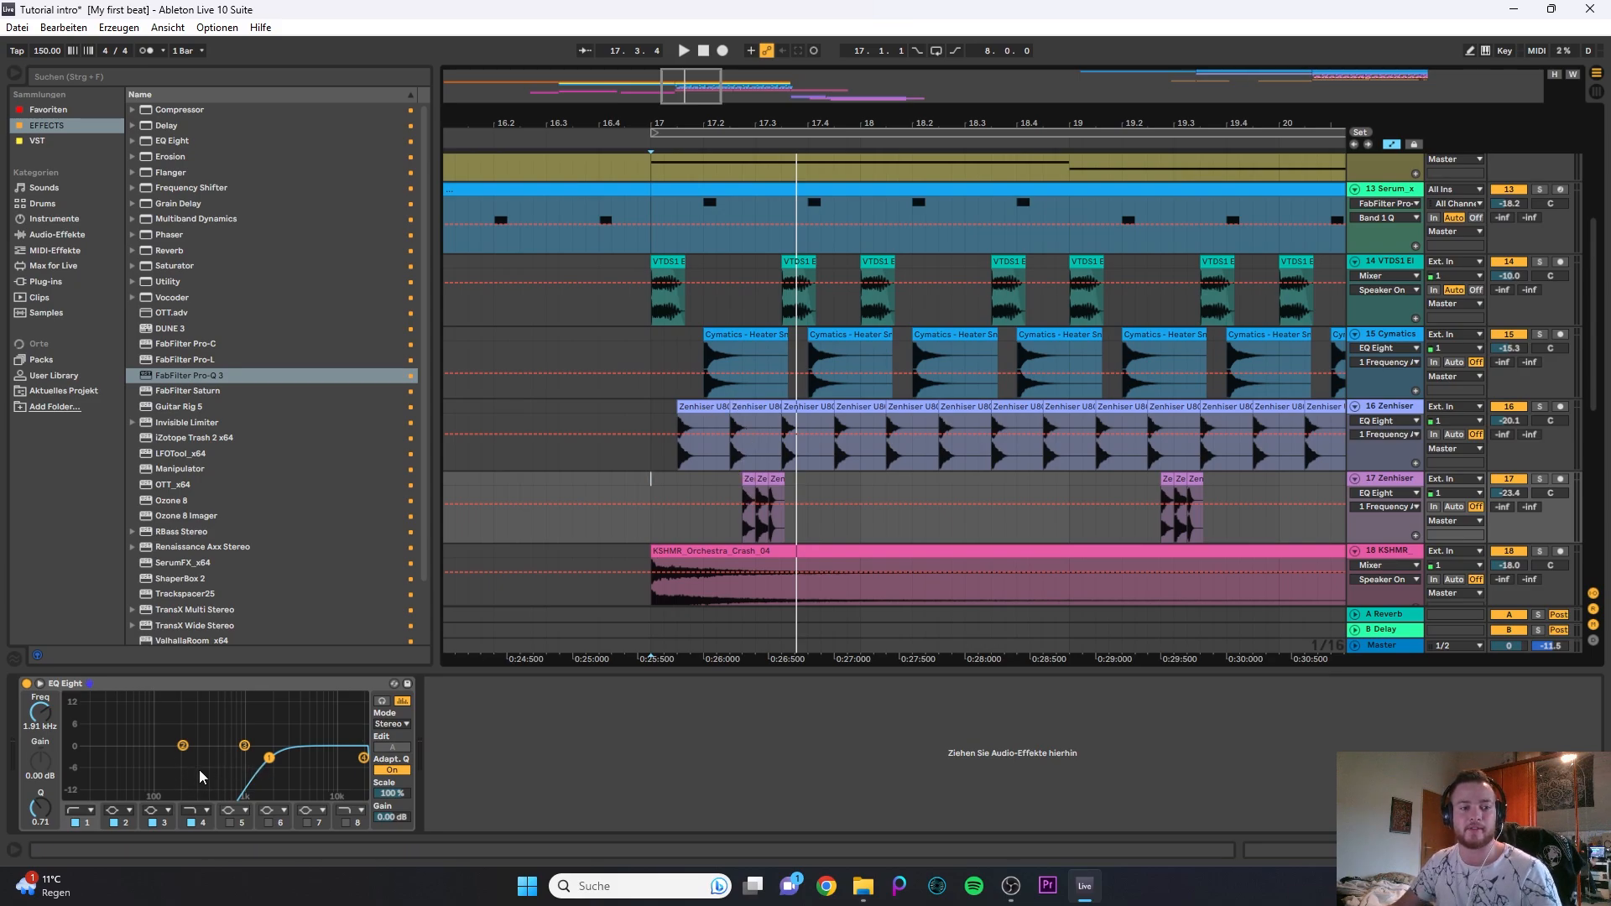
{"action": "scroll", "coordinate": [735, 428], "scroll_direction": "down", "scroll_amount": 3}
{"action": "scroll", "coordinate": [759, 496], "scroll_direction": "down", "scroll_amount": 2}
{"action": "left_click", "coordinate": [778, 467]}
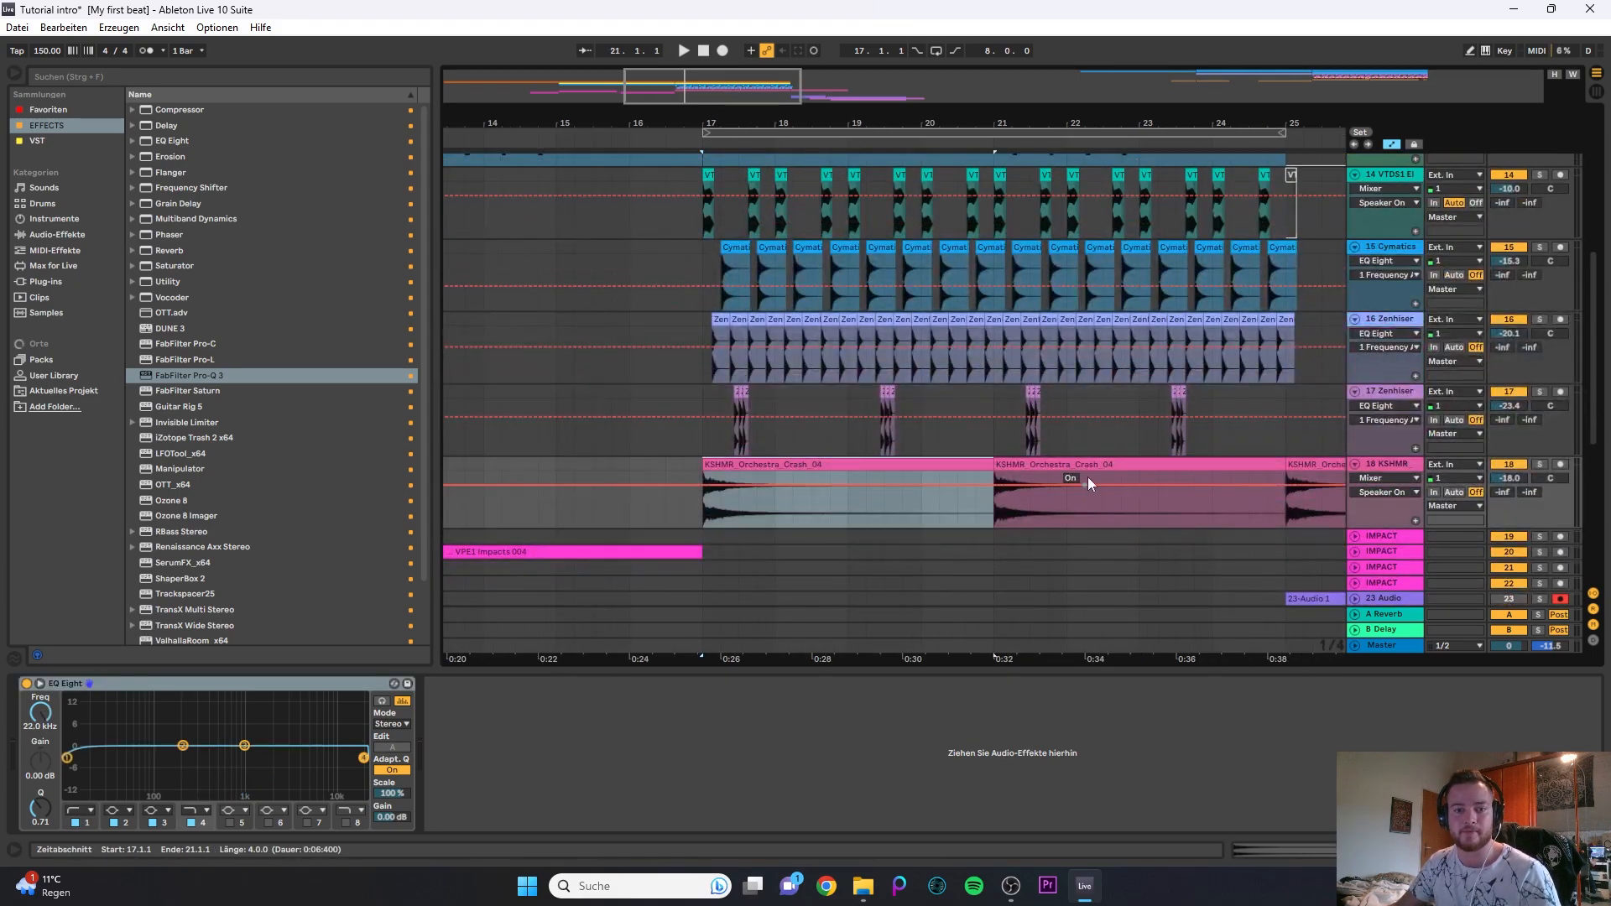
{"action": "left_click", "coordinate": [68, 758]}
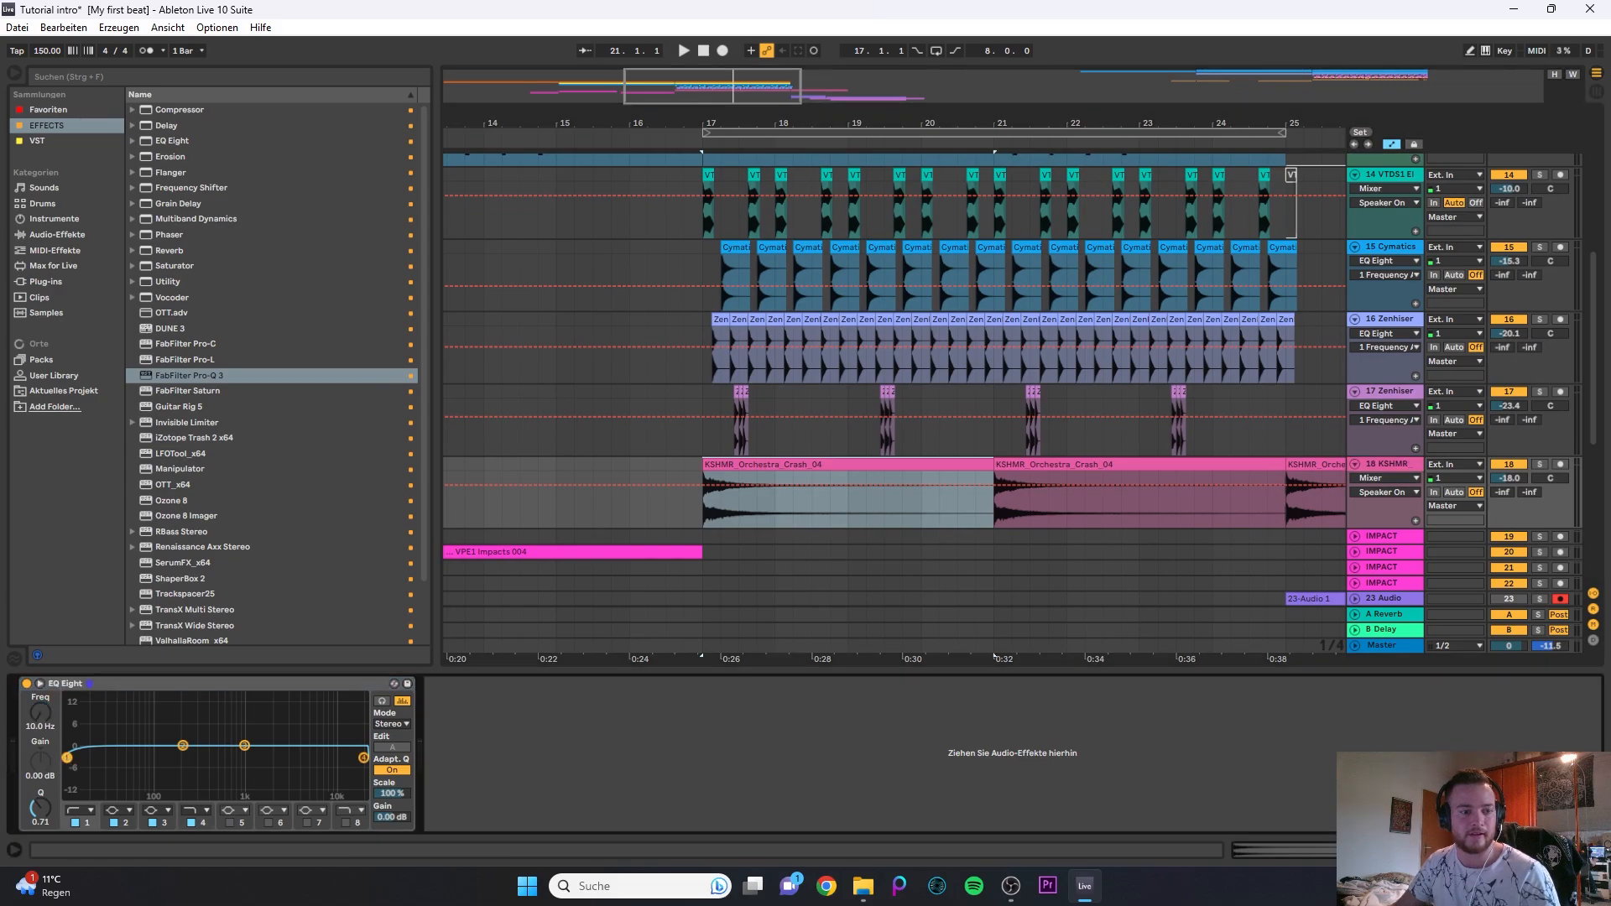
{"action": "key", "text": "space"}
{"action": "key", "text": "s"}
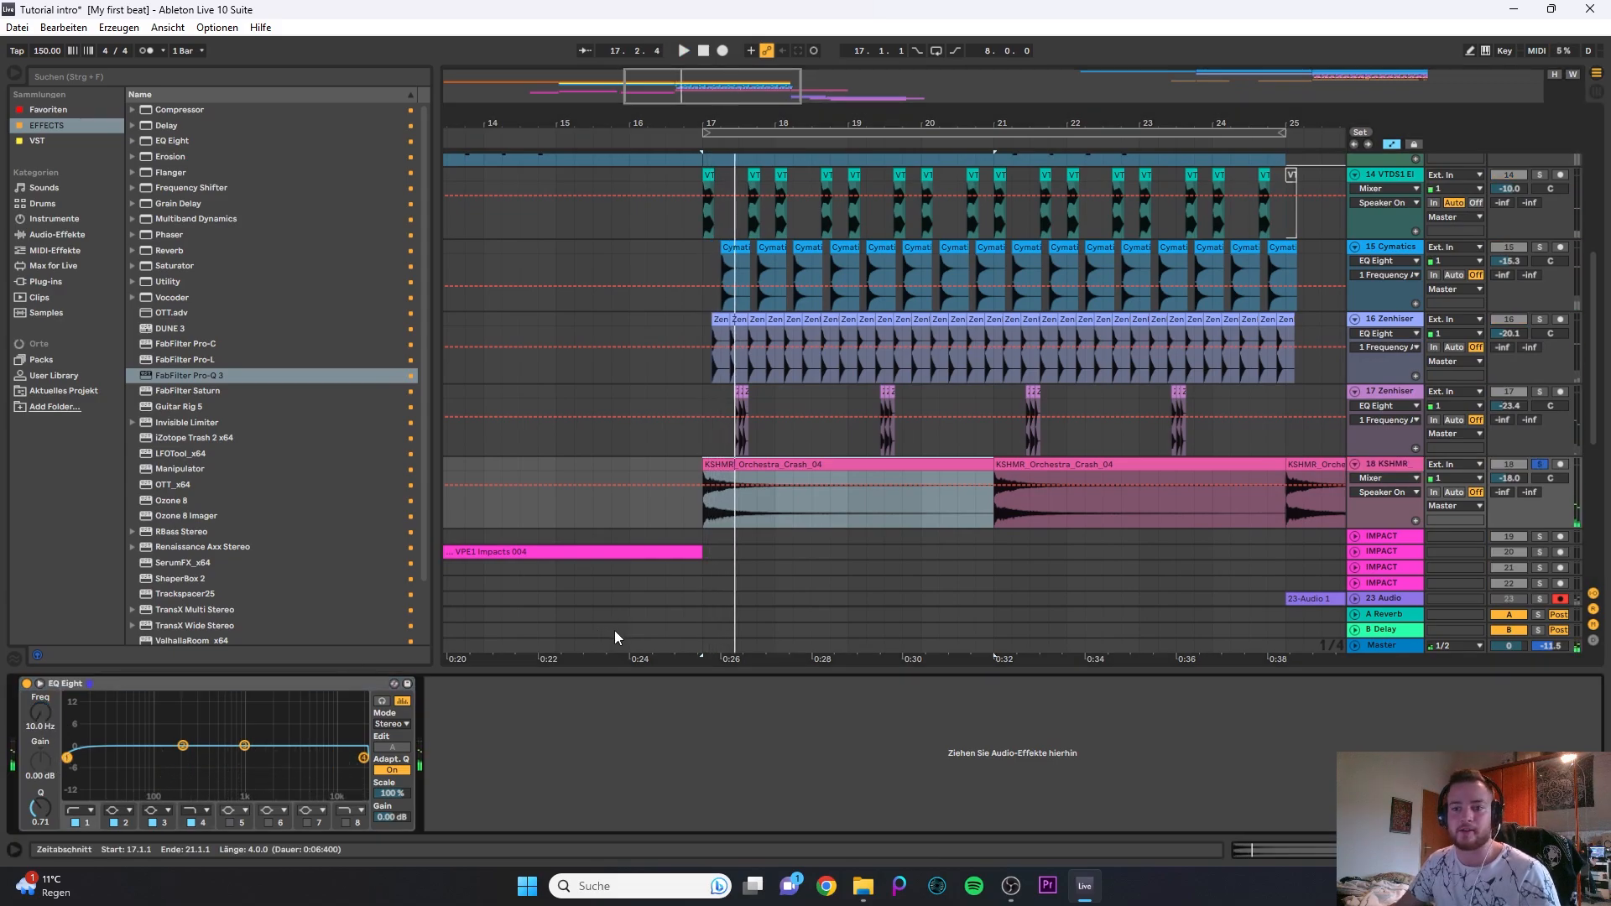
{"action": "key", "text": "space"}
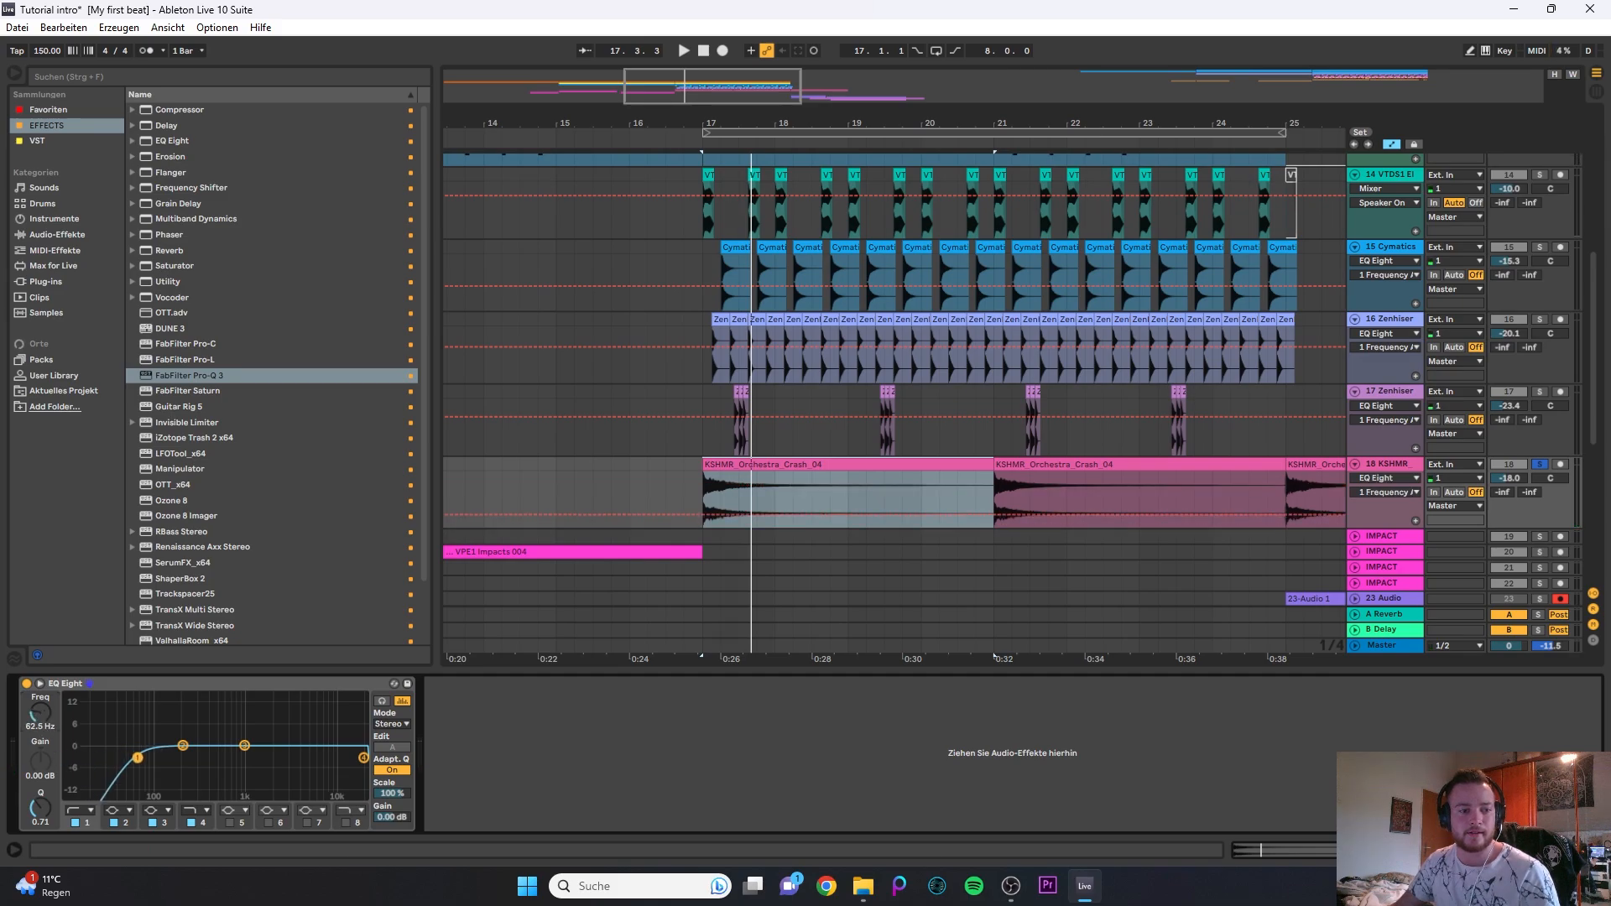
{"action": "left_click_drag", "start_coordinate": [138, 758], "coordinate": [201, 758]}
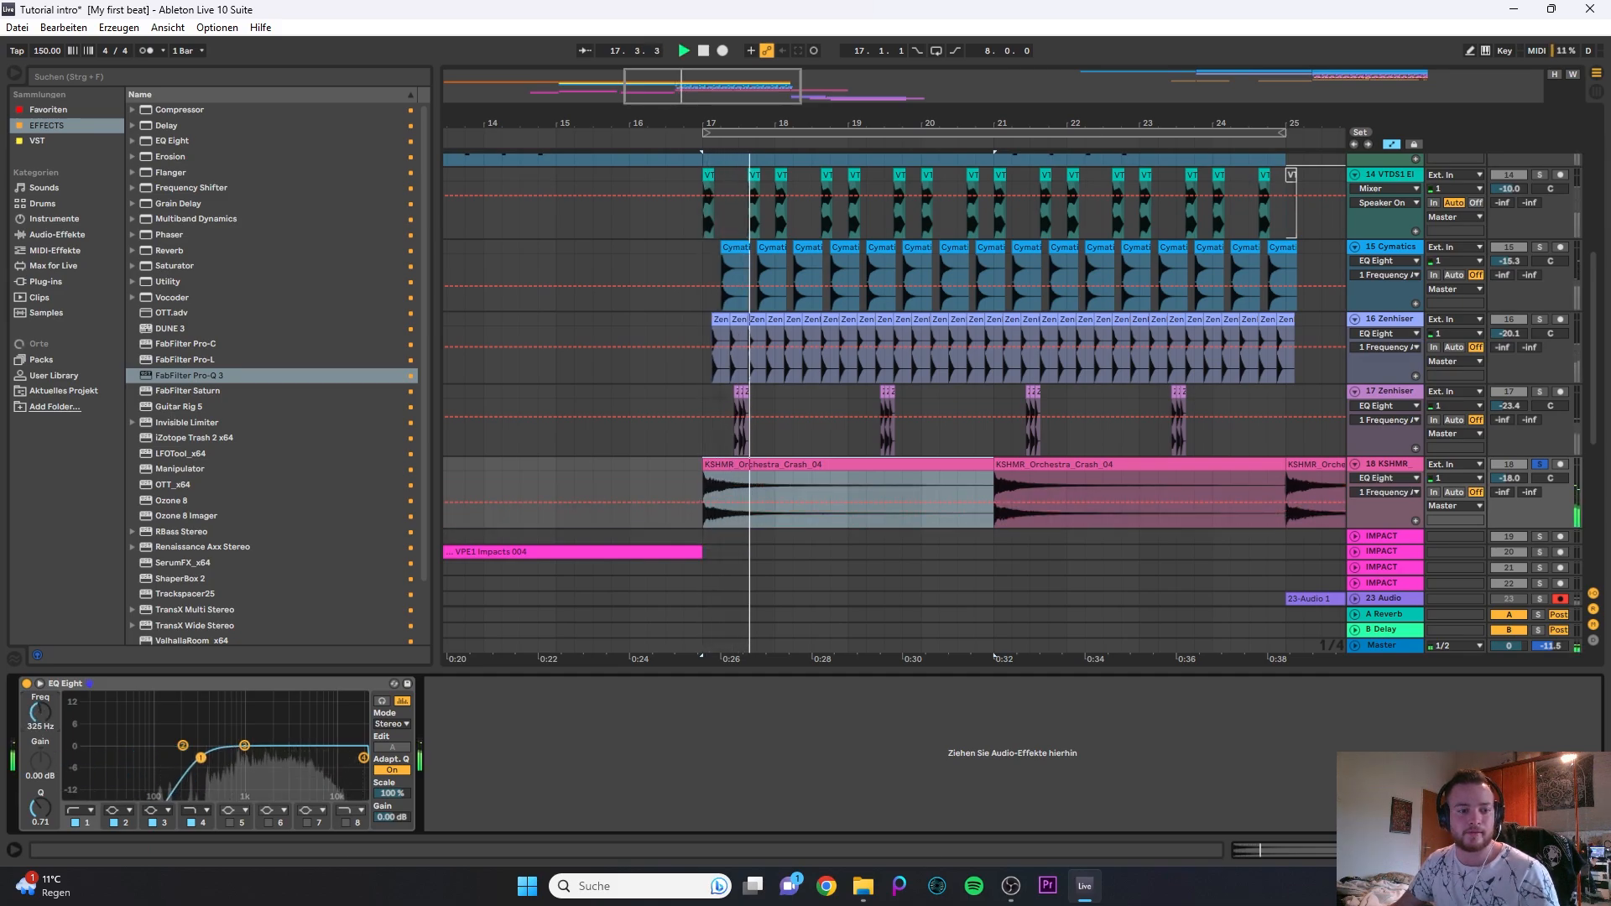
- Expand the first IMPACT track, then audition the impacts from bar 7 and the VPE1 Impacts 004 clip at bar 13
{"action": "scroll", "coordinate": [1126, 403], "scroll_direction": "down", "scroll_amount": 6}
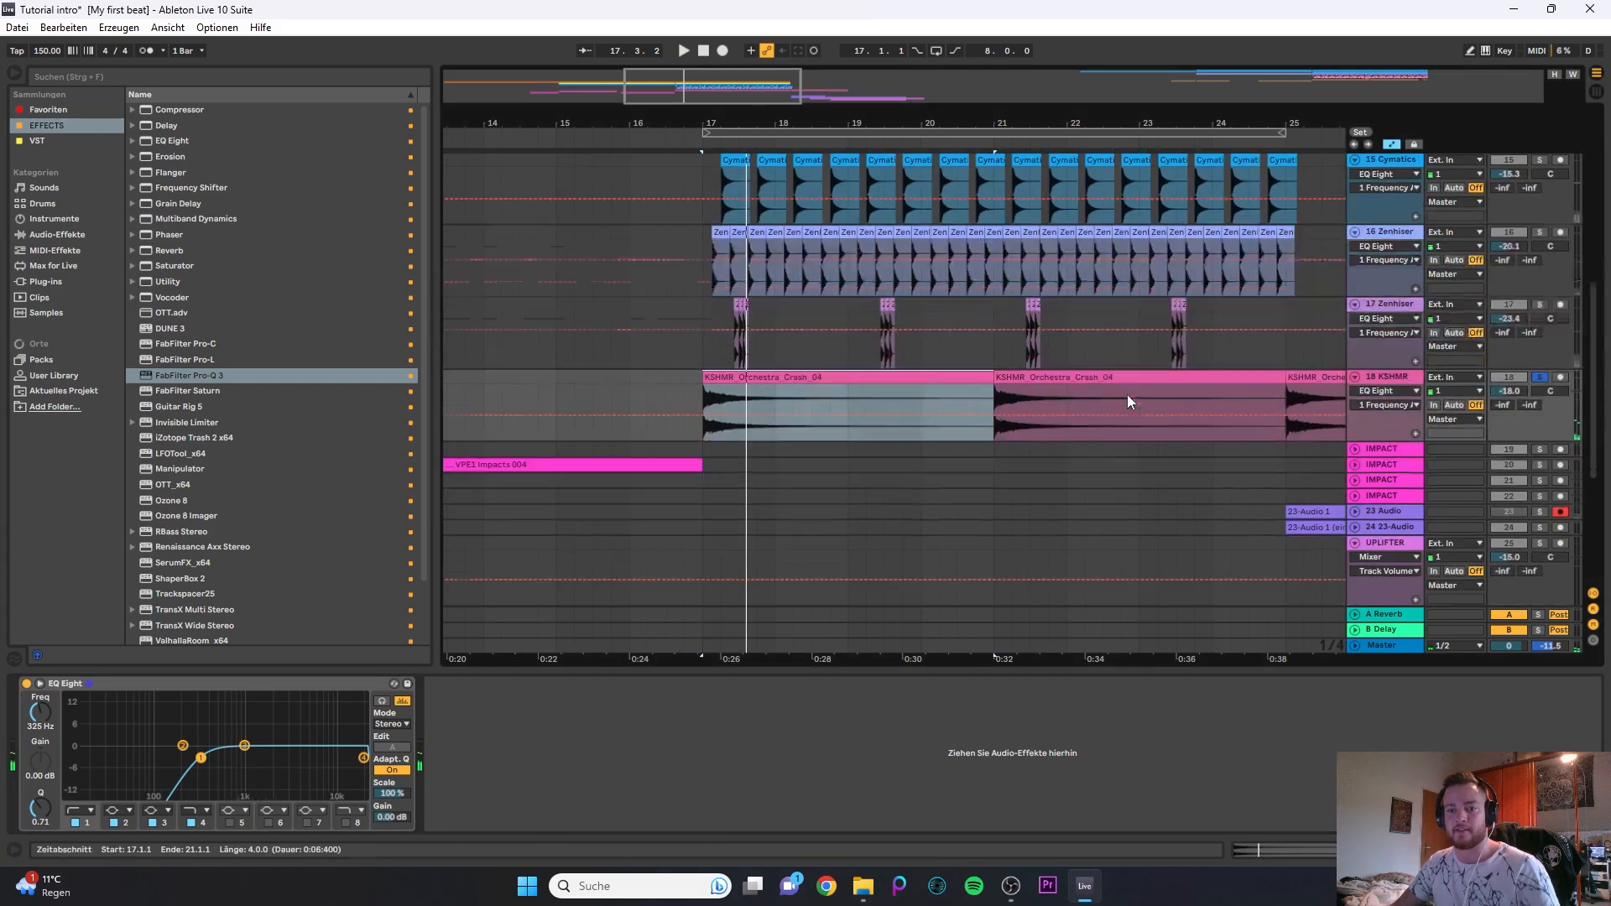
{"action": "scroll", "coordinate": [1273, 419], "scroll_direction": "down", "scroll_amount": 3}
{"action": "left_click", "coordinate": [1357, 426]}
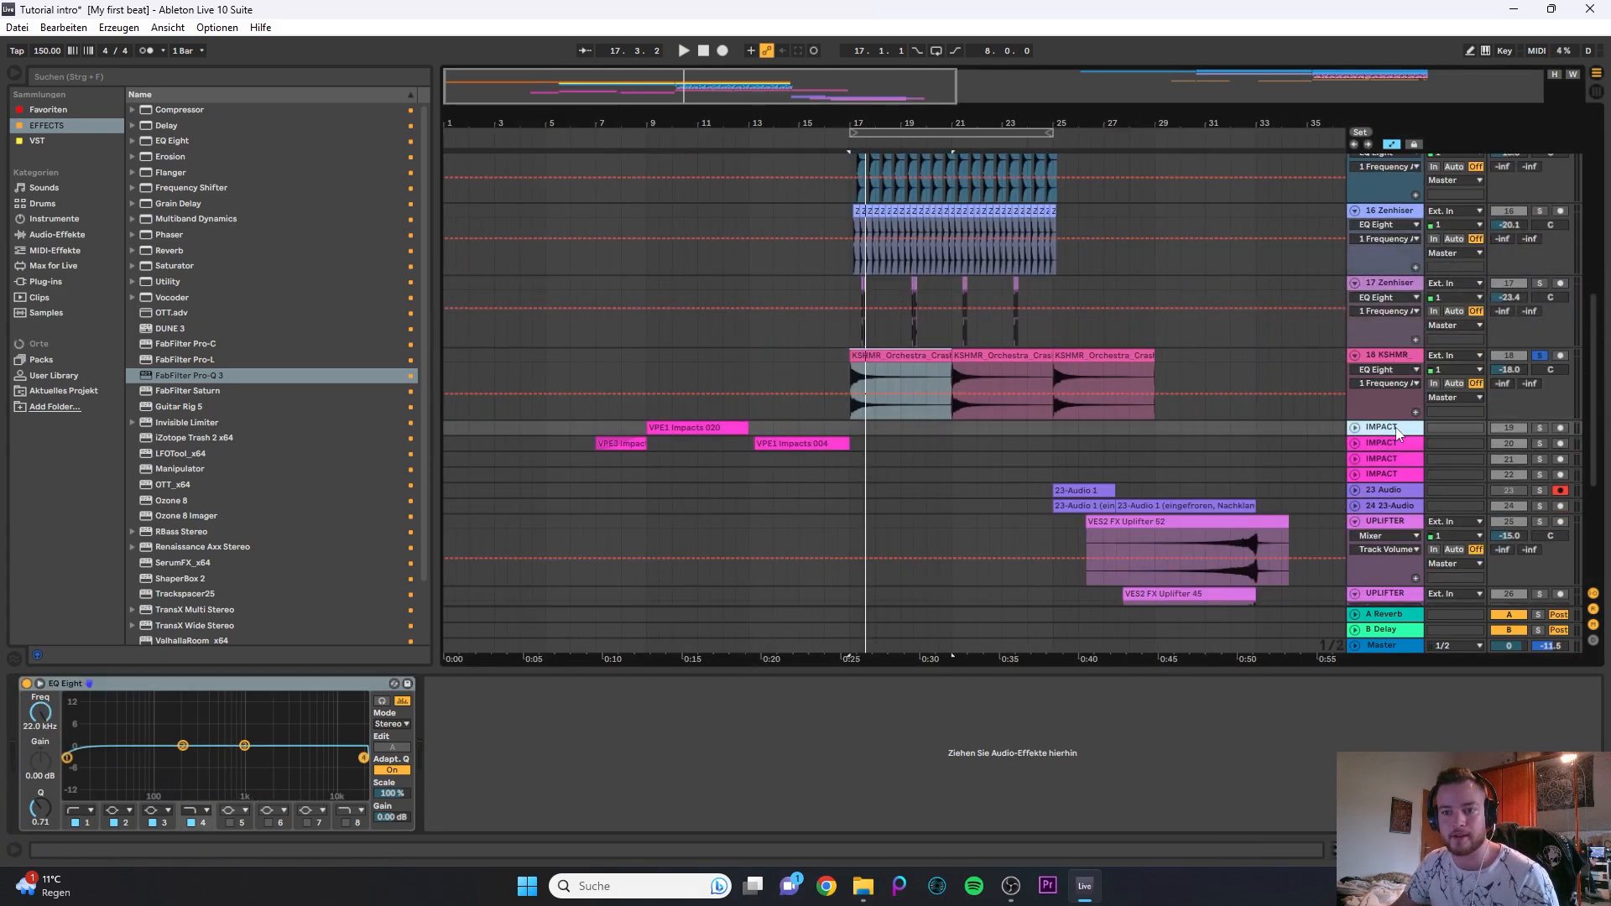
{"action": "scroll", "coordinate": [736, 375], "scroll_direction": "down", "scroll_amount": 1}
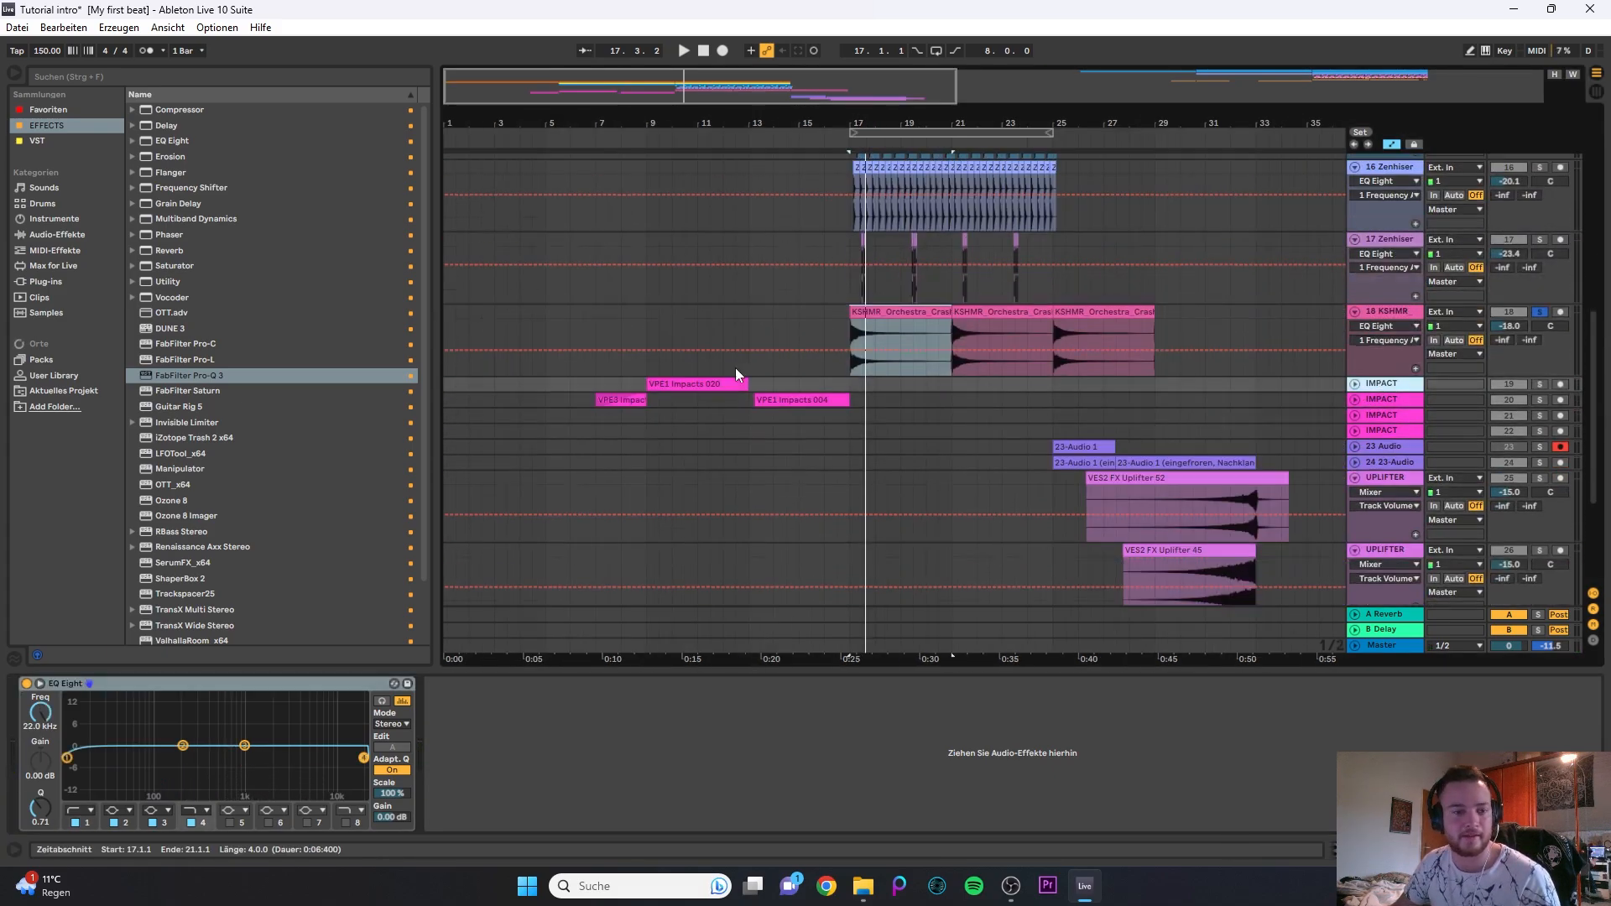
{"action": "left_click", "coordinate": [1355, 384]}
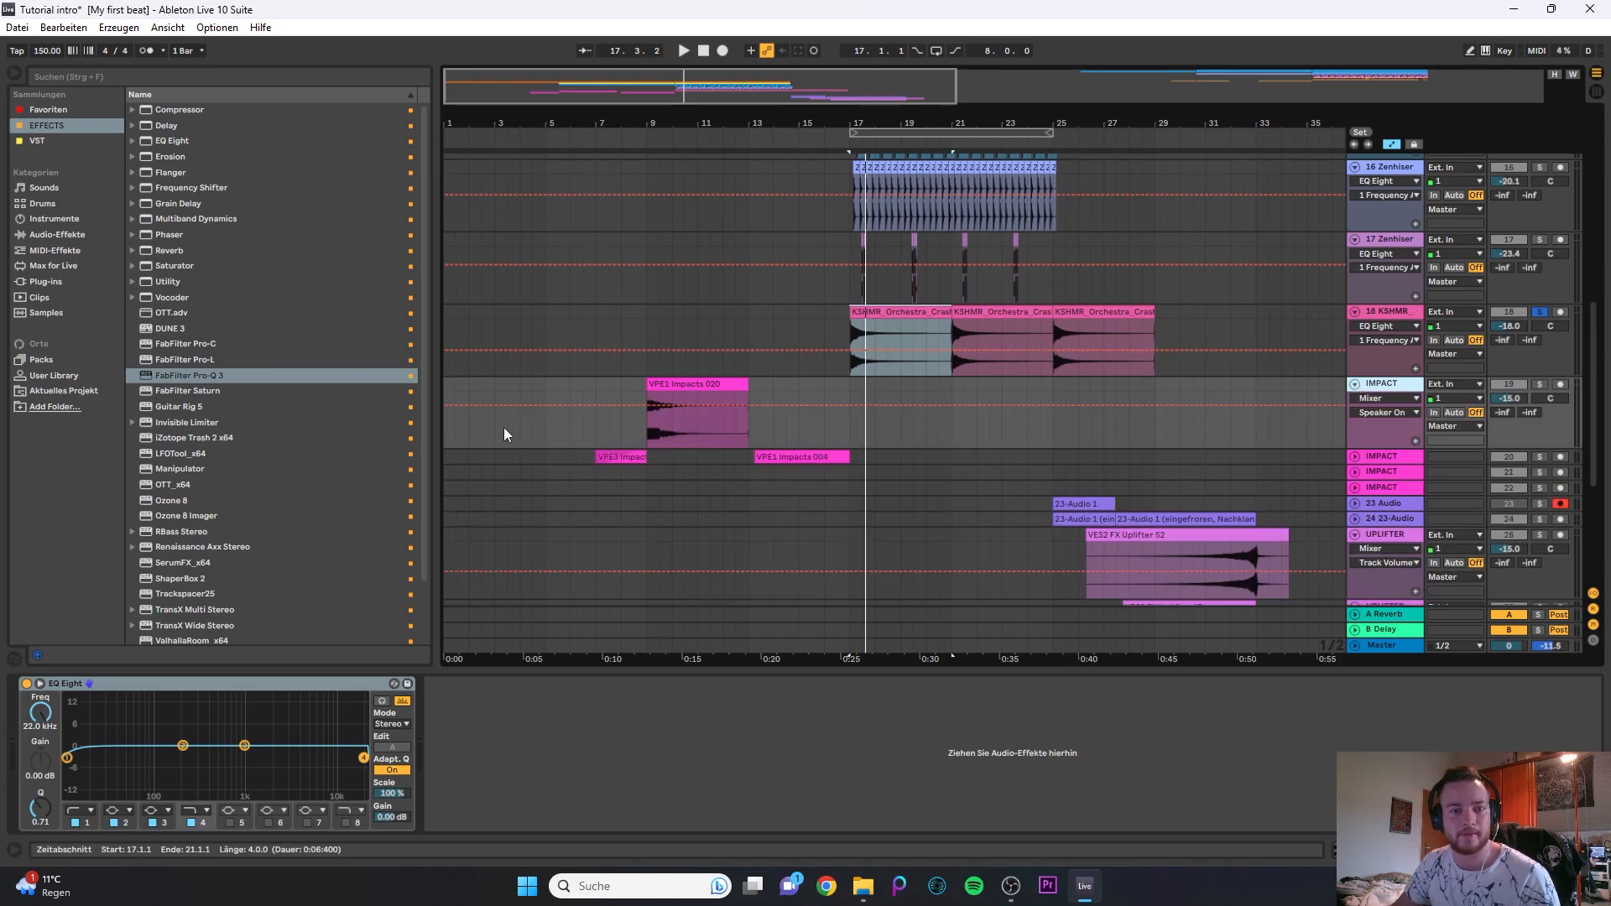
{"action": "left_click", "coordinate": [608, 384]}
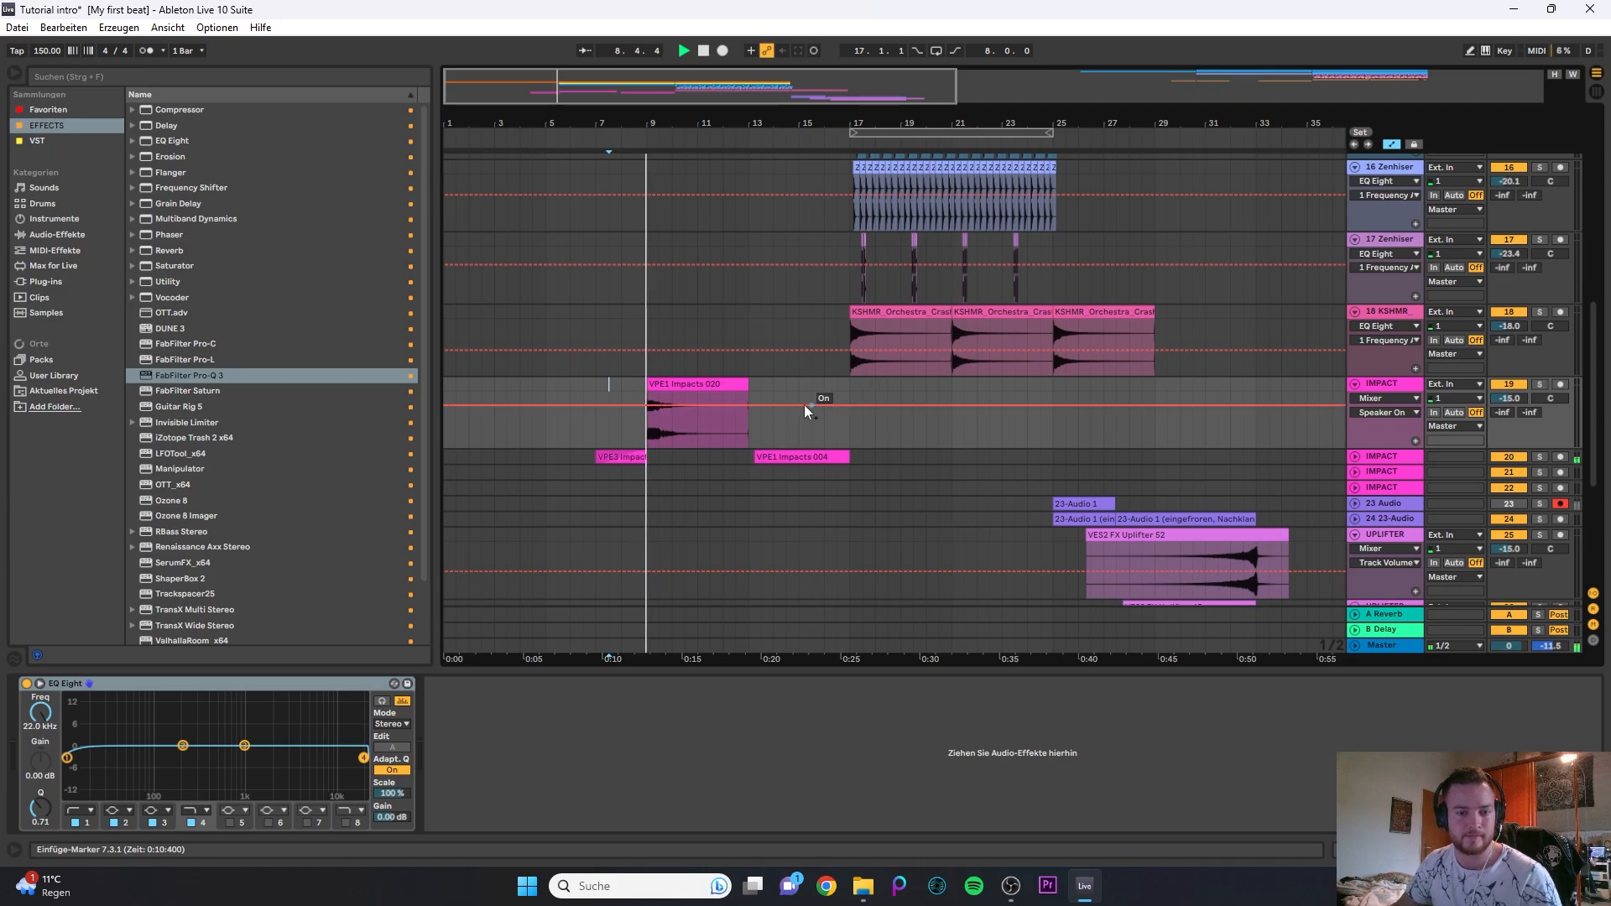
{"action": "left_click", "coordinate": [810, 458]}
{"action": "key", "text": "space"}
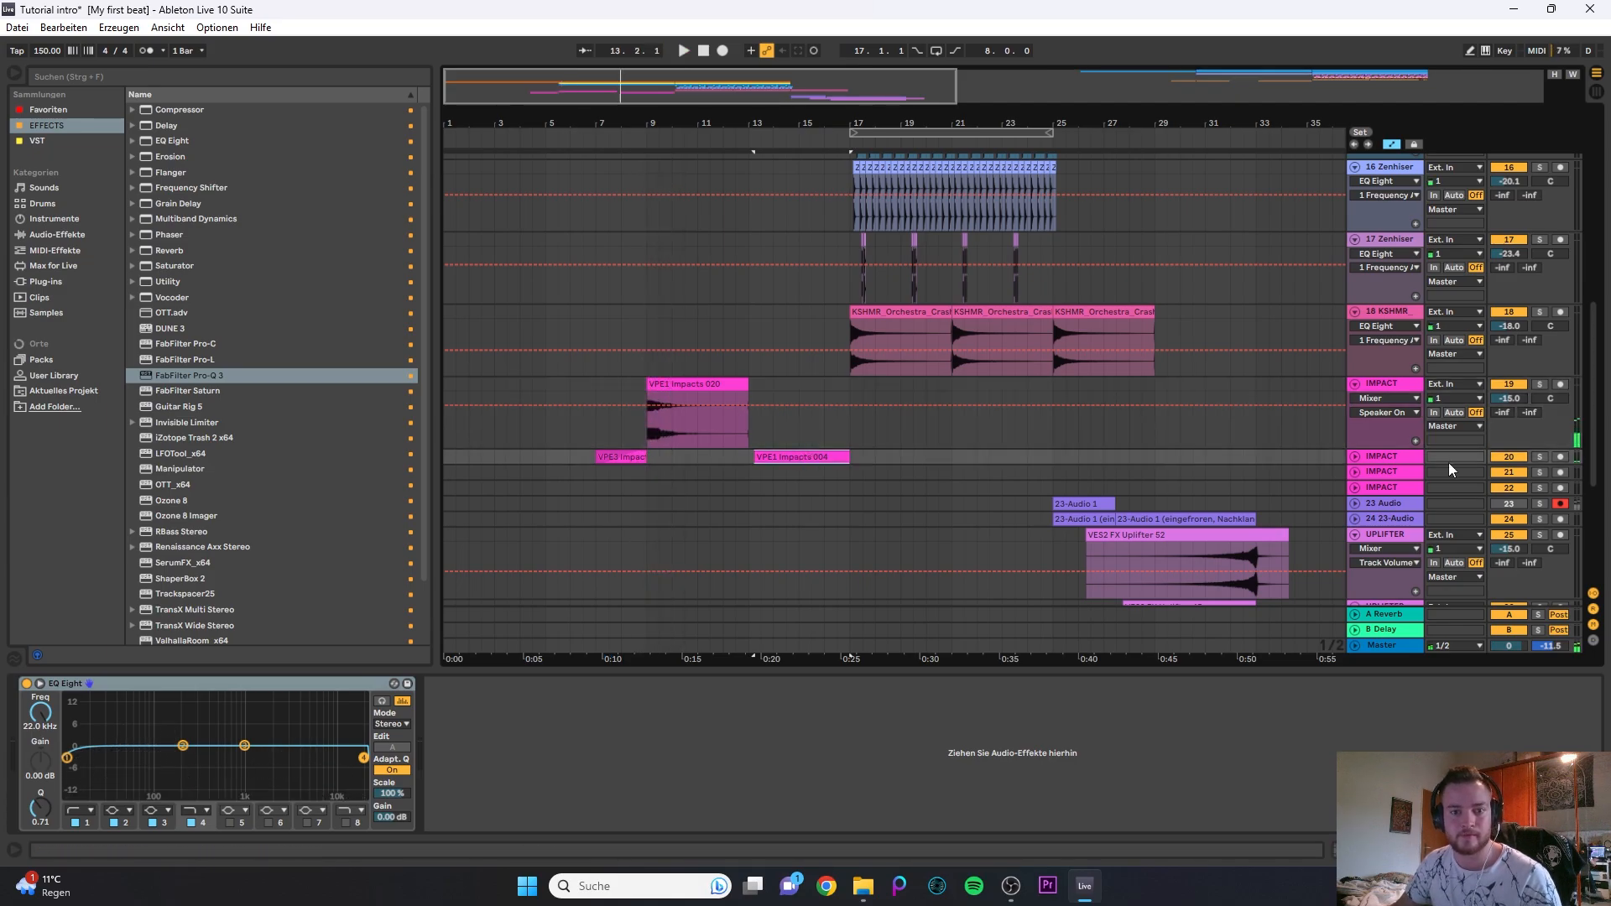
- Check the EQ Eight low cuts on the 25 and 26 UPLIFTER tracks
{"action": "scroll", "coordinate": [1302, 460], "scroll_direction": "down", "scroll_amount": 2}
{"action": "left_click", "coordinate": [1373, 475]}
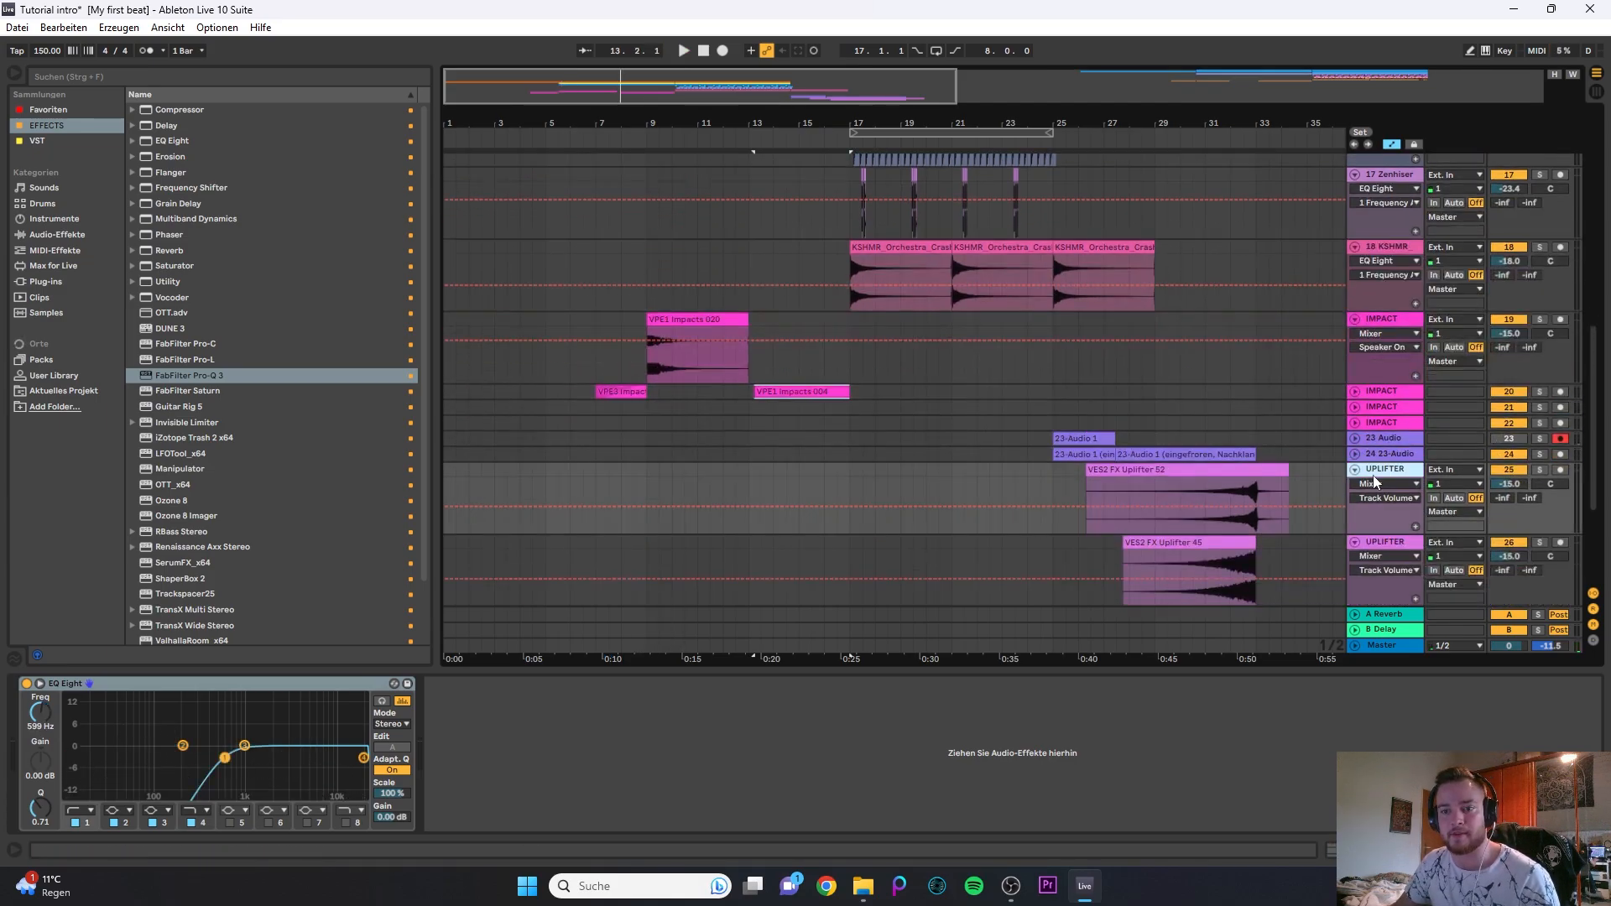
{"action": "scroll", "coordinate": [1373, 475], "scroll_direction": "down", "scroll_amount": 1}
{"action": "left_click", "coordinate": [1386, 497]}
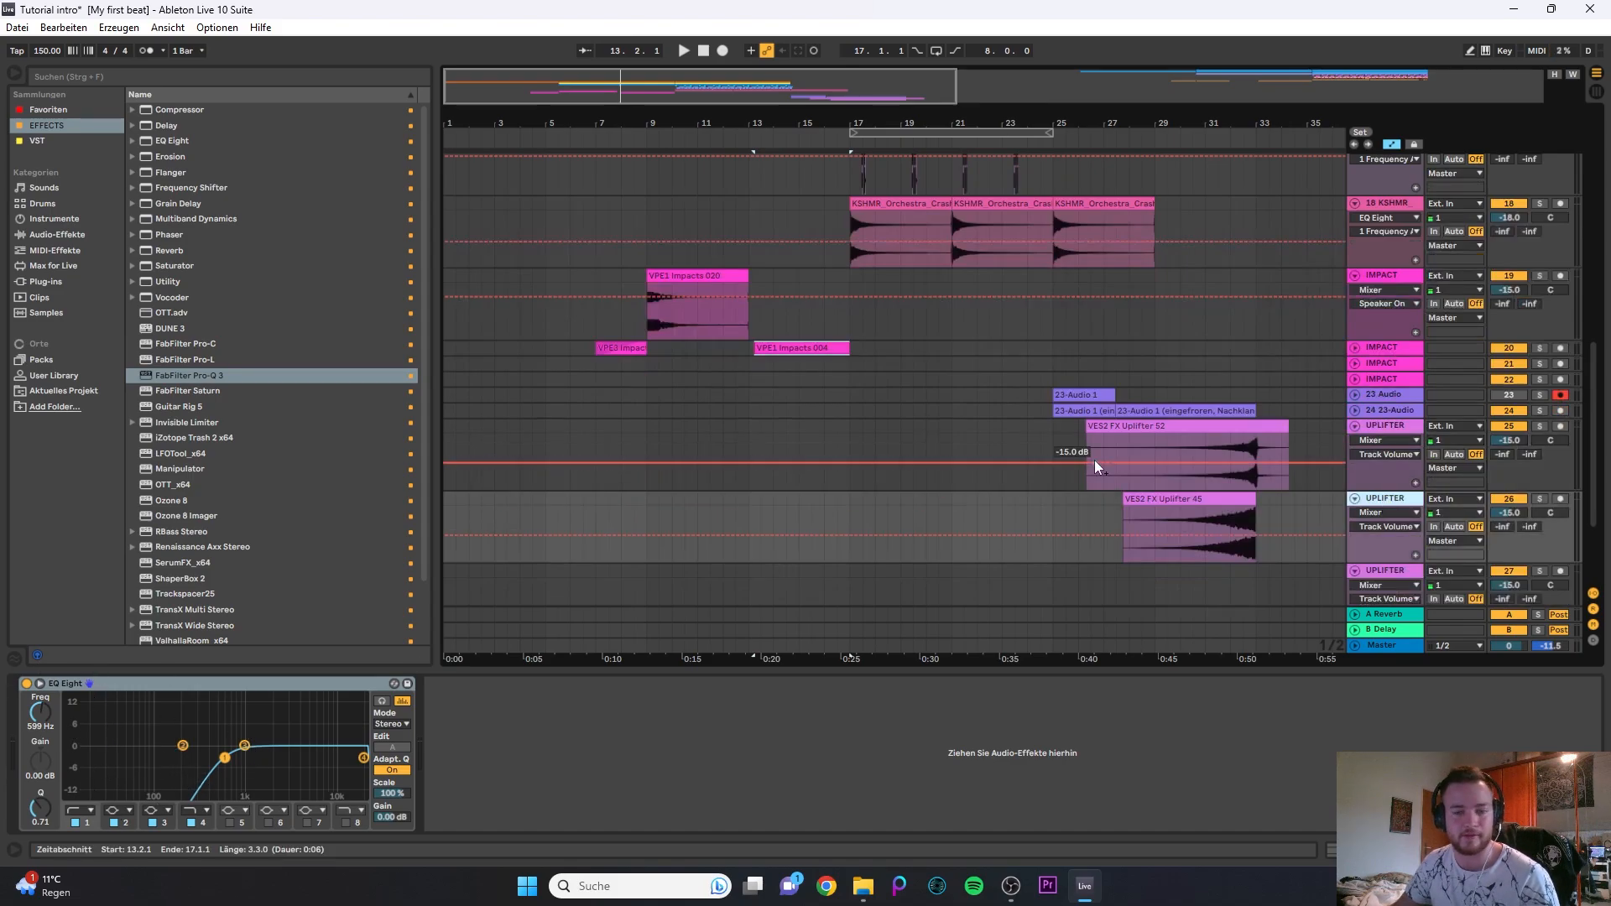
- Expand and solo the 24 23-Audio track and play its resampled clip with the Valhalla reverb mix automation from bar 25
{"action": "scroll", "coordinate": [916, 411], "scroll_direction": "up", "scroll_amount": 3, "text": "ctrl"}
{"action": "scroll", "coordinate": [1087, 327], "scroll_direction": "up", "scroll_amount": 4}
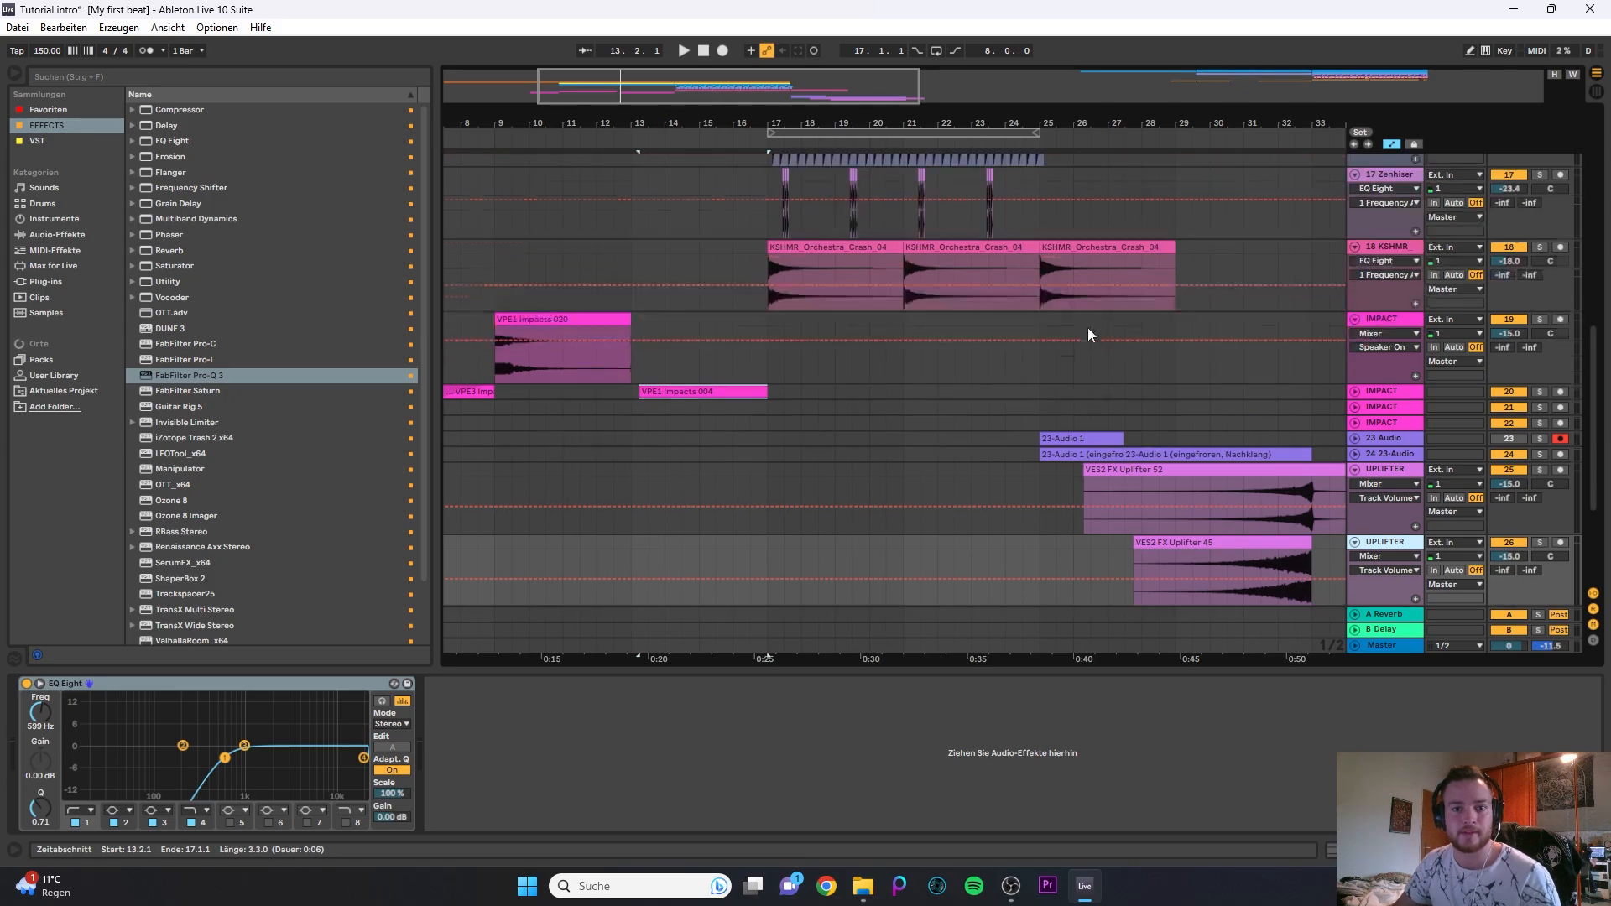
{"action": "scroll", "coordinate": [1122, 342], "scroll_direction": "down", "scroll_amount": 3}
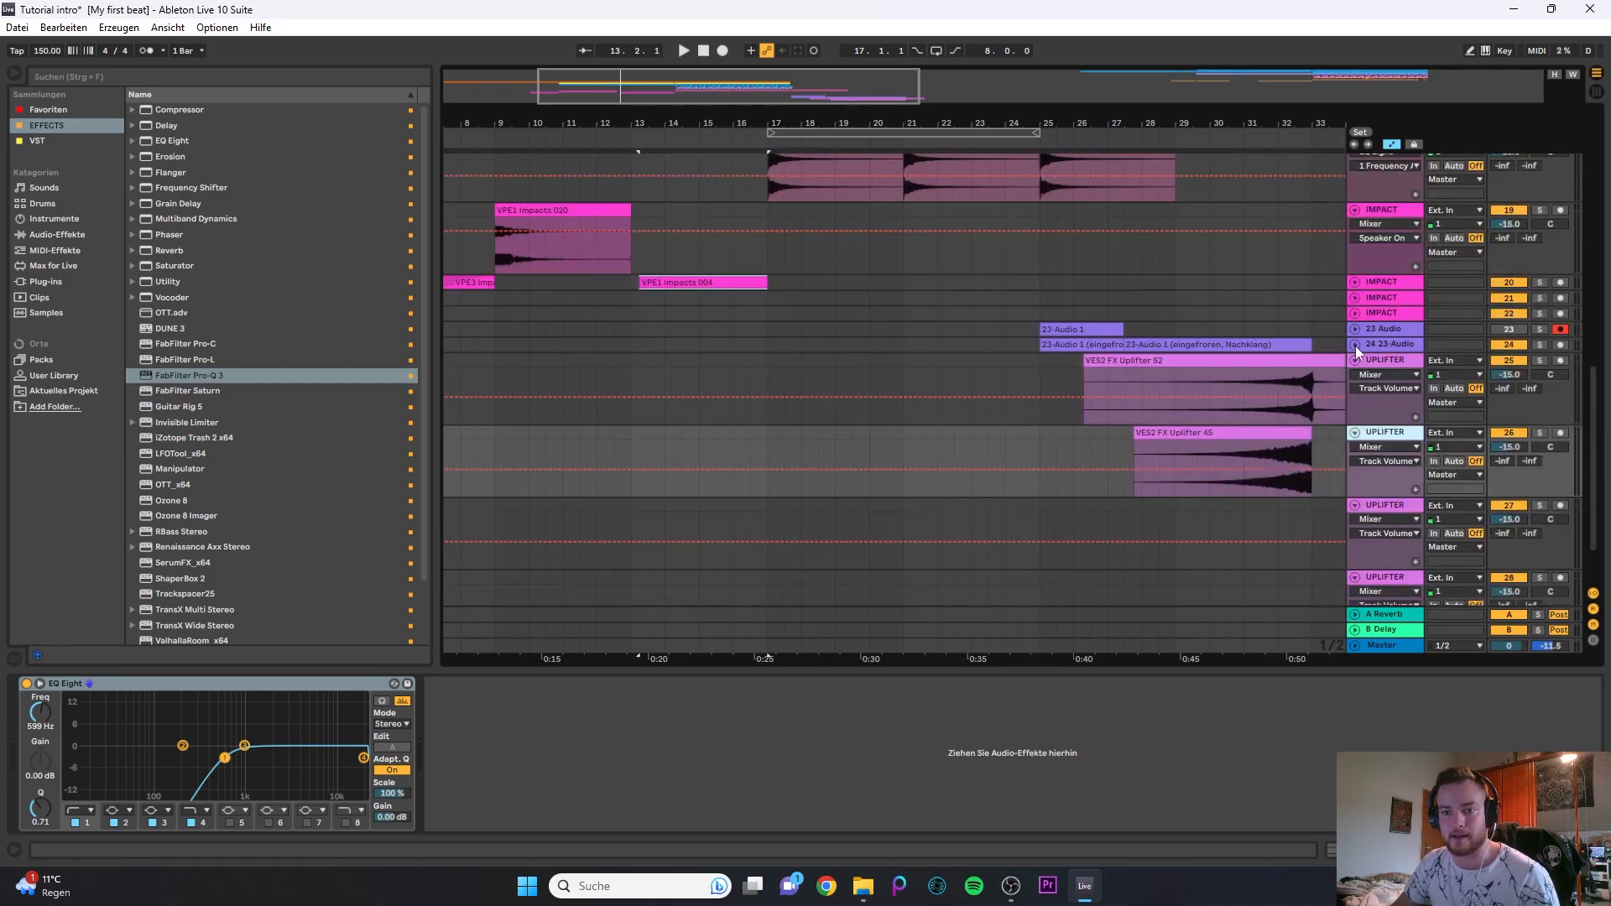
{"action": "left_click", "coordinate": [1356, 346]}
{"action": "left_click", "coordinate": [1035, 364]}
{"action": "key", "text": "space"}
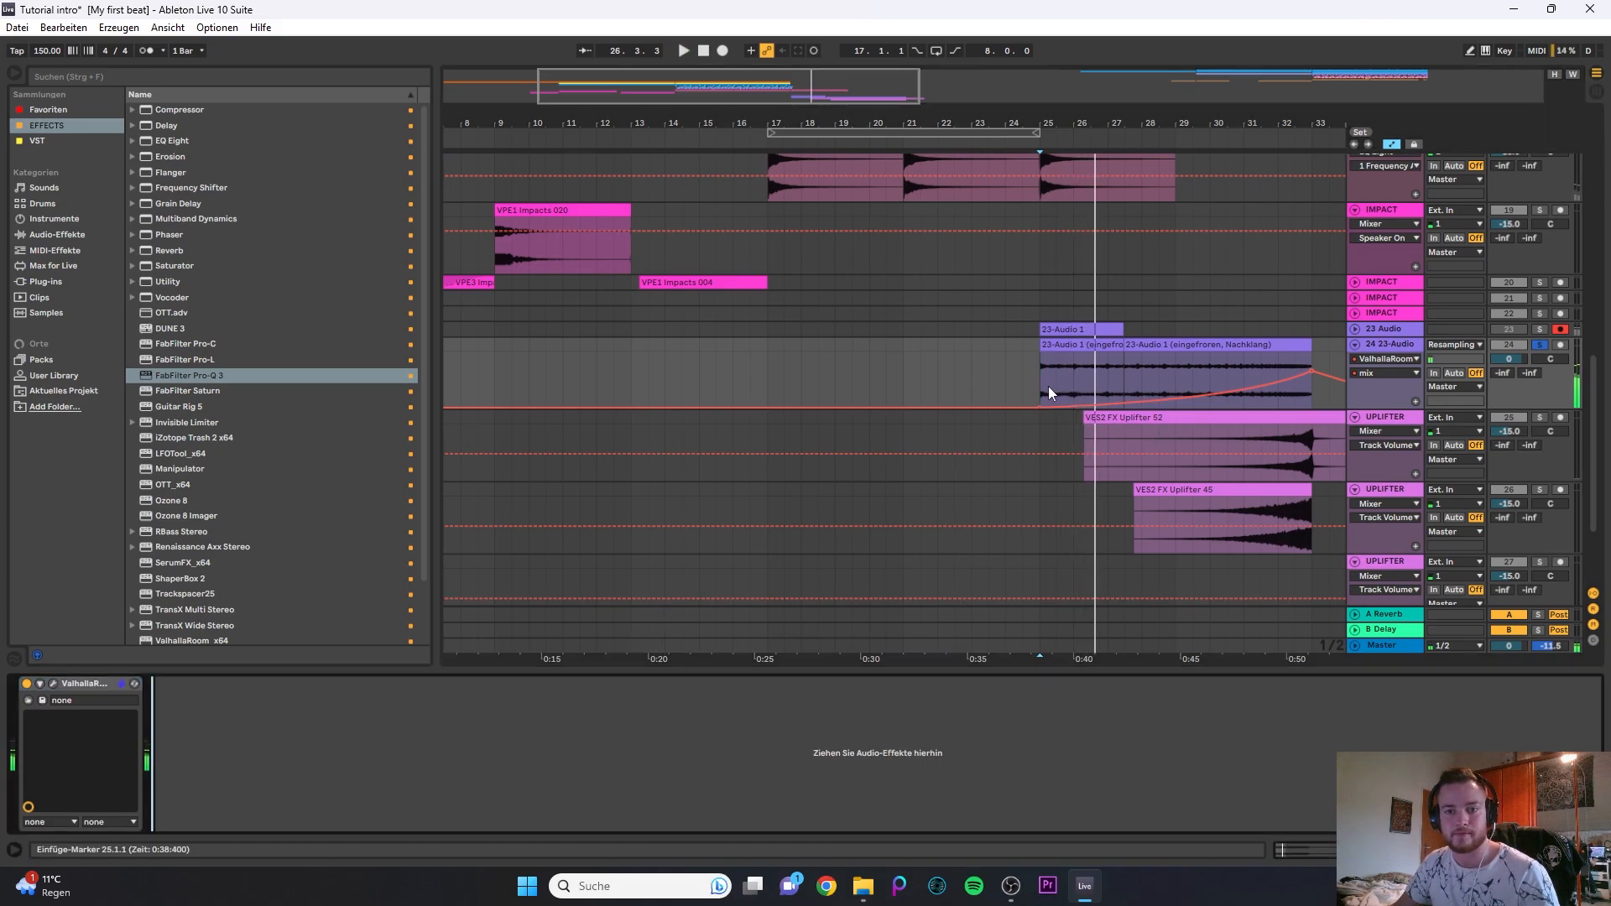
- Review the arrangement from the Serum clips at bars 17 to 25 down to the resampled audio and uplifters leading to bar 33
{"action": "scroll", "coordinate": [1059, 391], "scroll_direction": "up", "scroll_amount": 5}
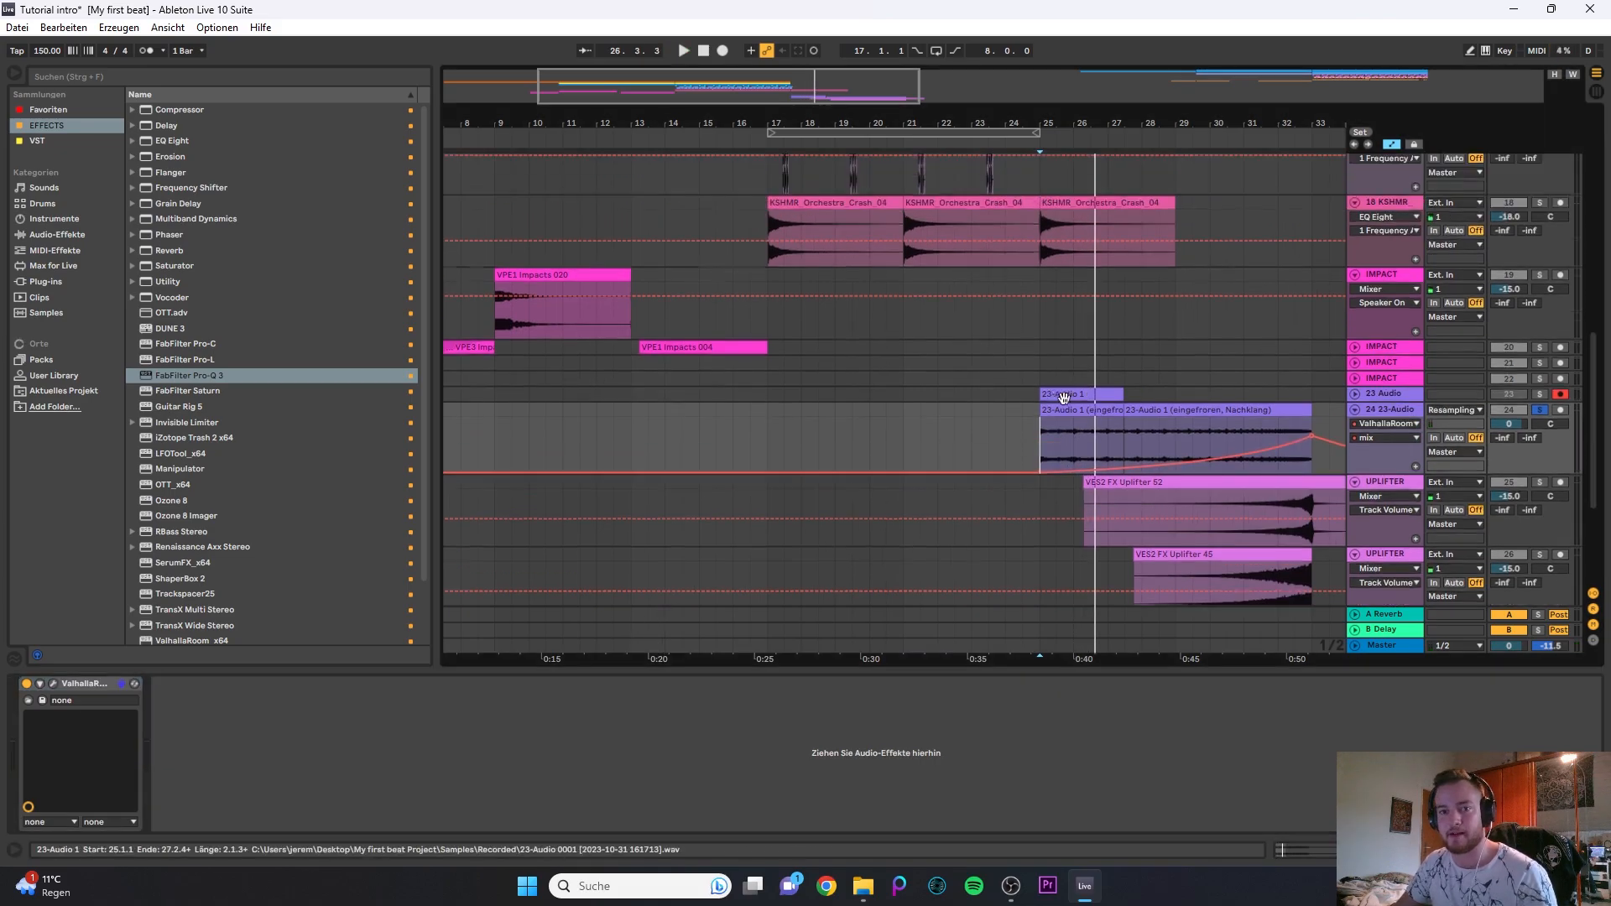
{"action": "scroll", "coordinate": [1076, 577], "scroll_direction": "up", "scroll_amount": 3}
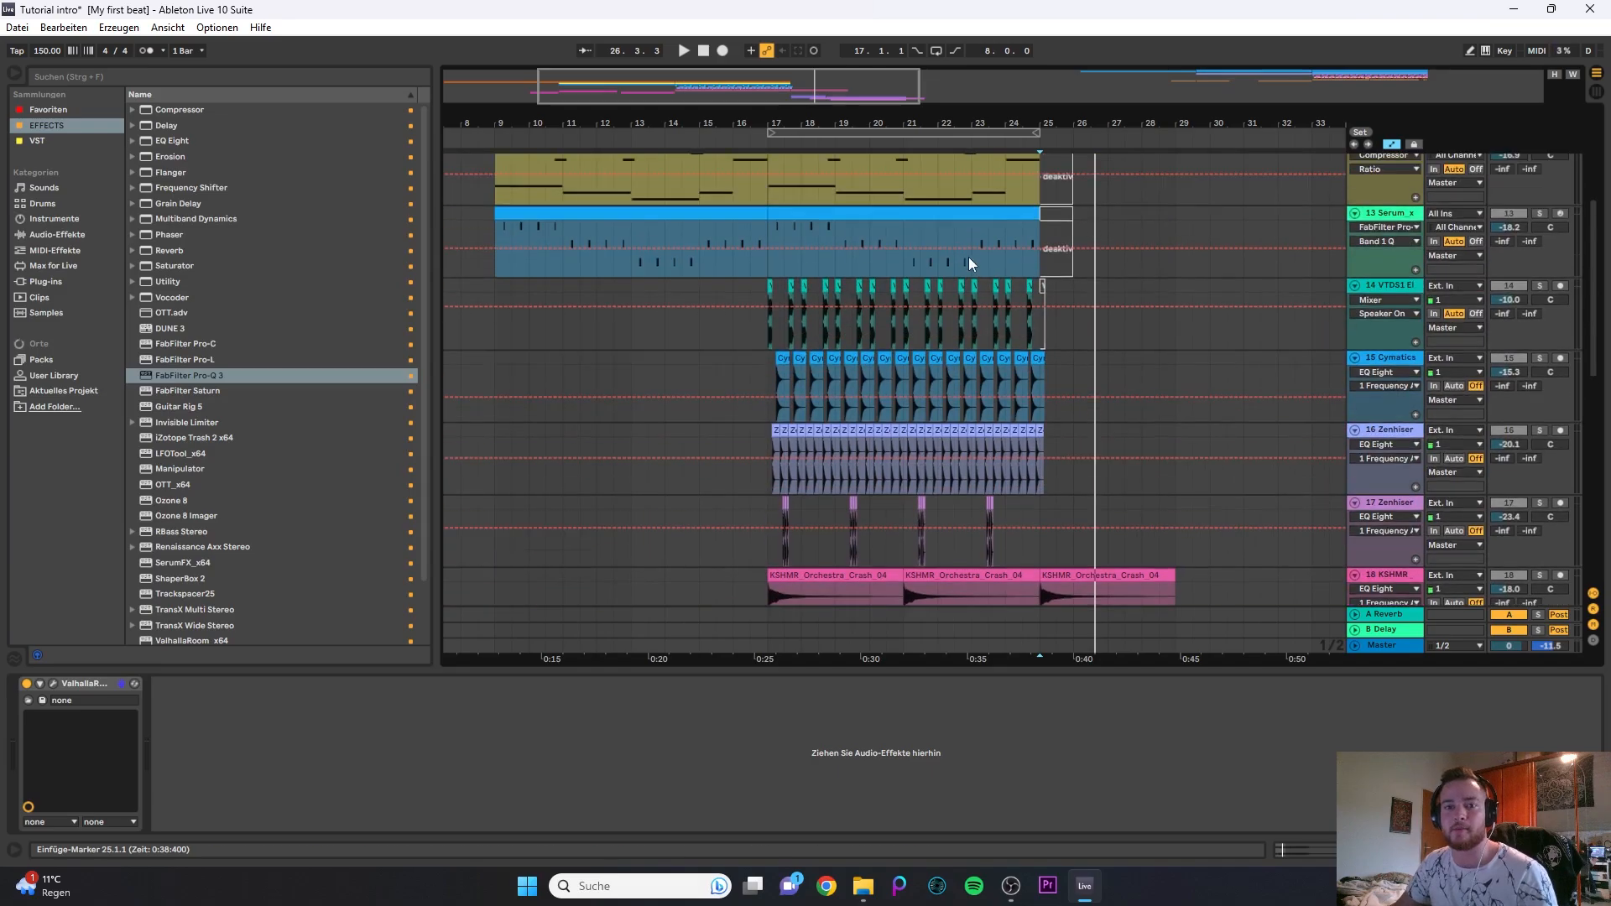
{"action": "scroll", "coordinate": [994, 302], "scroll_direction": "up", "scroll_amount": 1}
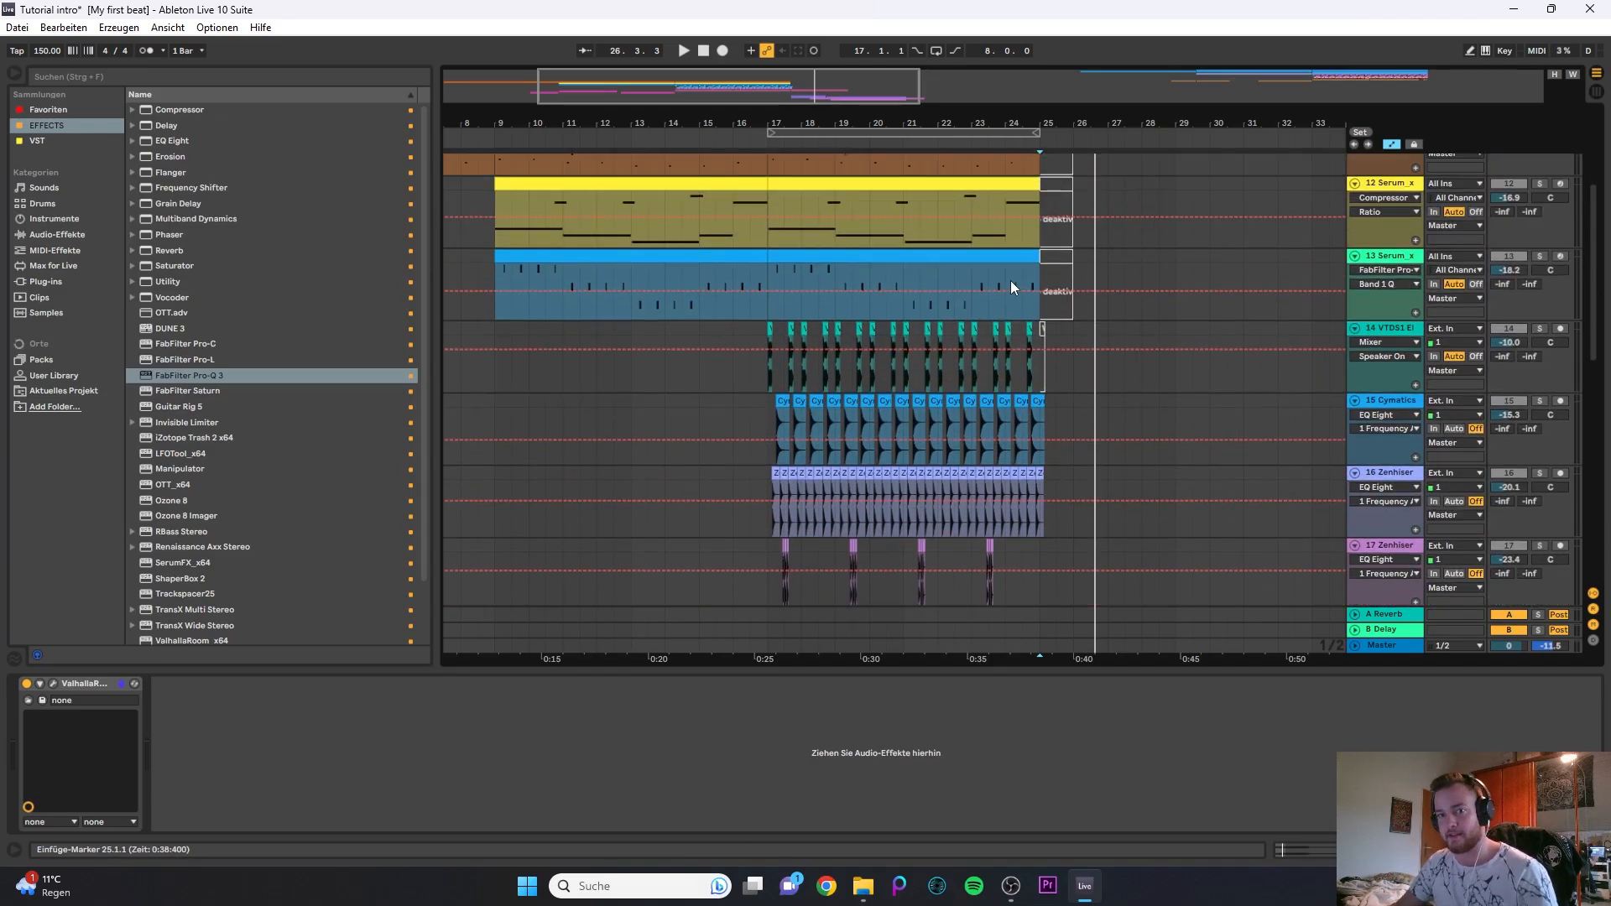
{"action": "scroll", "coordinate": [1010, 286], "scroll_direction": "up", "scroll_amount": 2}
{"action": "left_click", "coordinate": [1024, 248]}
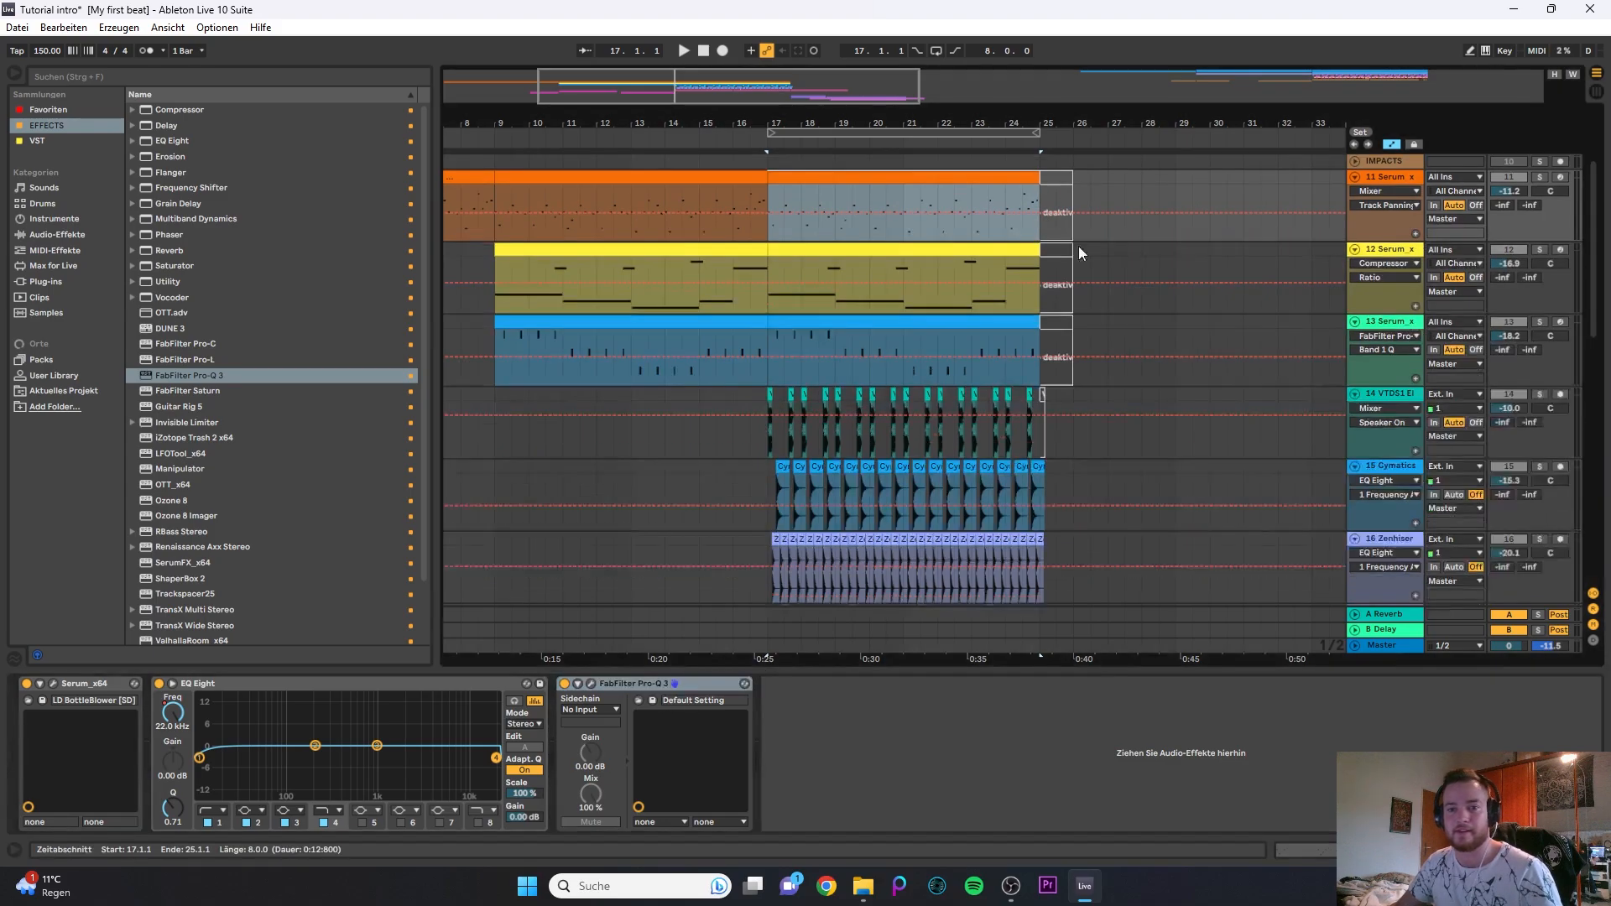
{"action": "scroll", "coordinate": [1079, 245], "scroll_direction": "down", "scroll_amount": 12}
{"action": "scroll", "coordinate": [965, 379], "scroll_direction": "down", "scroll_amount": 4}
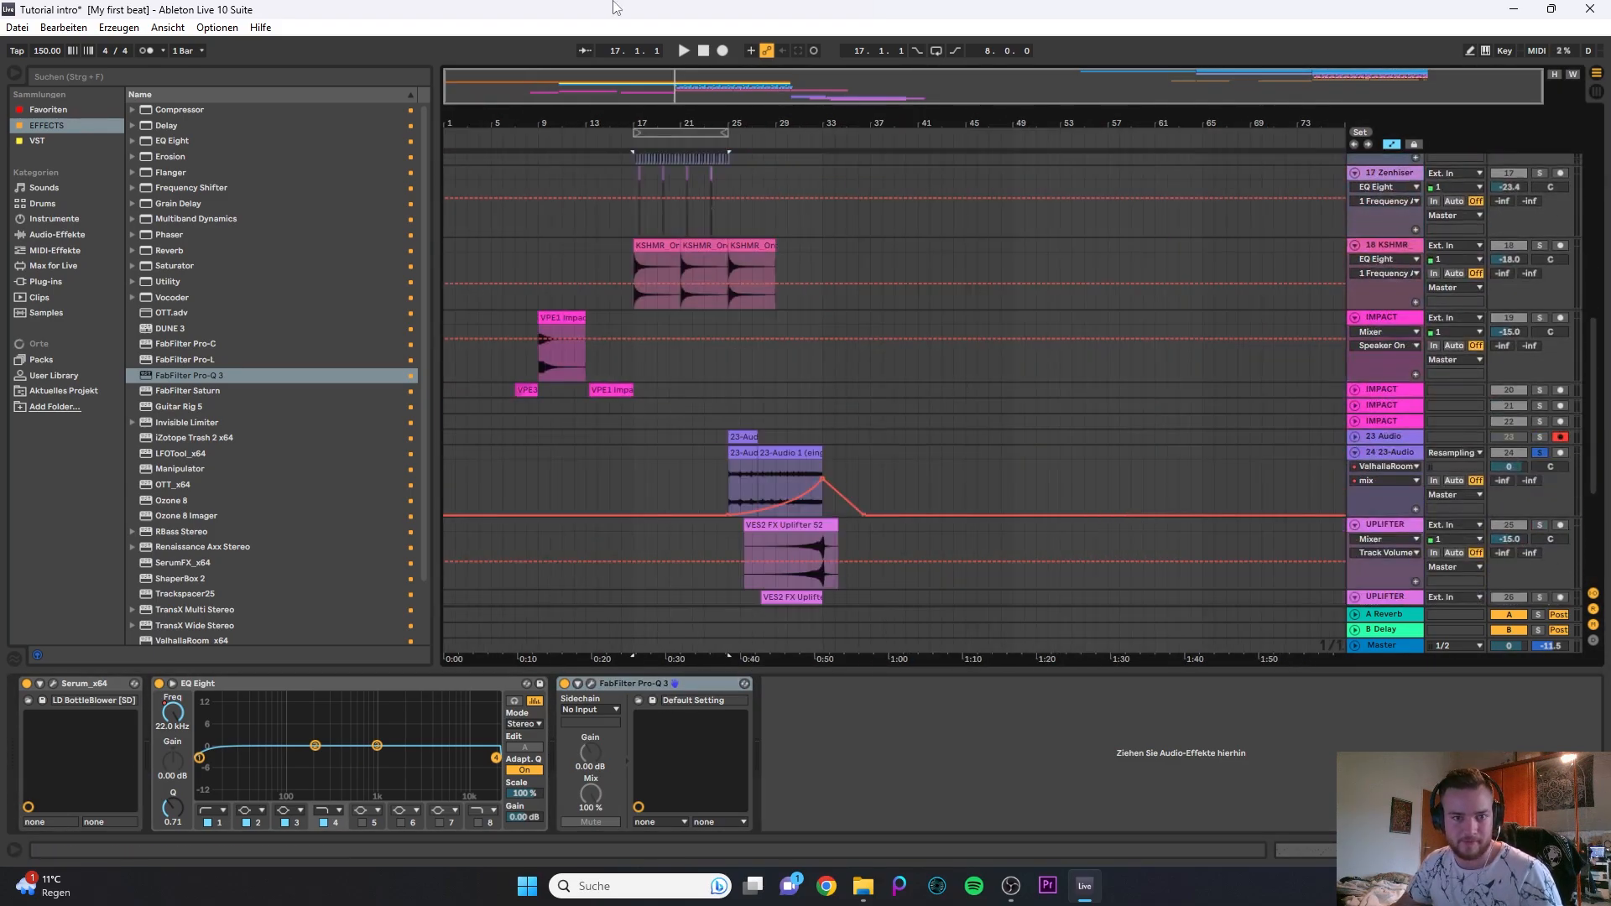
{"action": "left_click_drag", "start_coordinate": [551, 98], "coordinate": [550, 137]}
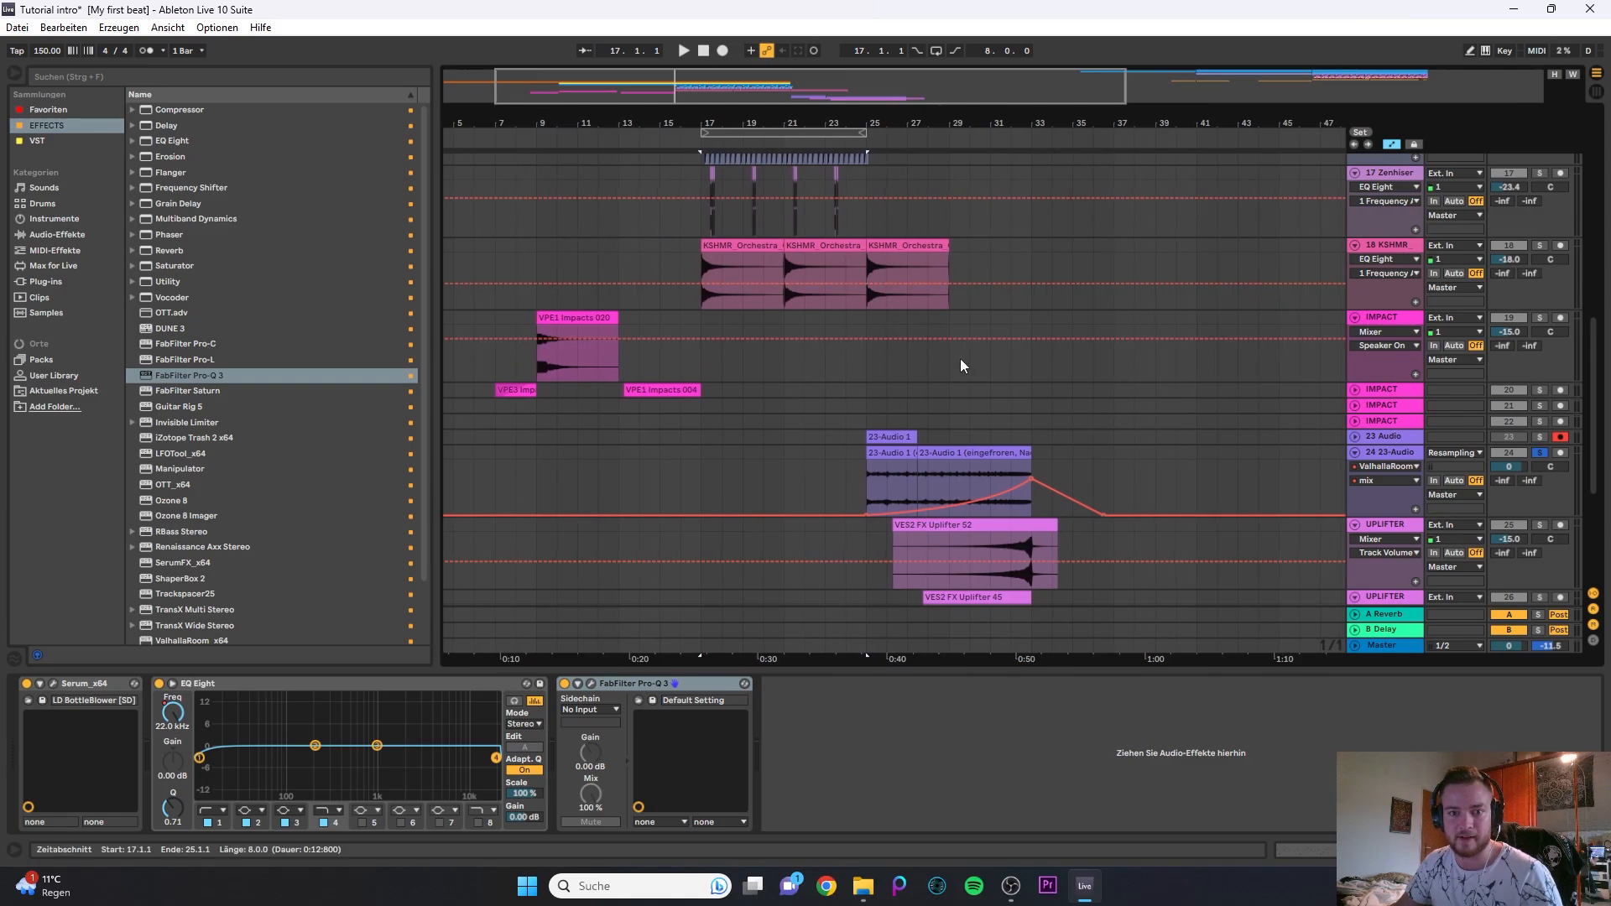
{"action": "scroll", "coordinate": [963, 360], "scroll_direction": "down", "scroll_amount": 1}
{"action": "scroll", "coordinate": [1040, 415], "scroll_direction": "down", "scroll_amount": 1}
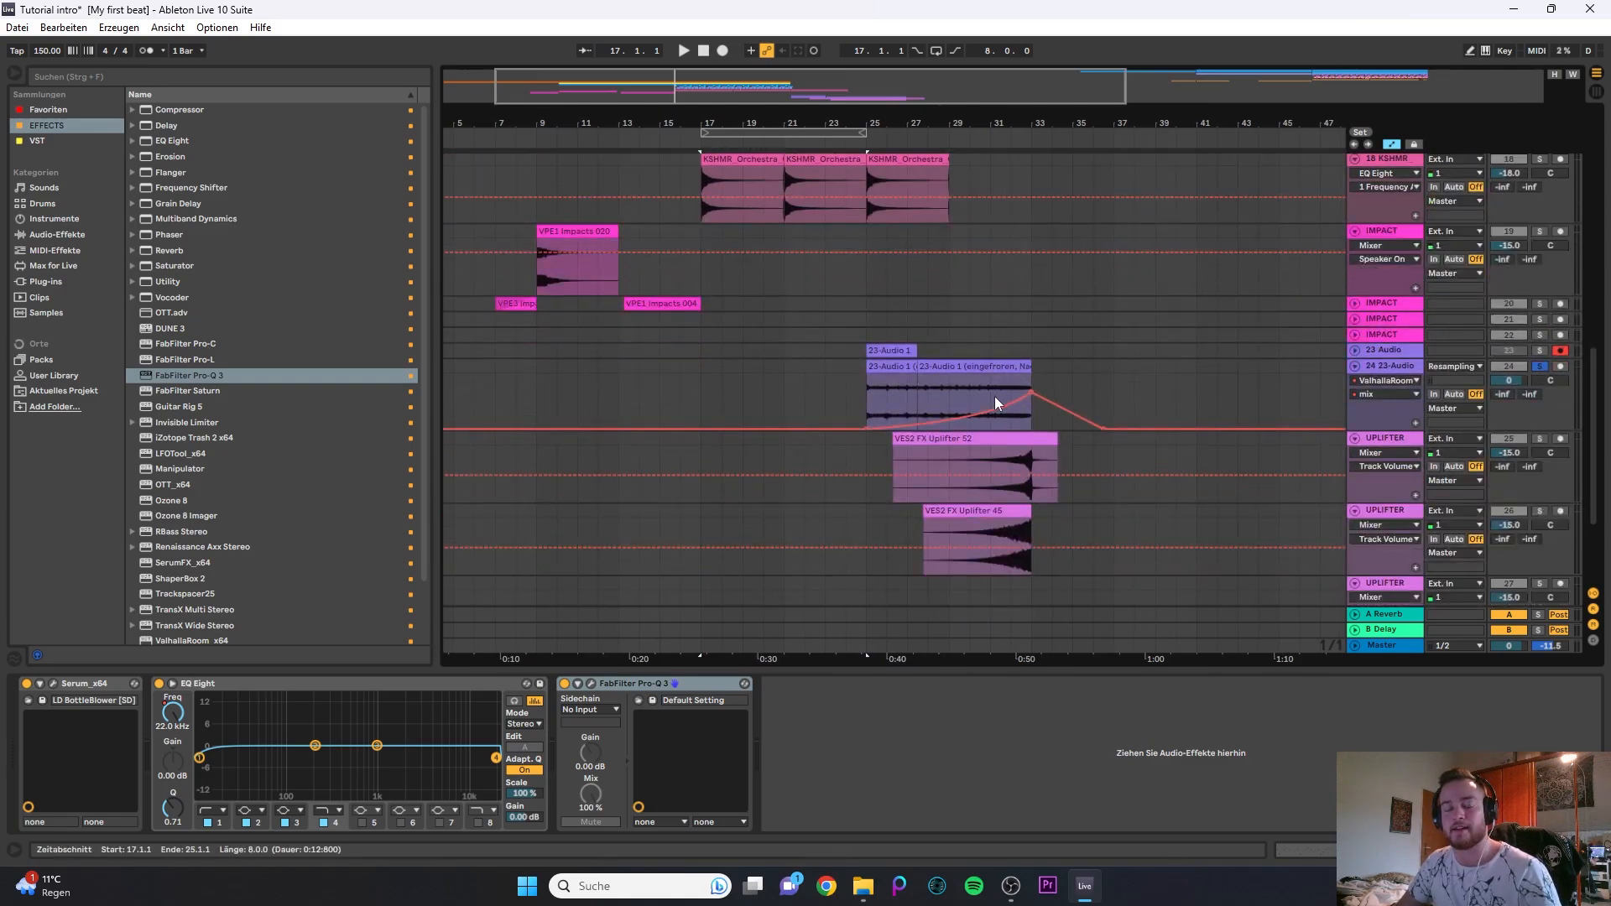
{"action": "scroll", "coordinate": [1089, 398], "scroll_direction": "up", "scroll_amount": 2}
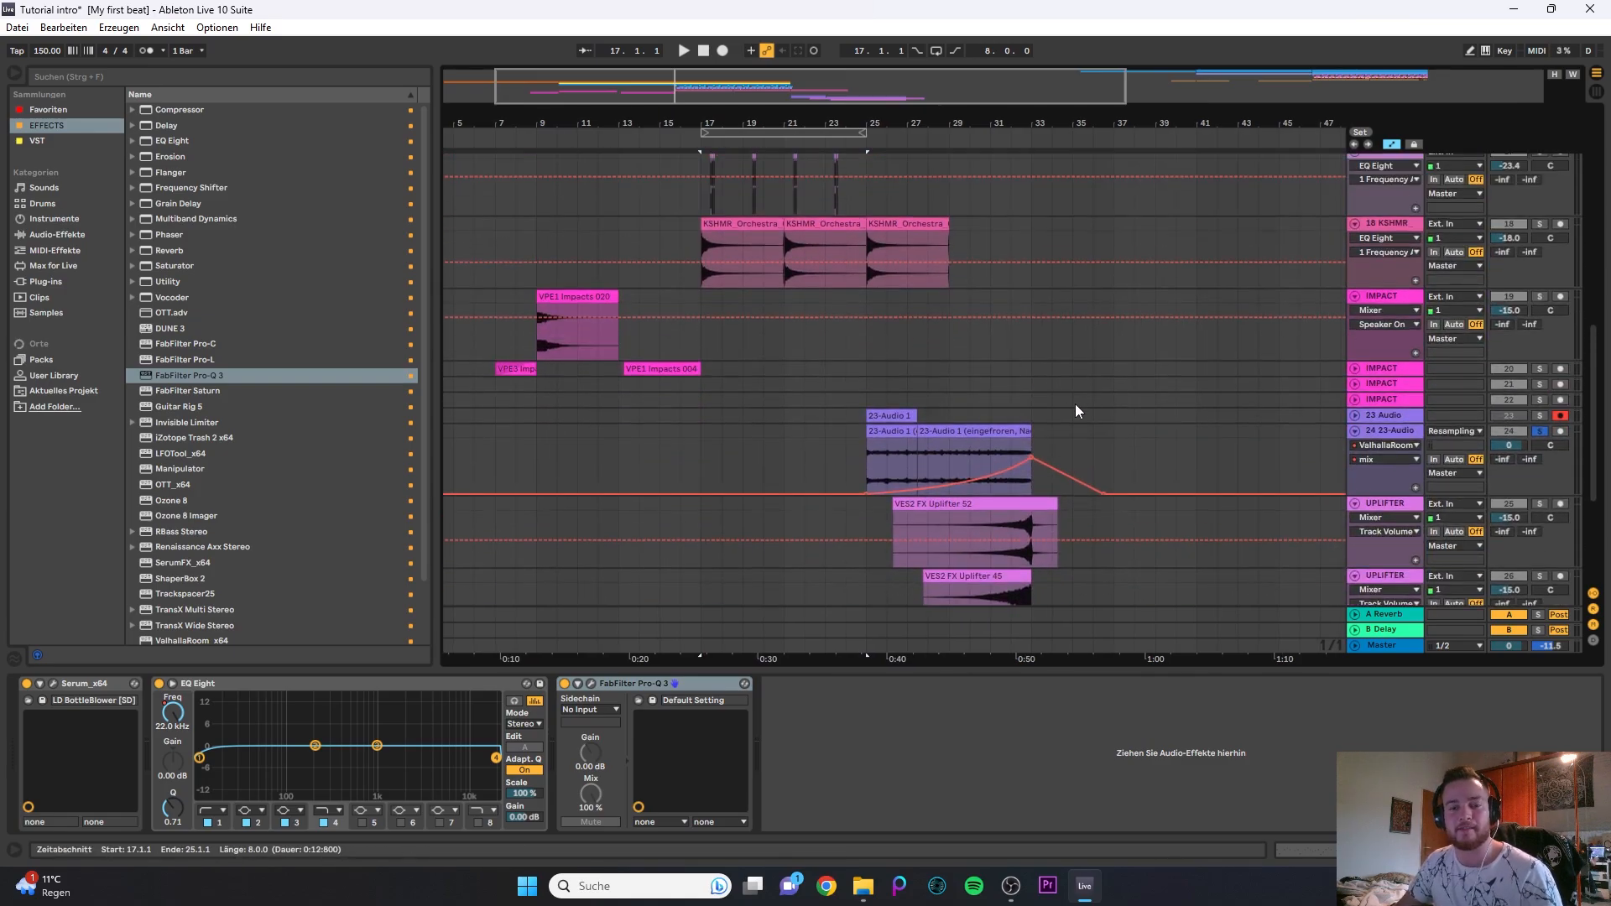
{"action": "scroll", "coordinate": [1024, 445], "scroll_direction": "down", "scroll_amount": 3}
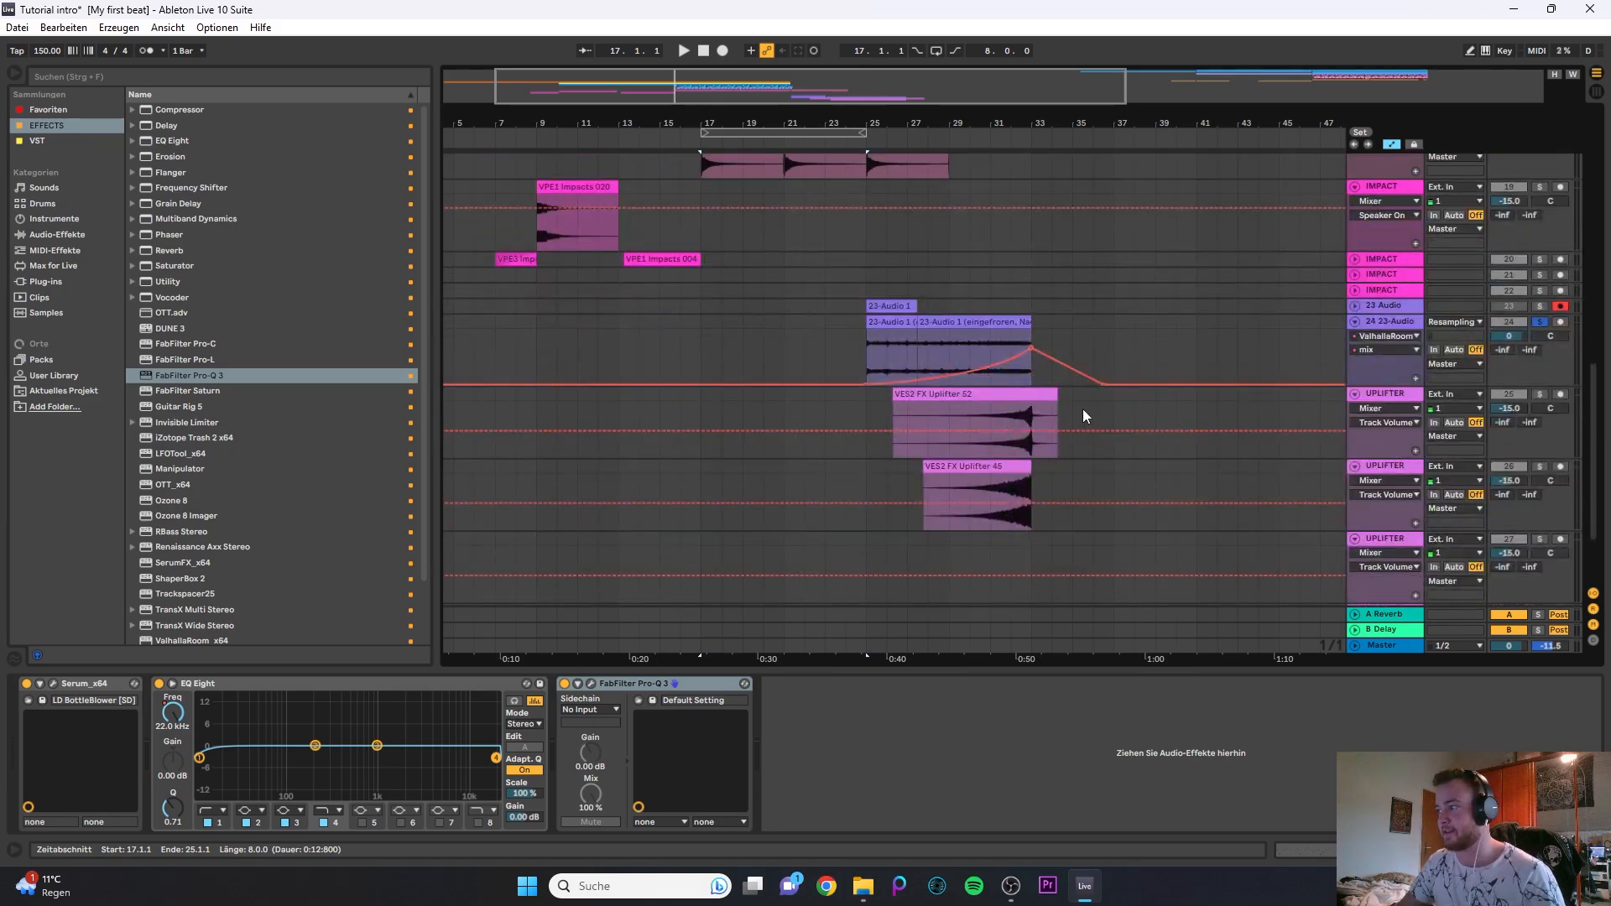
{"action": "scroll", "coordinate": [1083, 416], "scroll_direction": "up", "scroll_amount": 3}
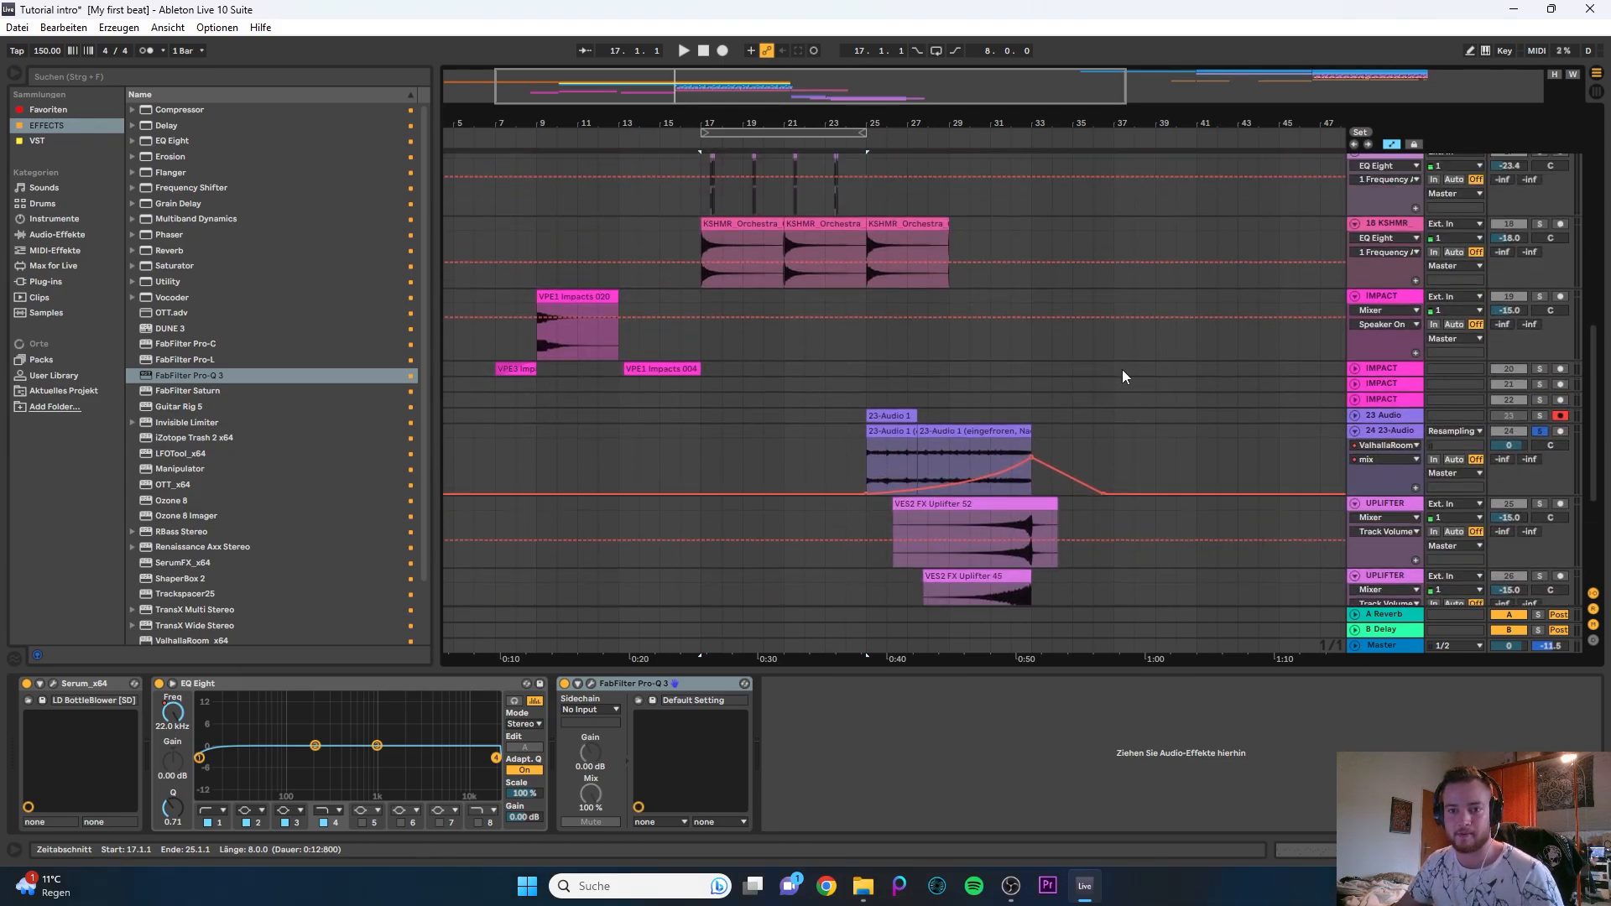
- Select the empty range from bar 33 to bar 37 on the 20 IMPACT track
{"action": "mouse_move", "coordinate": [1122, 370]}
{"action": "left_mouse_down"}
{"action": "mouse_move", "coordinate": [1381, 365]}
{"action": "mouse_move", "coordinate": [1279, 364]}
{"action": "left_mouse_up"}
{"action": "left_click", "coordinate": [1014, 369]}
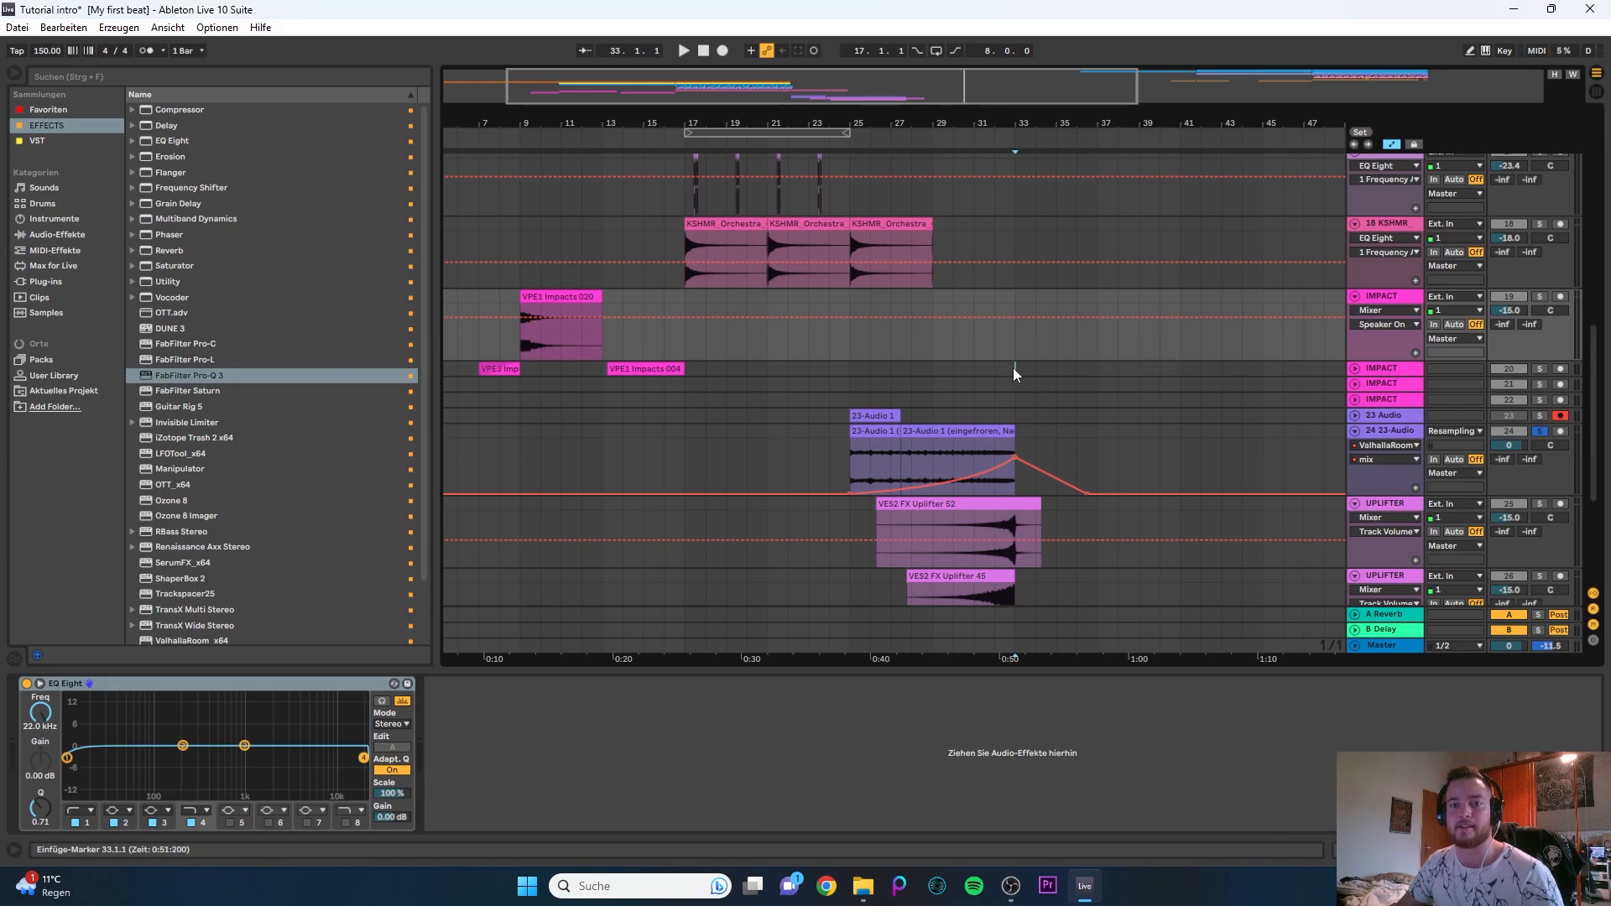
{"action": "left_click_drag", "start_coordinate": [1014, 369], "coordinate": [1083, 369]}
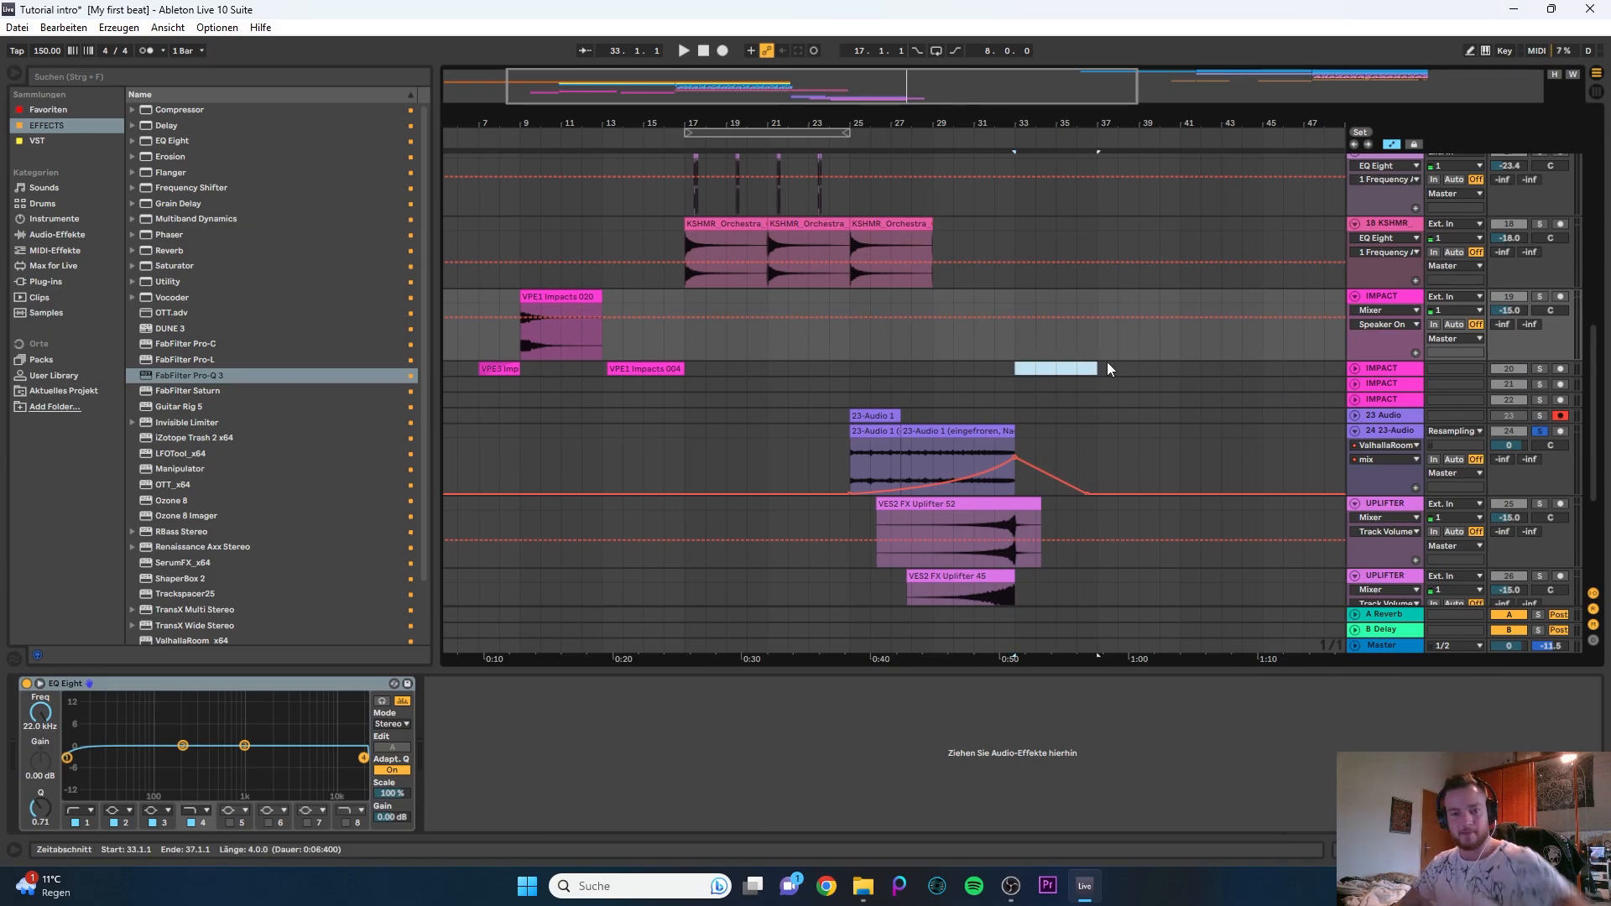